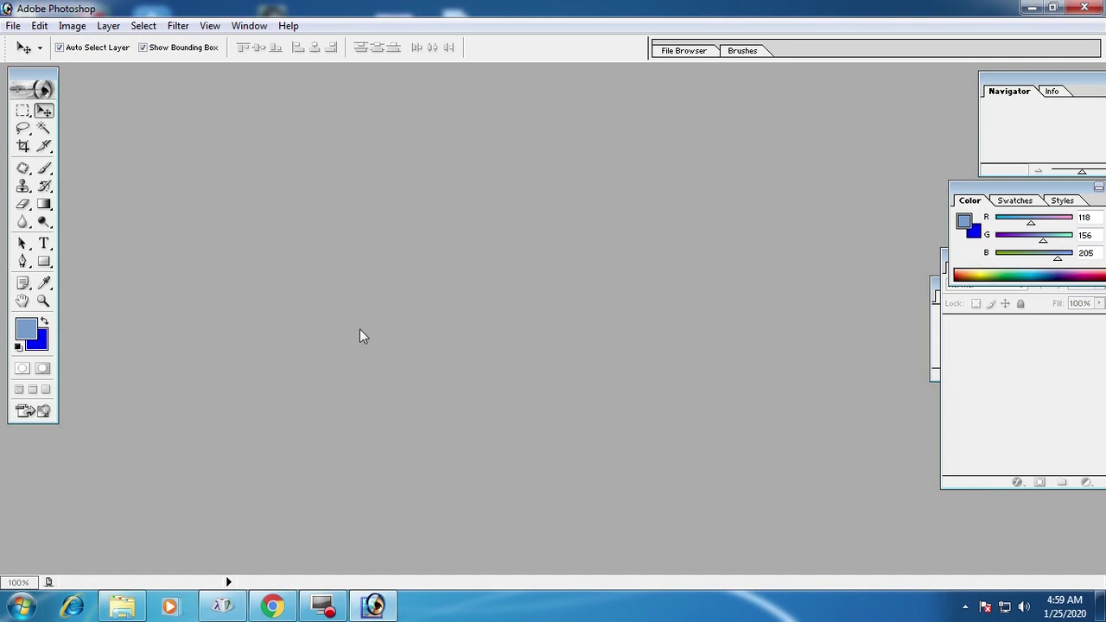
# Open Photoshop's File menu from the menu bar
pyautogui.click(278, 275)
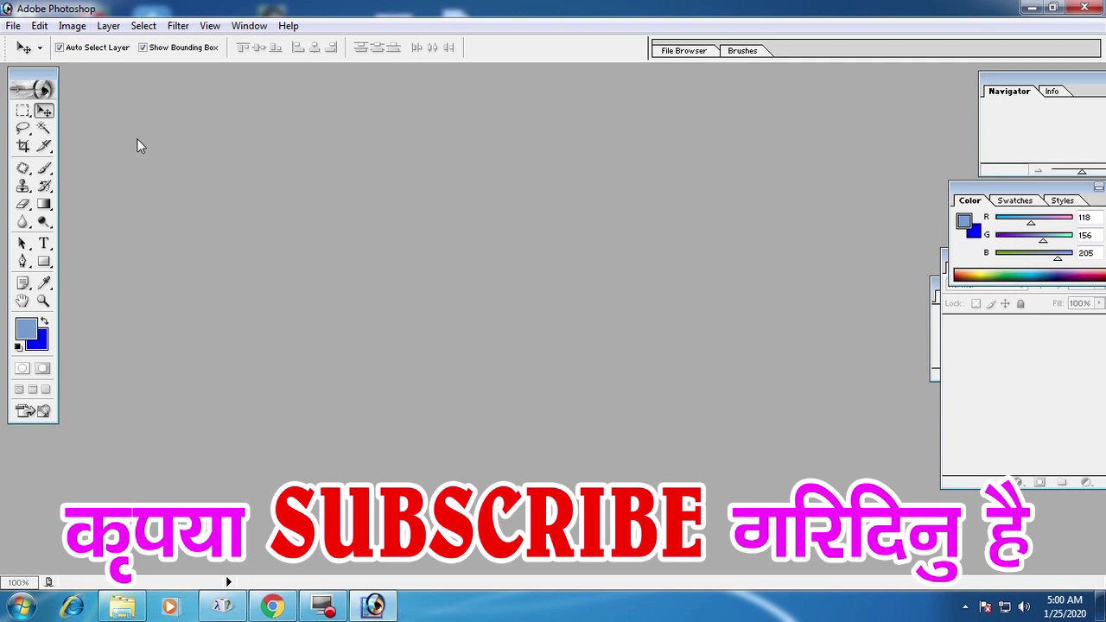
pyautogui.click(14, 26)
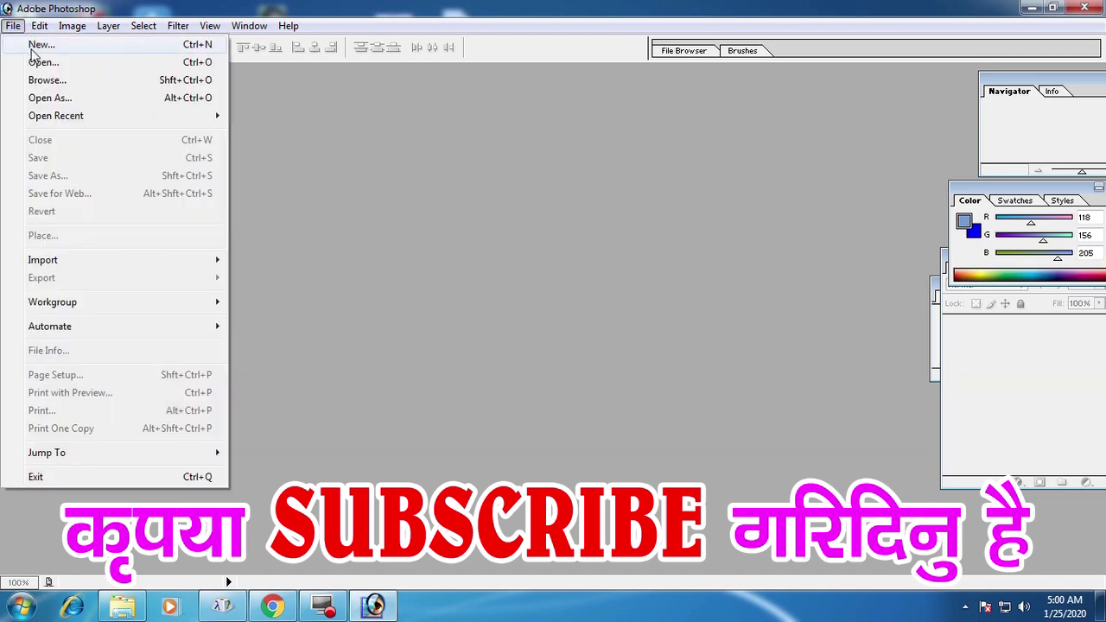
# Start a new document and set its width to 60 inches
pyautogui.click(41, 44)
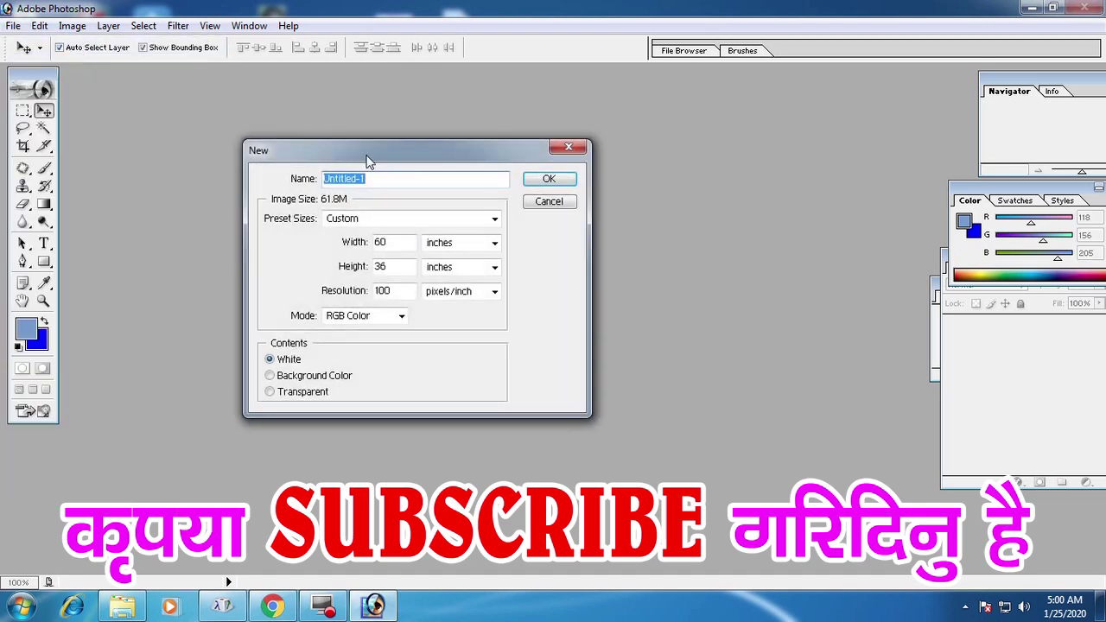
pyautogui.moveTo(361, 152); pyautogui.dragTo(284, 129)
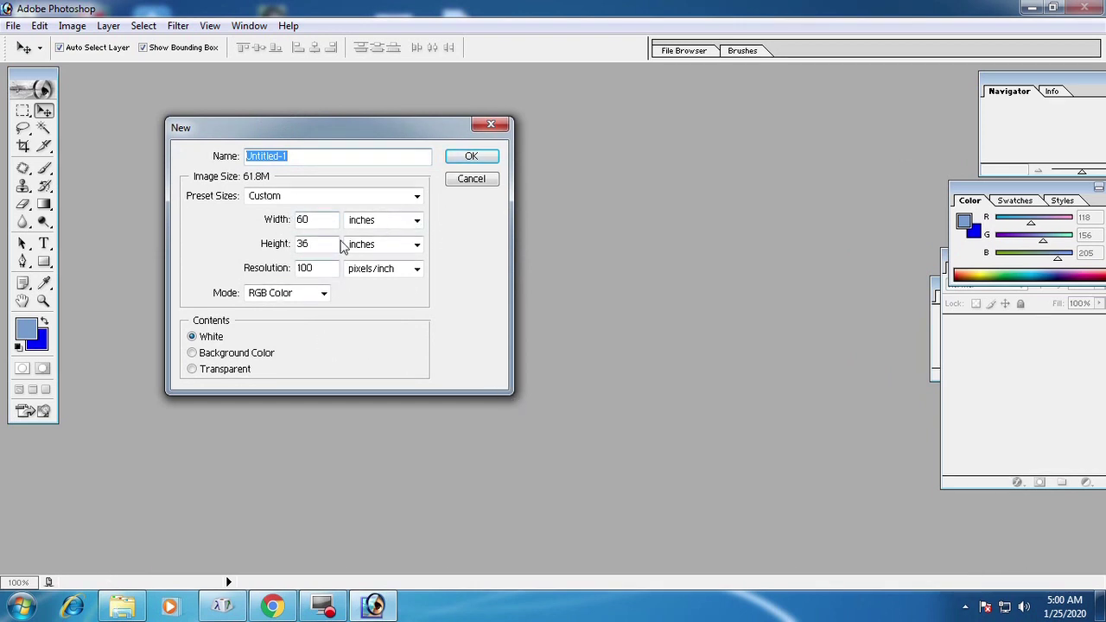
pyautogui.click(314, 221)
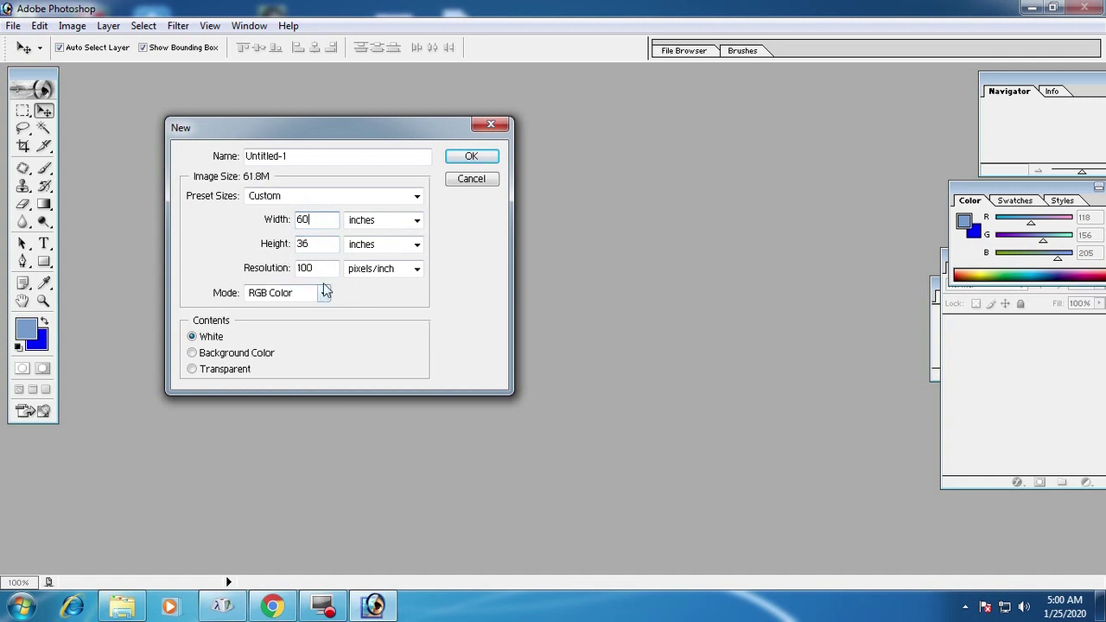
pyautogui.moveTo(328, 220); pyautogui.dragTo(277, 218)
pyautogui.click(320, 218)
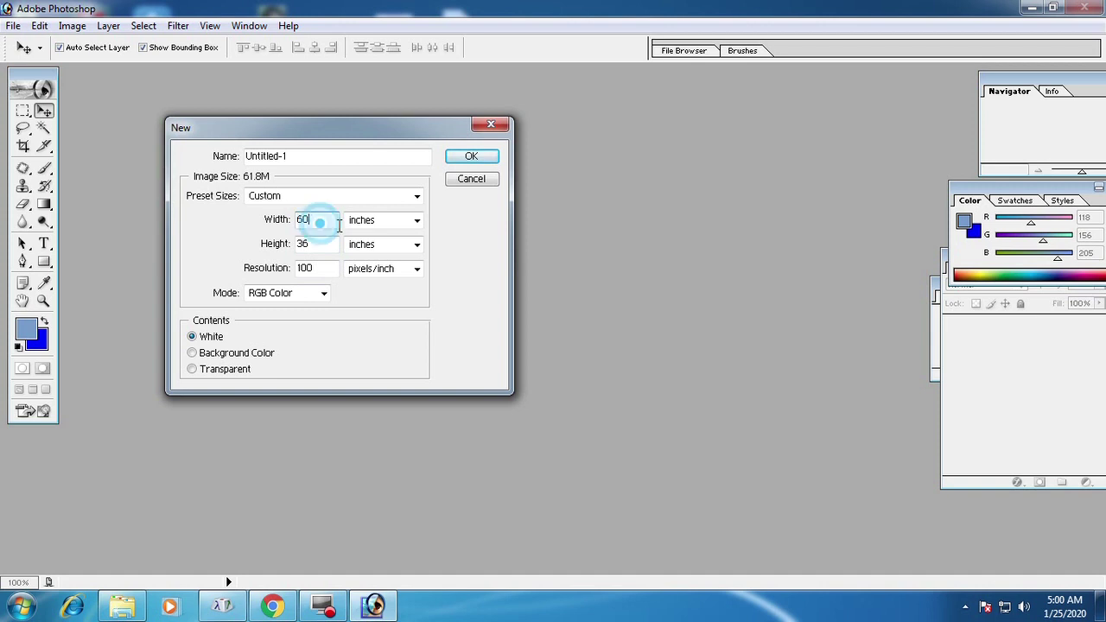
pyautogui.doubleClick(316, 218)
pyautogui.write('60')
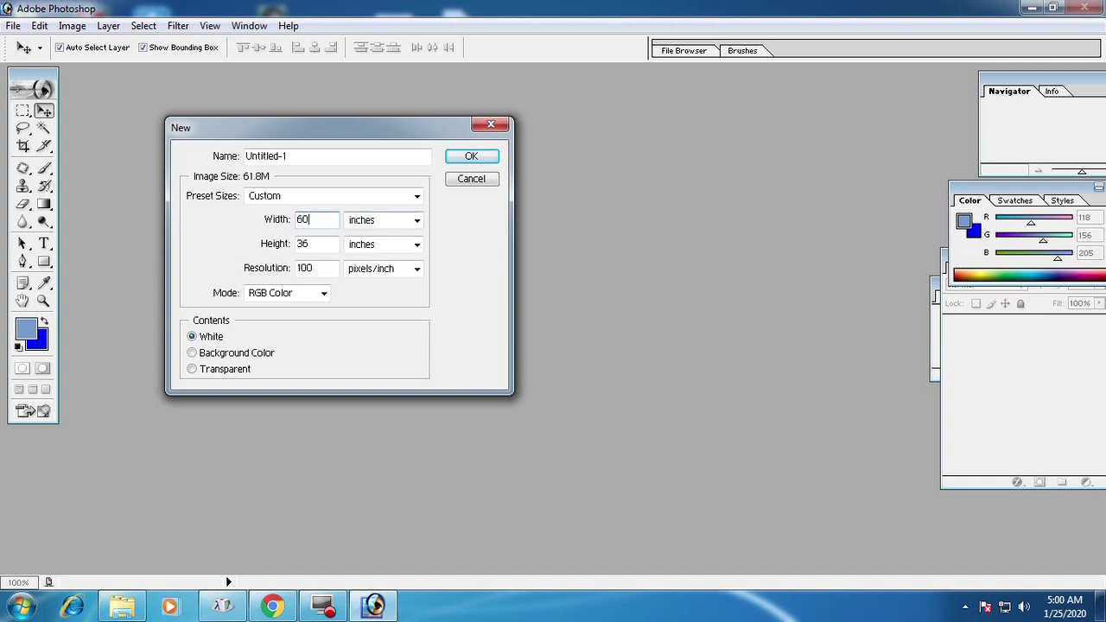
# Set height 24 inches, keep resolution at 100 pixels/inch, and create the document
pyautogui.click(310, 244)
pyautogui.doubleClick(311, 244)
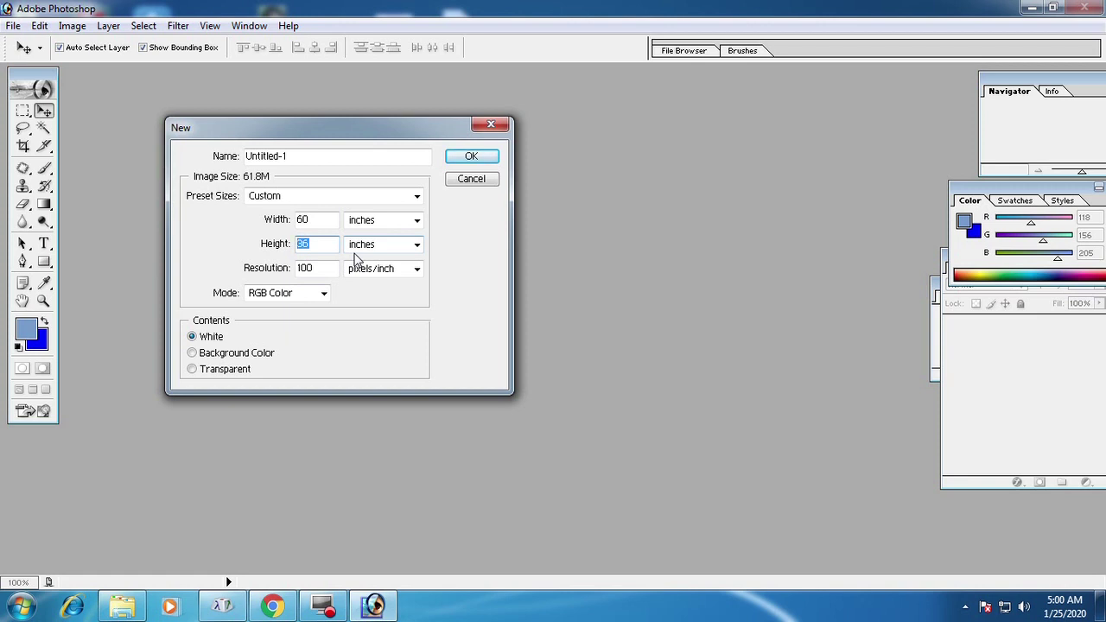
pyautogui.write('24')
pyautogui.doubleClick(319, 269)
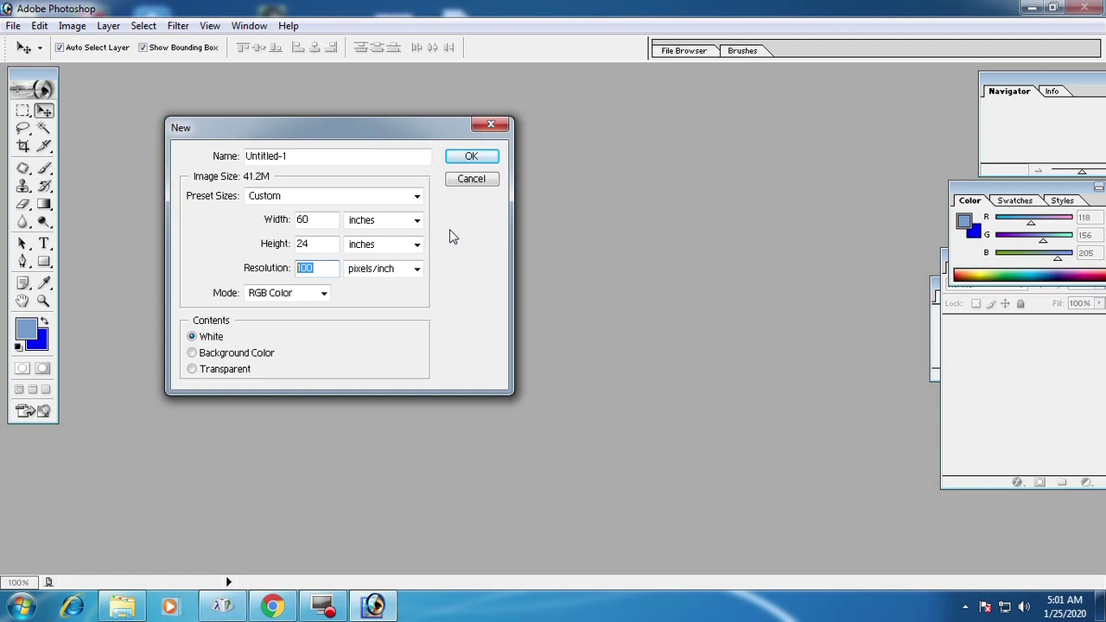
pyautogui.click(326, 270)
pyautogui.click(474, 157)
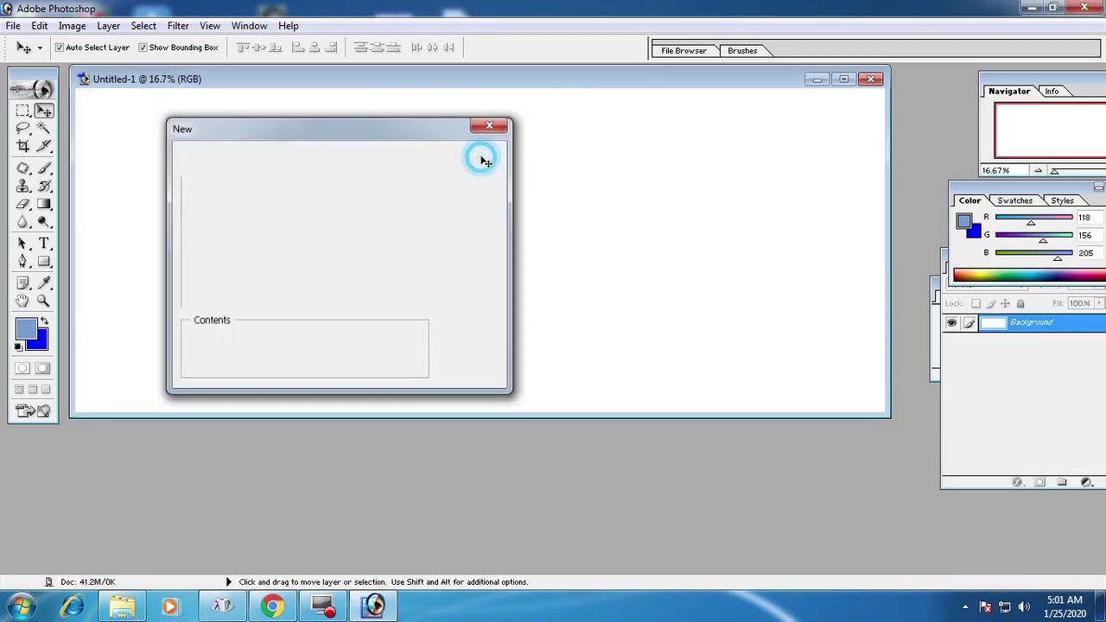
# Zoom out to 12.5% and enlarge the document window around the whole canvas
pyautogui.click(43, 301)
pyautogui.click(200, 297)
pyautogui.keyDown('alt'); pyautogui.click(325, 310); pyautogui.keyUp('alt')
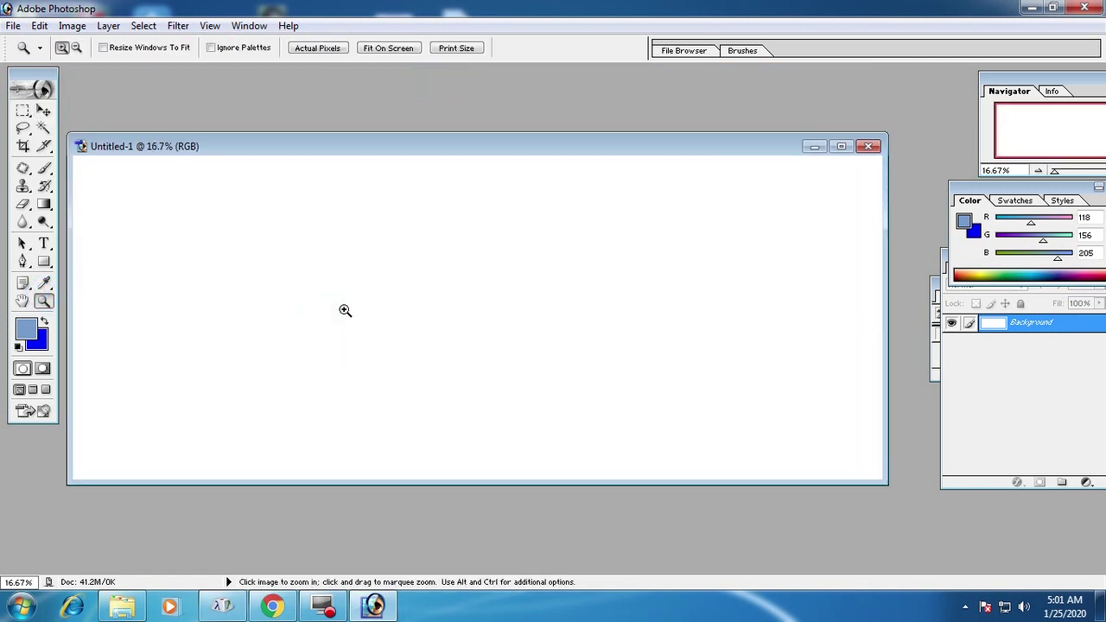
pyautogui.keyDown('alt'); pyautogui.click(341, 304); pyautogui.keyUp('alt')
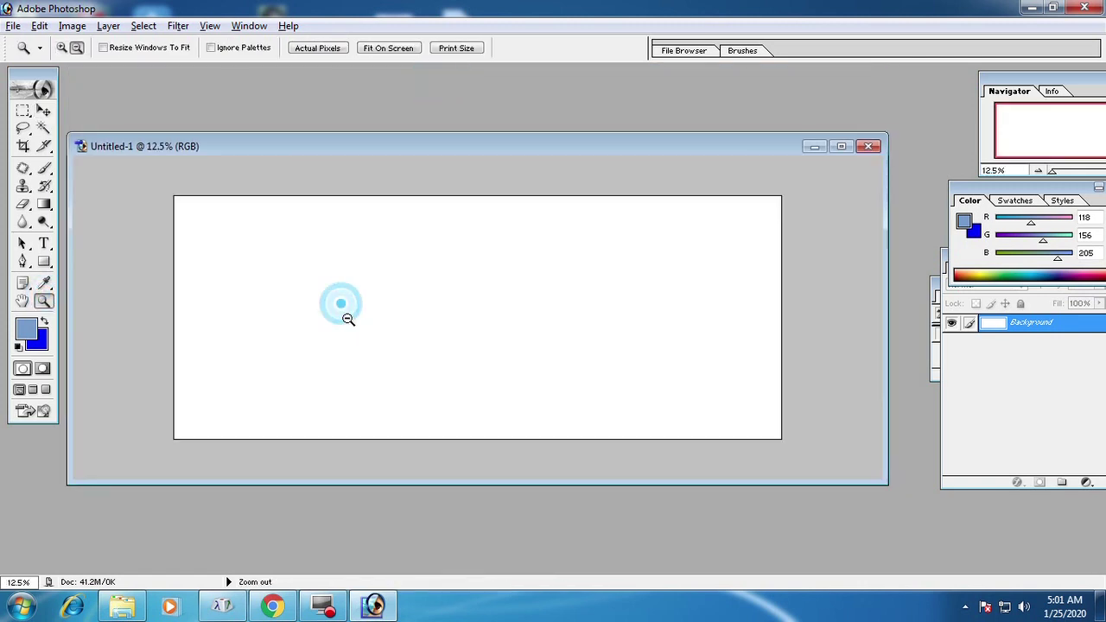
pyautogui.click(43, 110)
pyautogui.moveTo(289, 148); pyautogui.dragTo(308, 139)
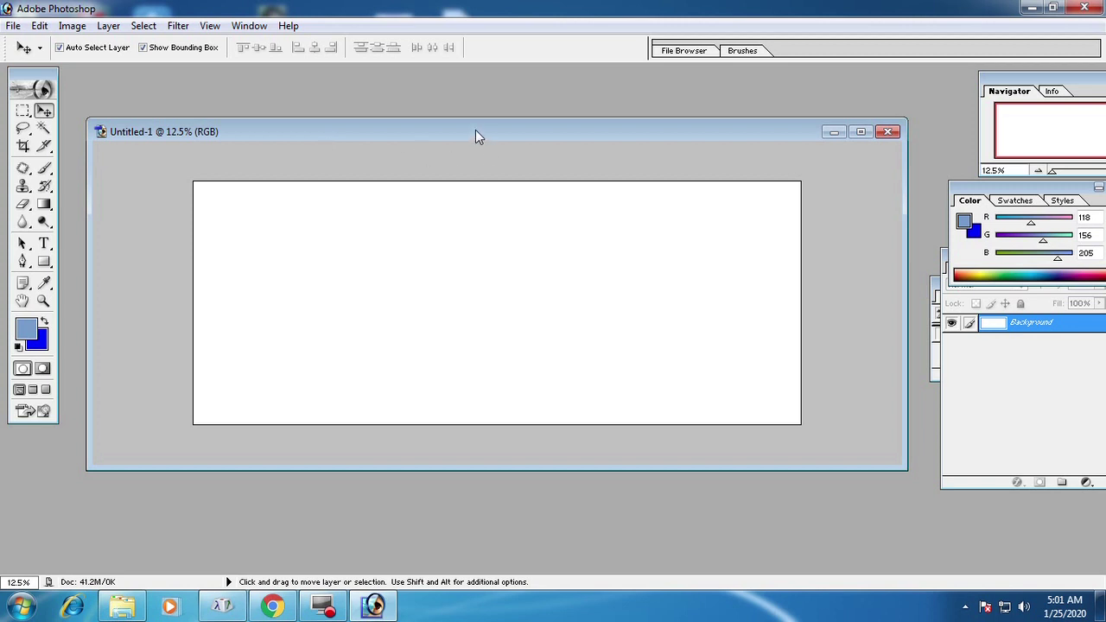
pyautogui.moveTo(462, 131); pyautogui.dragTo(462, 127)
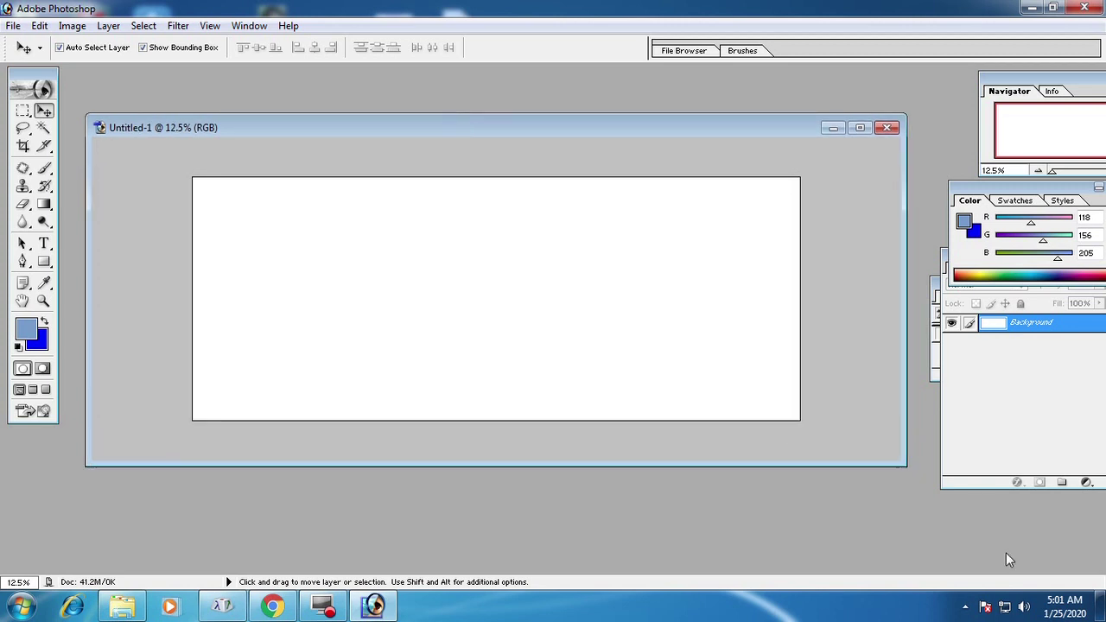
pyautogui.moveTo(903, 465); pyautogui.dragTo(923, 523)
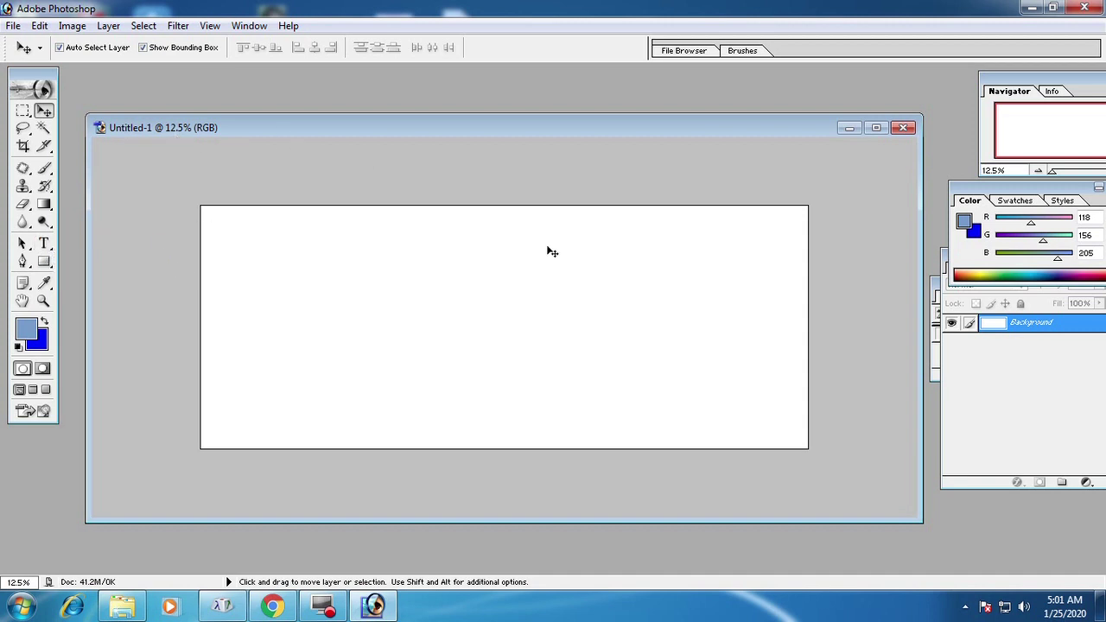
# Bring the Layers panel forward and move it apart from the Color panel
pyautogui.click(1036, 400)
pyautogui.moveTo(988, 257); pyautogui.dragTo(922, 220)
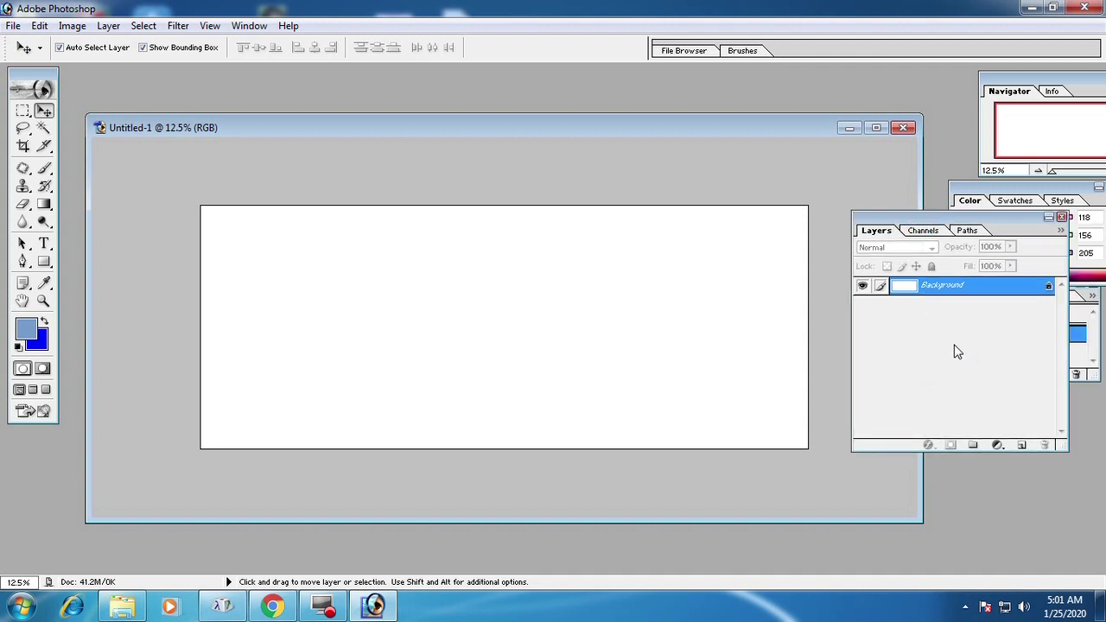
pyautogui.click(876, 229)
pyautogui.moveTo(928, 225); pyautogui.dragTo(963, 226)
pyautogui.click(491, 323)
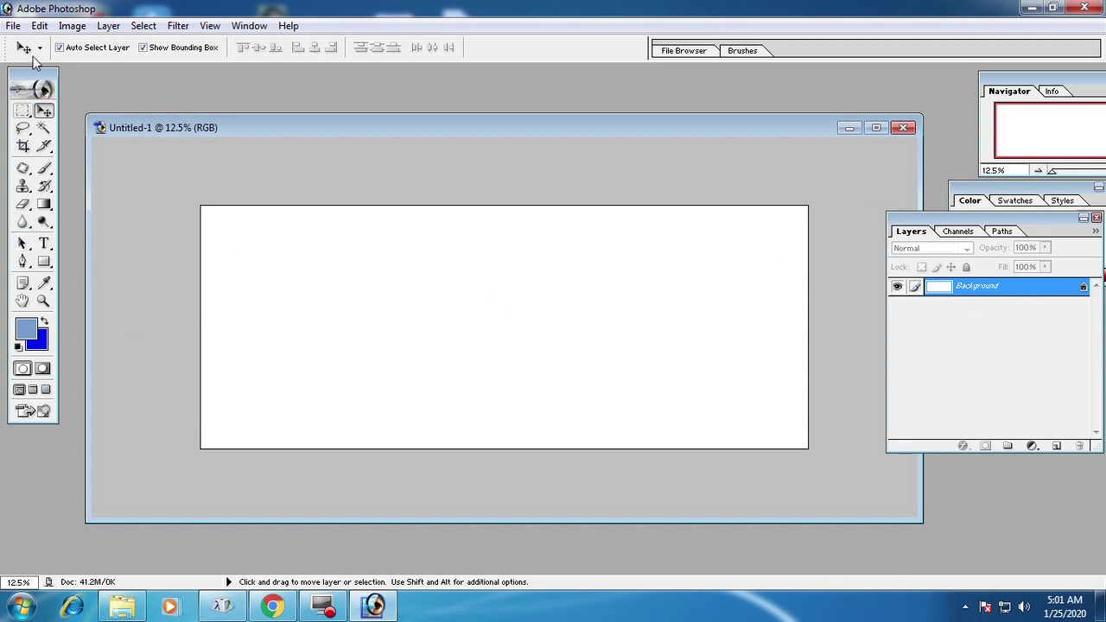
# Type पाल्पाली होटल in red Bahunbad at 155 pt near the canvas's left side
pyautogui.click(45, 243)
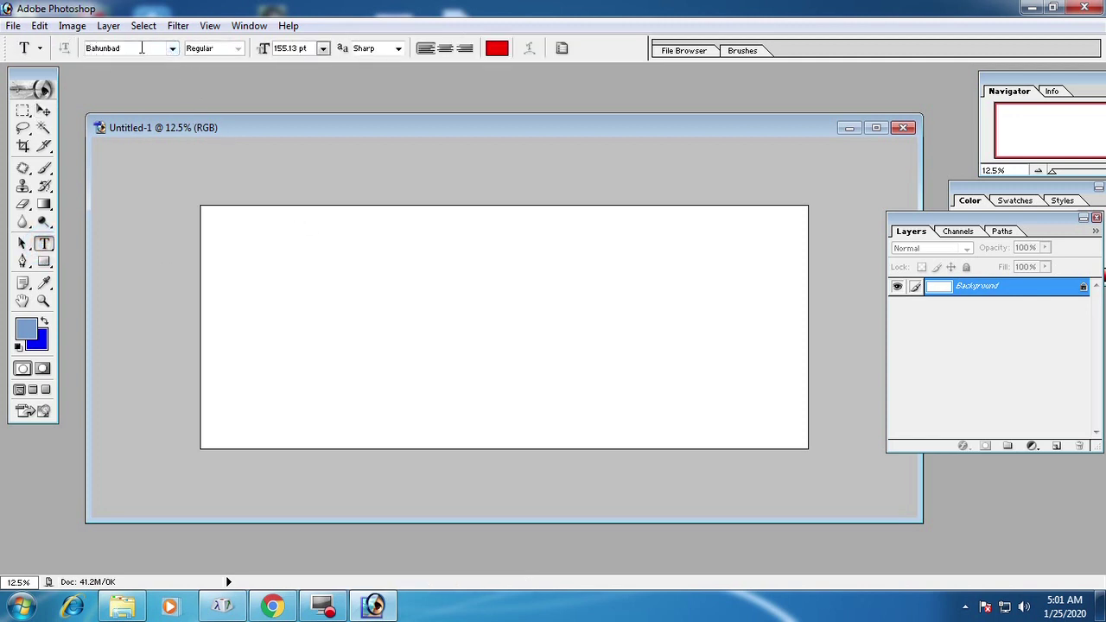
pyautogui.click(173, 50)
pyautogui.click(173, 49)
pyautogui.click(227, 290)
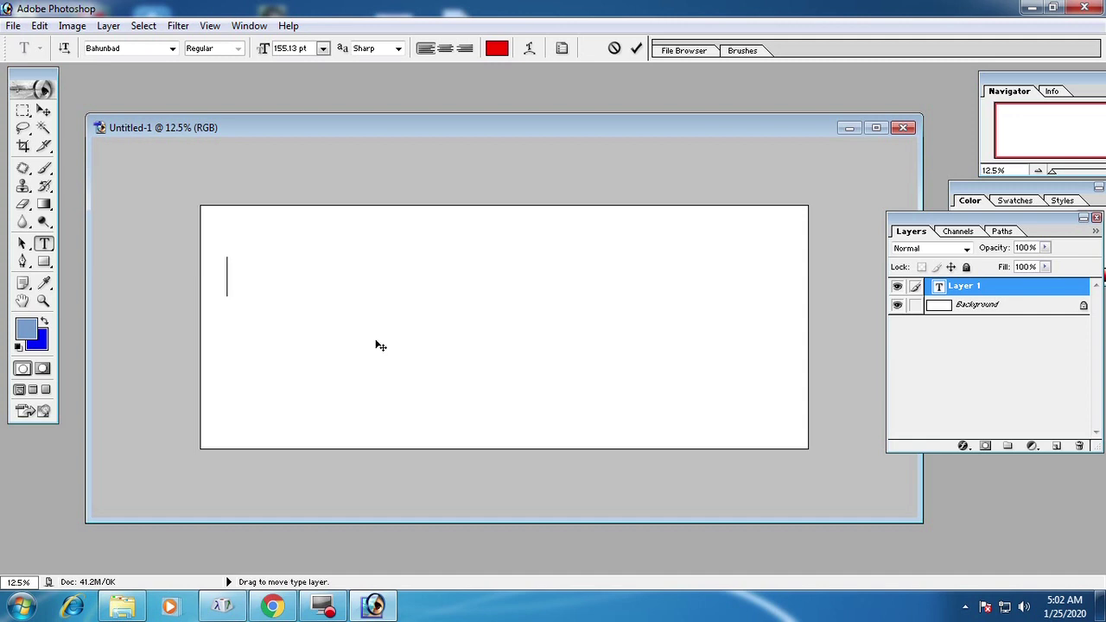
pyautogui.moveTo(271, 606)
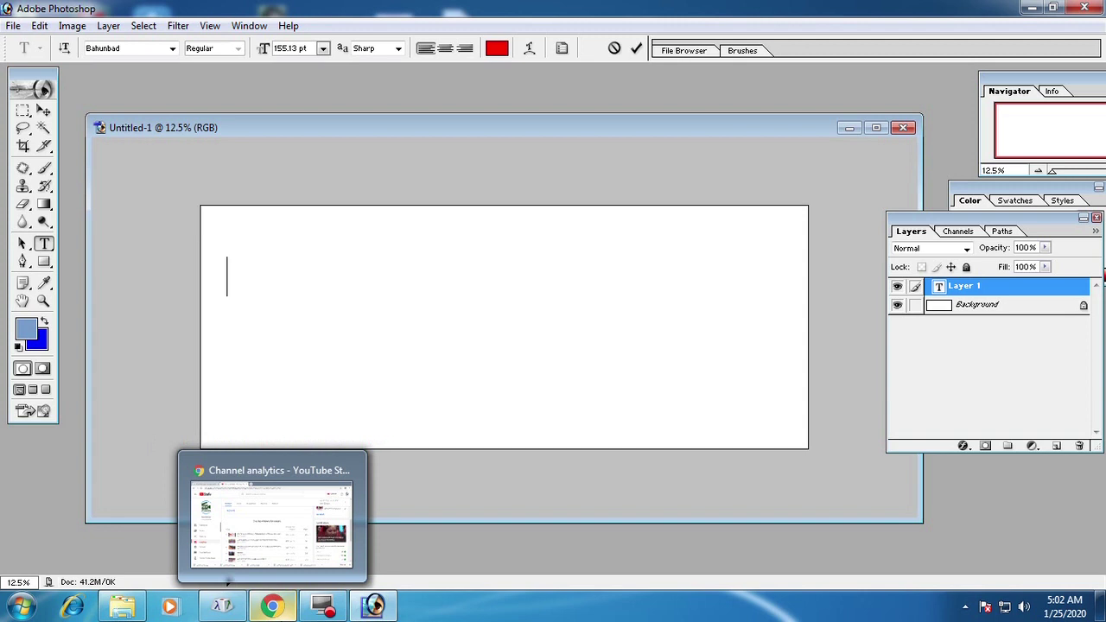
pyautogui.write('पाल्पाली')
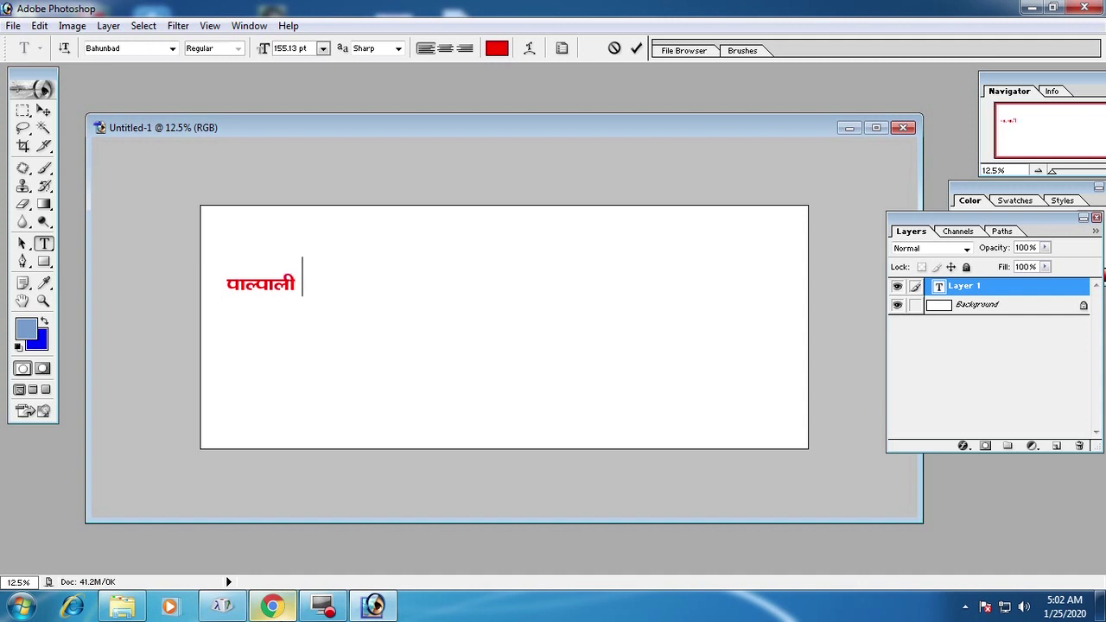
pyautogui.write('होटल')
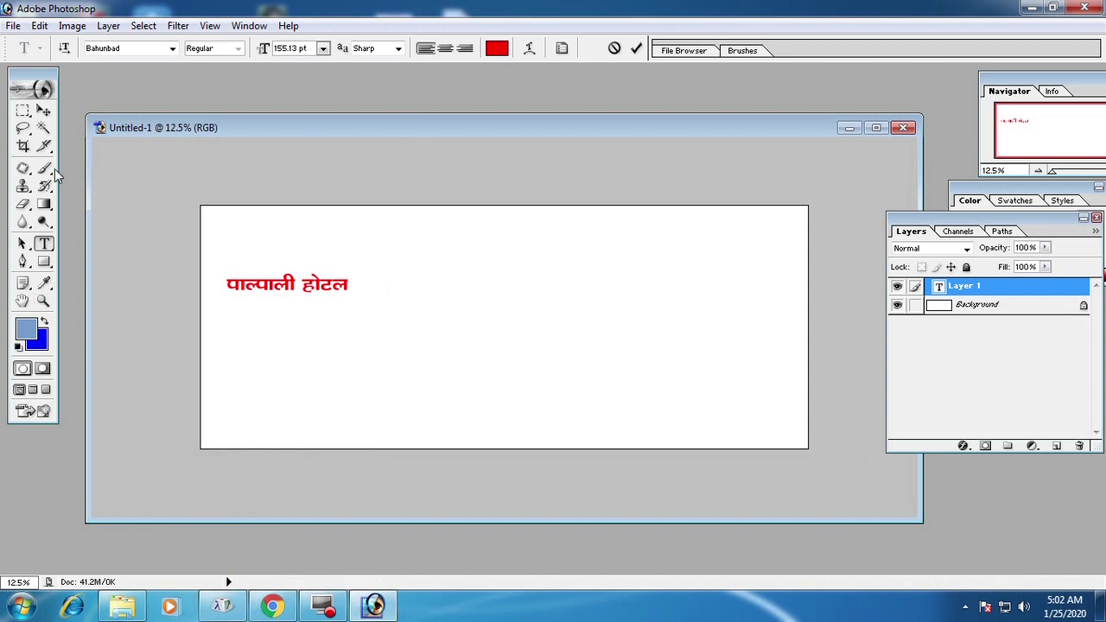
pyautogui.click(43, 110)
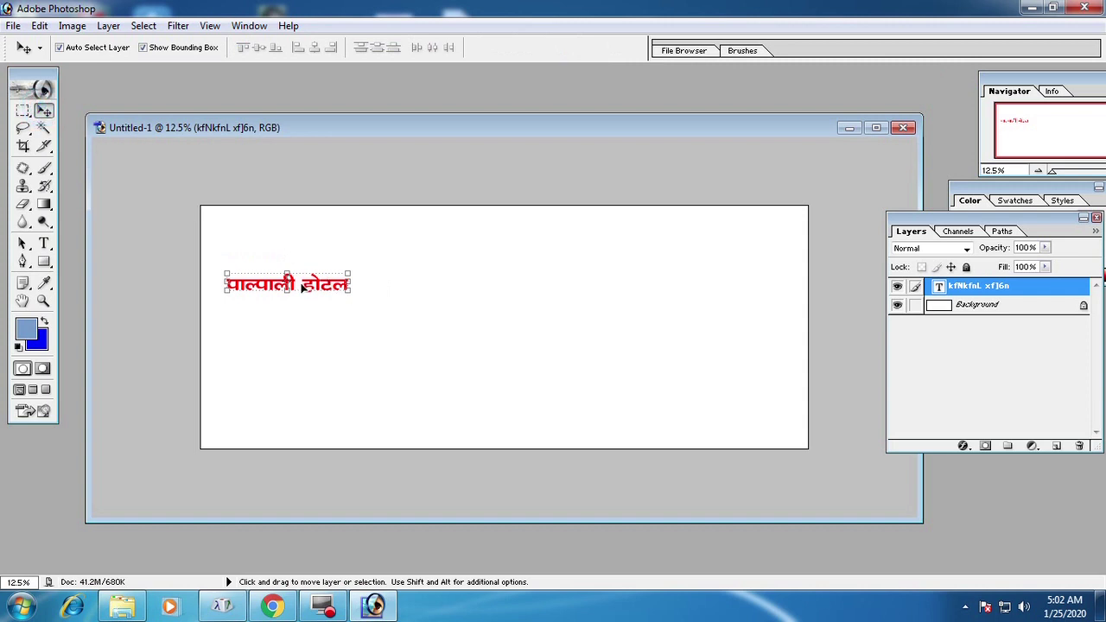
# Move the hotel name up and right and set its size to 300 pt
pyautogui.moveTo(303, 289); pyautogui.dragTo(382, 277)
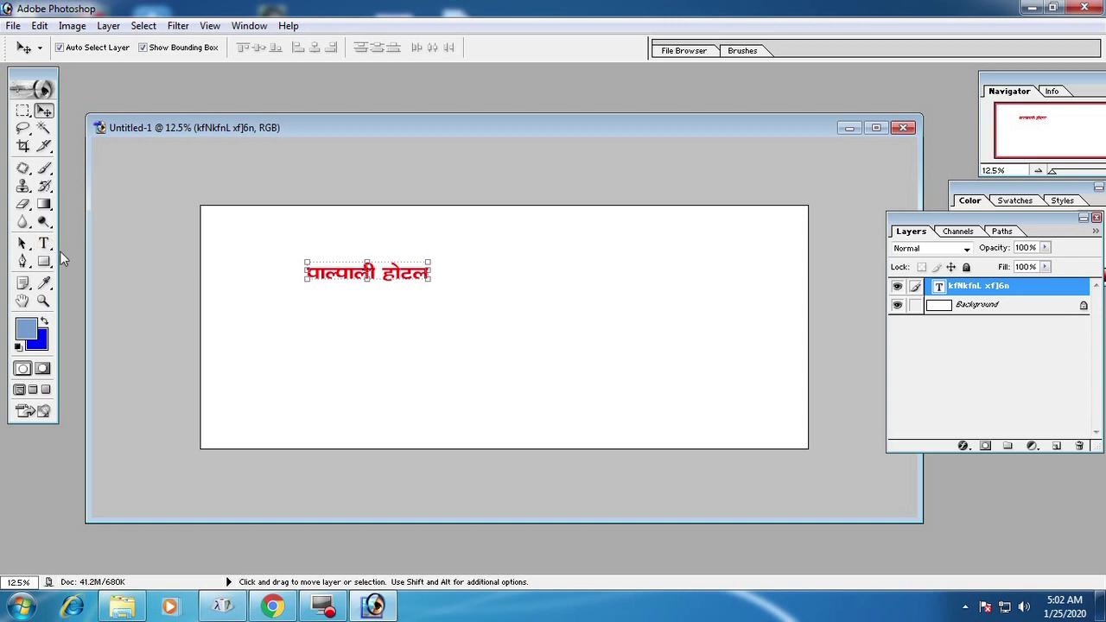
pyautogui.click(46, 246)
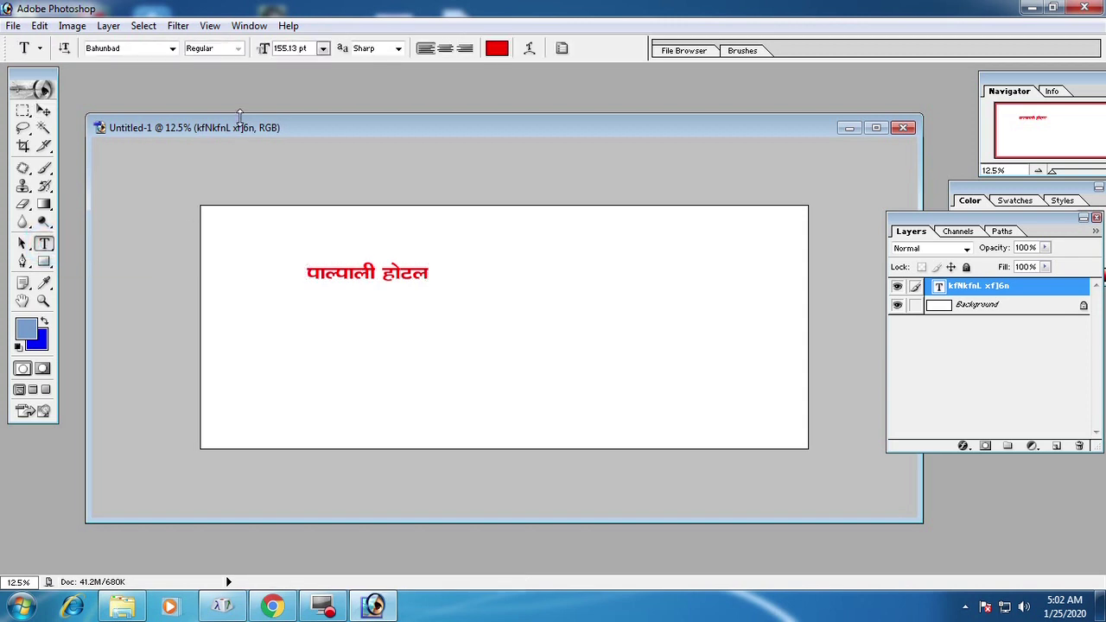
pyautogui.doubleClick(288, 49)
pyautogui.write('300')
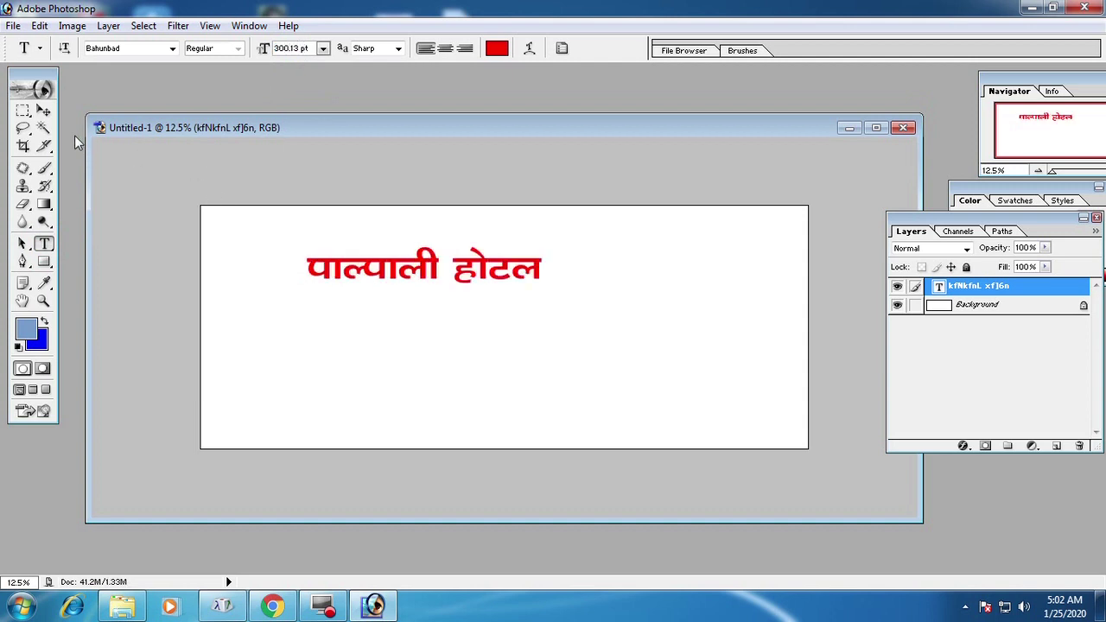
pyautogui.click(43, 110)
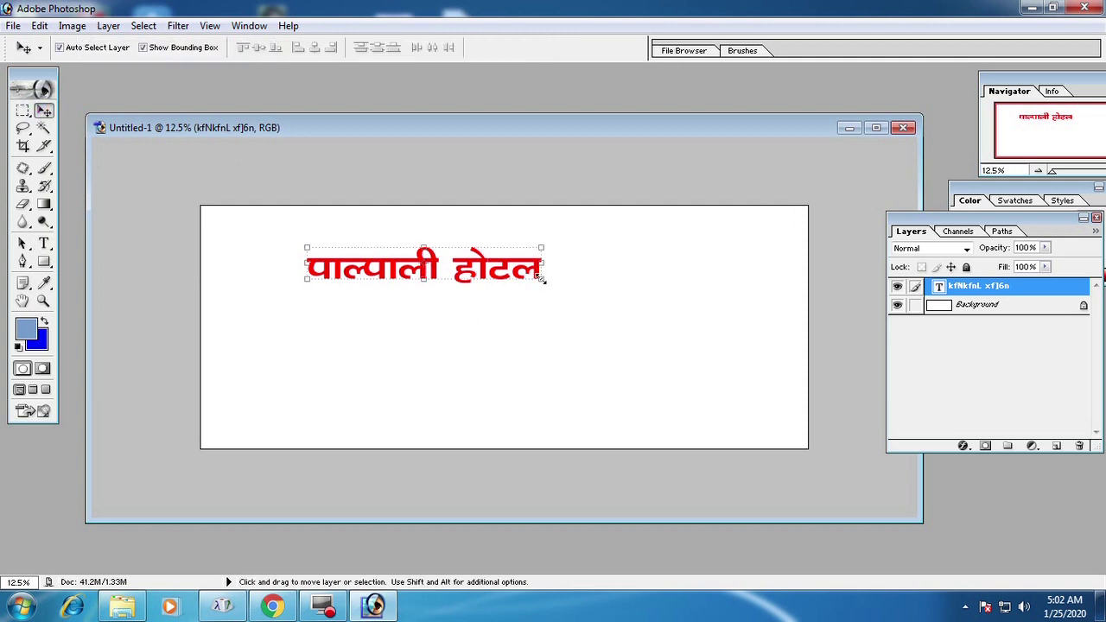
# Scale and nudge the hotel name across the canvas, stretching it taller to about 892 pt
pyautogui.moveTo(541, 279); pyautogui.dragTo(687, 337)
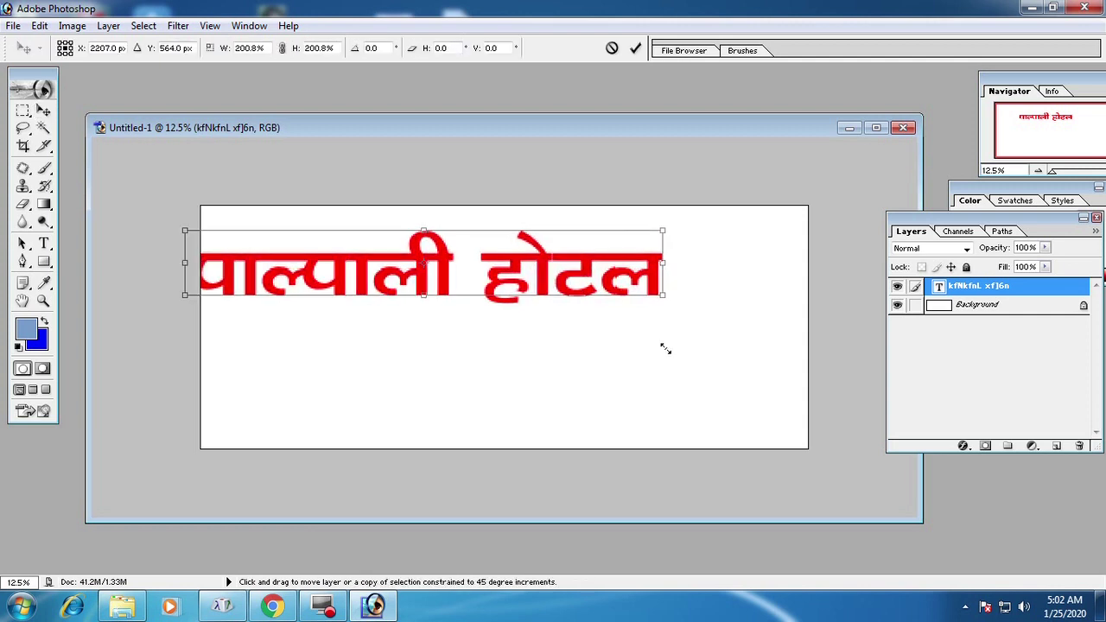
pyautogui.doubleClick(508, 296)
pyautogui.moveTo(464, 274); pyautogui.dragTo(536, 284)
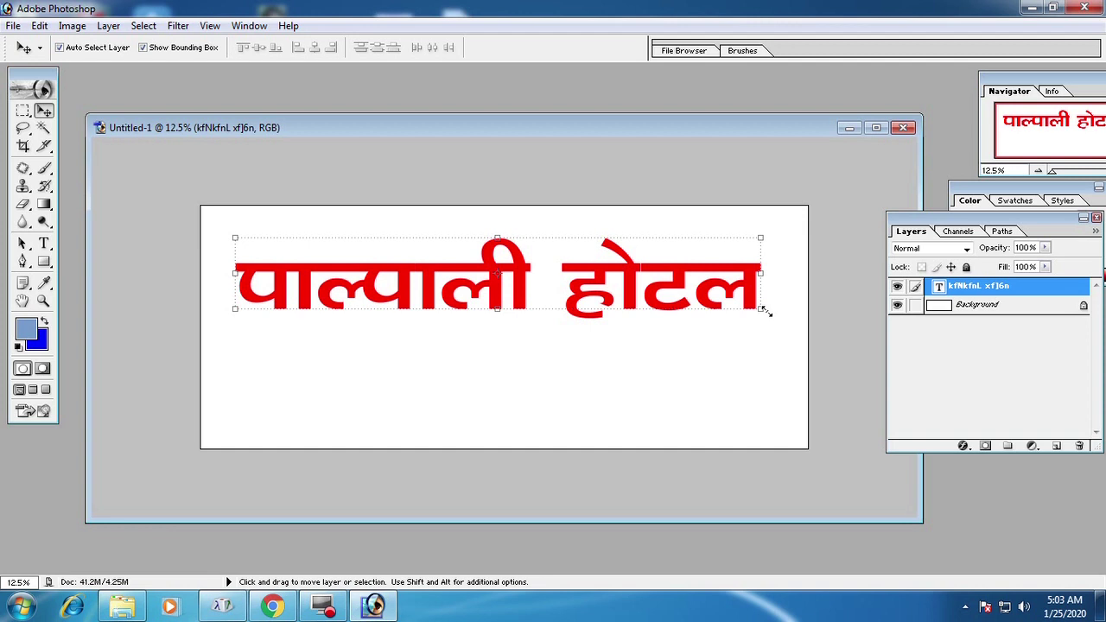
pyautogui.moveTo(762, 309); pyautogui.dragTo(793, 335)
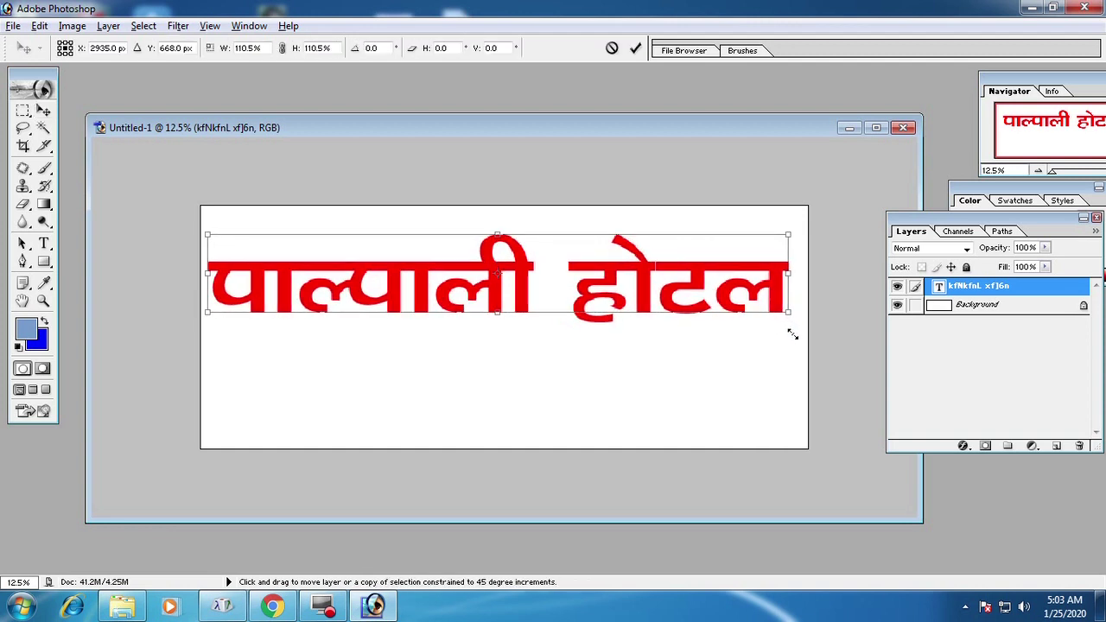
pyautogui.press('Return')
pyautogui.hotkey('shift', 'Up')
pyautogui.hotkey('shift', 'Up')
pyautogui.hotkey('shift', 'Up')
pyautogui.hotkey('shift', 'Up')
pyautogui.hotkey('shift', 'Up')
pyautogui.hotkey('shift', 'Up')
pyautogui.hotkey('shift', 'Right')
pyautogui.hotkey('shift', 'Right')
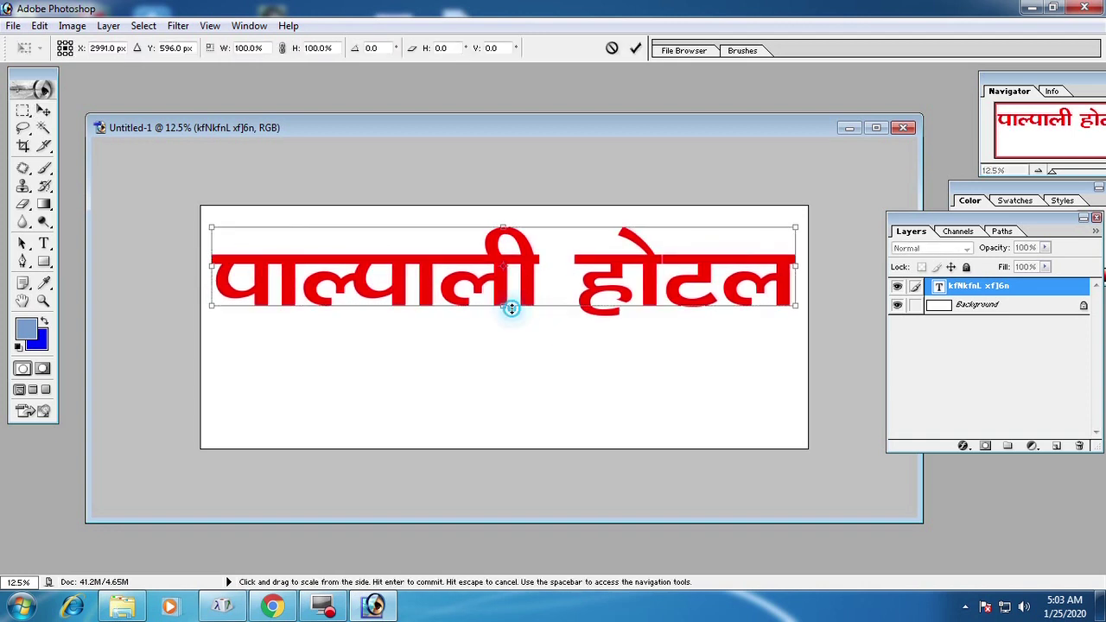
pyautogui.moveTo(535, 311); pyautogui.dragTo(513, 324)
pyautogui.press('Return')
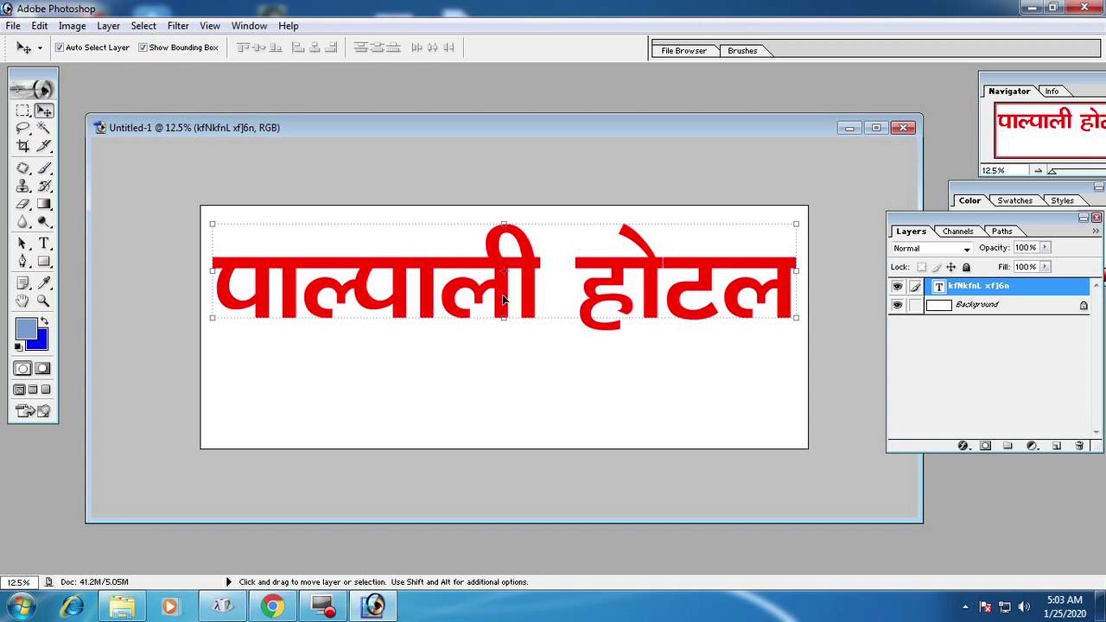
# Select the hotel name title layer with the Move tool
pyautogui.press('t')
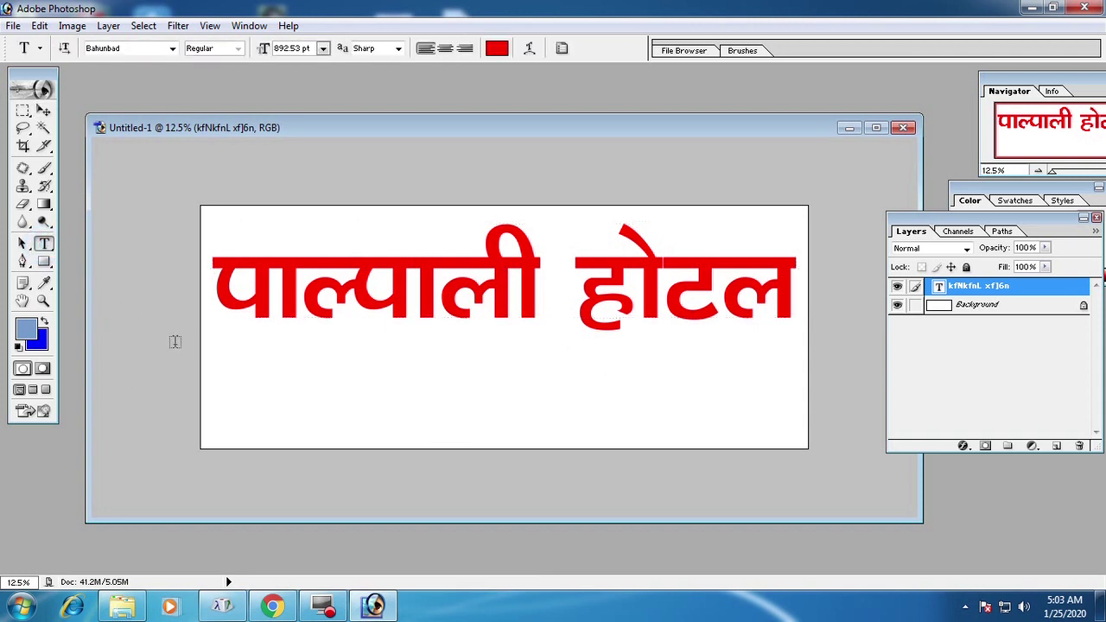
pyautogui.click(245, 386)
pyautogui.click(43, 111)
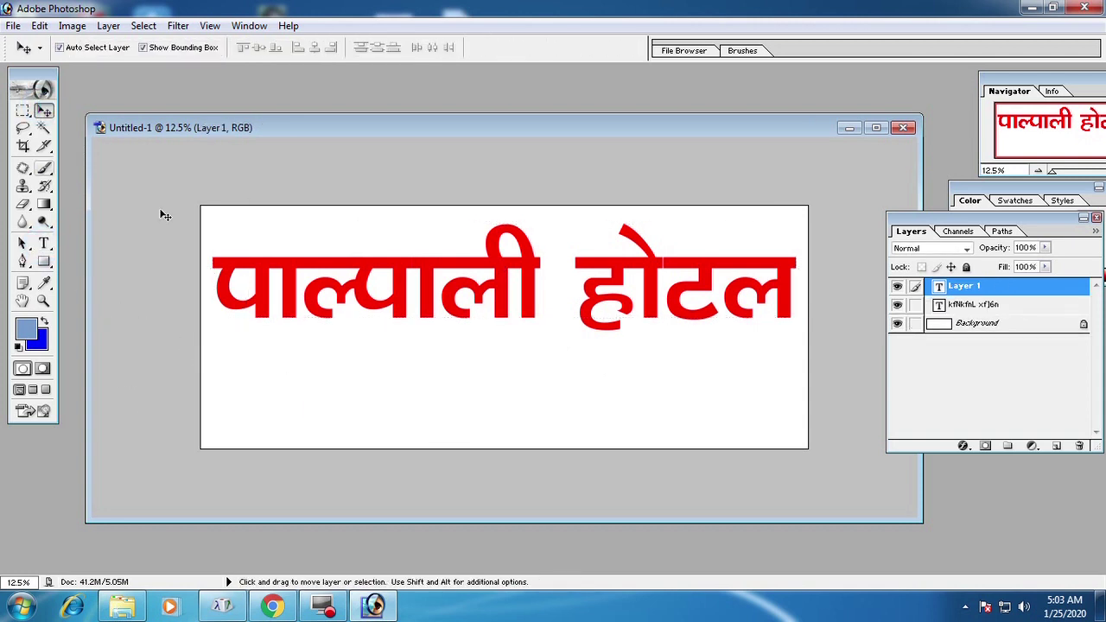
pyautogui.rightClick(270, 268)
pyautogui.click(290, 274)
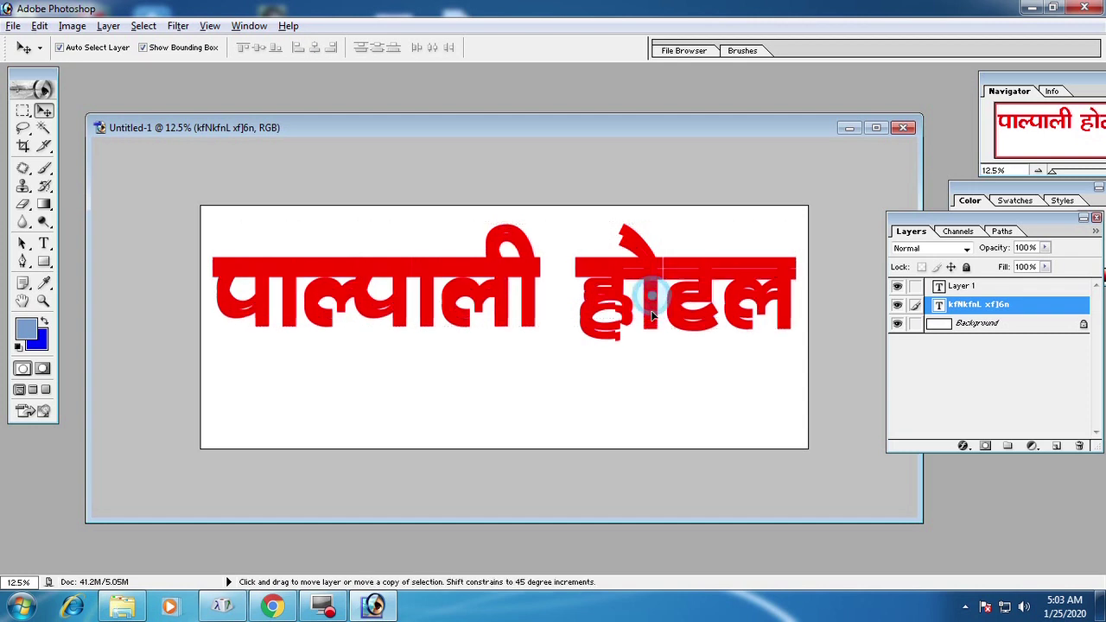
# Duplicate the title, scale the copy to about 38.6%, and place it lower left
pyautogui.moveTo(653, 300); pyautogui.dragTo(652, 387)
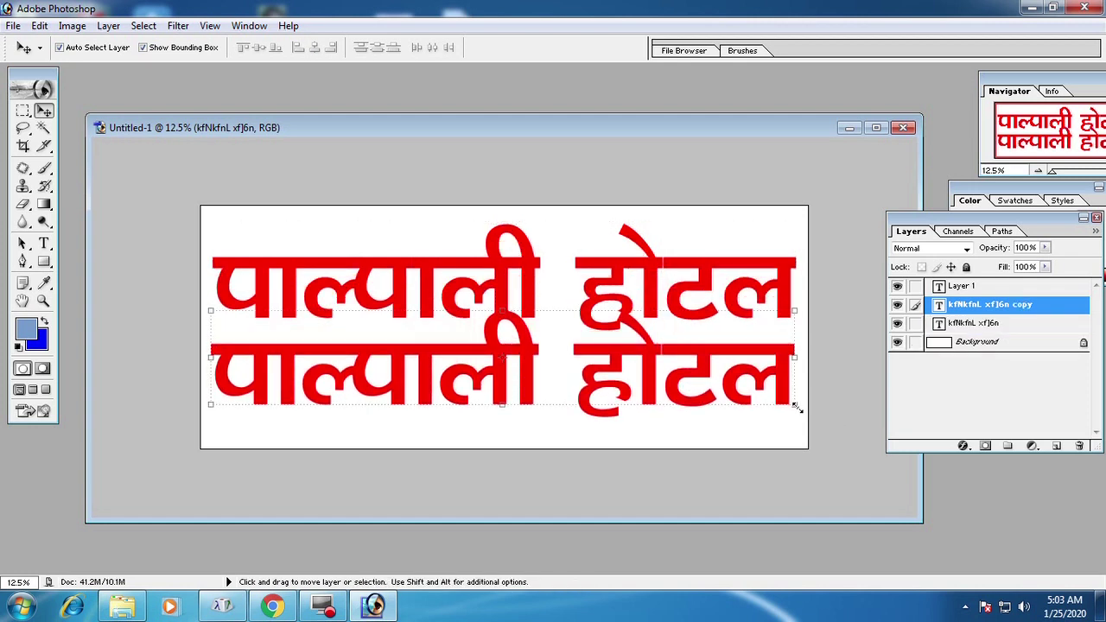
pyautogui.press('alt')
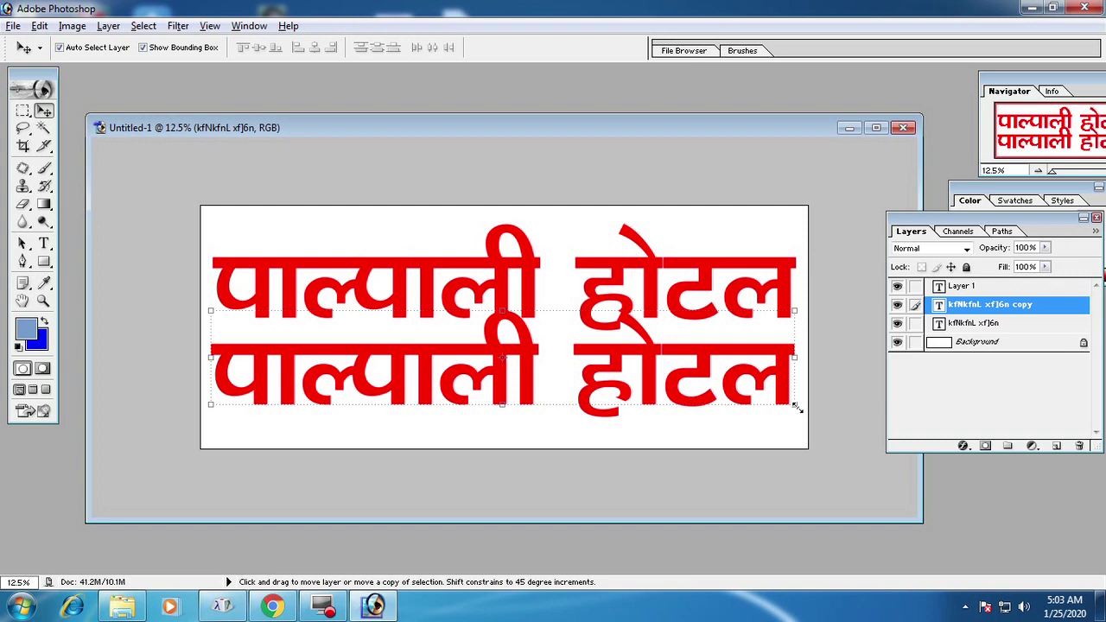
pyautogui.moveTo(795, 407); pyautogui.dragTo(573, 395)
pyautogui.press('Return')
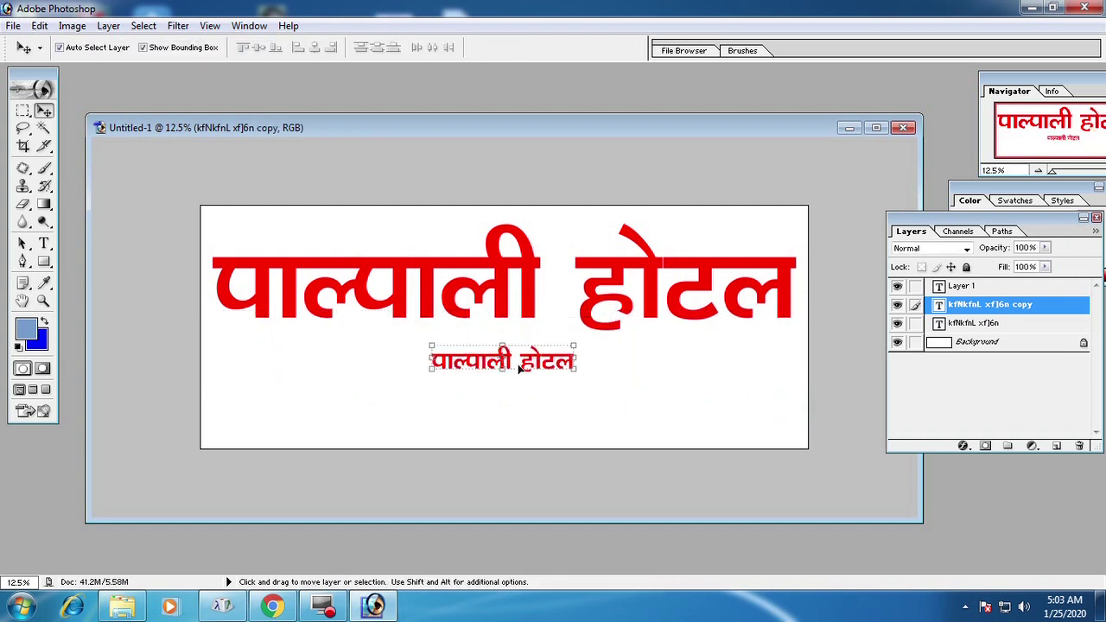
pyautogui.moveTo(518, 368); pyautogui.dragTo(317, 395)
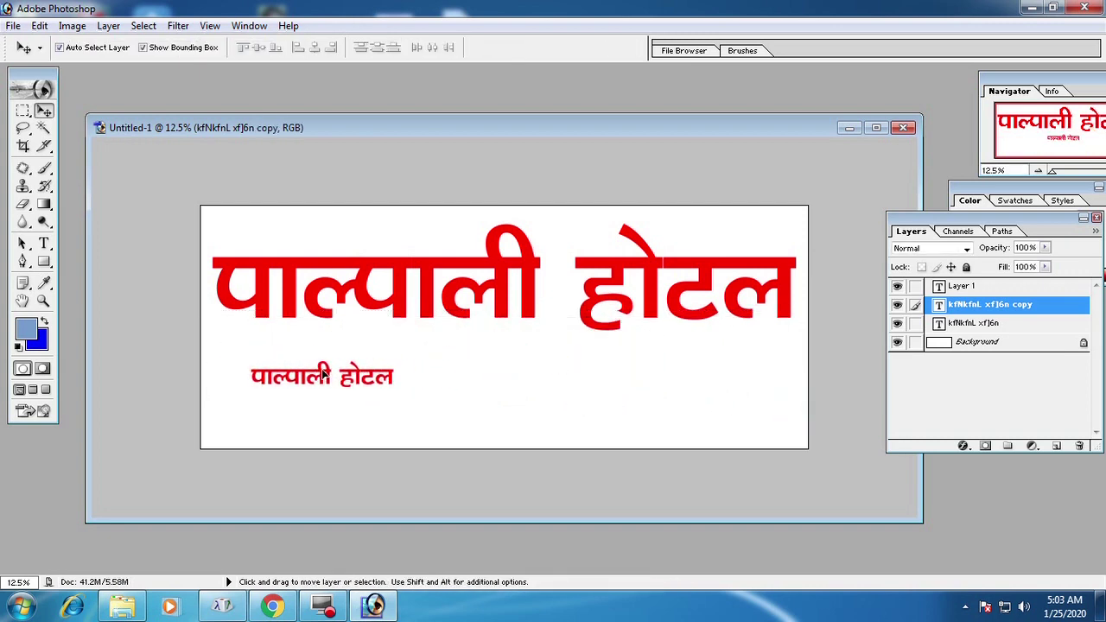
# Erase the small copy's words and type the first word हामीकहाँ
pyautogui.click(44, 245)
pyautogui.click(372, 393)
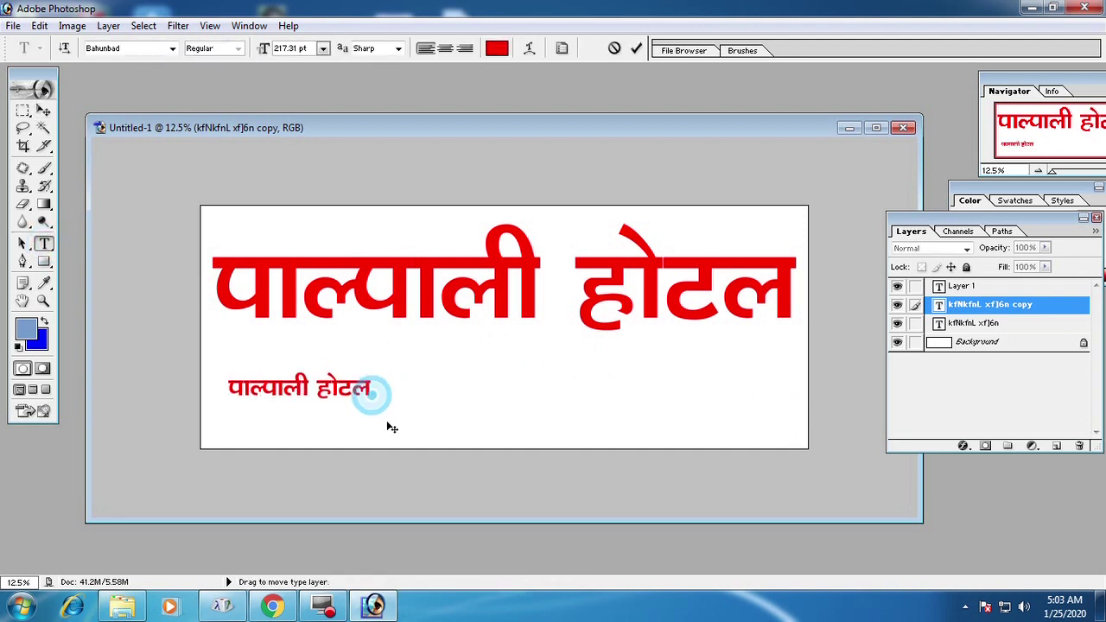
pyautogui.press('BackSpace')
pyautogui.press('BackSpace')
pyautogui.press('BackSpace')
pyautogui.press('BackSpace')
pyautogui.press('BackSpace')
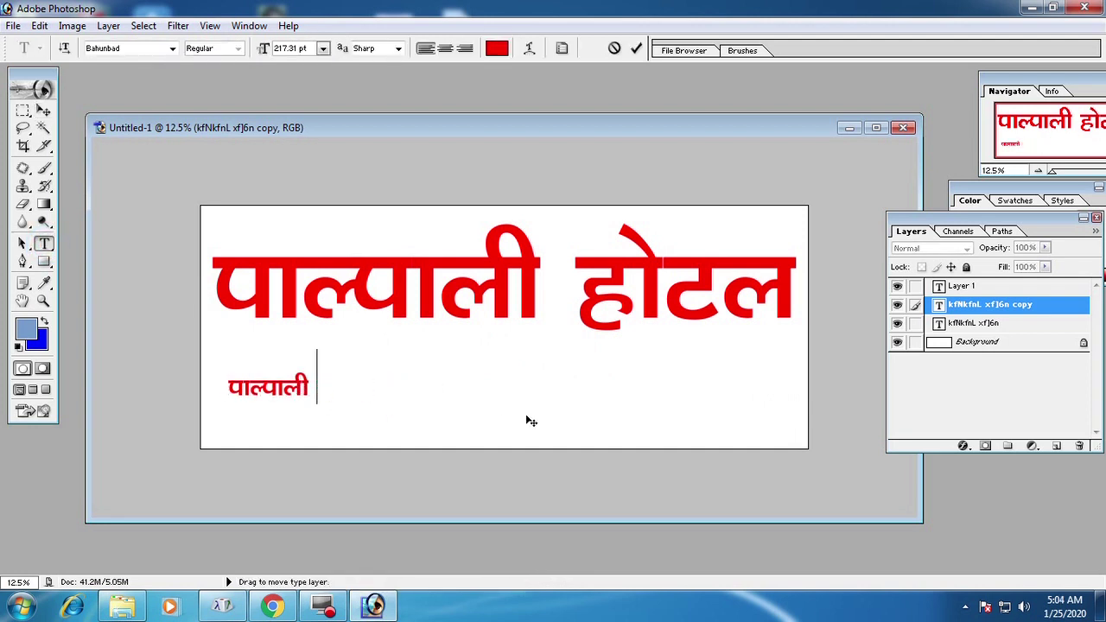
pyautogui.press('BackSpace')
pyautogui.press('BackSpace')
pyautogui.press('BackSpace')
pyautogui.press('BackSpace')
pyautogui.press('BackSpace')
pyautogui.press('BackSpace')
pyautogui.press('BackSpace')
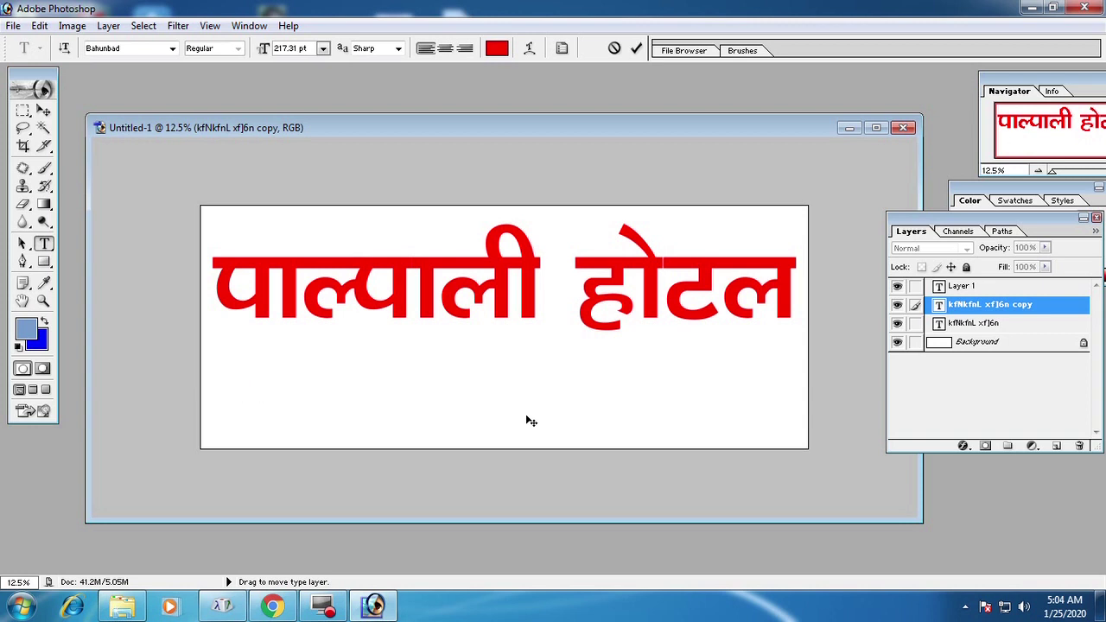
pyautogui.write('xfd')
pyautogui.write('L')
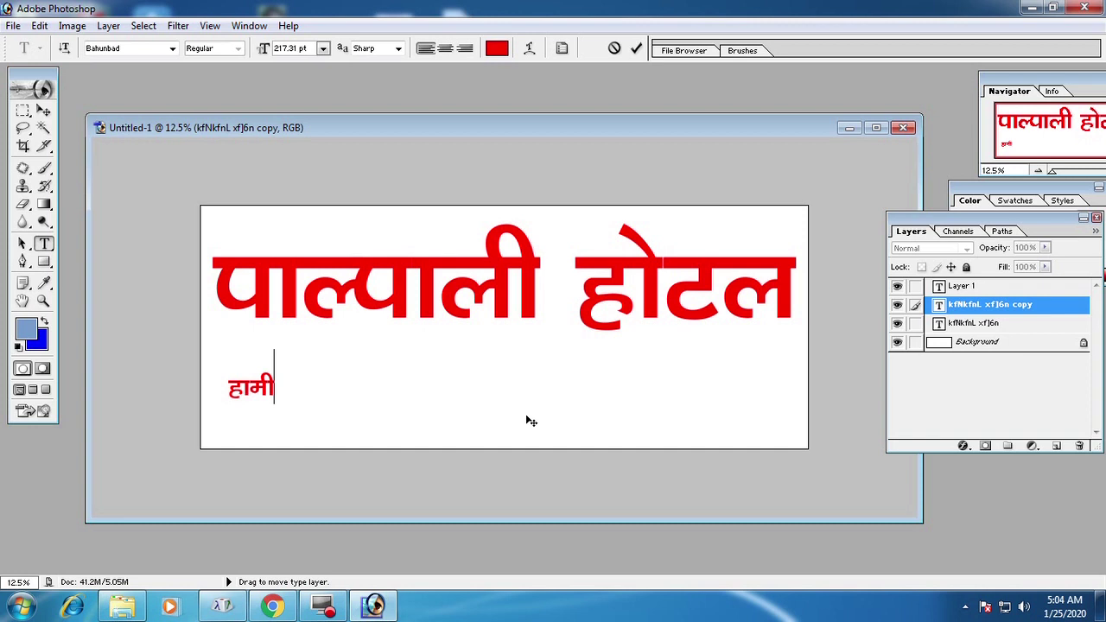
pyautogui.write('sxF')
pyautogui.press('BackSpace')
# Type the rest of the tagline: विभिन्न प्रकारका स्वादिष्ट नास्ता पाईन्छ ।
pyautogui.write('f')
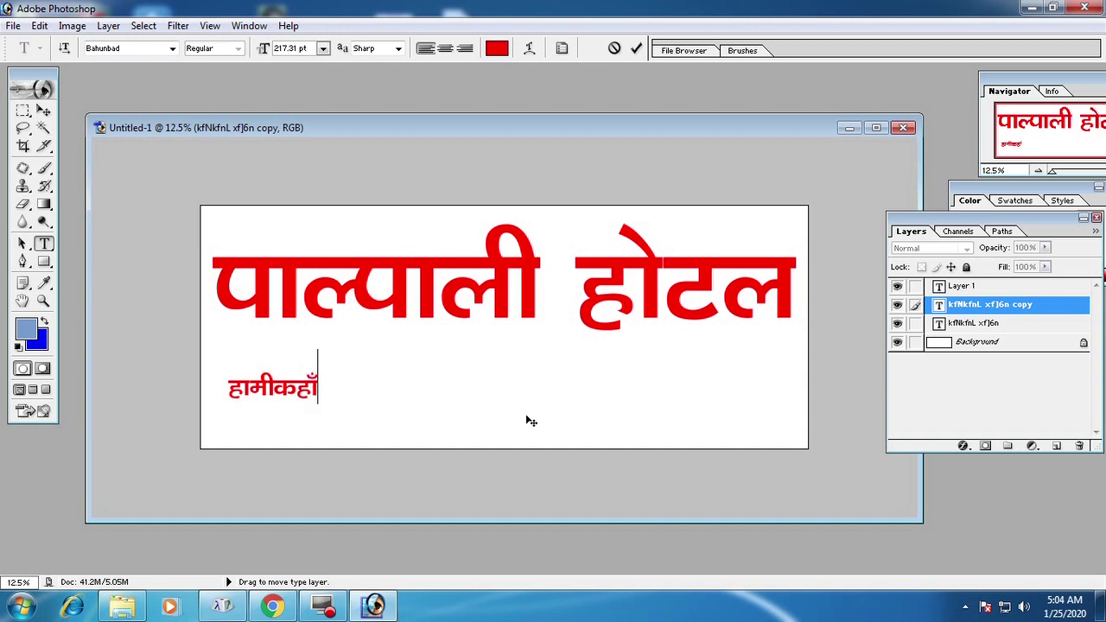
pyautogui.write(' lj')
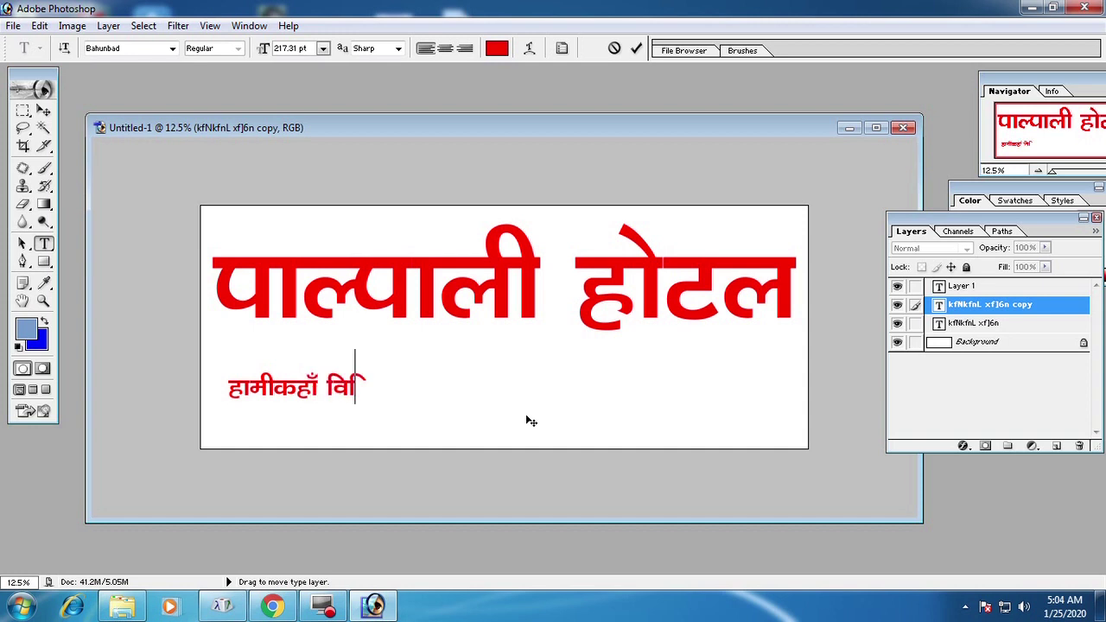
pyautogui.write('leGg k')
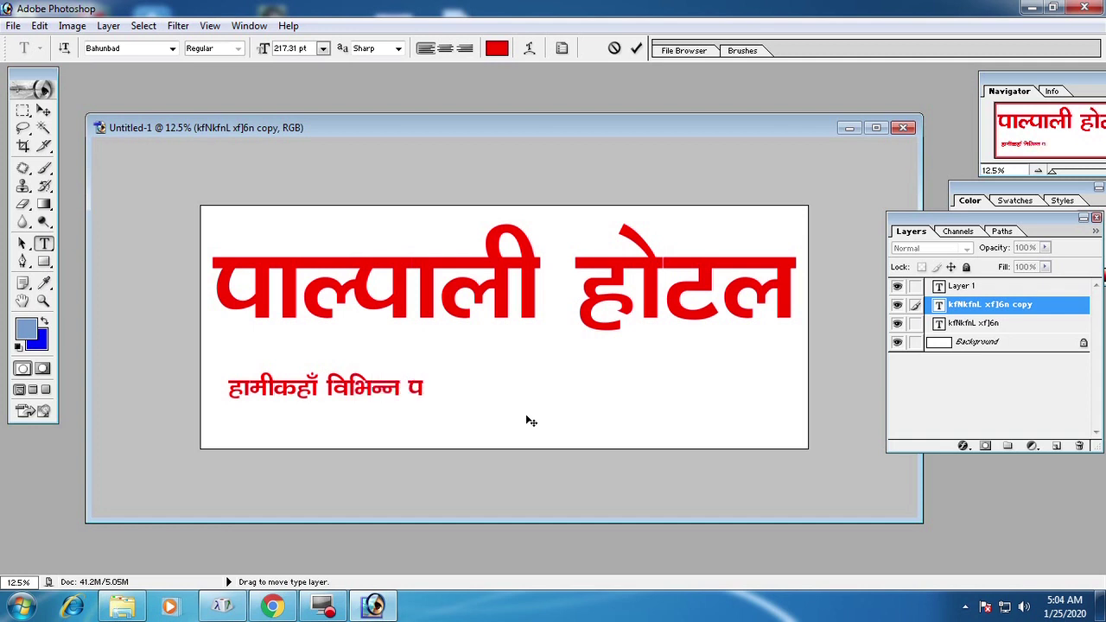
pyautogui.write('|sf')
pyautogui.write('/sf')
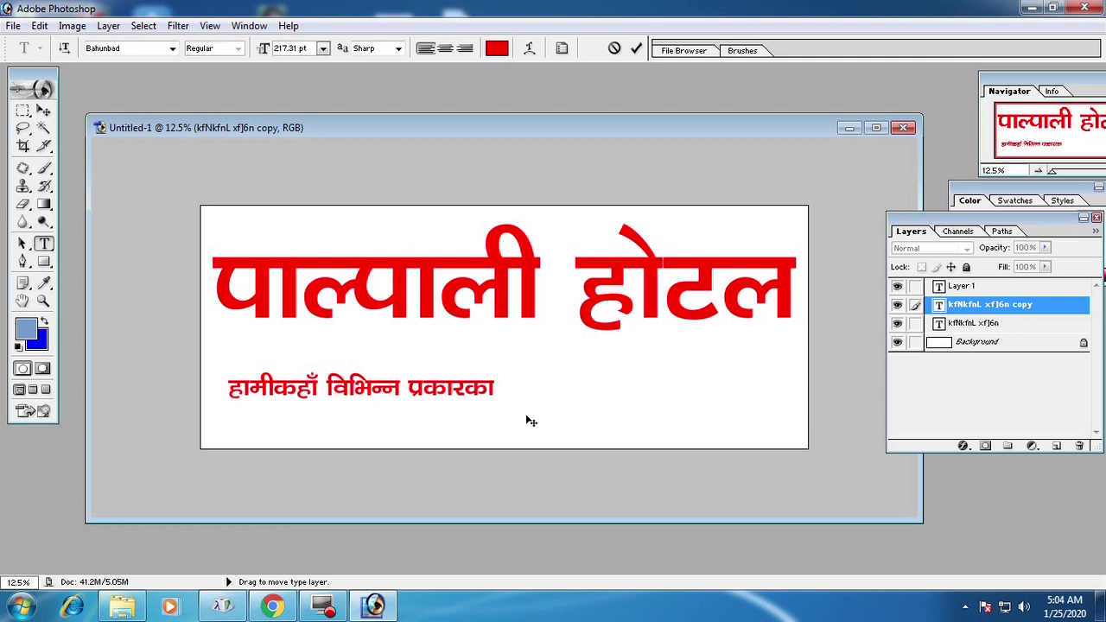
pyautogui.write(' :jflbo6')
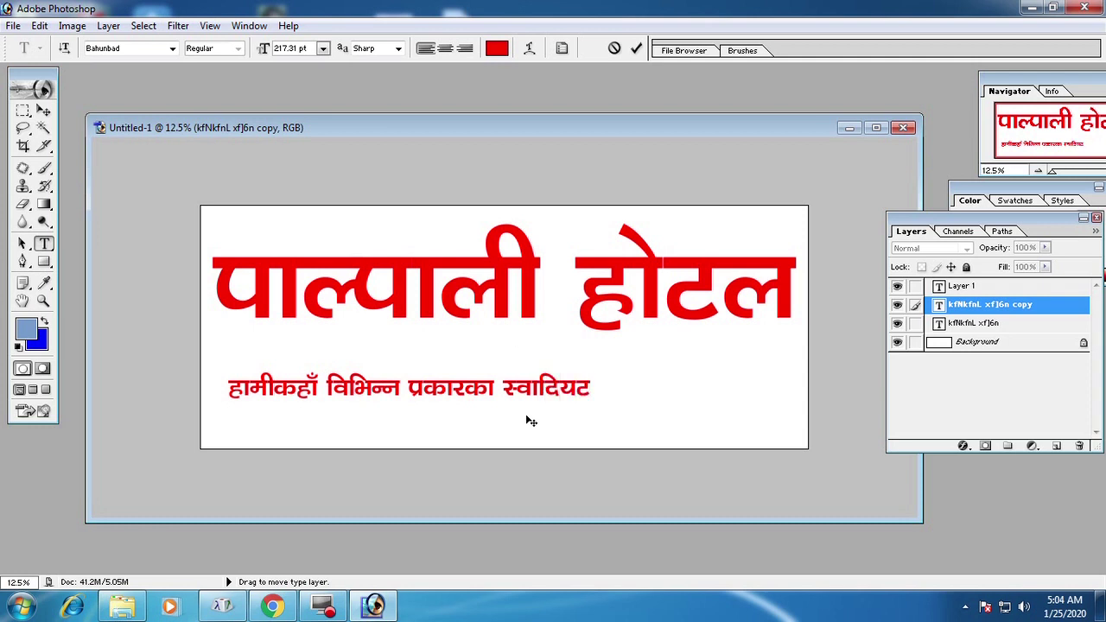
pyautogui.press('BackSpace')
pyautogui.press('BackSpace')
pyautogui.write('if\\^')
pyautogui.write(' gf;\tf')
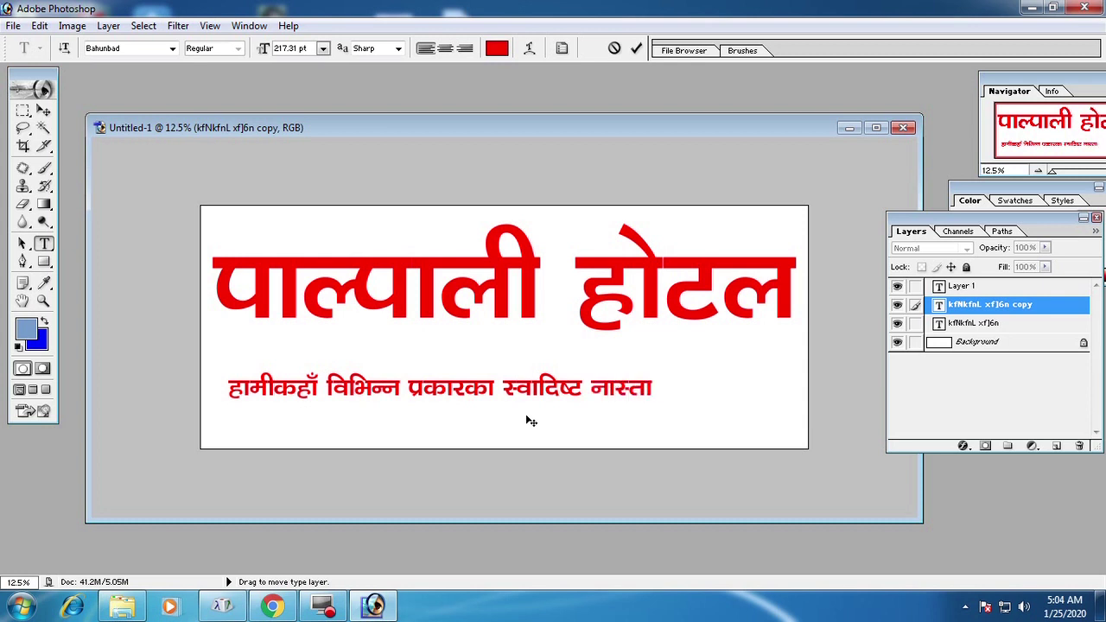
pyautogui.write(' kfO{g')
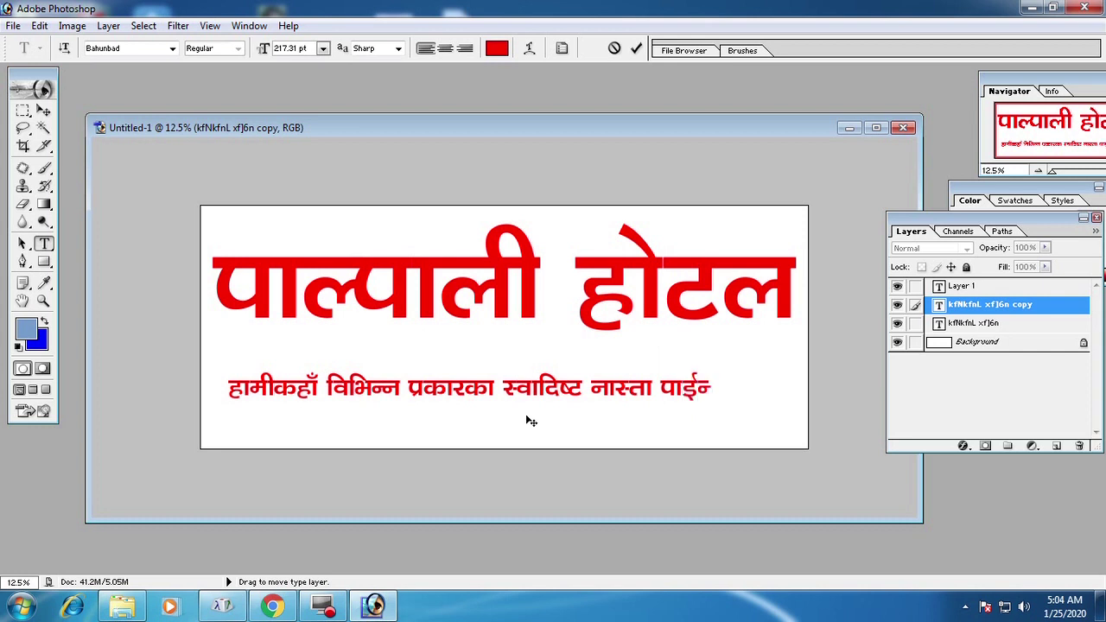
pyautogui.write('\\6')
pyautogui.press('BackSpace')
pyautogui.write('5 .')
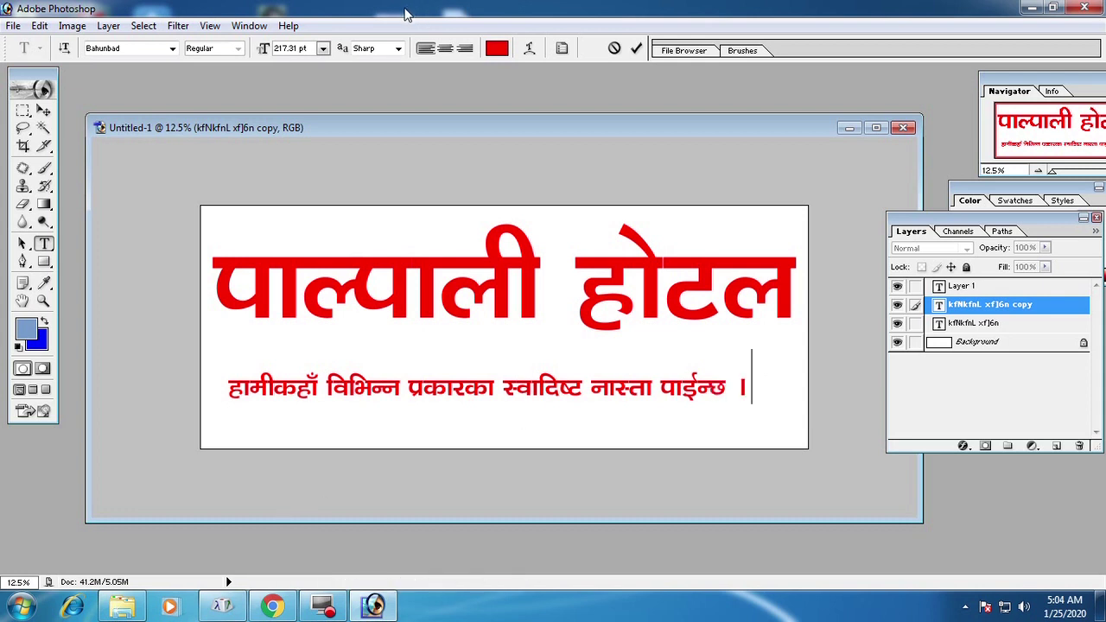
# Enlarge the tagline, move it near the bottom edge, and stretch it taller
pyautogui.click(45, 112)
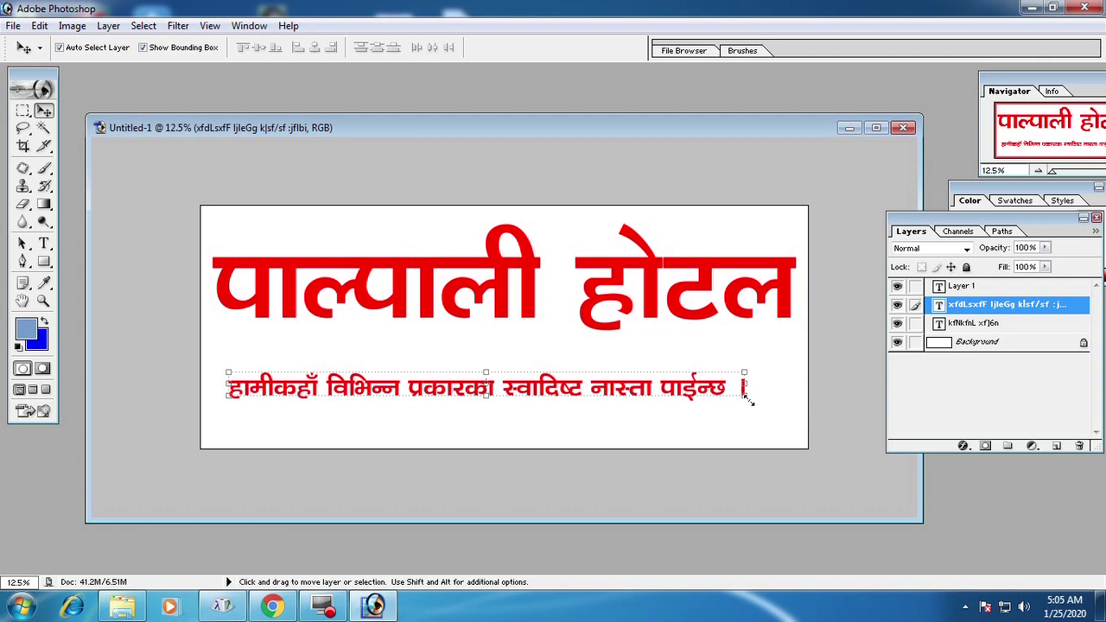
pyautogui.moveTo(745, 396); pyautogui.dragTo(773, 406)
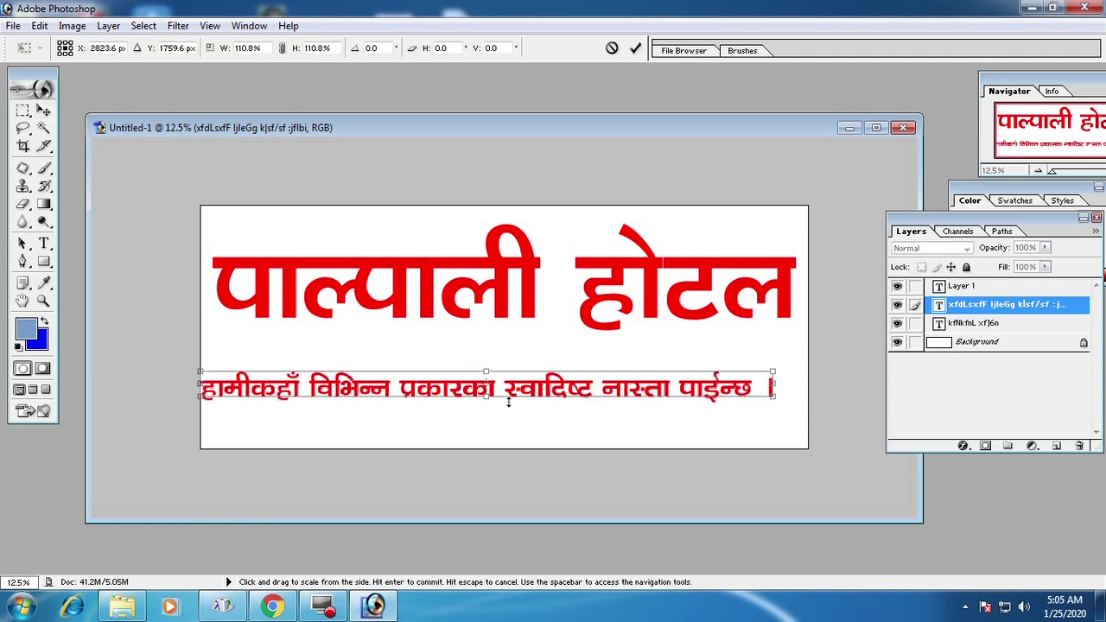
pyautogui.press('Return')
pyautogui.moveTo(474, 391); pyautogui.dragTo(494, 441)
pyautogui.hotkey('ctrl', 't')
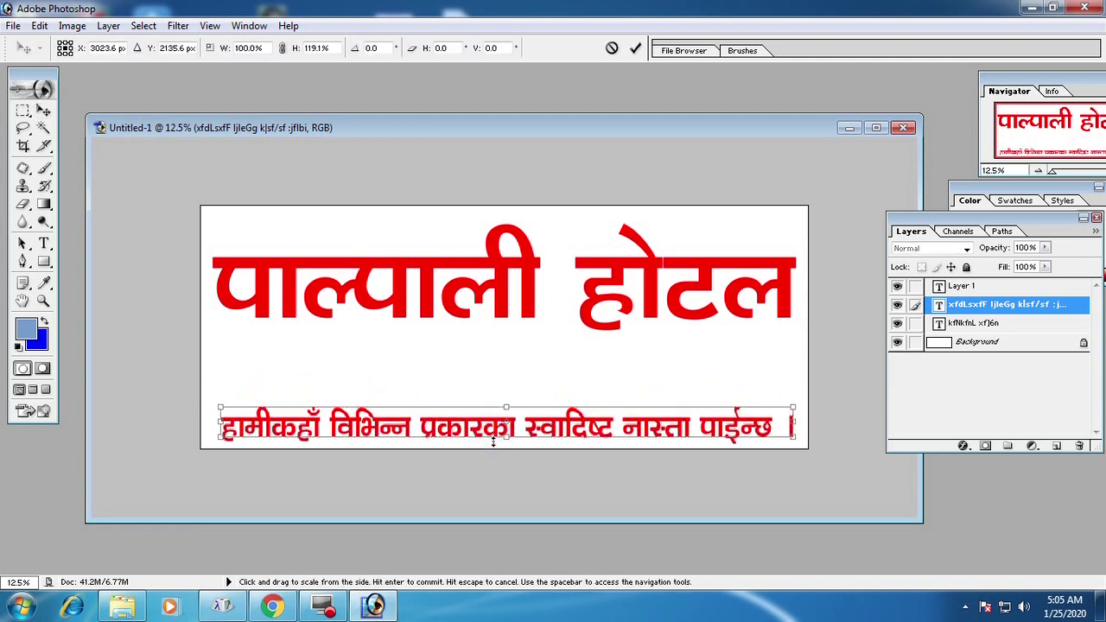
pyautogui.press('Return')
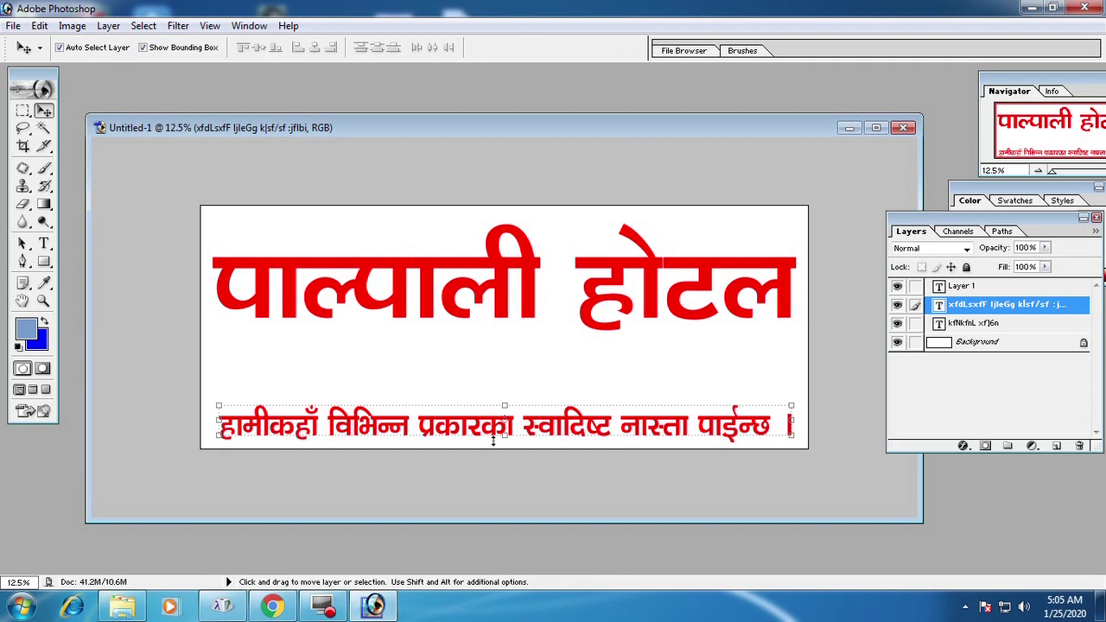
# Nudge the title layer a pixel into alignment, then select the tagline layer
pyautogui.rightClick(500, 271)
pyautogui.click(513, 270)
pyautogui.press('Right')
pyautogui.press('Right')
pyautogui.press('Up')
pyautogui.press('Up')
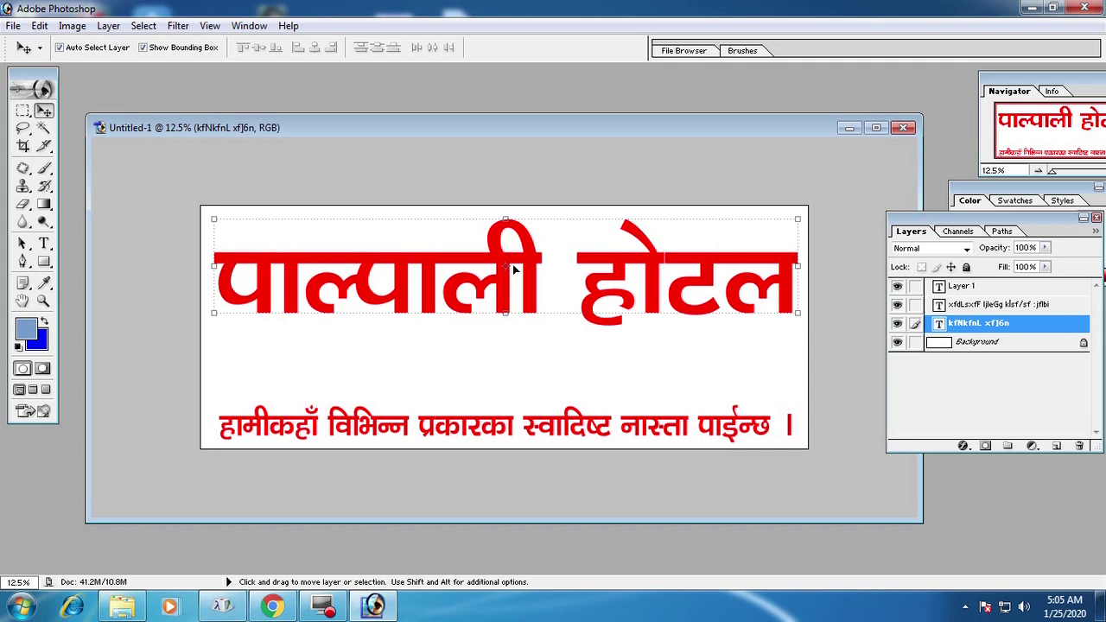
pyautogui.press('Down')
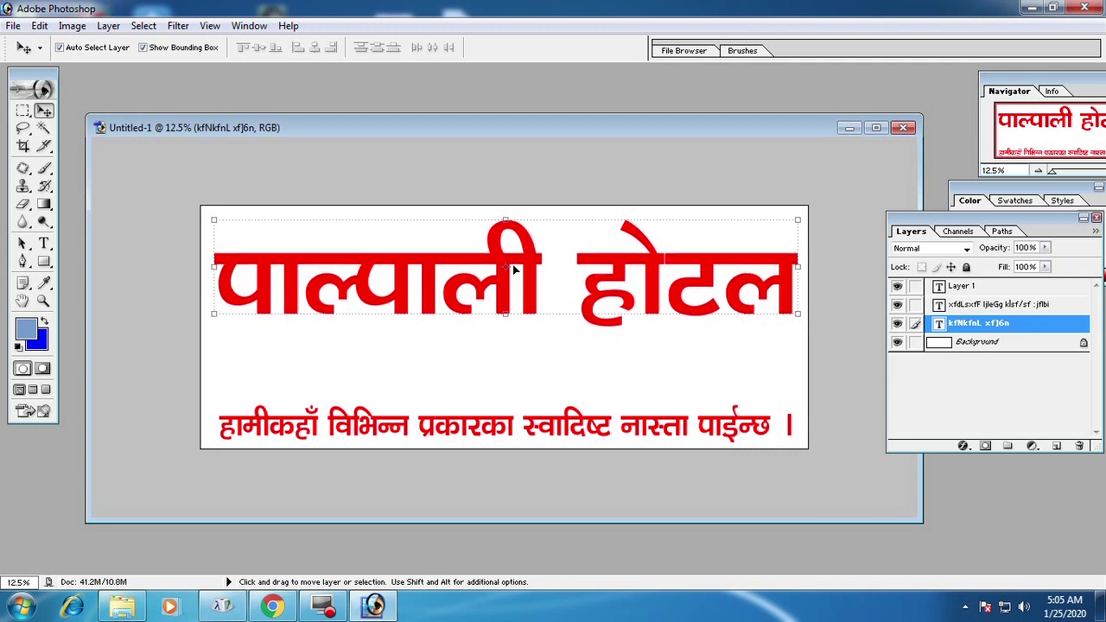
pyautogui.press('Left')
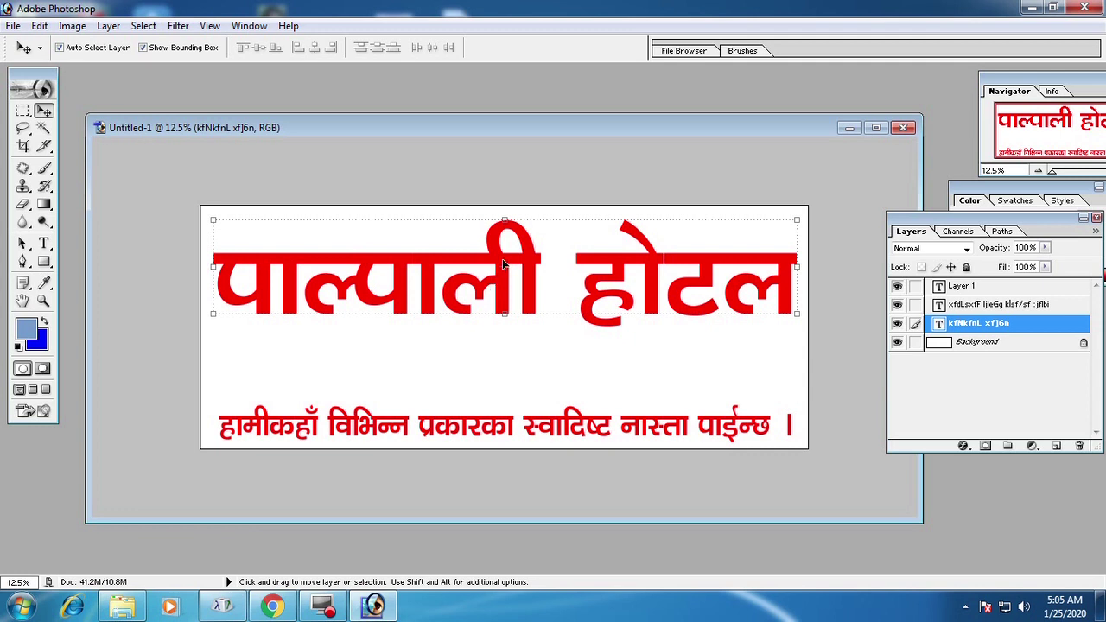
pyautogui.click(500, 262)
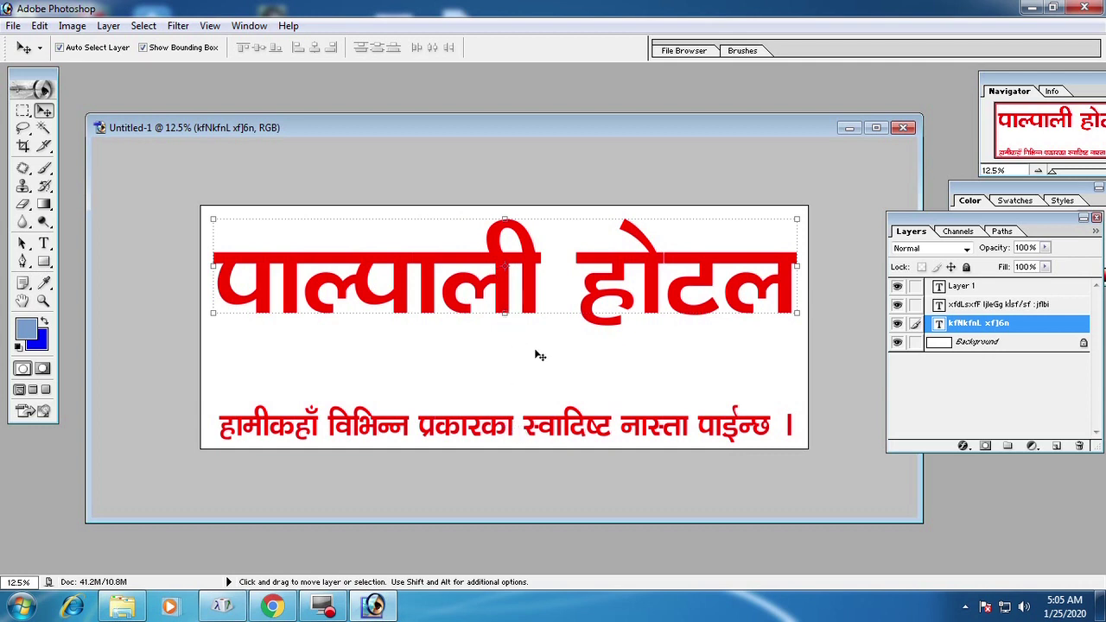
pyautogui.rightClick(451, 430)
pyautogui.click(452, 430)
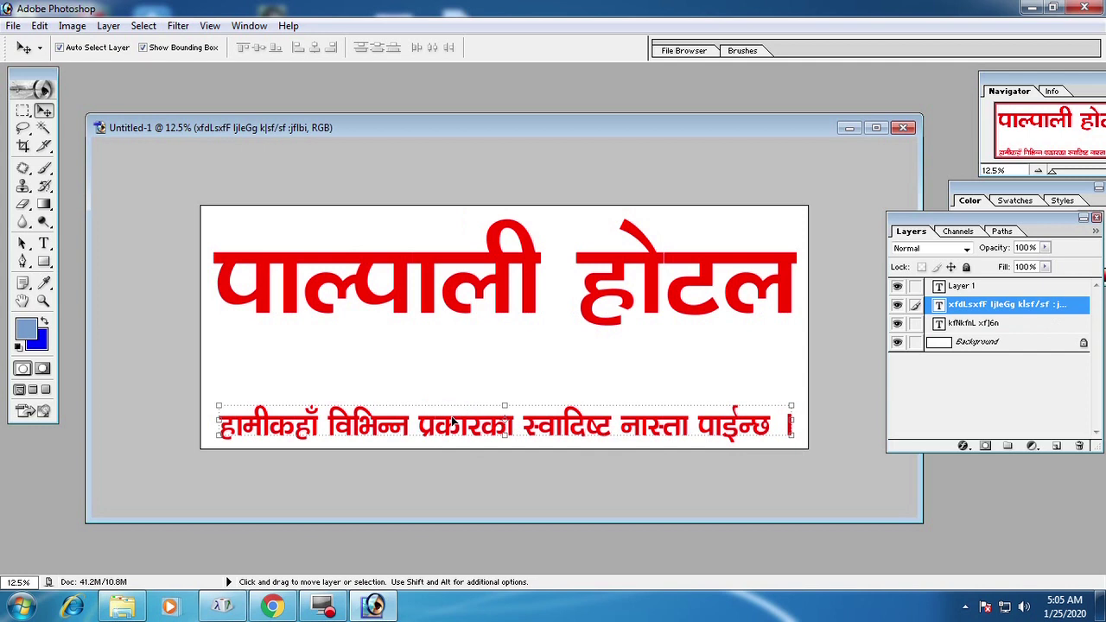
# Duplicate the tagline upward, shrink the copy, and erase its text
pyautogui.moveTo(451, 421); pyautogui.dragTo(452, 365)
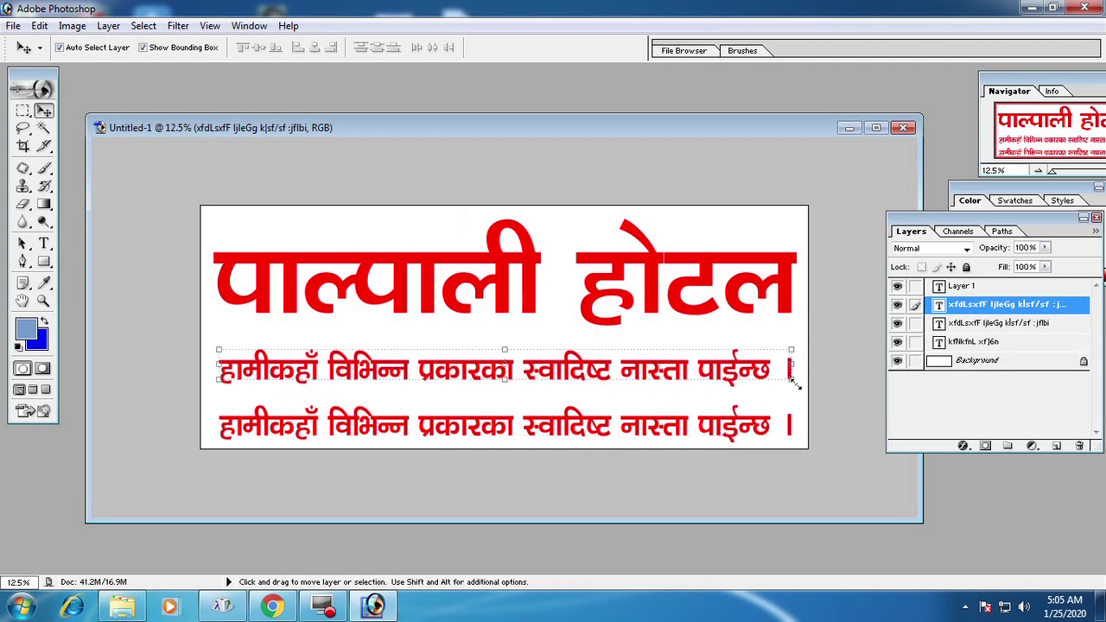
pyautogui.moveTo(793, 385); pyautogui.dragTo(688, 374)
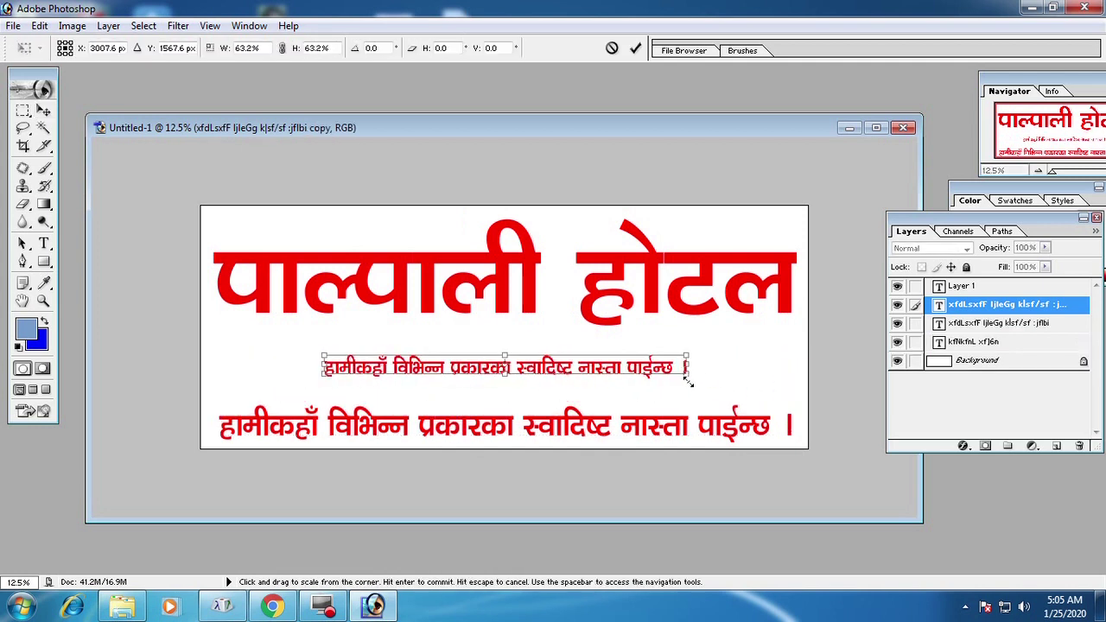
pyautogui.press('Return')
pyautogui.click(44, 244)
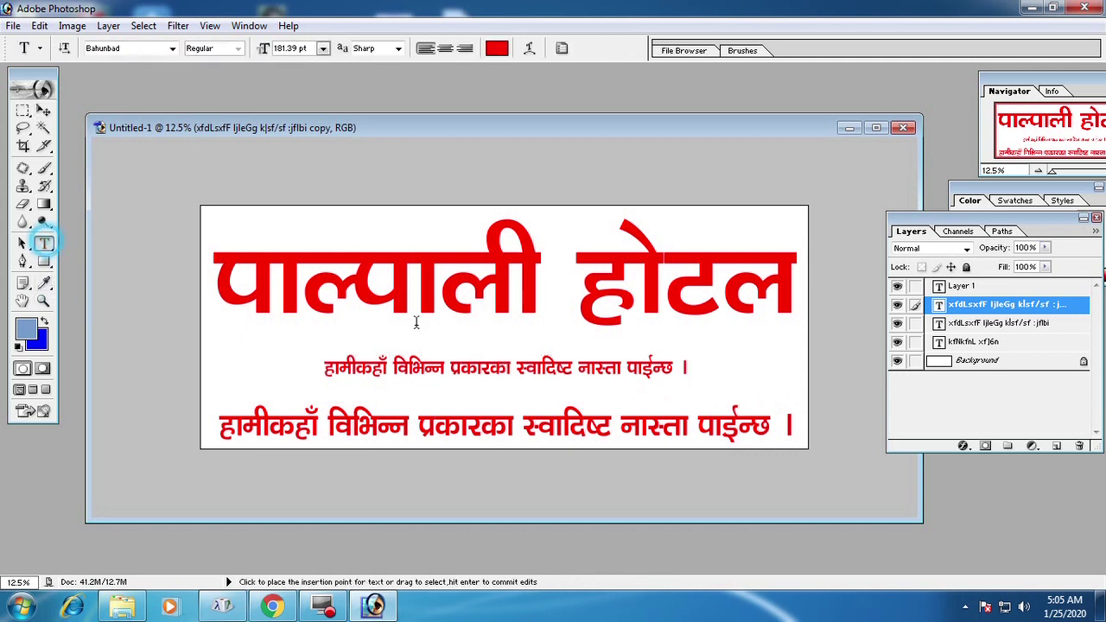
pyautogui.click(685, 369)
pyautogui.click(685, 369)
pyautogui.press('BackSpace')
pyautogui.press('BackSpace')
pyautogui.press('BackSpace')
pyautogui.press('BackSpace')
pyautogui.press('BackSpace')
pyautogui.press('BackSpace')
pyautogui.press('BackSpace')
pyautogui.press('BackSpace')
pyautogui.press('BackSpace')
pyautogui.press('BackSpace')
pyautogui.press('BackSpace')
pyautogui.press('BackSpace')
pyautogui.press('BackSpace')
pyautogui.press('BackSpace')
pyautogui.press('BackSpace')
pyautogui.press('BackSpace')
pyautogui.press('BackSpace')
pyautogui.press('BackSpace')
pyautogui.press('BackSpace')
pyautogui.press('BackSpace')
pyautogui.press('BackSpace')
pyautogui.press('BackSpace')
pyautogui.press('BackSpace')
pyautogui.press('BackSpace')
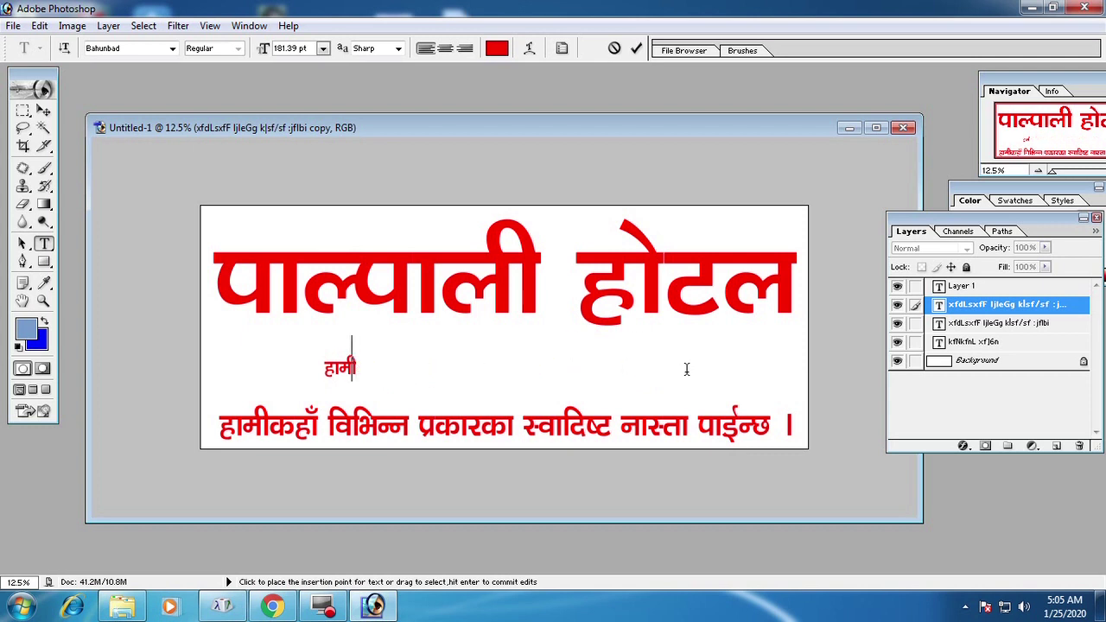
pyautogui.press('BackSpace')
pyautogui.press('BackSpace')
pyautogui.press('BackSpace')
pyautogui.press('BackSpace')
# Type the proprietor's name into the small copy
pyautogui.write('kf]')
pyautogui.write('dlg:')
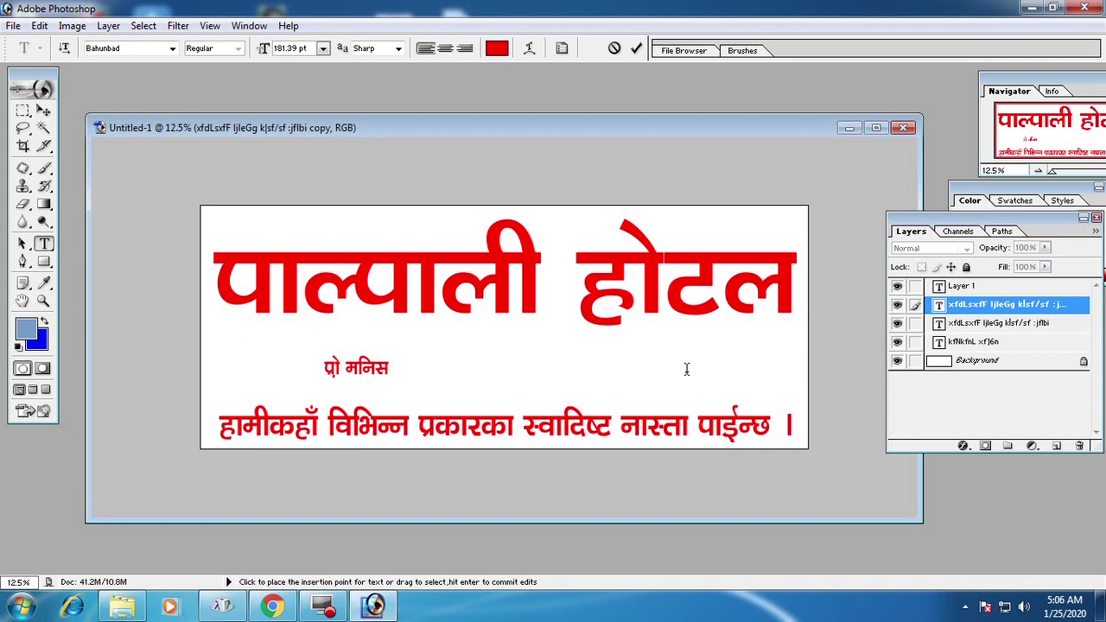
pyautogui.write('u')
pyautogui.write("'")
pyautogui.write('¨')
pyautogui.write('/')
pyautogui.press('BackSpace')
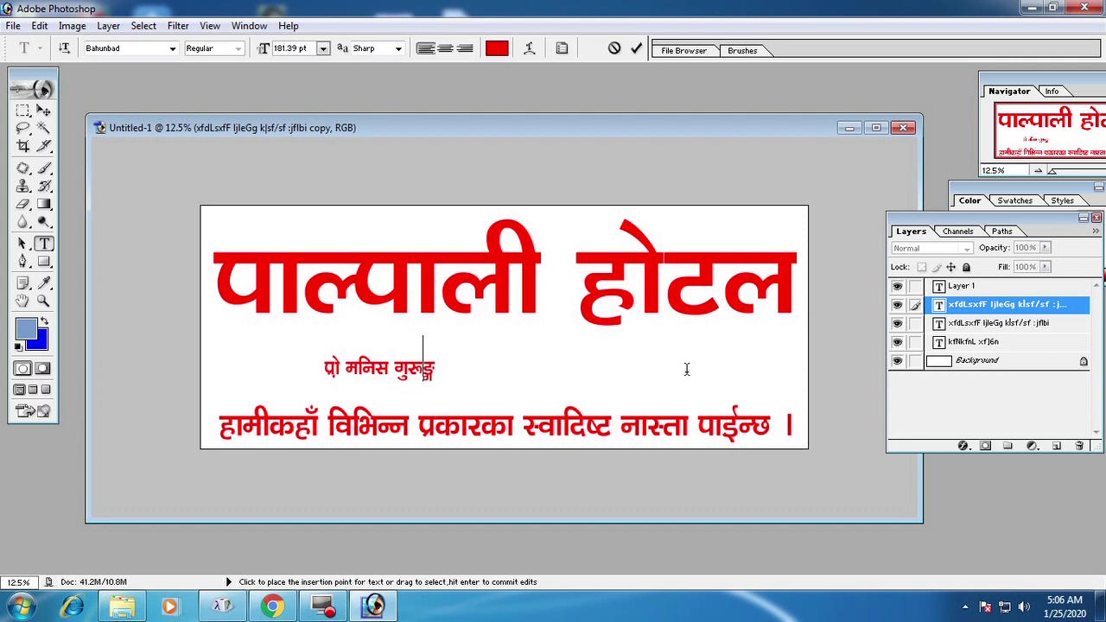
pyautogui.click(423, 363)
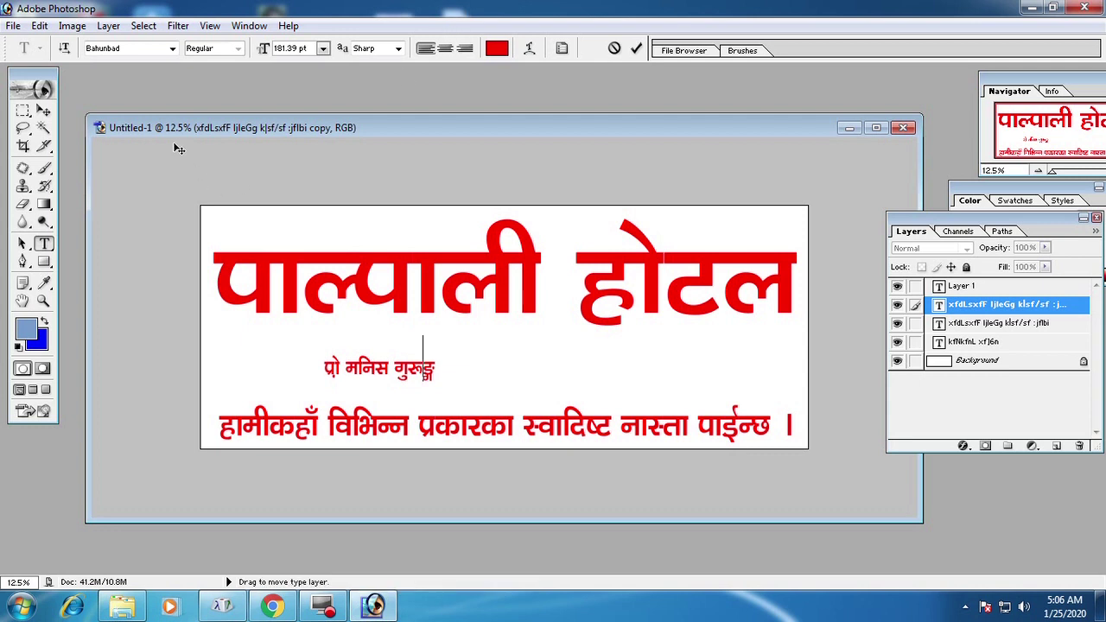
# Move the proprietor line to the top-left corner and shrink it
pyautogui.click(43, 110)
pyautogui.moveTo(383, 375)
pyautogui.mouseDown()
pyautogui.moveTo(311, 233)
pyautogui.moveTo(268, 229)
pyautogui.mouseUp()
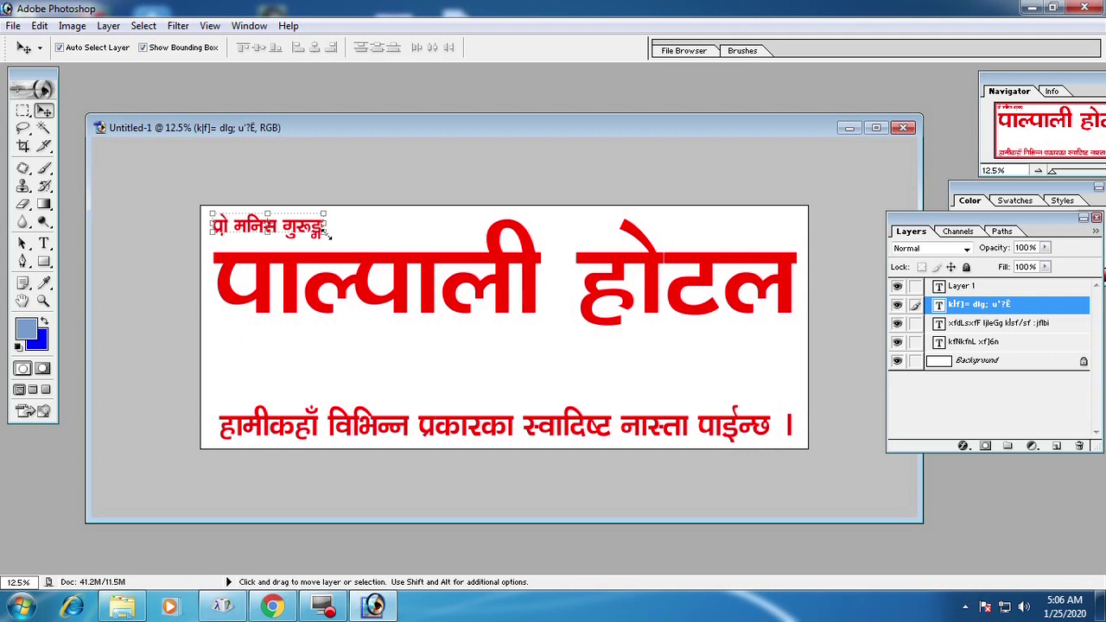
pyautogui.click(325, 228)
pyautogui.moveTo(325, 230); pyautogui.dragTo(269, 222)
pyautogui.press('Return')
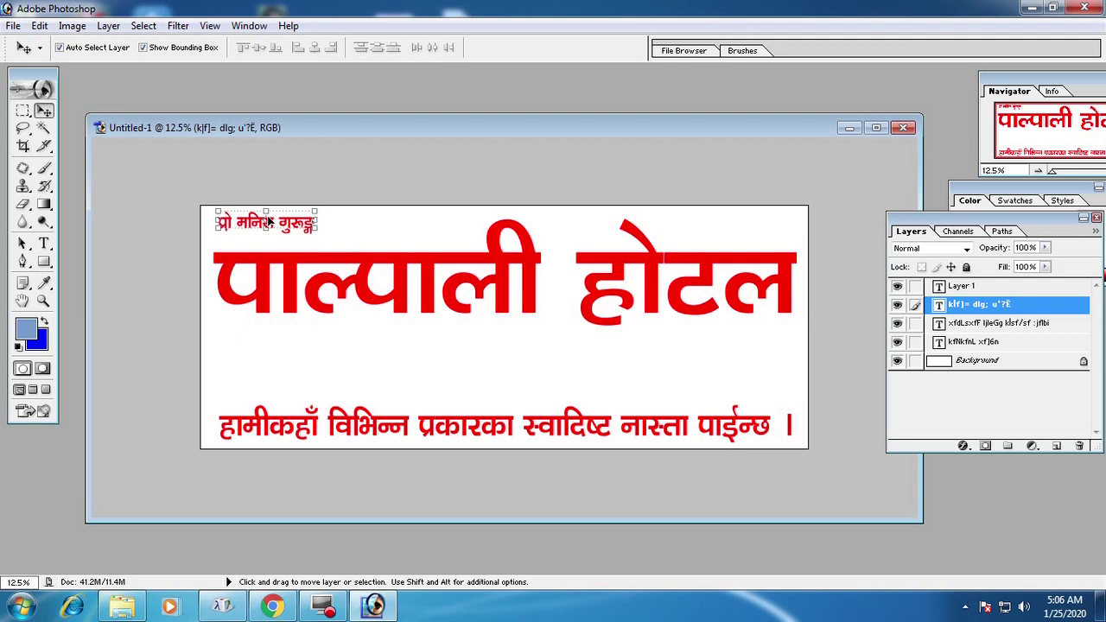
# Copy the line to top-right, retype it as सम्पर्क नं, and duplicate it below
pyautogui.moveTo(272, 220); pyautogui.dragTo(722, 220)
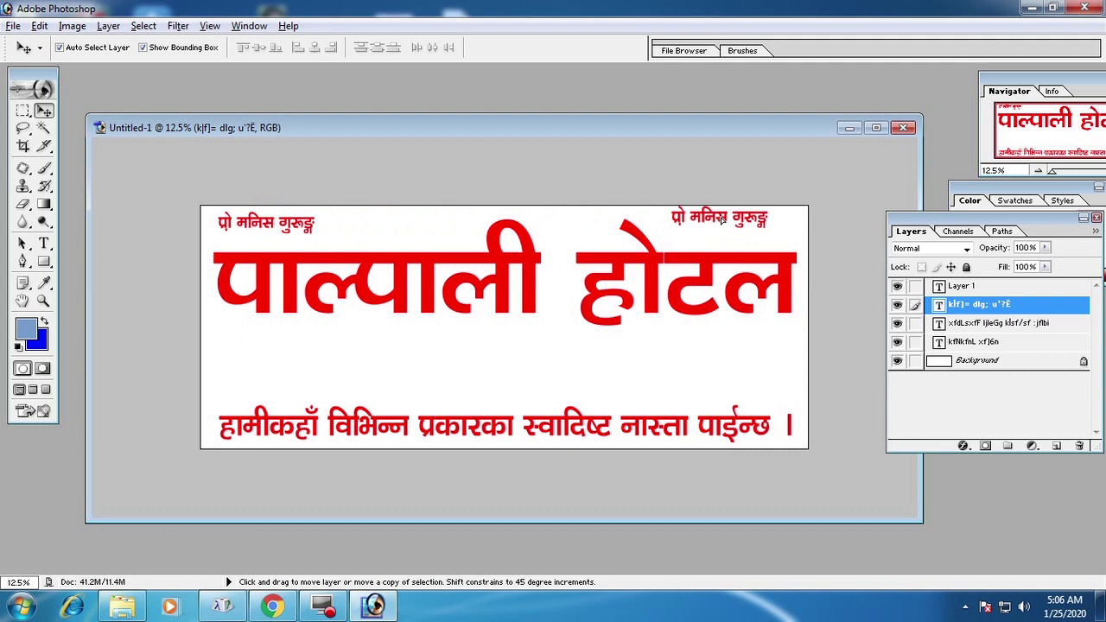
pyautogui.moveTo(722, 220); pyautogui.dragTo(724, 223)
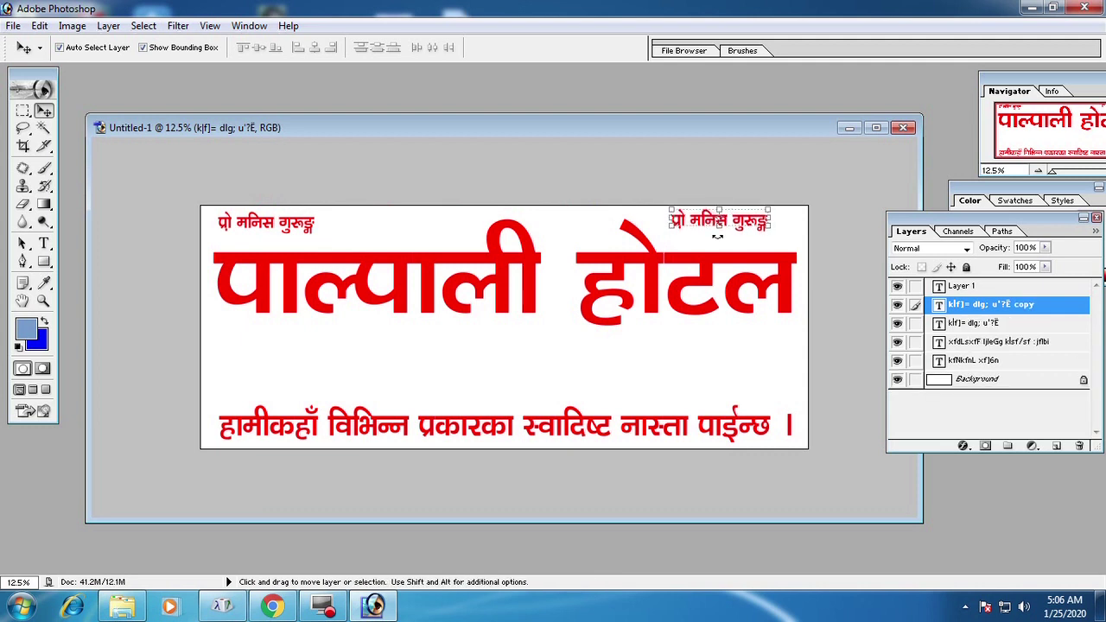
pyautogui.click(44, 244)
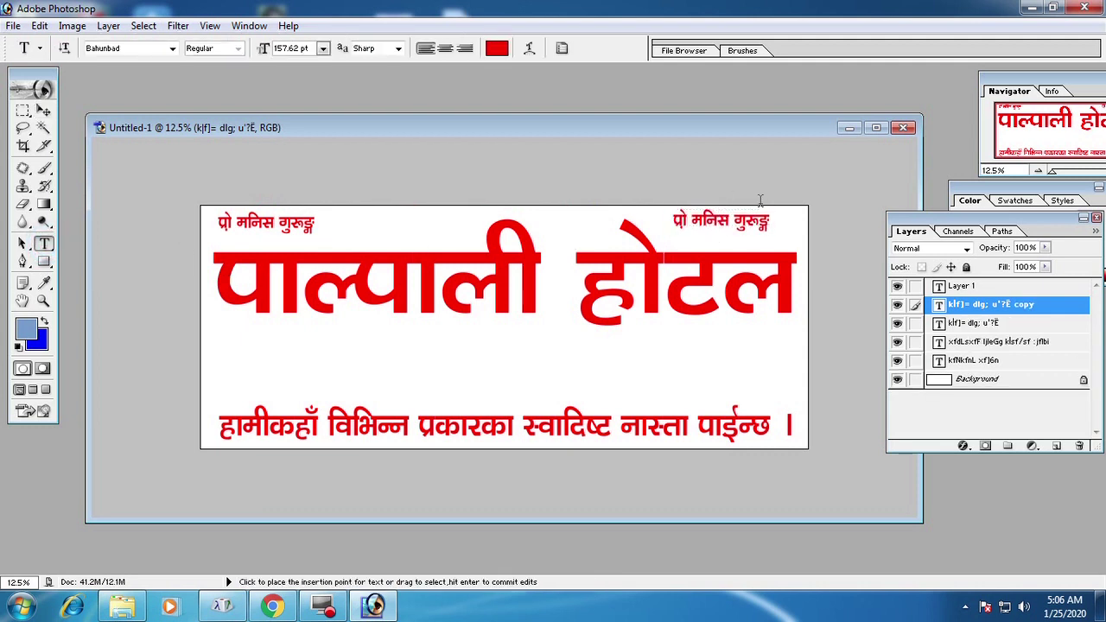
pyautogui.click(768, 218)
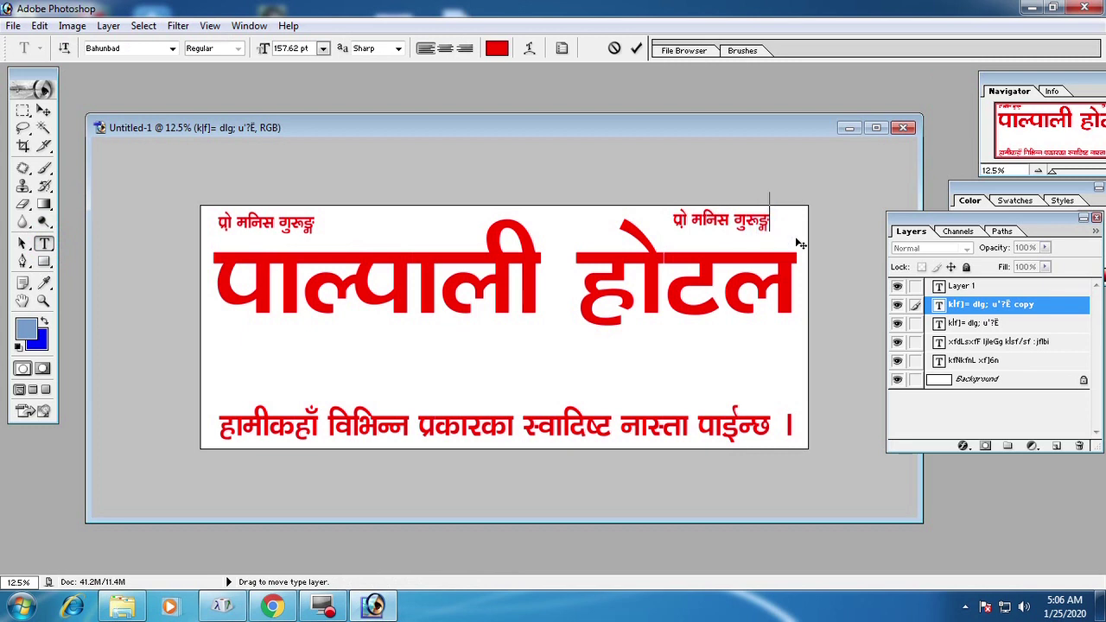
pyautogui.press('BackSpace')
pyautogui.press('BackSpace')
pyautogui.press('BackSpace')
pyautogui.press('BackSpace')
pyautogui.press('BackSpace')
pyautogui.press('BackSpace')
pyautogui.press('BackSpace')
pyautogui.press('BackSpace')
pyautogui.press('BackSpace')
pyautogui.press('BackSpace')
pyautogui.press('BackSpace')
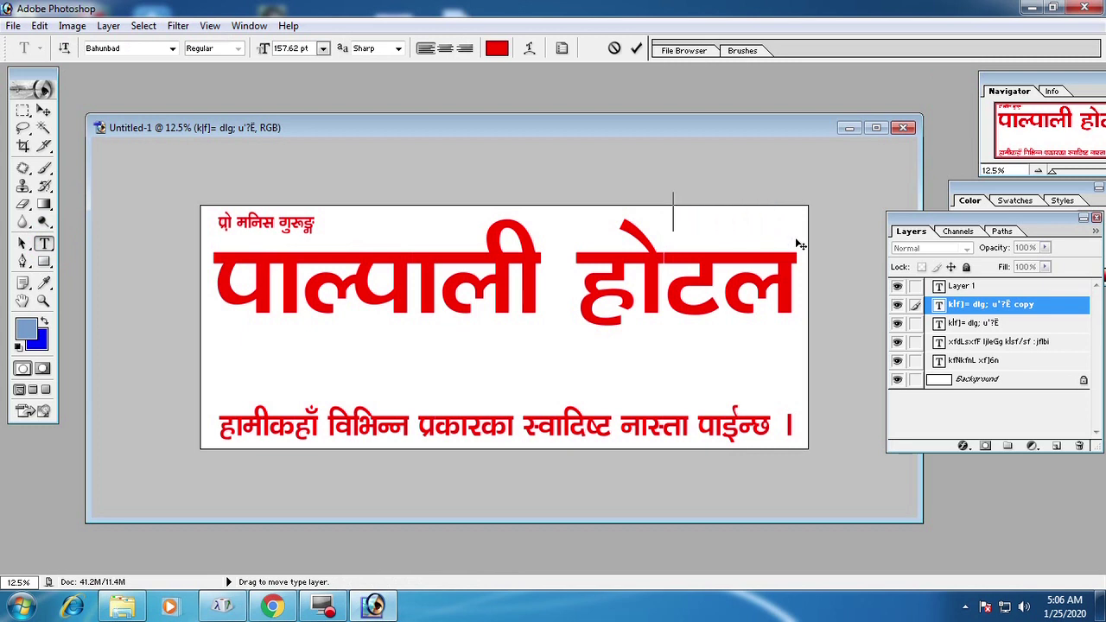
pyautogui.write(';s g')
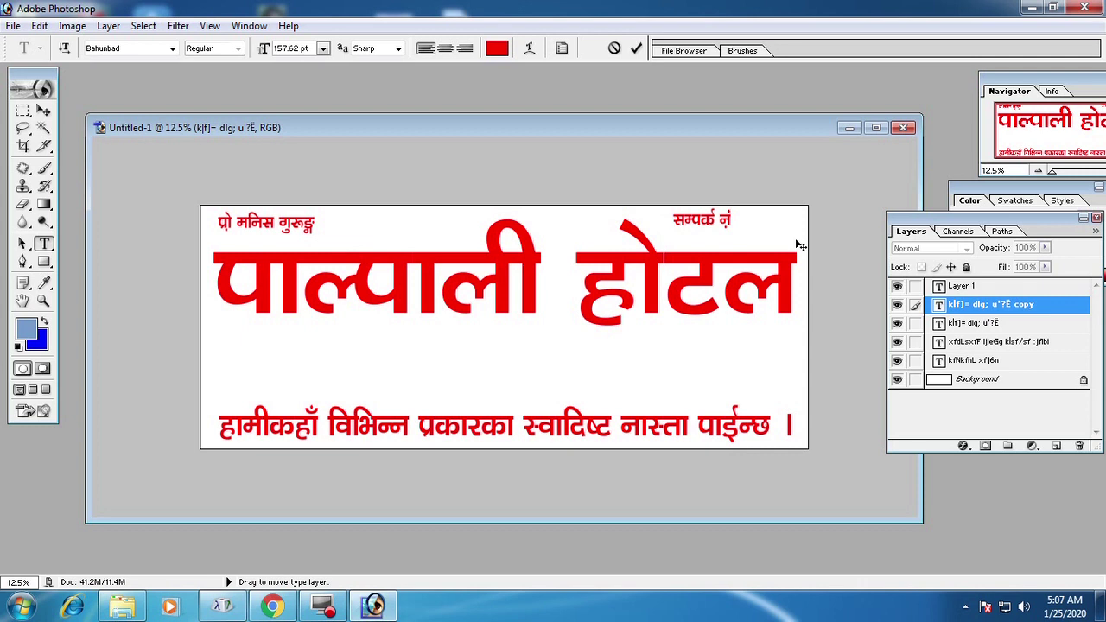
pyautogui.rightClick(290, 265)
pyautogui.click(338, 351)
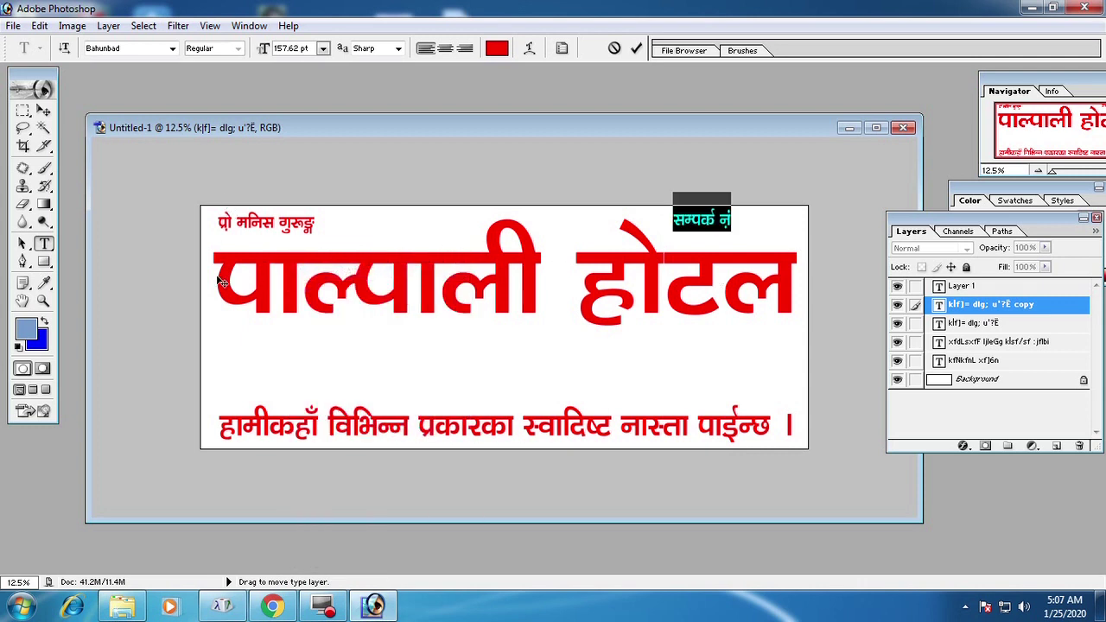
pyautogui.click(43, 110)
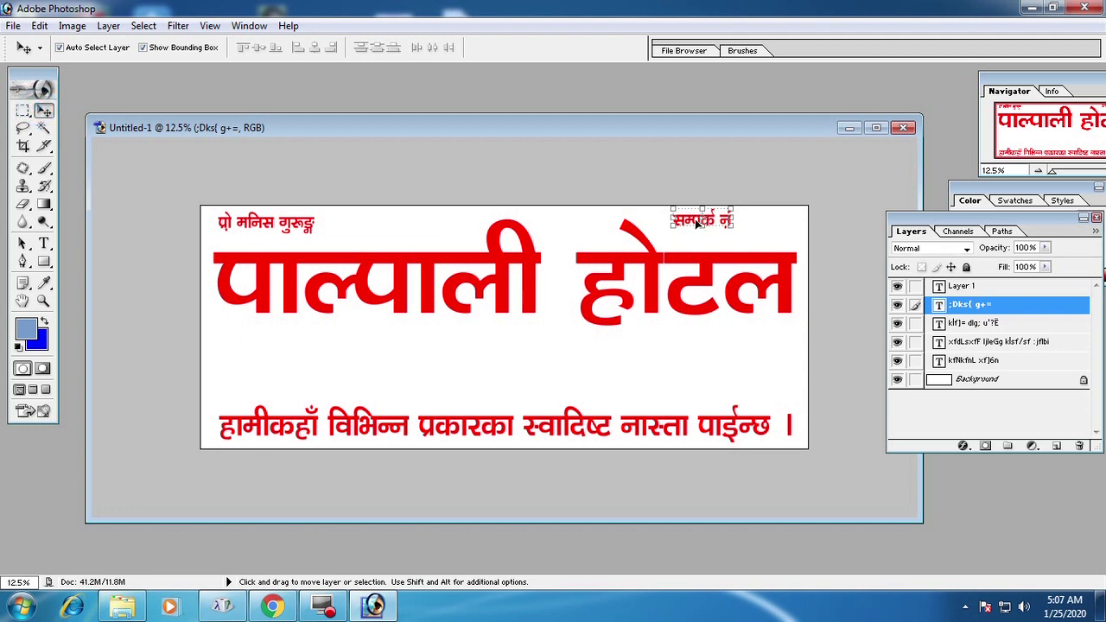
pyautogui.moveTo(697, 223); pyautogui.dragTo(697, 243)
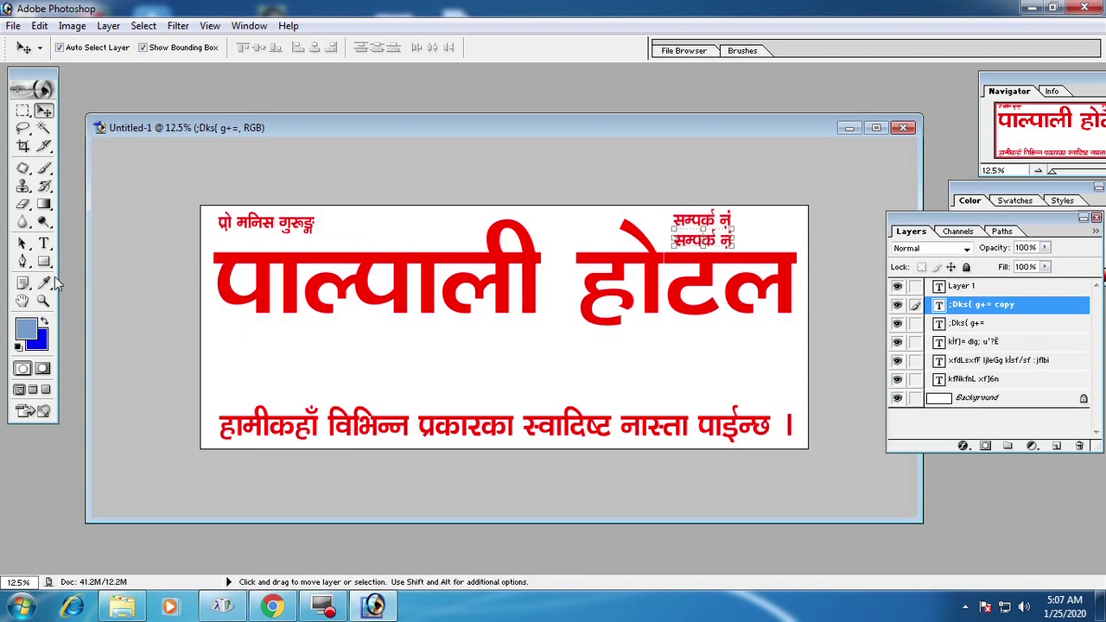
pyautogui.click(44, 243)
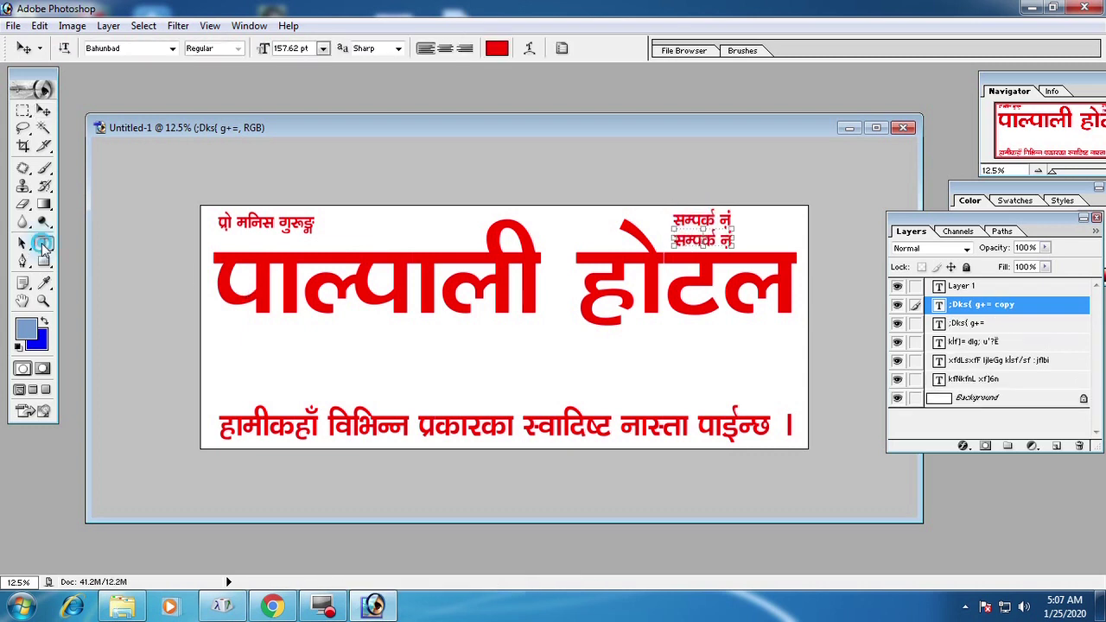
# Replace the lower duplicate contact label's text with the hotel's phone number and commit it
pyautogui.click(730, 243)
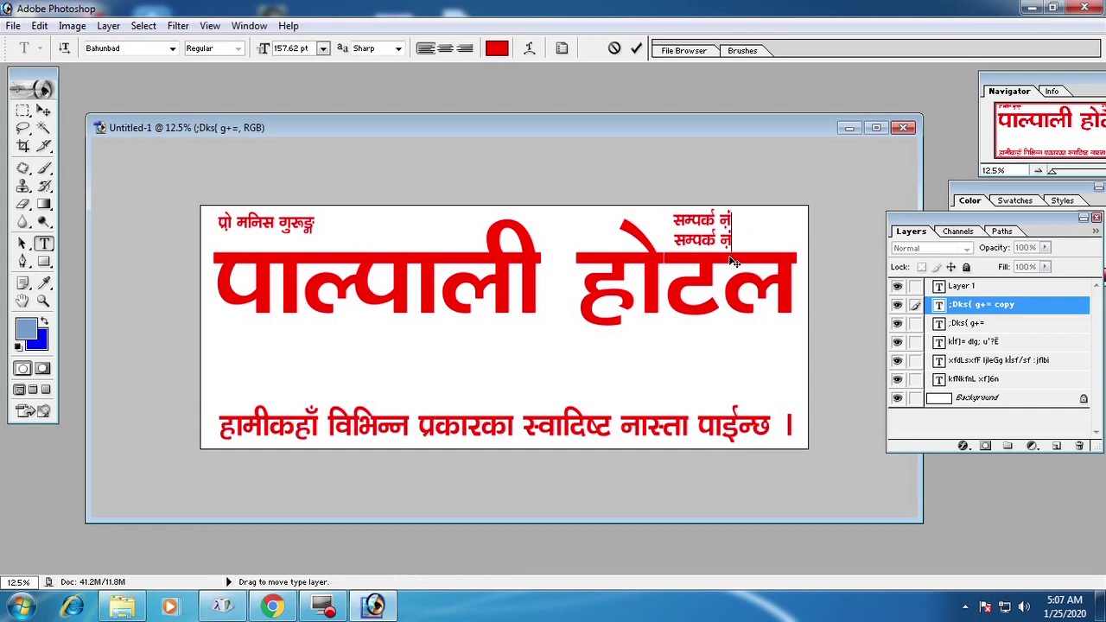
pyautogui.press('BackSpace')
pyautogui.press('BackSpace')
pyautogui.press('BackSpace')
pyautogui.press('BackSpace')
pyautogui.press('BackSpace')
pyautogui.press('BackSpace')
pyautogui.press('BackSpace')
pyautogui.press('BackSpace')
pyautogui.write('!!')
pyautogui.write('^*)')
pyautogui.write('*^')
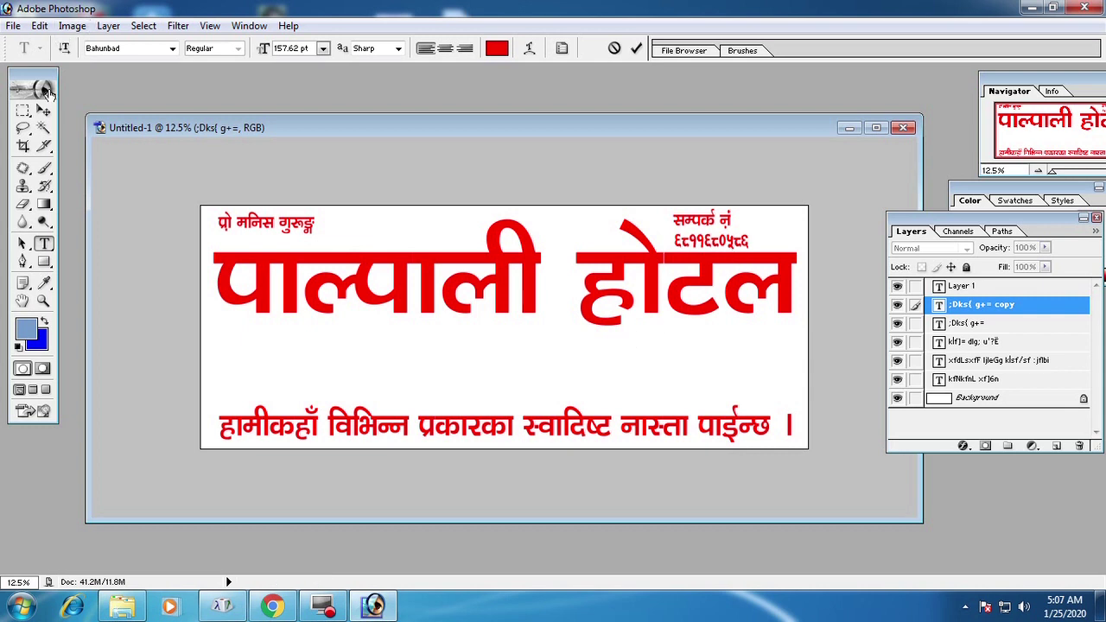
pyautogui.hotkey('ctrl', 'Return')
pyautogui.press('v')
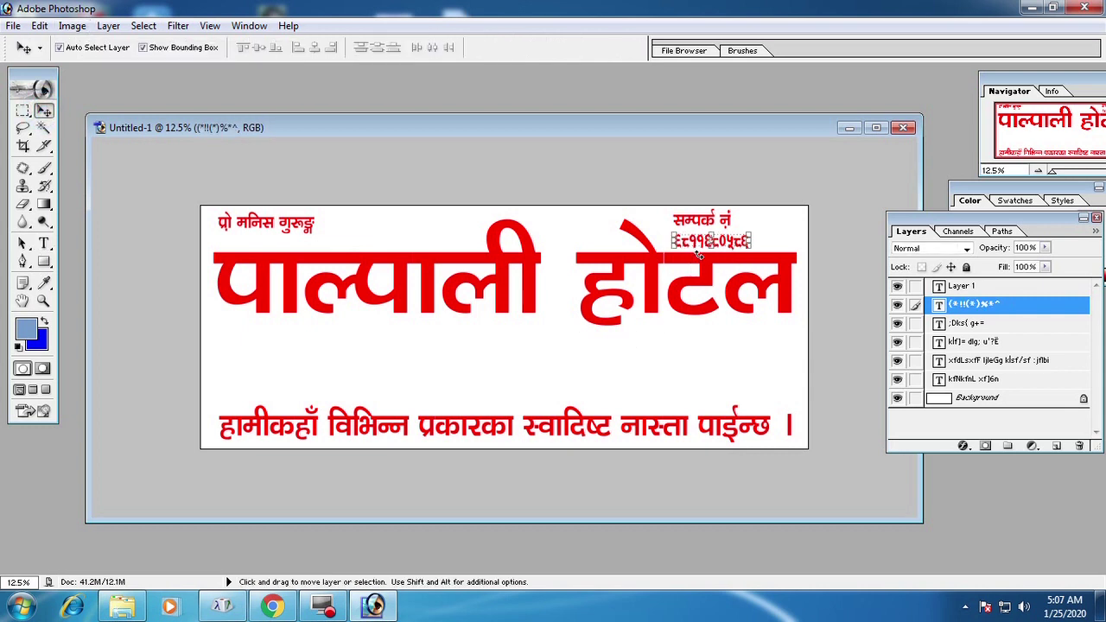
# Shift the phone number and the सम्पर्क नं label slightly right
pyautogui.moveTo(699, 254); pyautogui.dragTo(711, 225)
pyautogui.rightClick(704, 222)
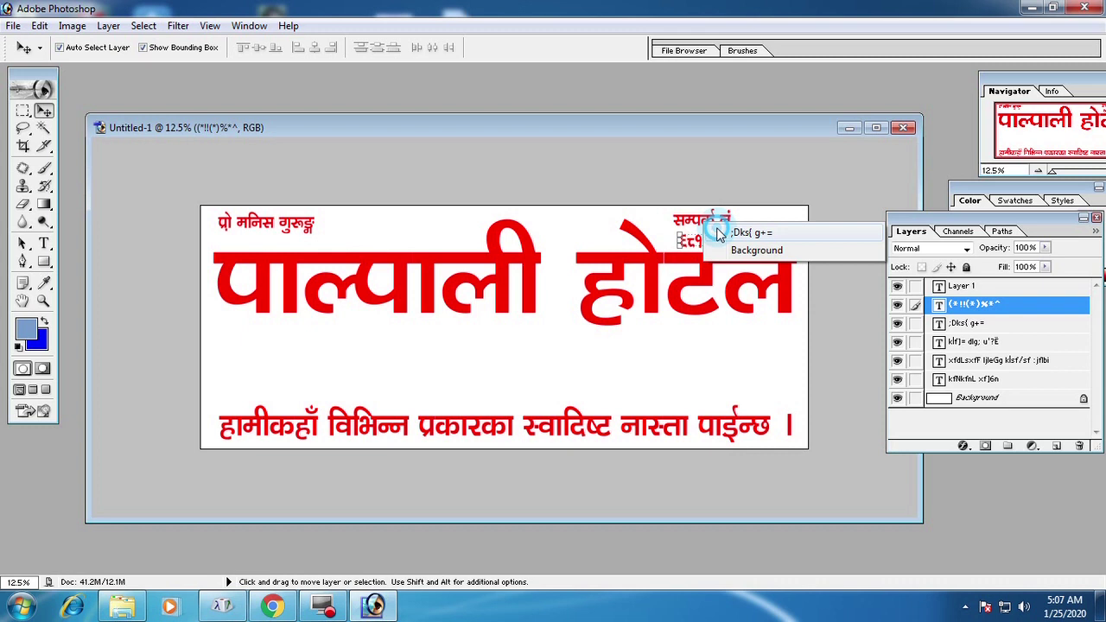
pyautogui.click(739, 227)
pyautogui.moveTo(708, 223)
pyautogui.mouseDown()
pyautogui.moveTo(728, 223)
pyautogui.moveTo(729, 246)
pyautogui.mouseUp()
pyautogui.rightClick(724, 251)
pyautogui.click(733, 256)
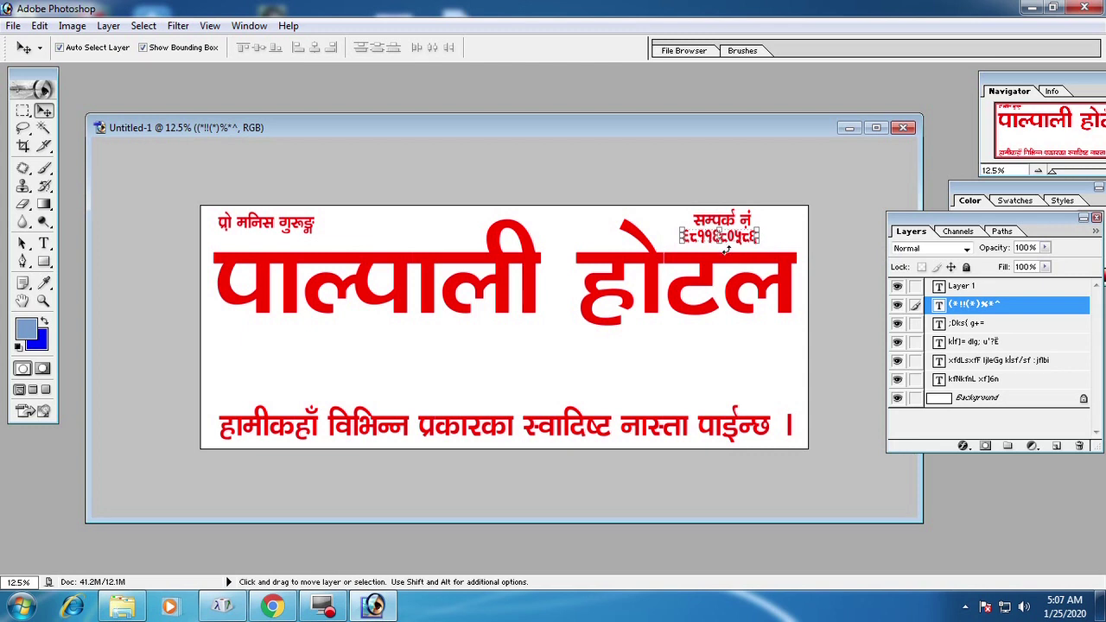
# Select the proprietor line layer and nudge it right and down
pyautogui.click(262, 221)
pyautogui.rightClick(265, 219)
pyautogui.click(271, 222)
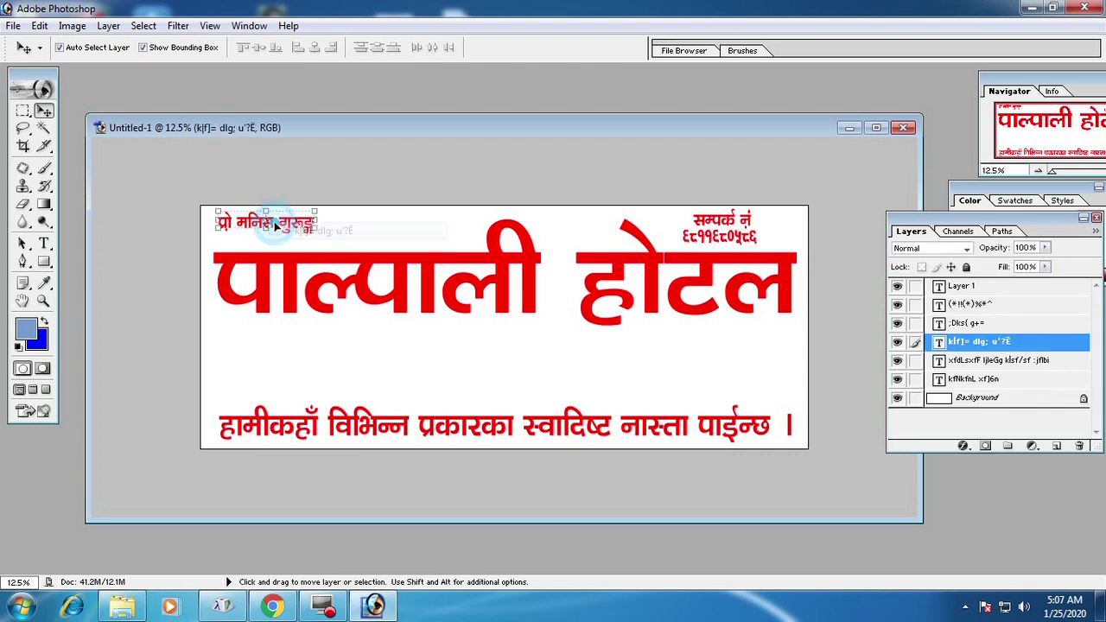
pyautogui.hotkey('shift', 'Right')
pyautogui.hotkey('shift', 'Right')
pyautogui.hotkey('shift', 'Right')
pyautogui.hotkey('shift', 'Down')
pyautogui.hotkey('shift', 'Down')
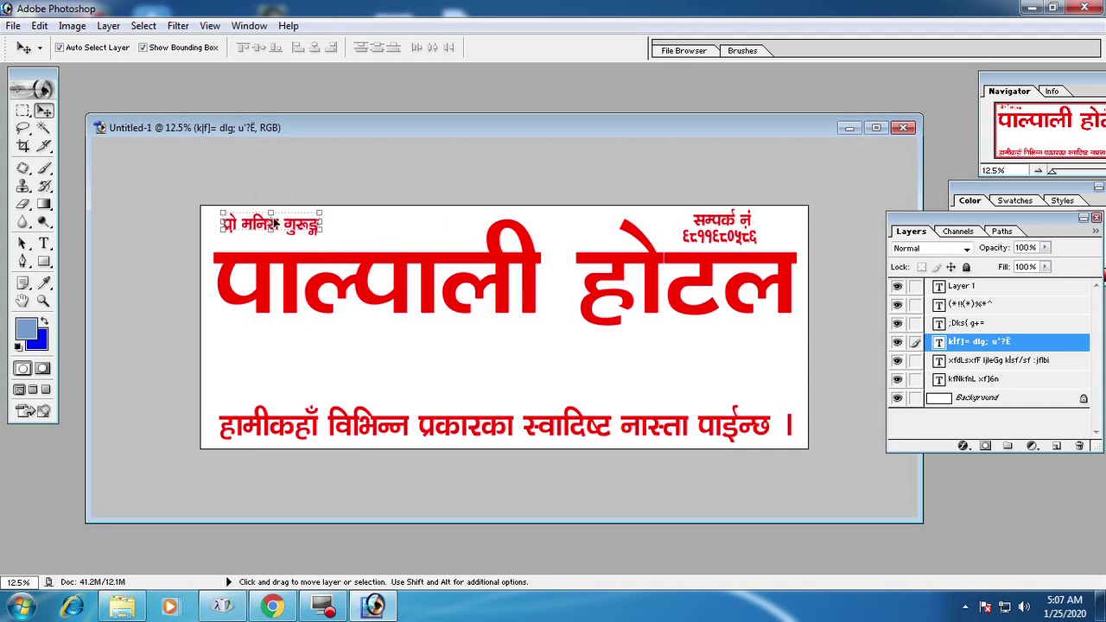
pyautogui.hotkey('shift', 'Right')
pyautogui.hotkey('shift', 'Right')
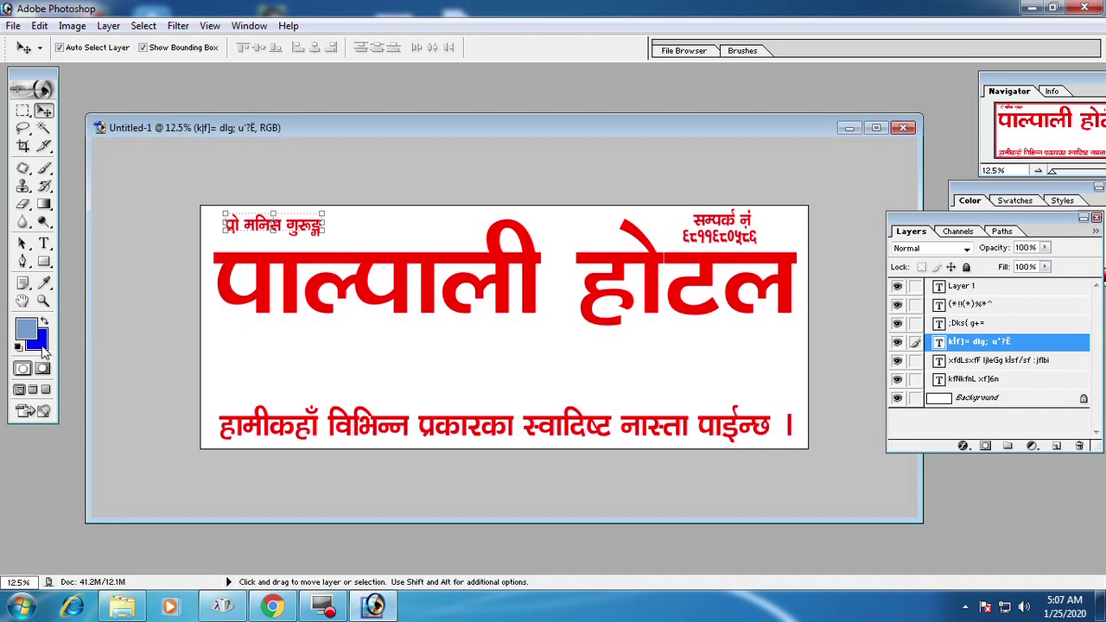
# Set the background colour to black and fill the proprietor line with it
pyautogui.click(41, 346)
pyautogui.click(538, 400)
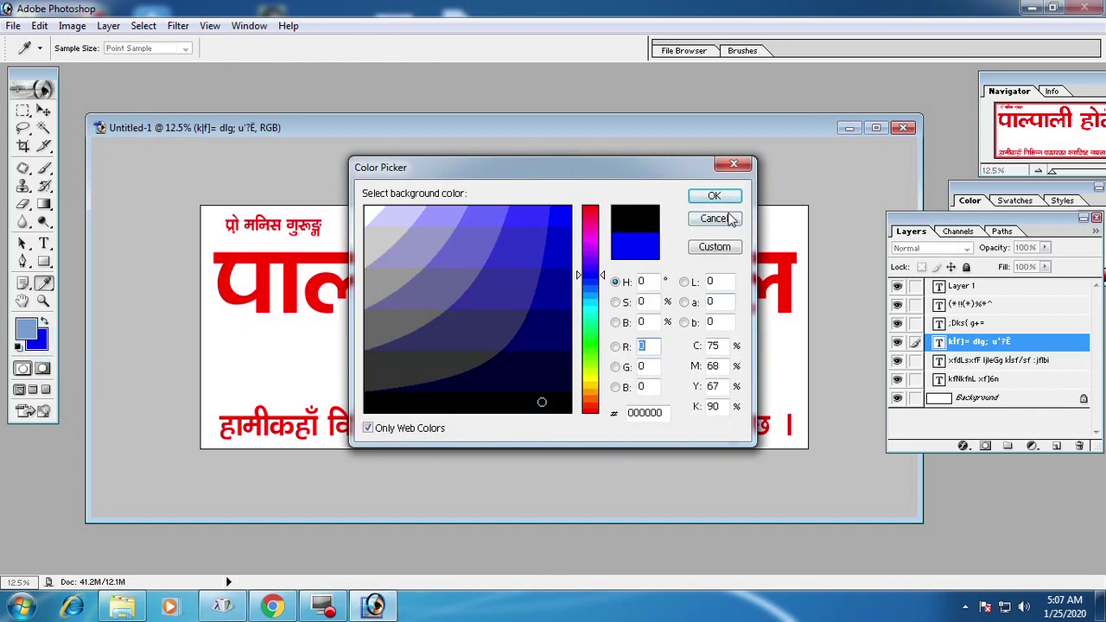
pyautogui.click(714, 196)
pyautogui.hotkey('ctrl', 'BackSpace')
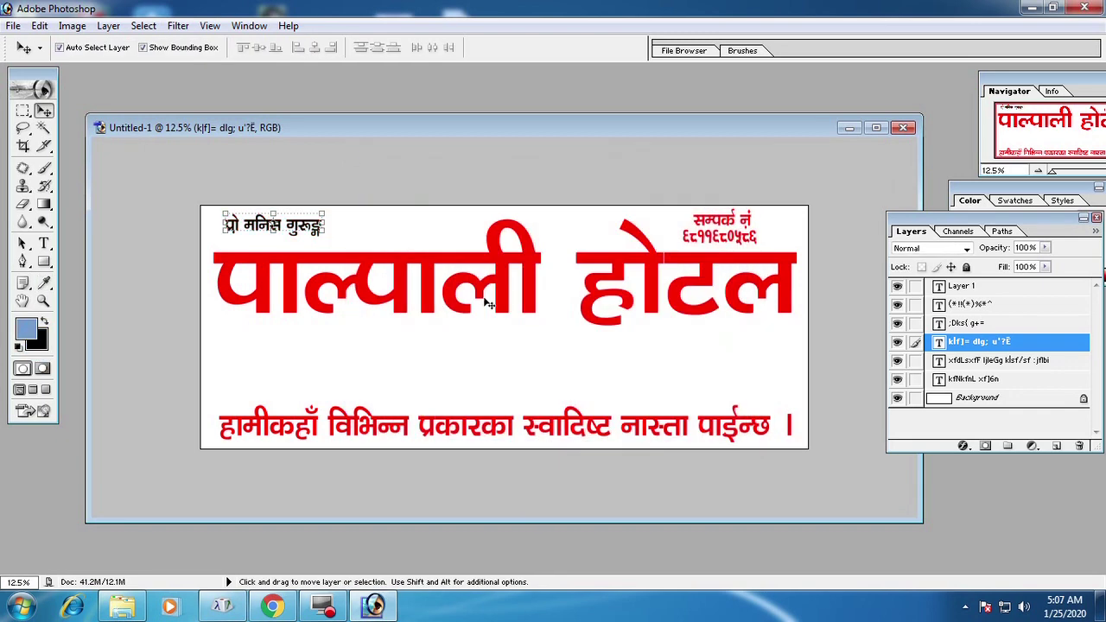
pyautogui.rightClick(704, 225)
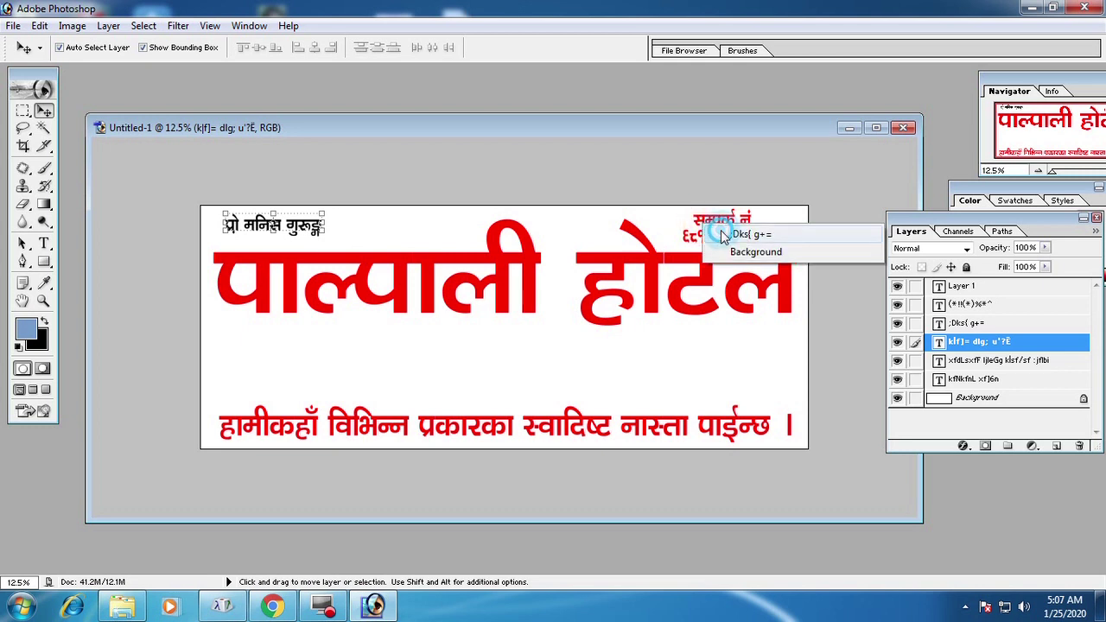
pyautogui.click(721, 230)
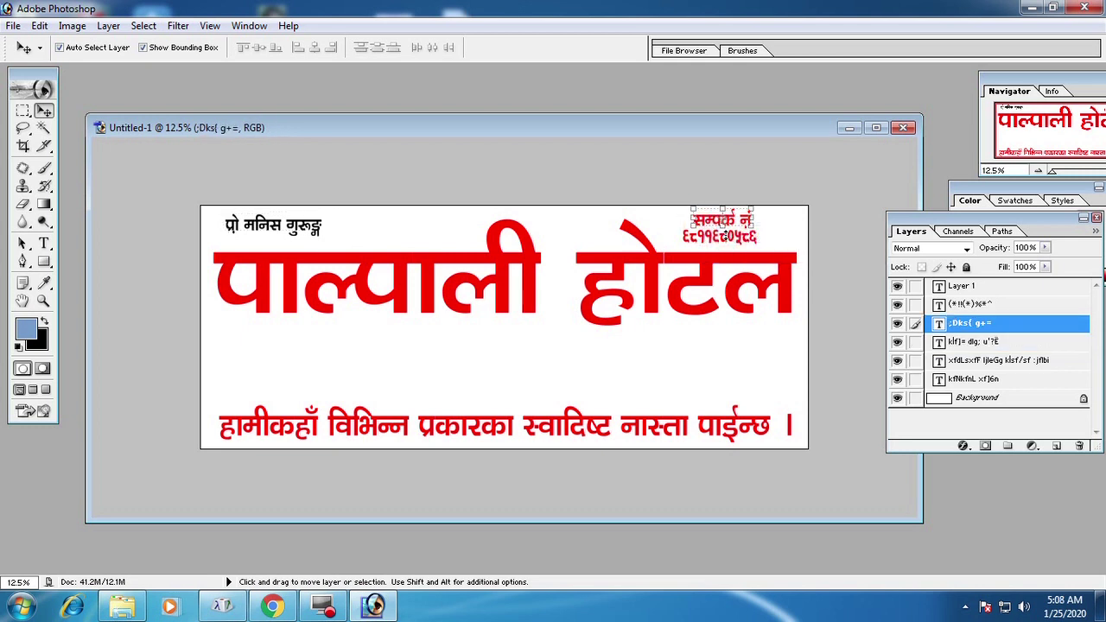
# Fill the सम्पर्क नं label and the phone number text with black
pyautogui.hotkey('ctrl', 'BackSpace')
pyautogui.rightClick(704, 234)
pyautogui.click(730, 242)
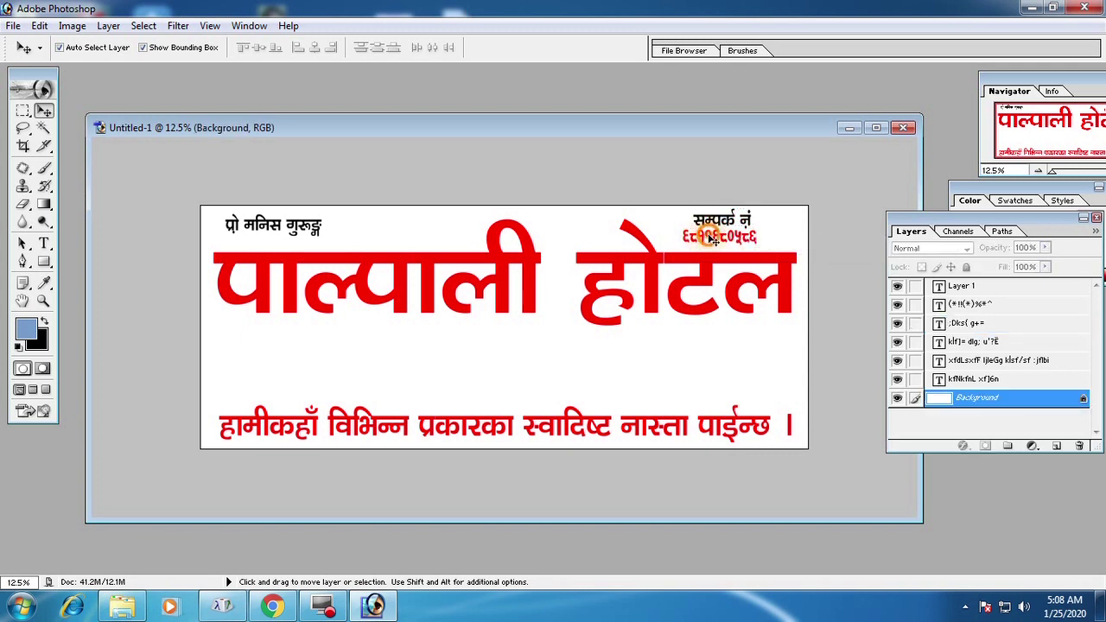
pyautogui.rightClick(717, 241)
pyautogui.click(720, 247)
pyautogui.hotkey('ctrl', 'BackSpace')
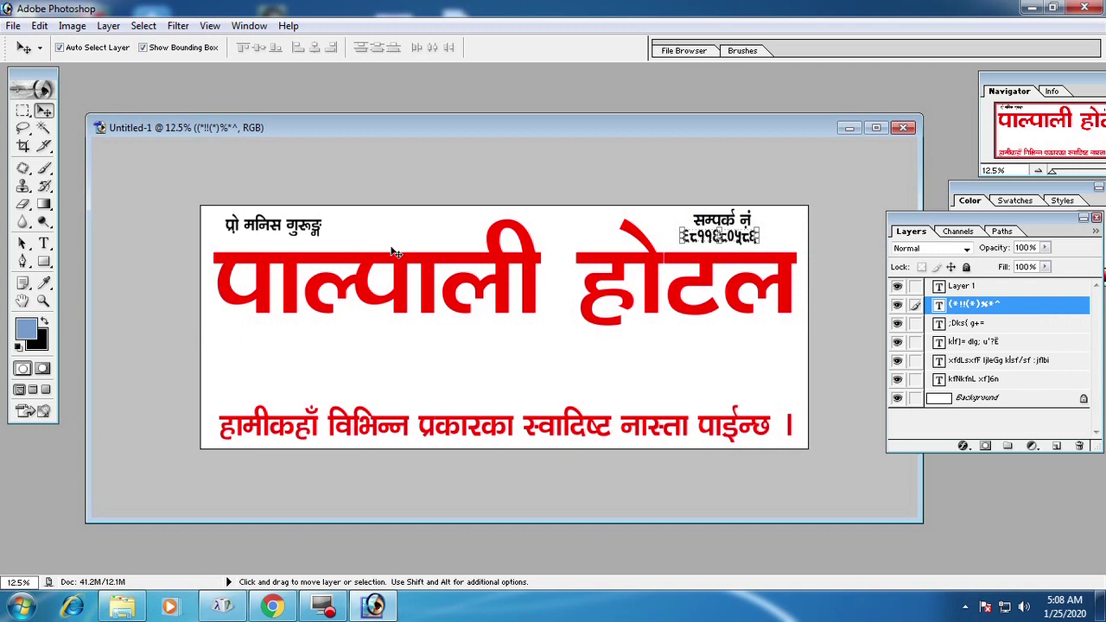
# Stretch the red पाल्पाली होटल title taller, downward and then upward
pyautogui.rightClick(435, 255)
pyautogui.click(475, 255)
pyautogui.moveTo(536, 273); pyautogui.dragTo(546, 279)
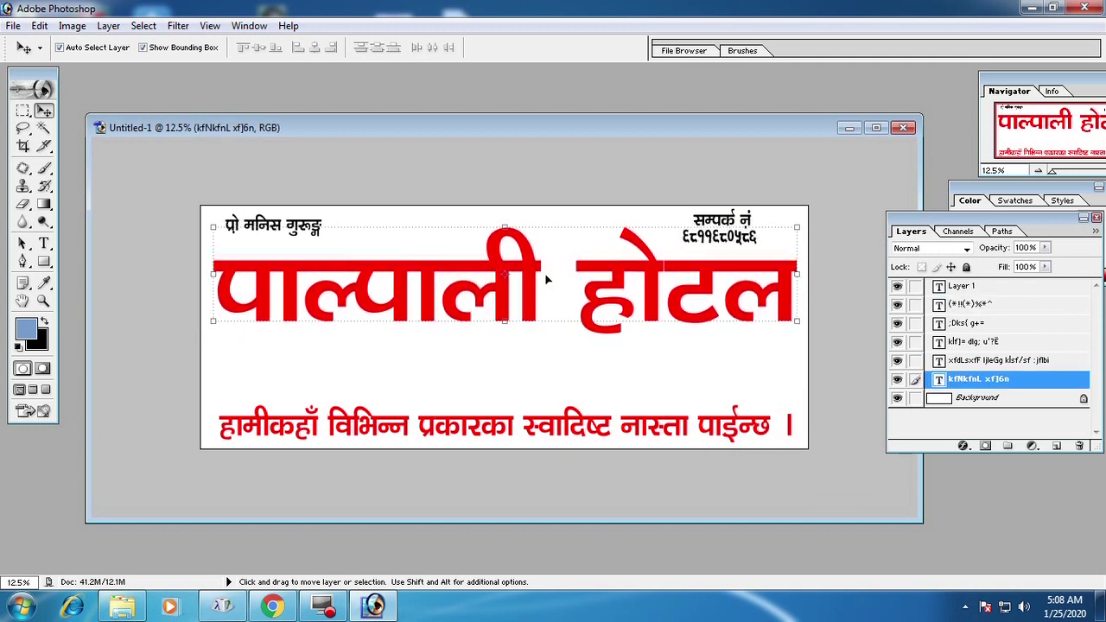
pyautogui.moveTo(499, 329); pyautogui.dragTo(504, 339)
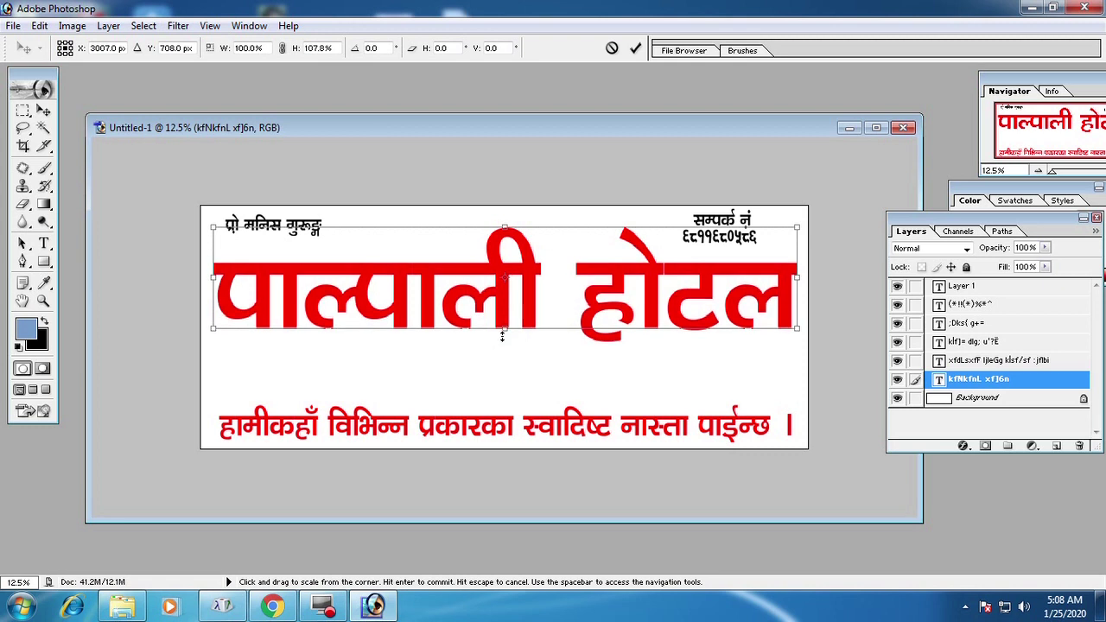
pyautogui.press('Return')
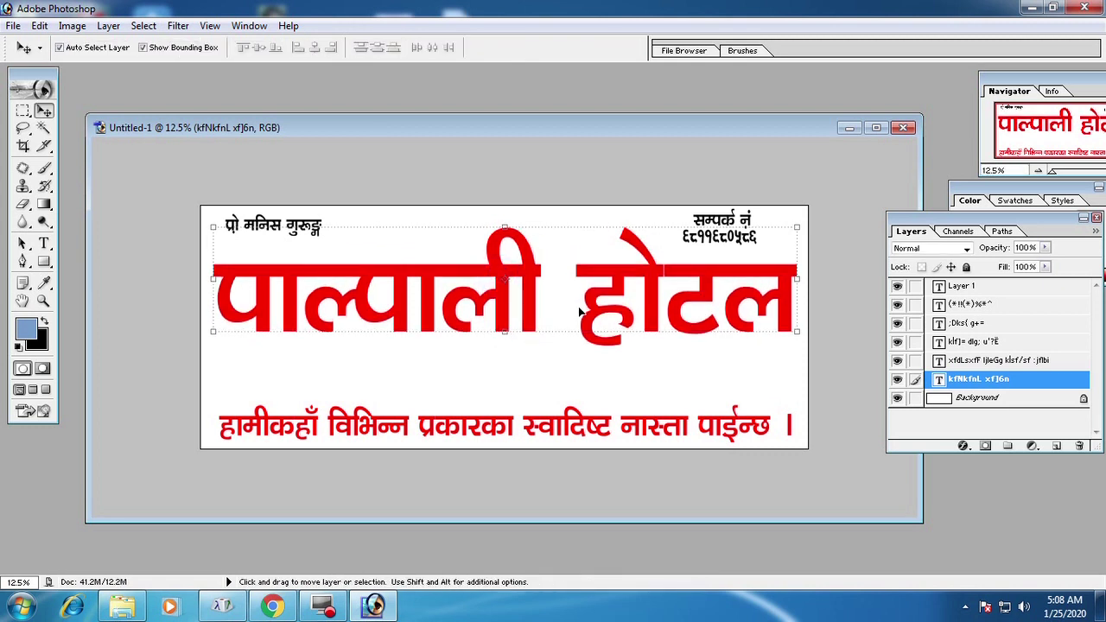
pyautogui.hotkey('ctrl', 't')
pyautogui.moveTo(501, 227); pyautogui.dragTo(498, 216)
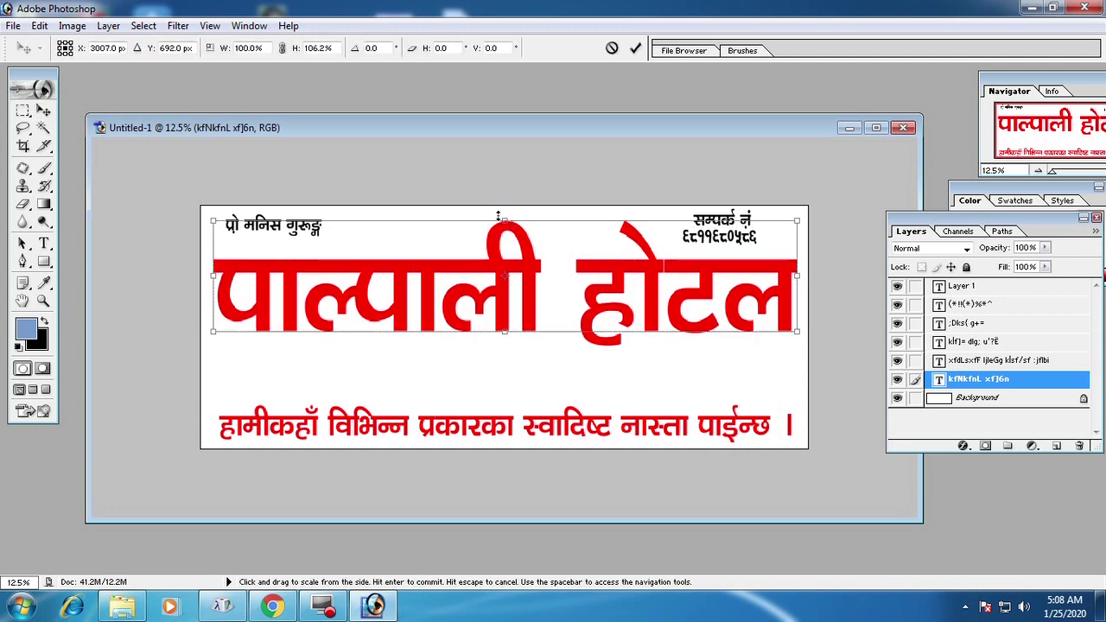
pyautogui.press('Return')
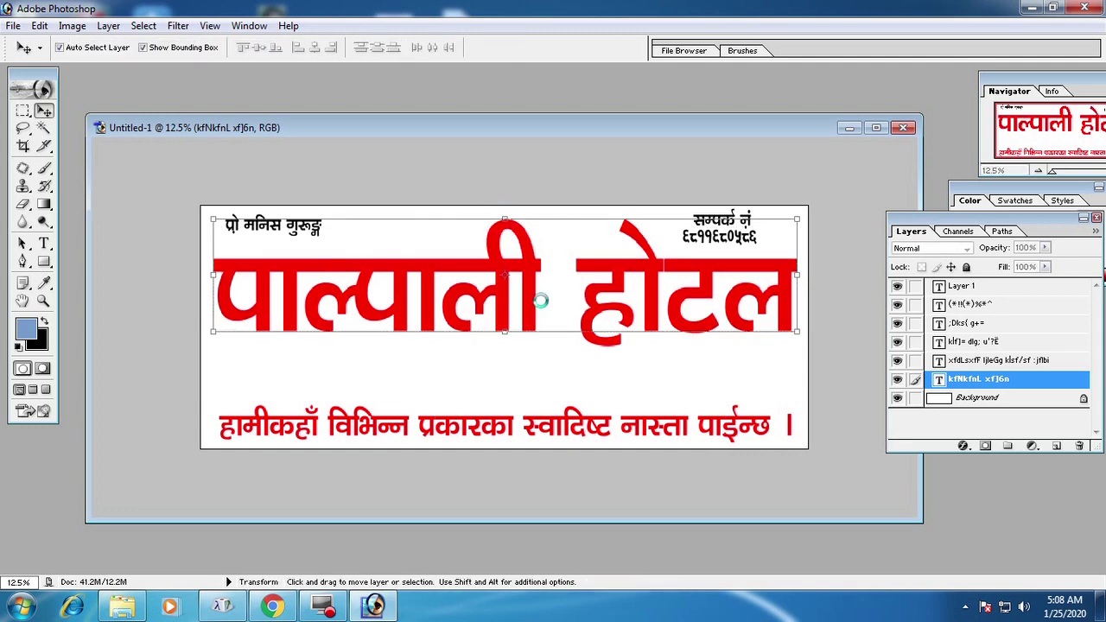
# Add a white Stroke layer effect of size 20 to the title
pyautogui.click(964, 447)
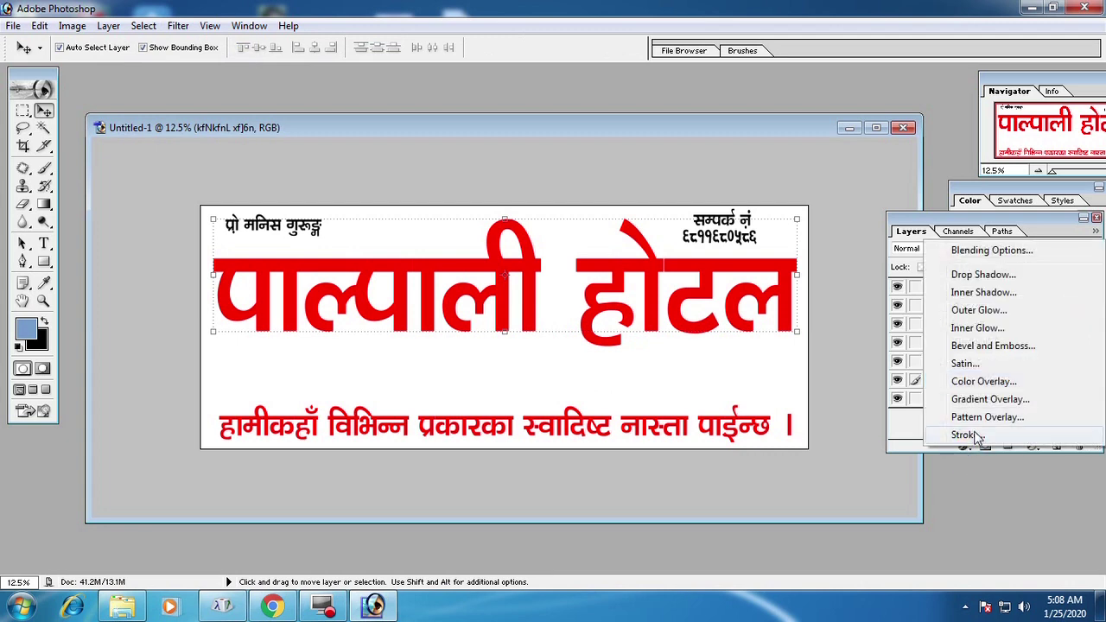
pyautogui.click(974, 439)
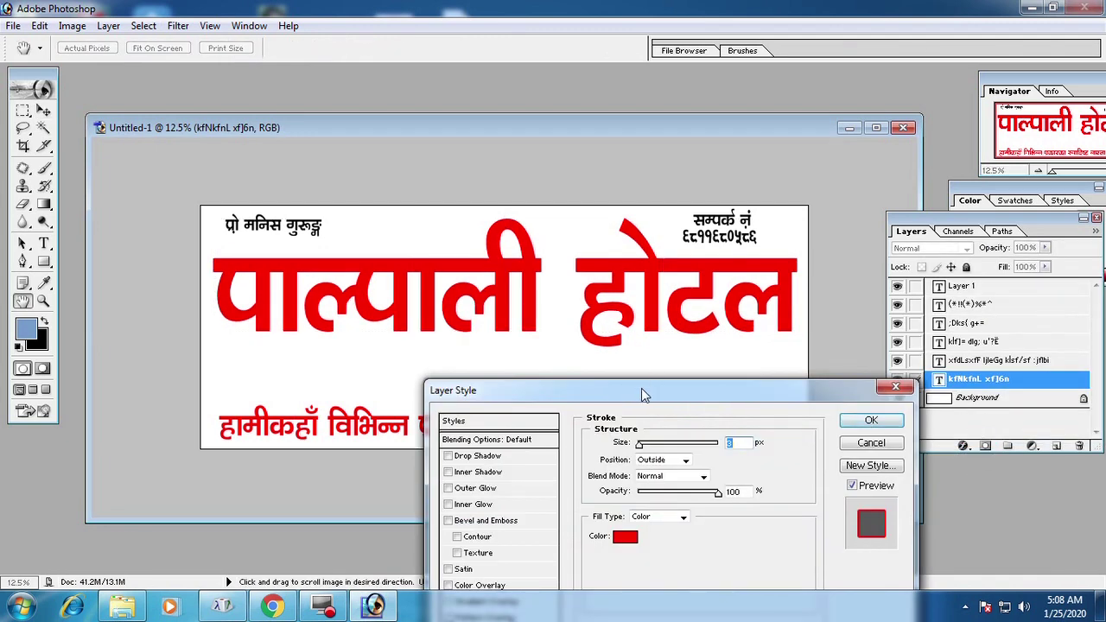
pyautogui.moveTo(641, 388); pyautogui.dragTo(846, 263)
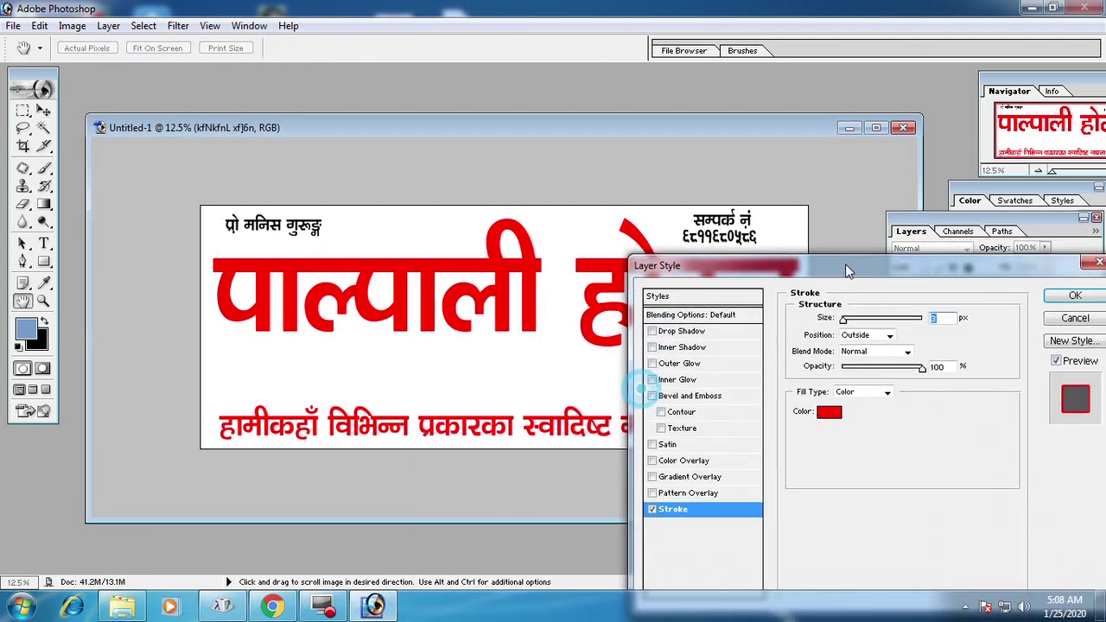
pyautogui.click(830, 416)
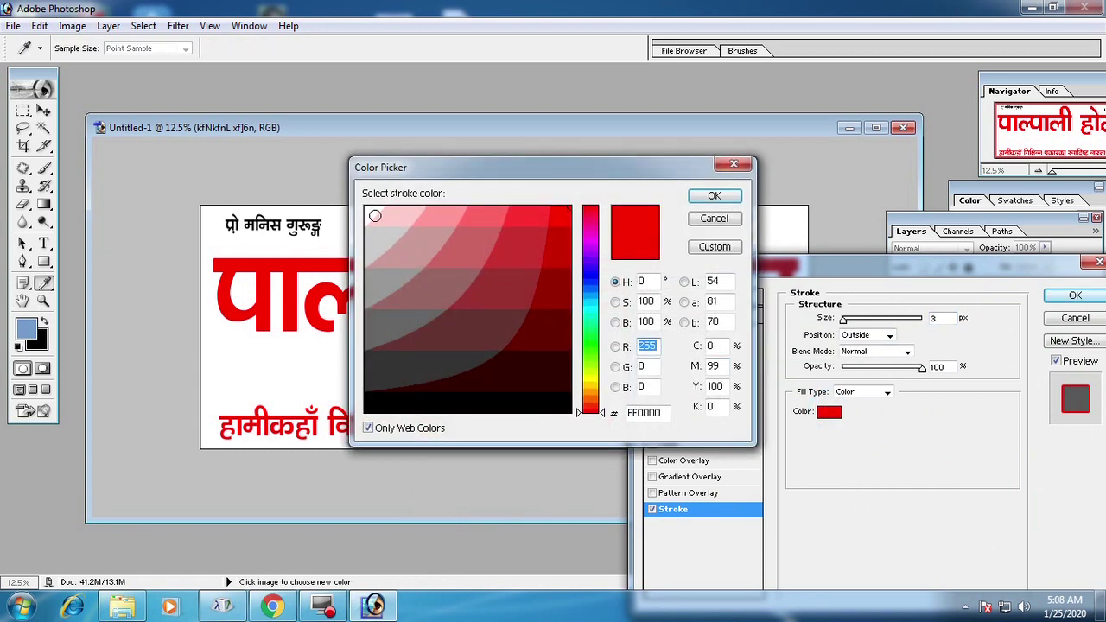
pyautogui.click(369, 212)
pyautogui.click(714, 196)
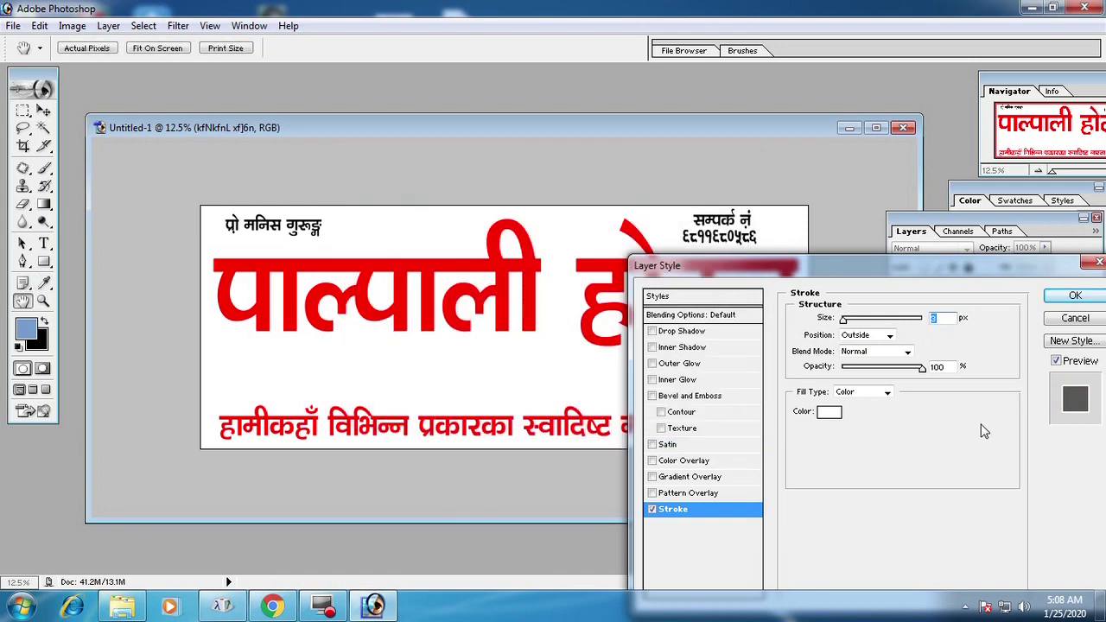
pyautogui.write('20')
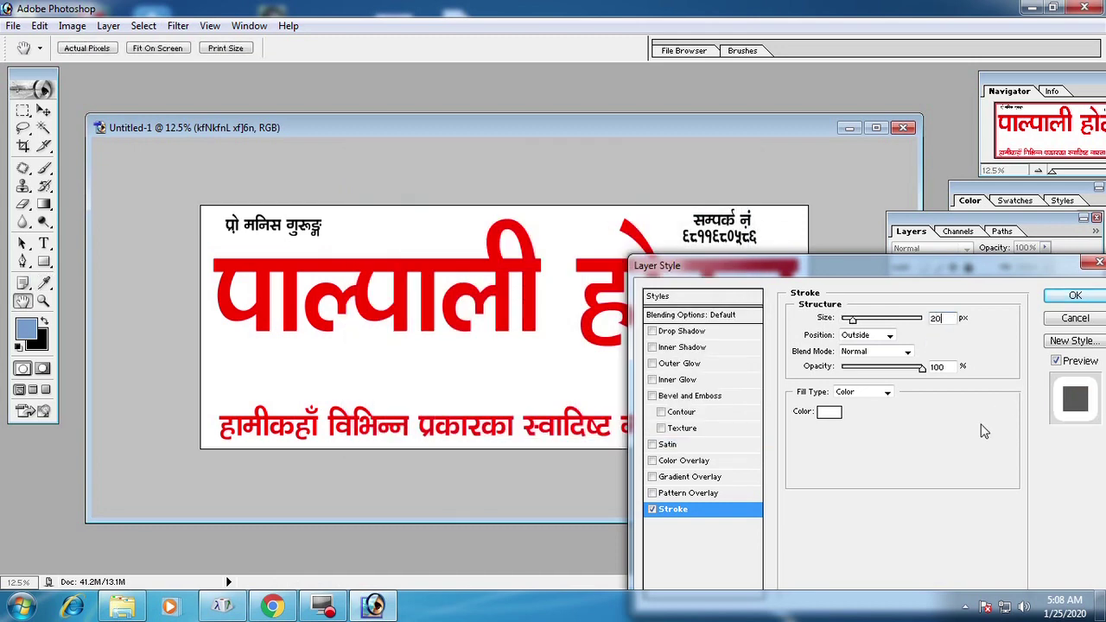
pyautogui.click(1056, 297)
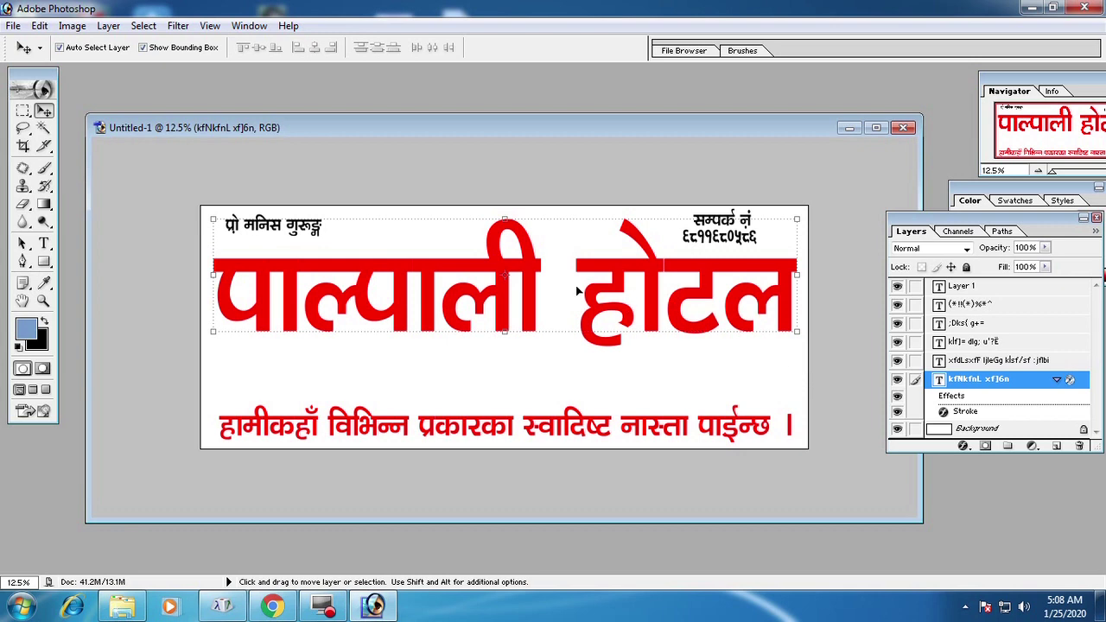
# Reopen the title's Stroke settings and close them unchanged
pyautogui.click(963, 446)
pyautogui.click(968, 434)
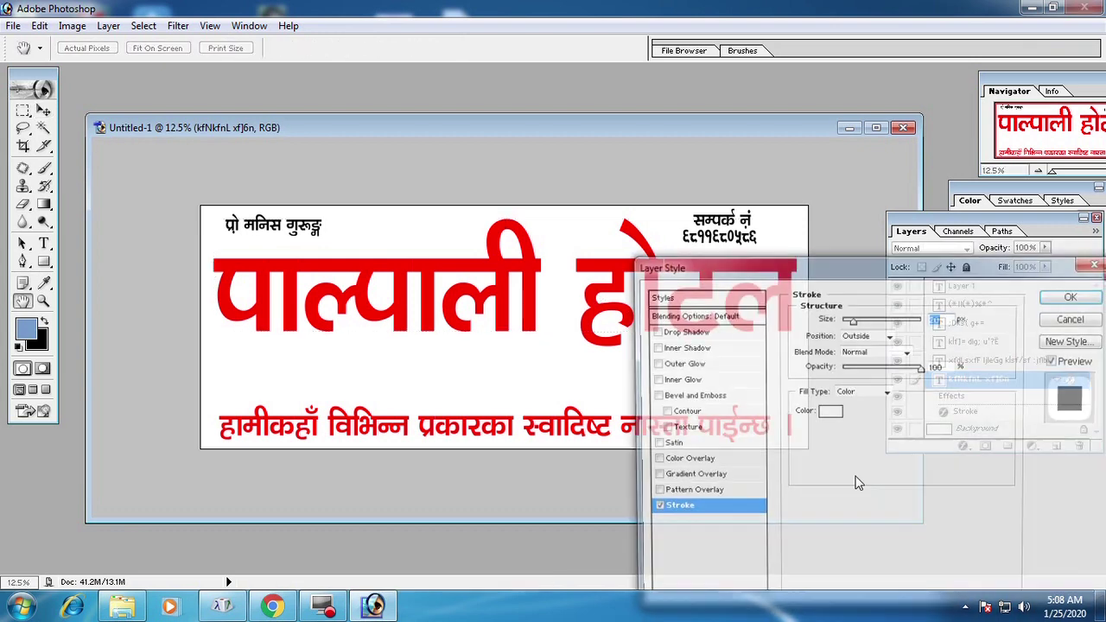
pyautogui.click(1077, 320)
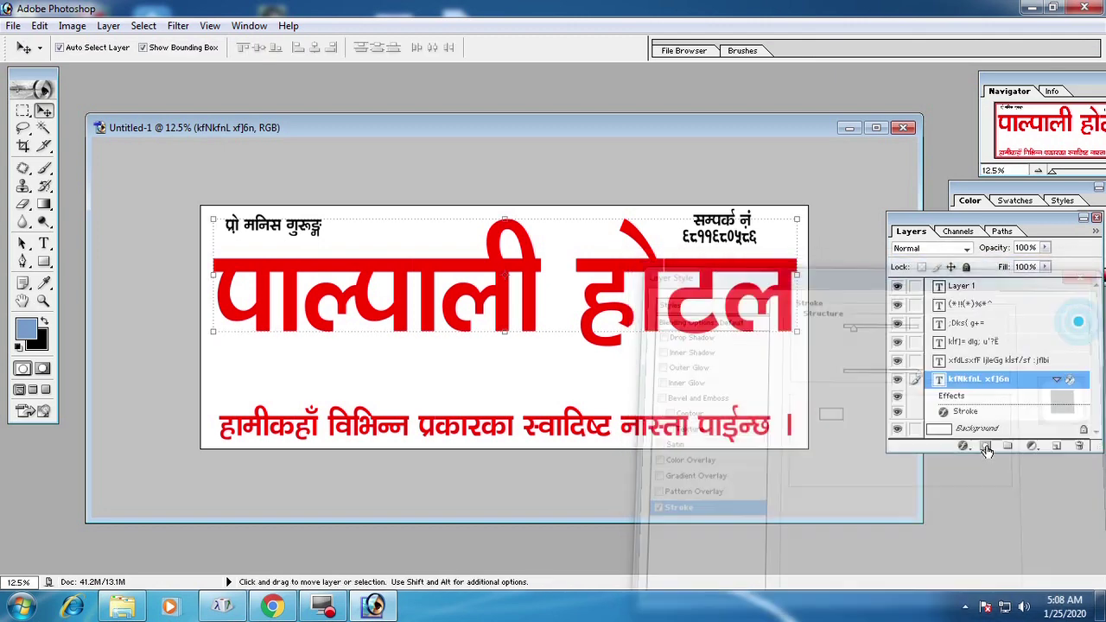
# Add a Drop Shadow to the title with 87 px distance and 41% opacity
pyautogui.click(963, 446)
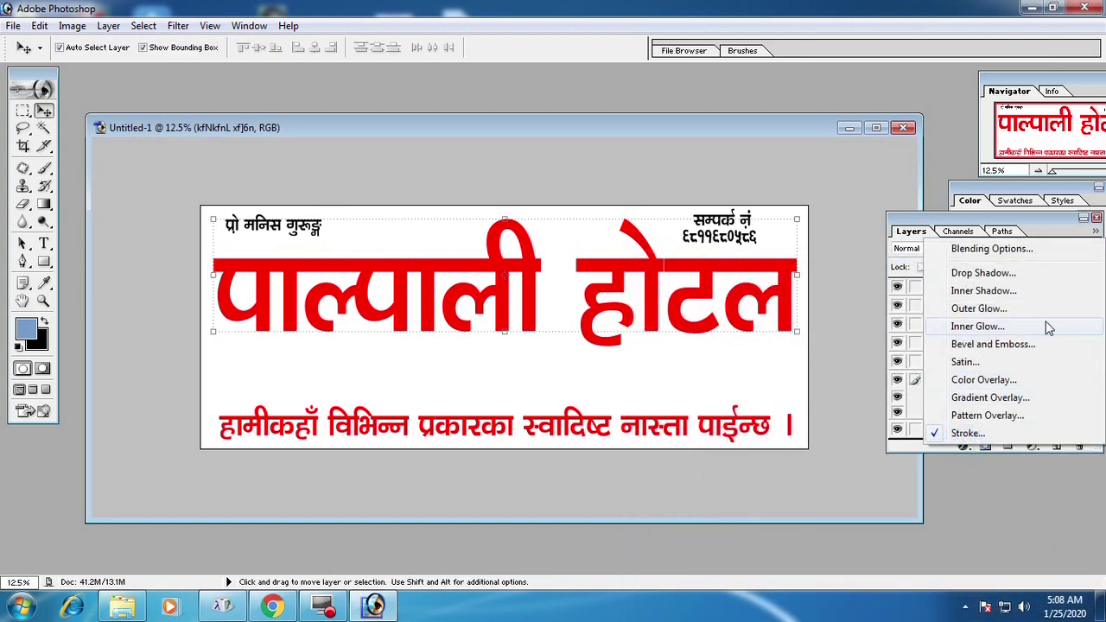
pyautogui.click(994, 277)
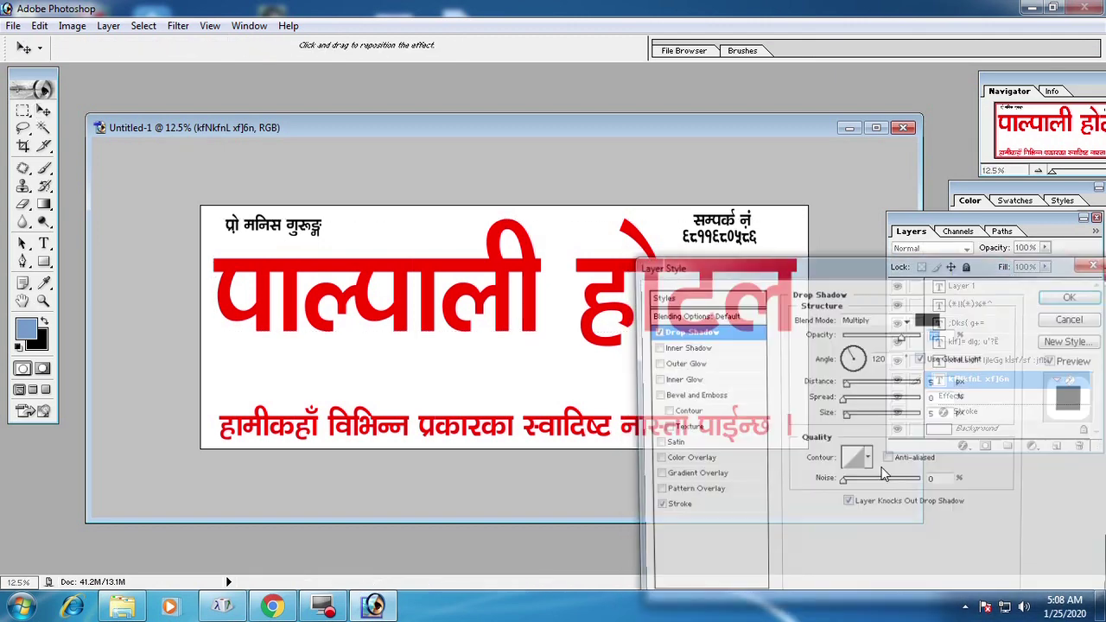
pyautogui.moveTo(822, 270)
pyautogui.mouseDown()
pyautogui.moveTo(788, 362)
pyautogui.moveTo(786, 352)
pyautogui.mouseUp()
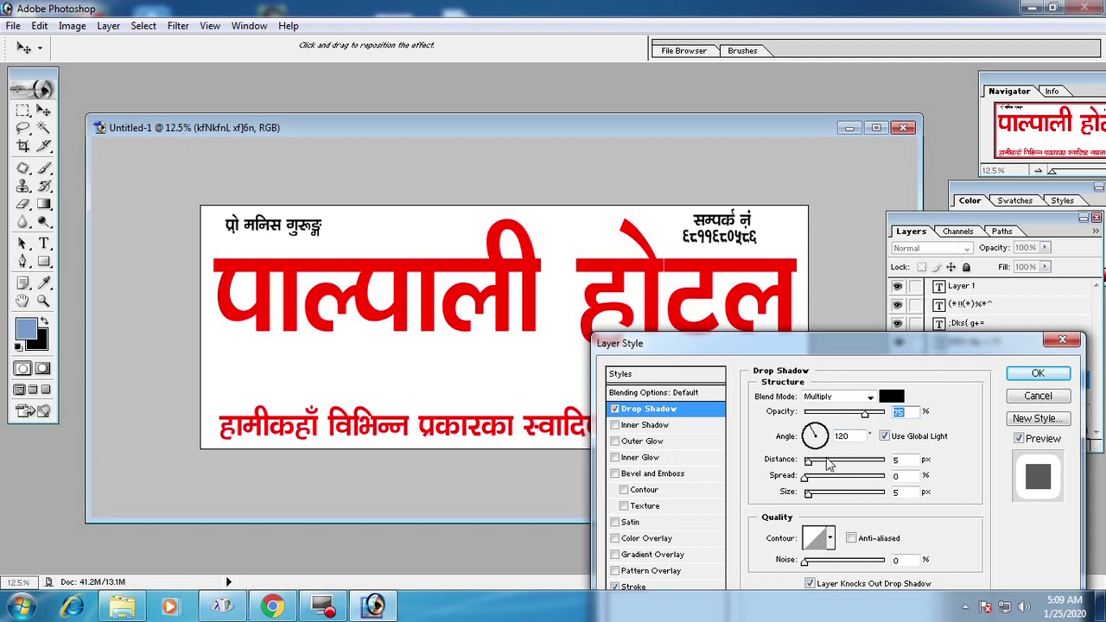
pyautogui.moveTo(817, 467); pyautogui.dragTo(831, 463)
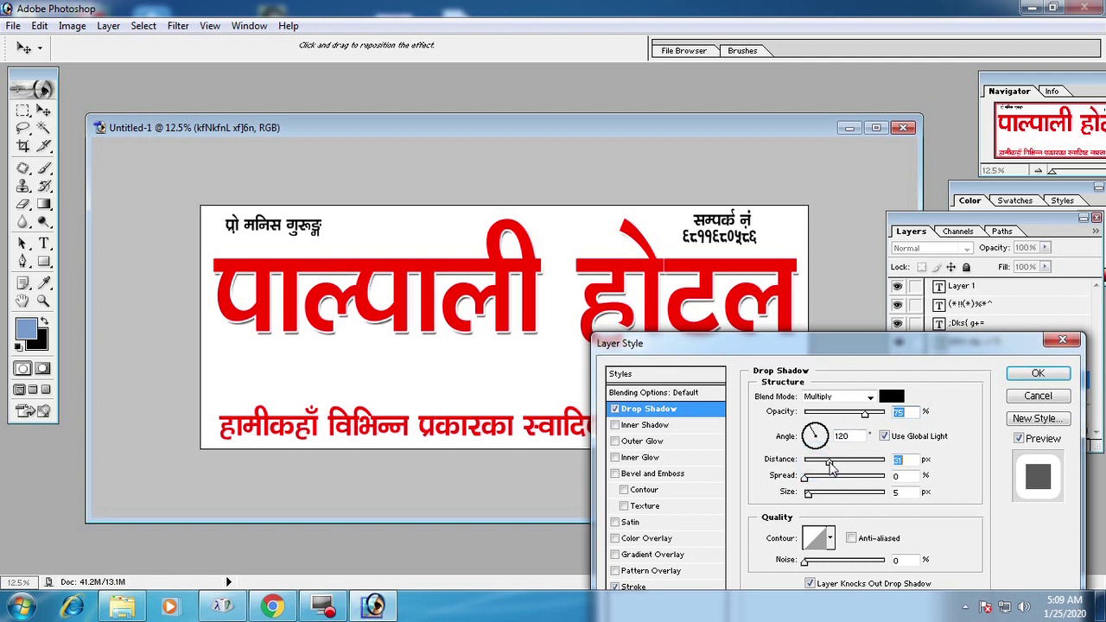
pyautogui.moveTo(849, 471); pyautogui.dragTo(861, 466)
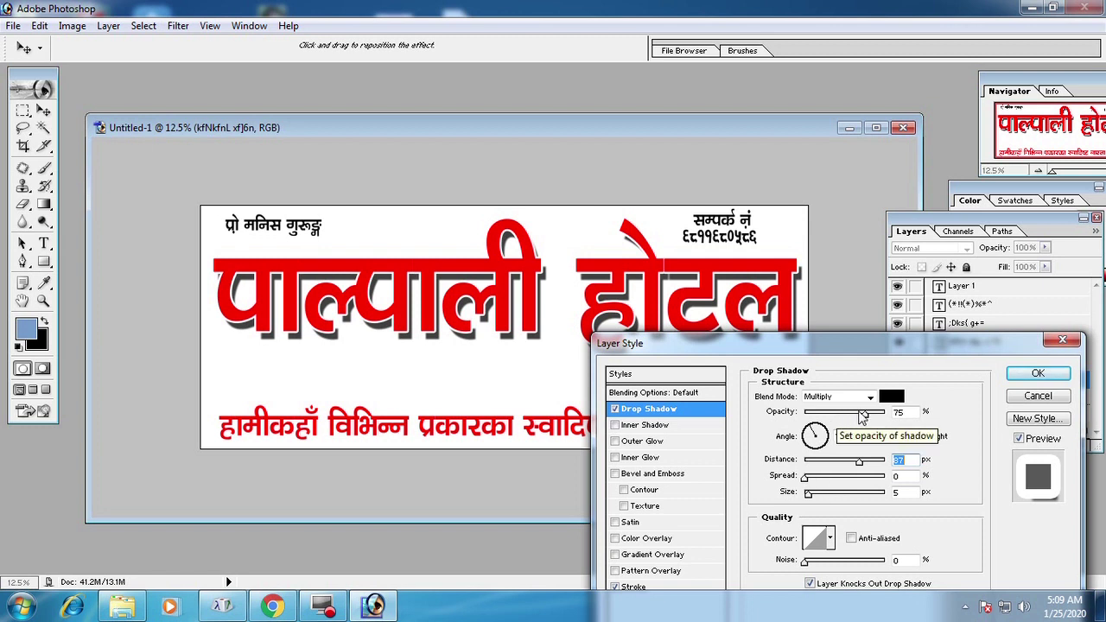
pyautogui.click(833, 413)
pyautogui.moveTo(836, 419); pyautogui.dragTo(841, 415)
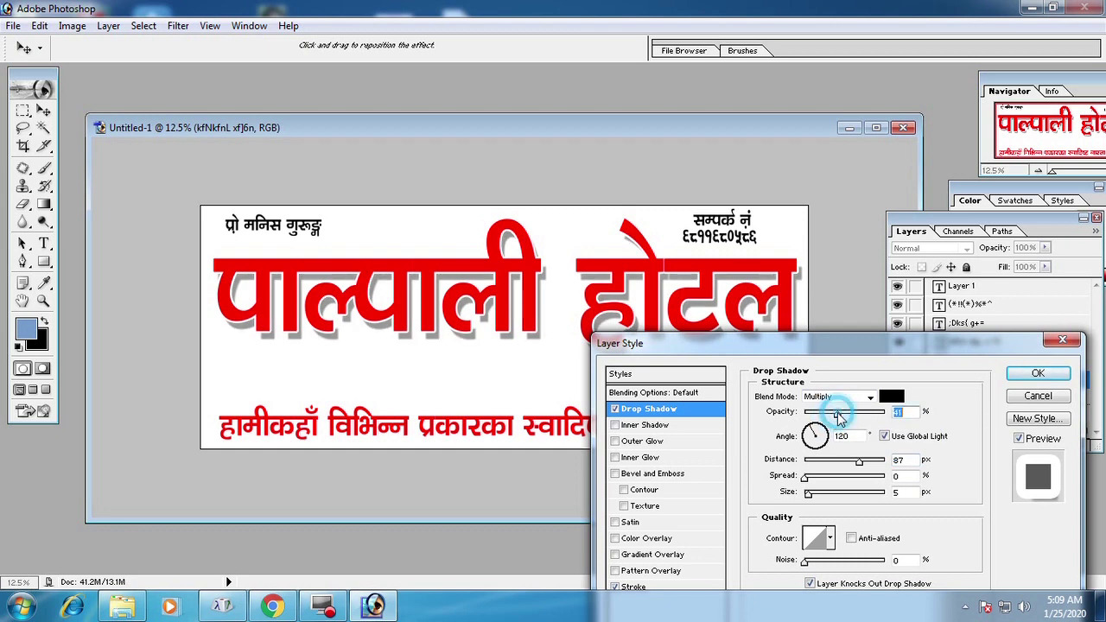
pyautogui.moveTo(787, 352)
pyautogui.mouseDown()
pyautogui.moveTo(791, 430)
pyautogui.moveTo(674, 251)
pyautogui.mouseUp()
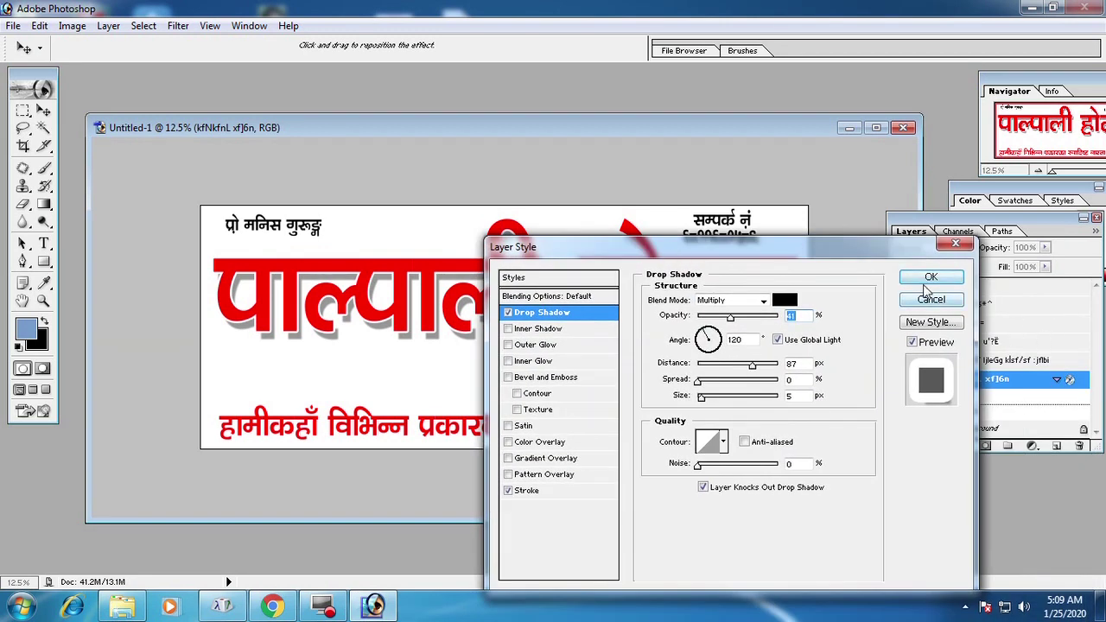
pyautogui.click(951, 291)
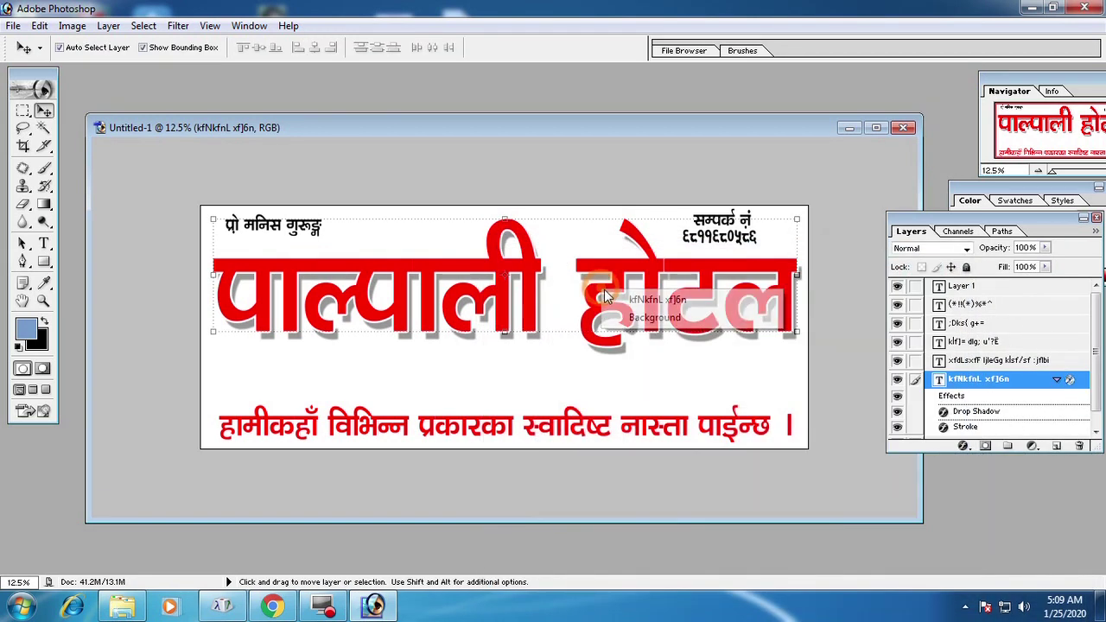
# Increase the title's Stroke size to 25 px
pyautogui.click(961, 447)
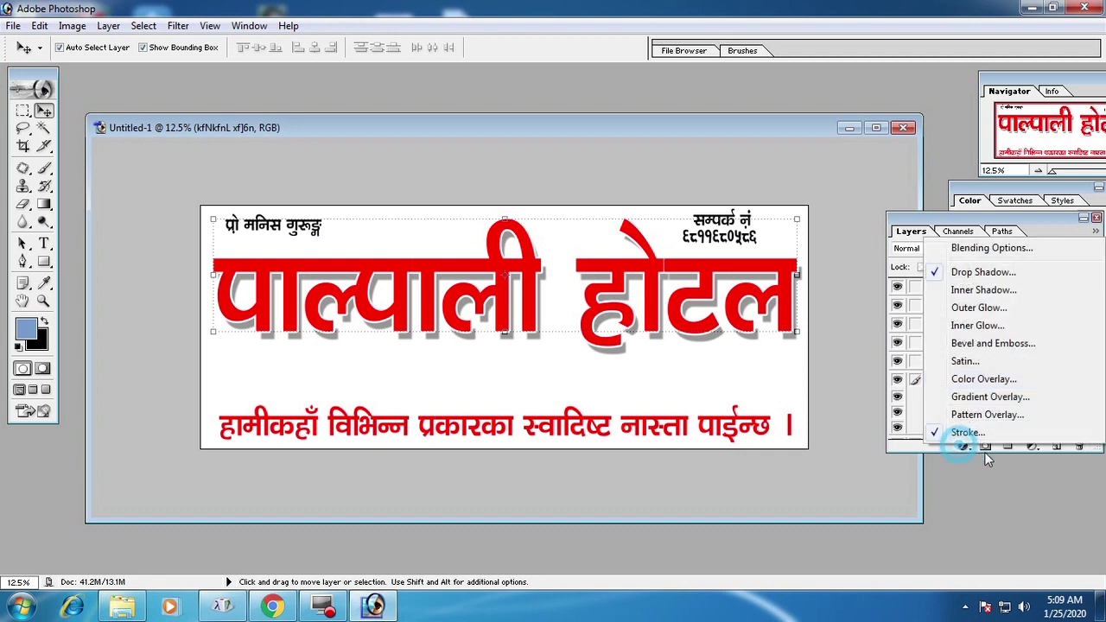
pyautogui.click(961, 434)
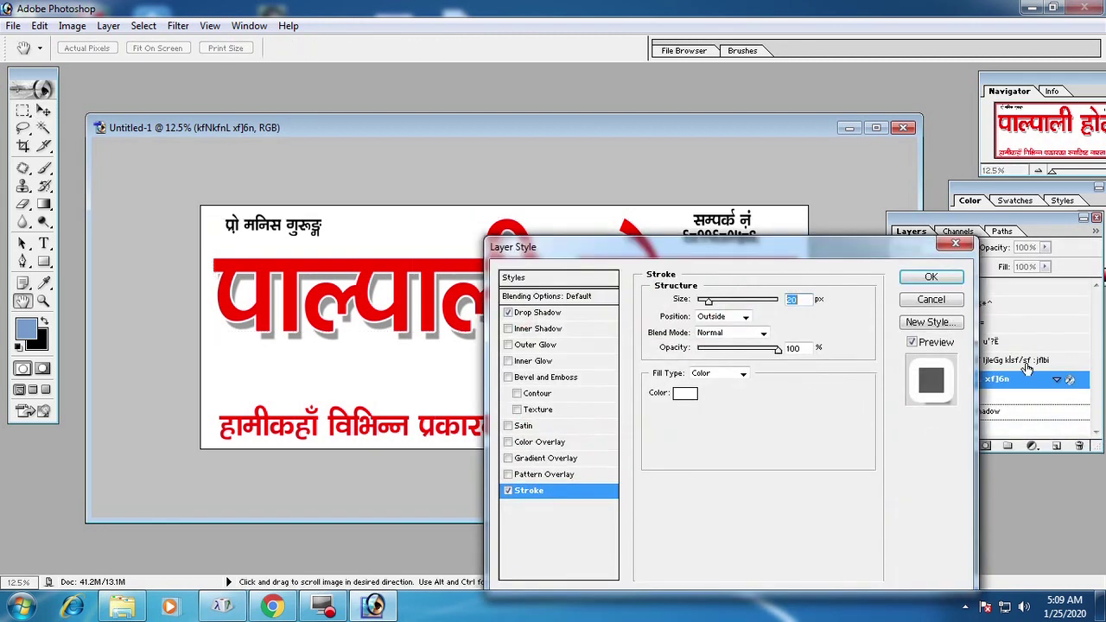
pyautogui.write('25')
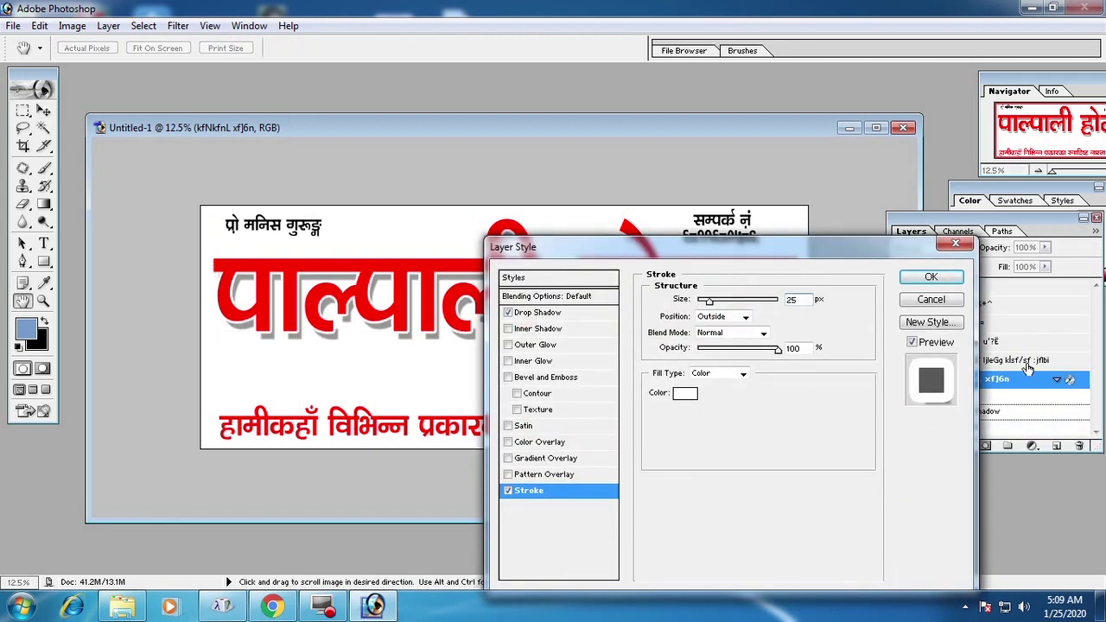
pyautogui.click(920, 280)
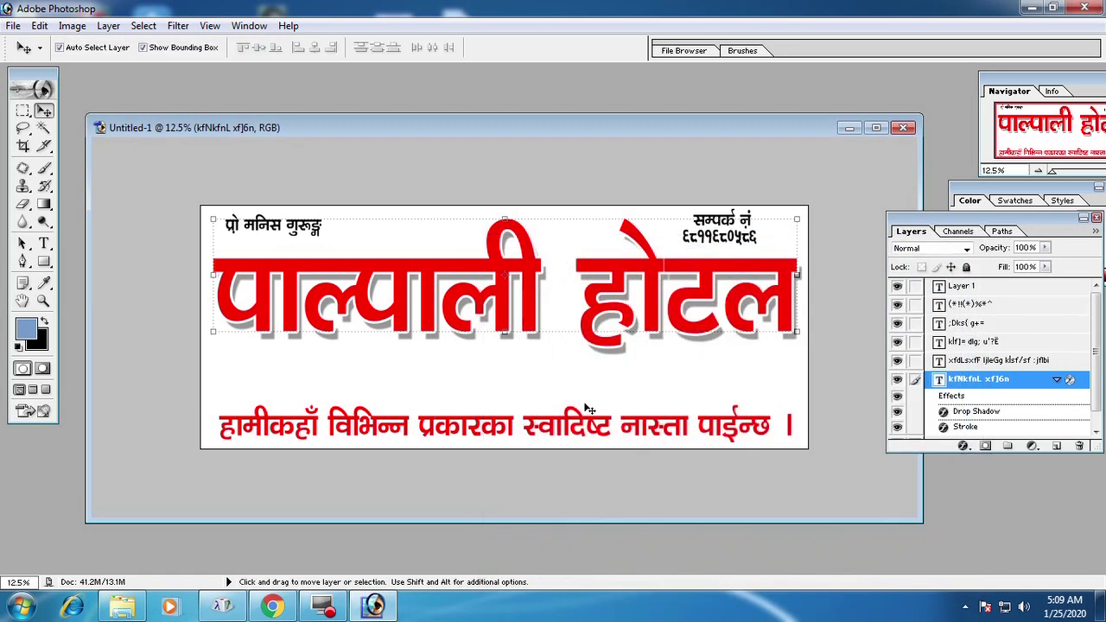
# Fill the bottom tagline text with pure blue (0000FF)
pyautogui.click(514, 427)
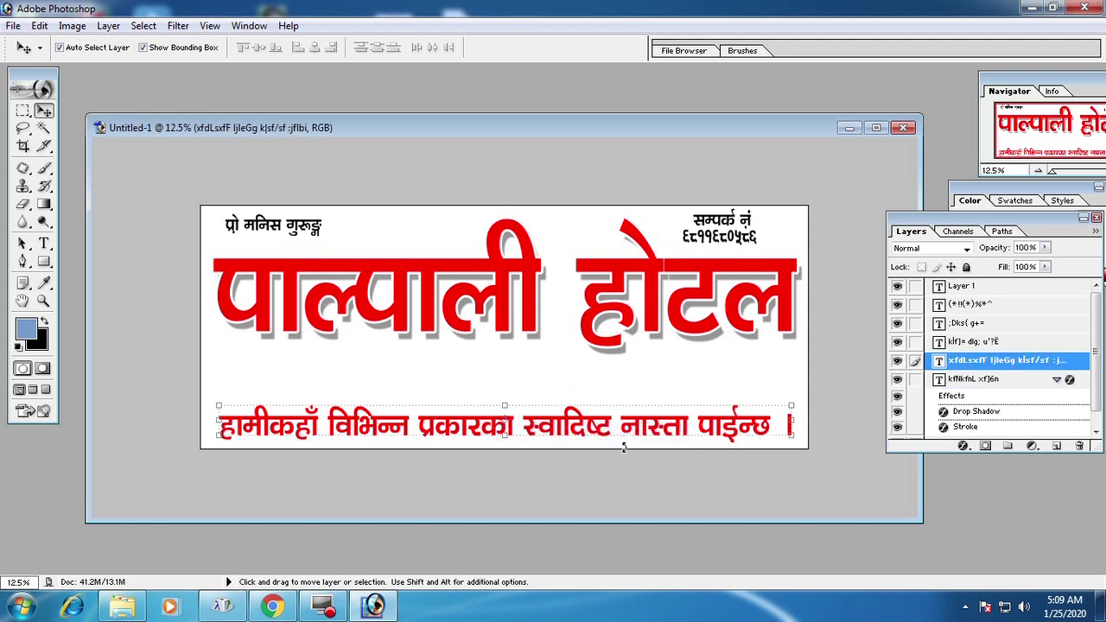
pyautogui.click(38, 344)
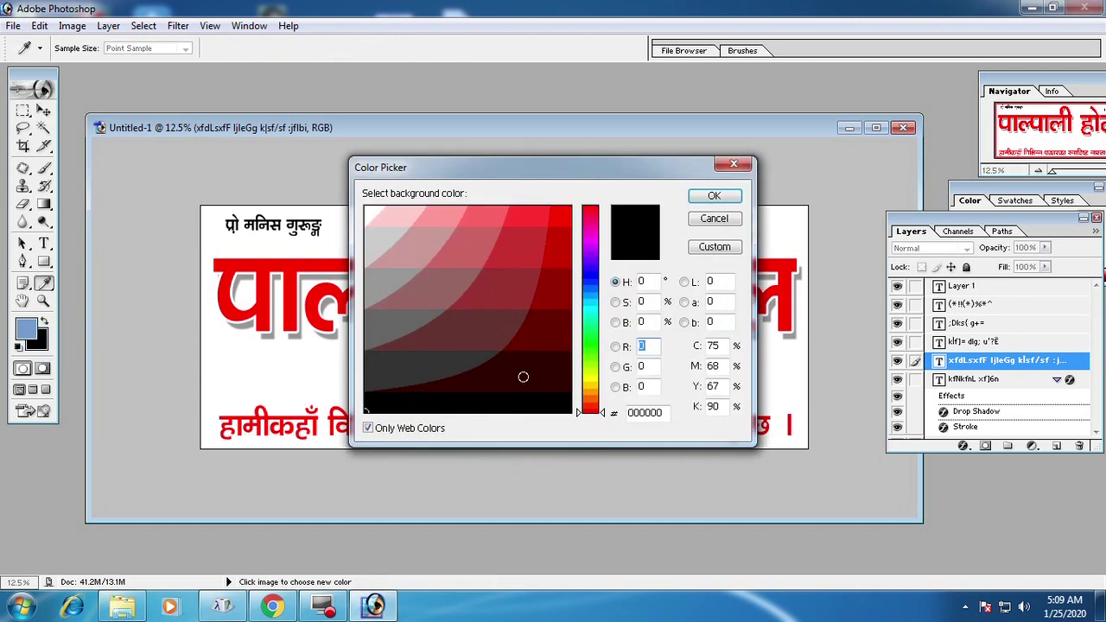
pyautogui.click(588, 276)
pyautogui.click(568, 224)
pyautogui.click(722, 196)
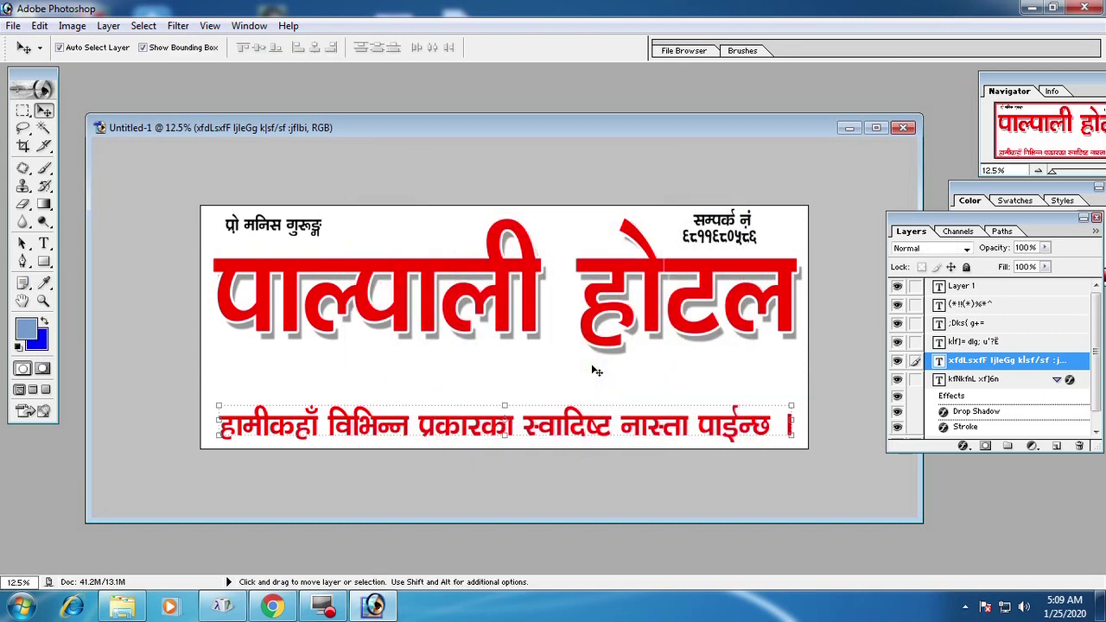
pyautogui.hotkey('ctrl', 'BackSpace')
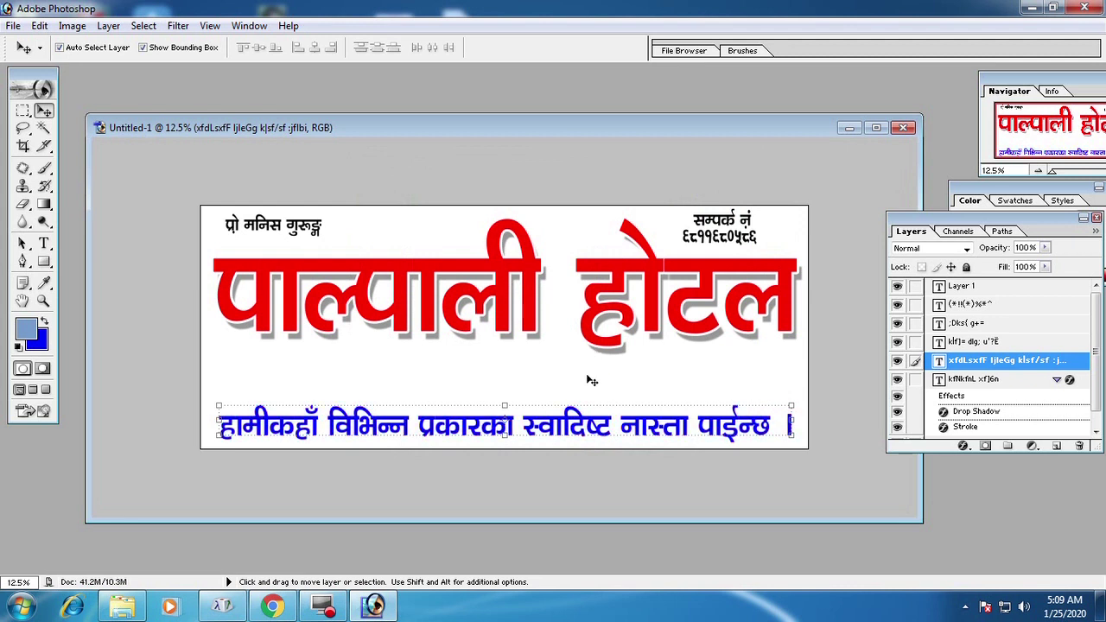
pyautogui.click(536, 421)
# Nudge the red title up and left and the blue tagline right
pyautogui.rightClick(539, 276)
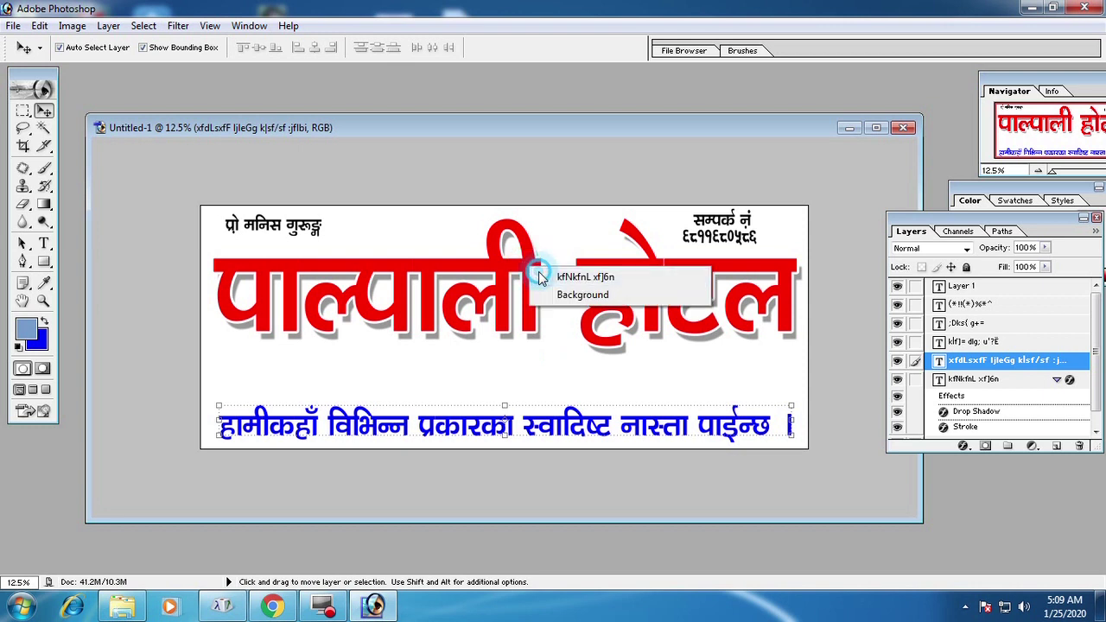
pyautogui.click(539, 277)
pyautogui.hotkey('ctrl', 't')
pyautogui.press('Return')
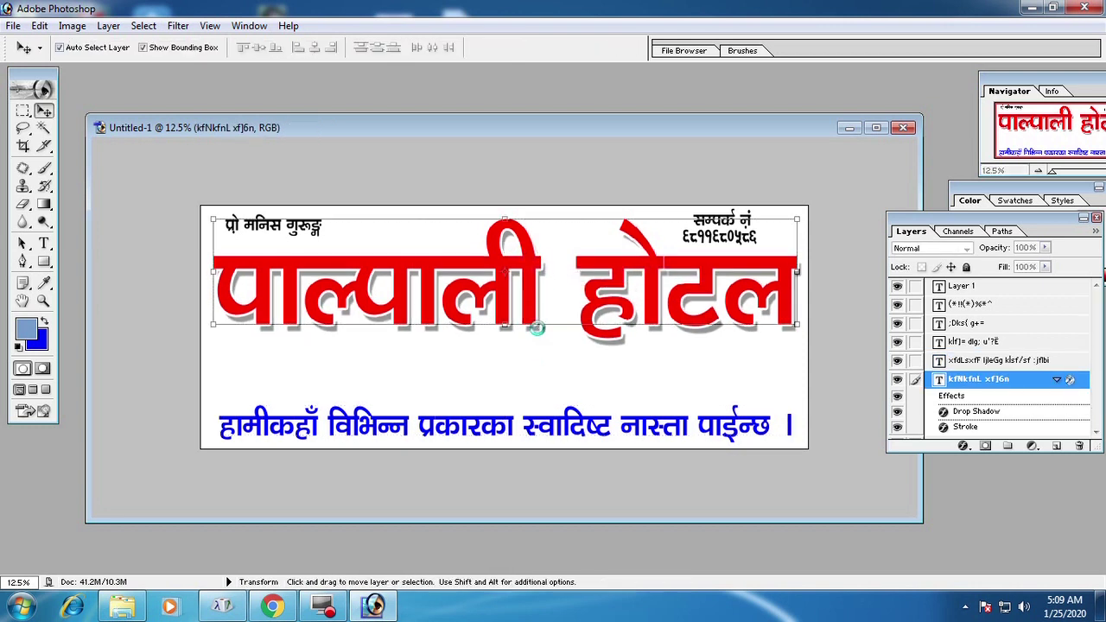
pyautogui.press('Left')
pyautogui.press('Left')
pyautogui.press('Up')
pyautogui.press('Up')
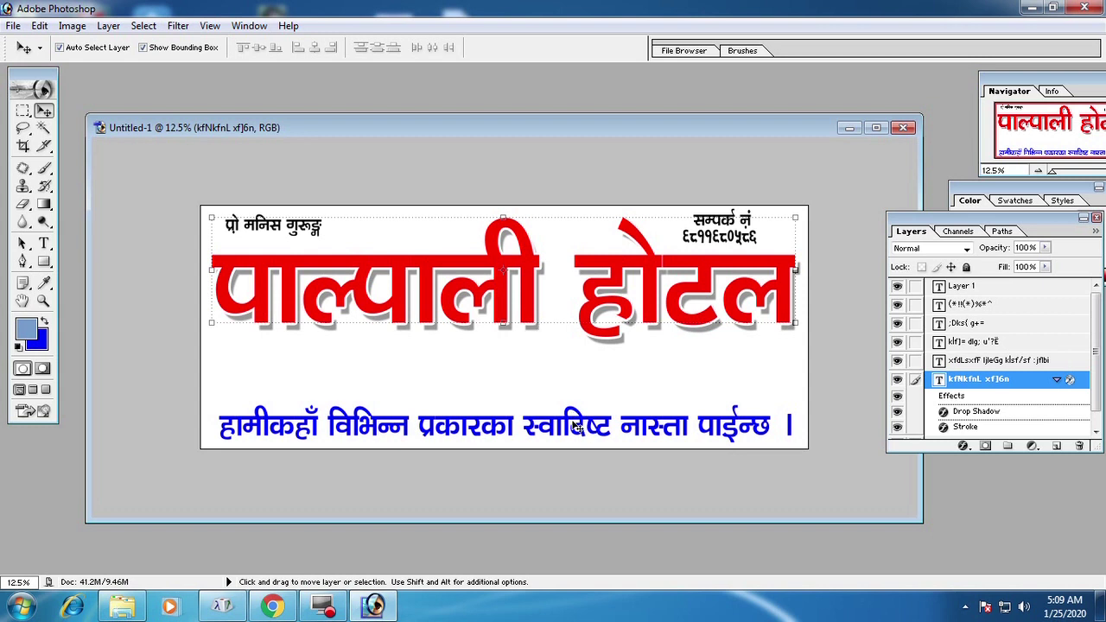
pyautogui.rightClick(578, 426)
pyautogui.click(579, 426)
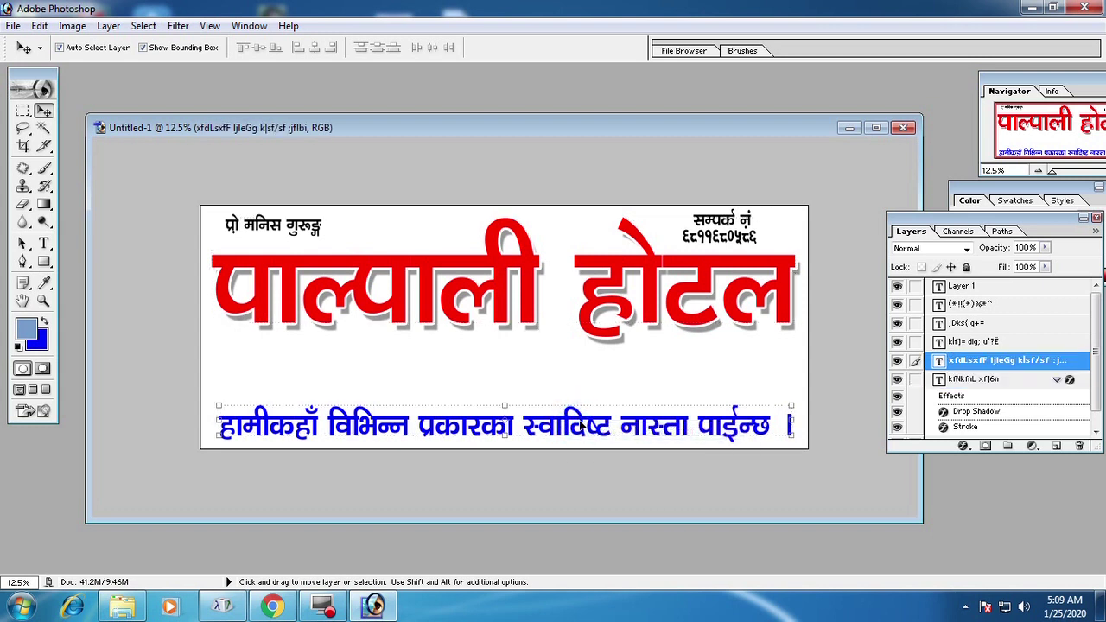
pyautogui.hotkey('shift', 'Right')
pyautogui.hotkey('shift', 'Right')
pyautogui.hotkey('shift', 'Right')
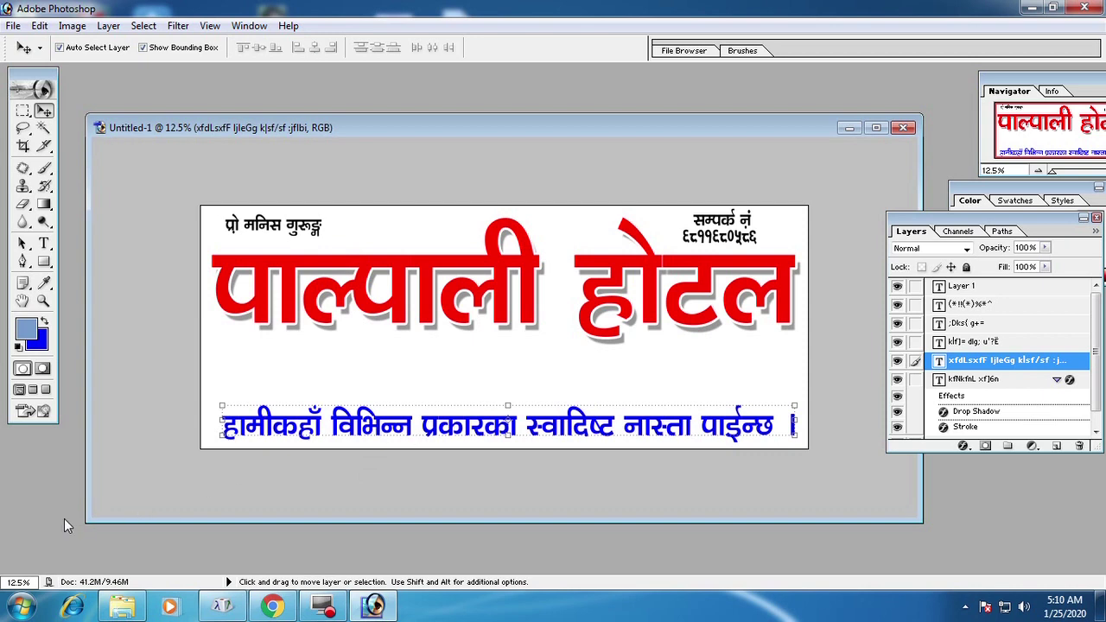
# Open the food photos download (1).jpg, download.jpg and maxresdefault.jpg
pyautogui.hotkey('ctrl', 'o')
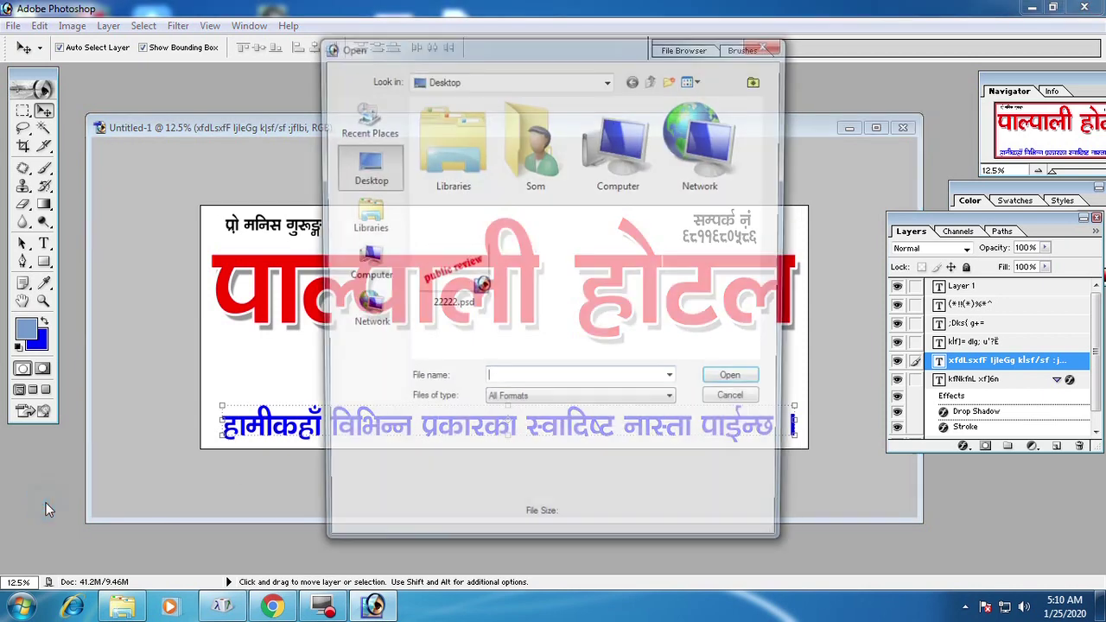
pyautogui.moveTo(764, 136); pyautogui.dragTo(761, 234)
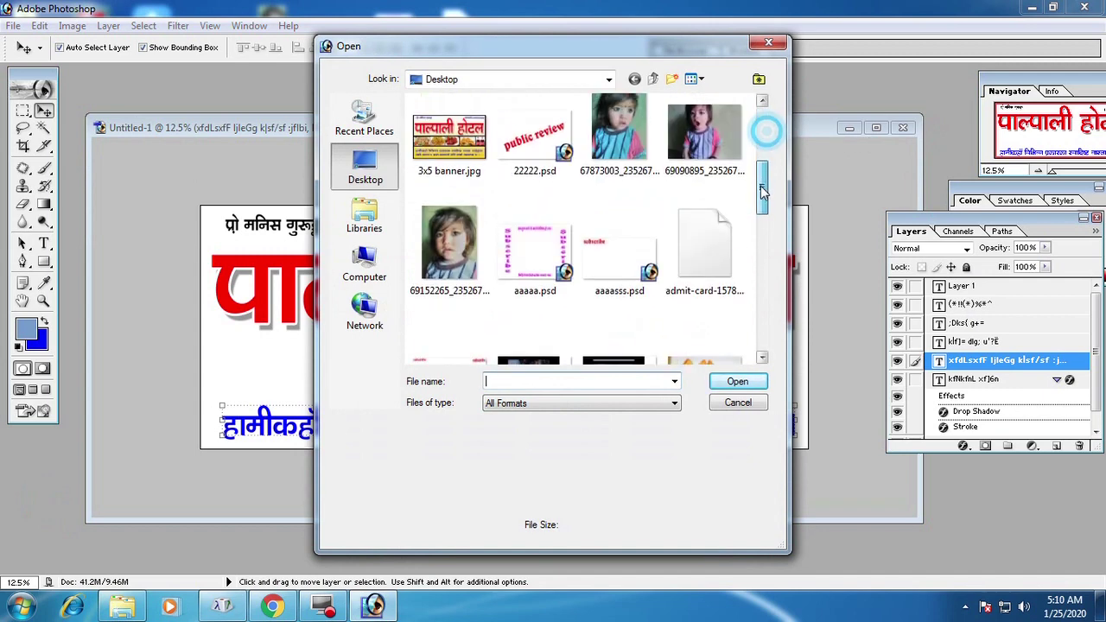
pyautogui.click(722, 165)
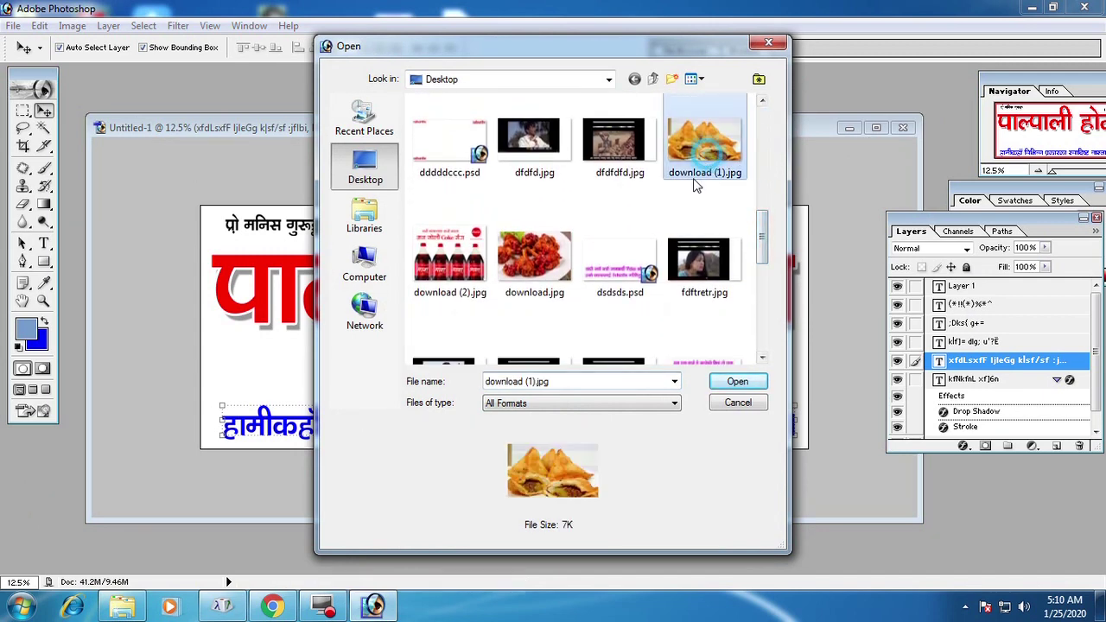
pyautogui.keyDown('ctrl'); pyautogui.click(534, 255); pyautogui.keyUp('ctrl')
pyautogui.moveTo(762, 232); pyautogui.dragTo(762, 281)
pyautogui.click(611, 233)
pyautogui.keyDown('ctrl'); pyautogui.click(534, 226); pyautogui.keyUp('ctrl')
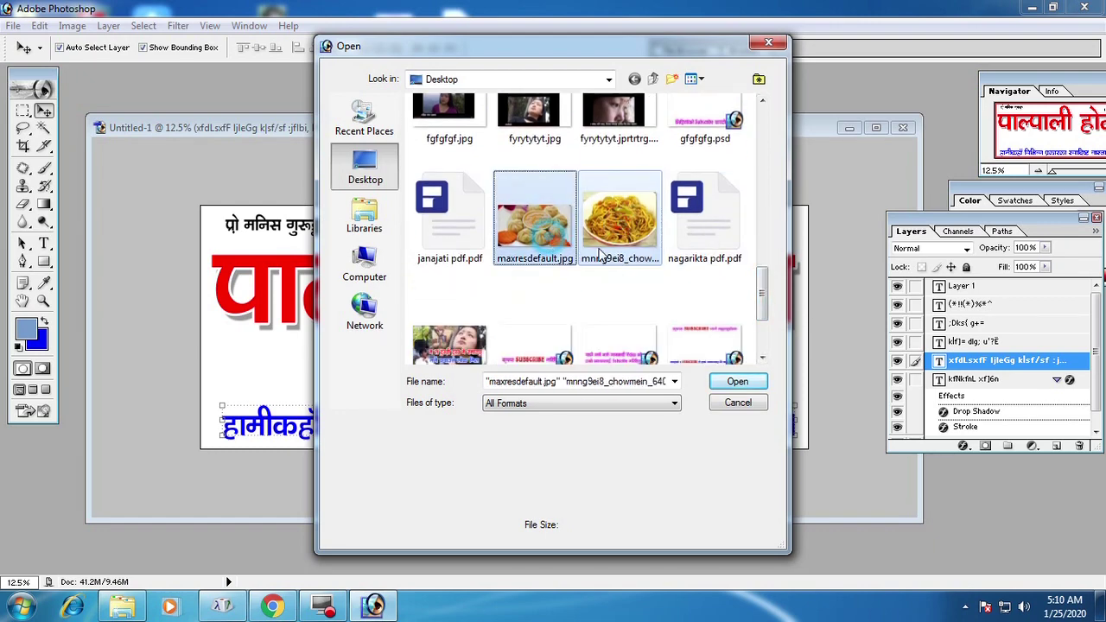
pyautogui.click(739, 382)
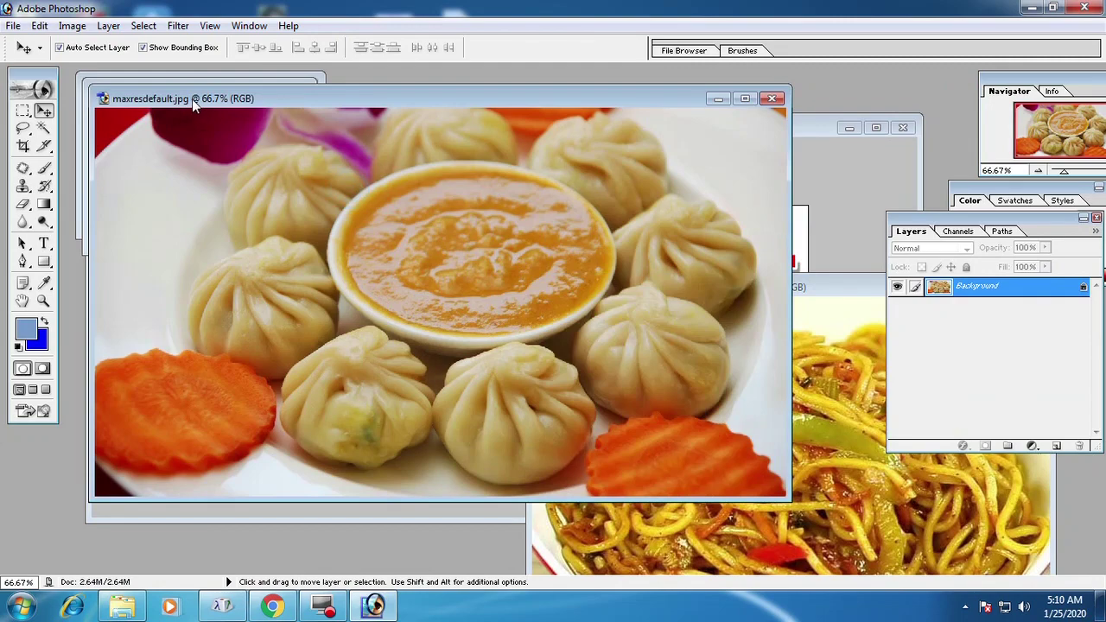
# Copy the momo photo into the signboard, scale it to about 90%, and close its source
pyautogui.moveTo(192, 98); pyautogui.dragTo(658, 348)
pyautogui.moveTo(718, 470); pyautogui.dragTo(271, 374)
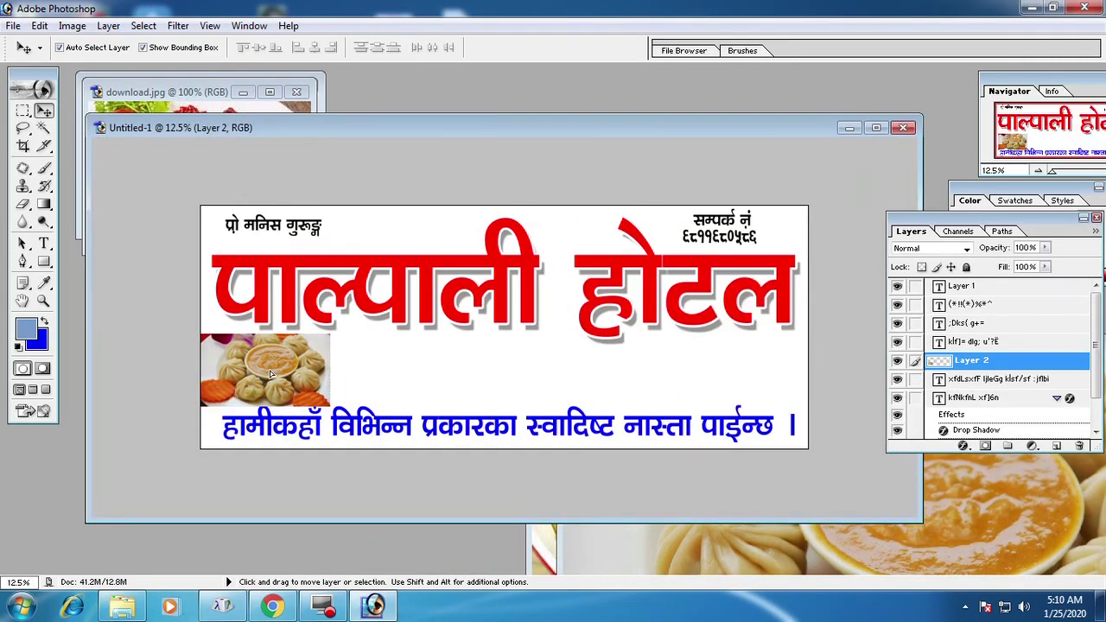
pyautogui.moveTo(331, 399); pyautogui.dragTo(327, 395)
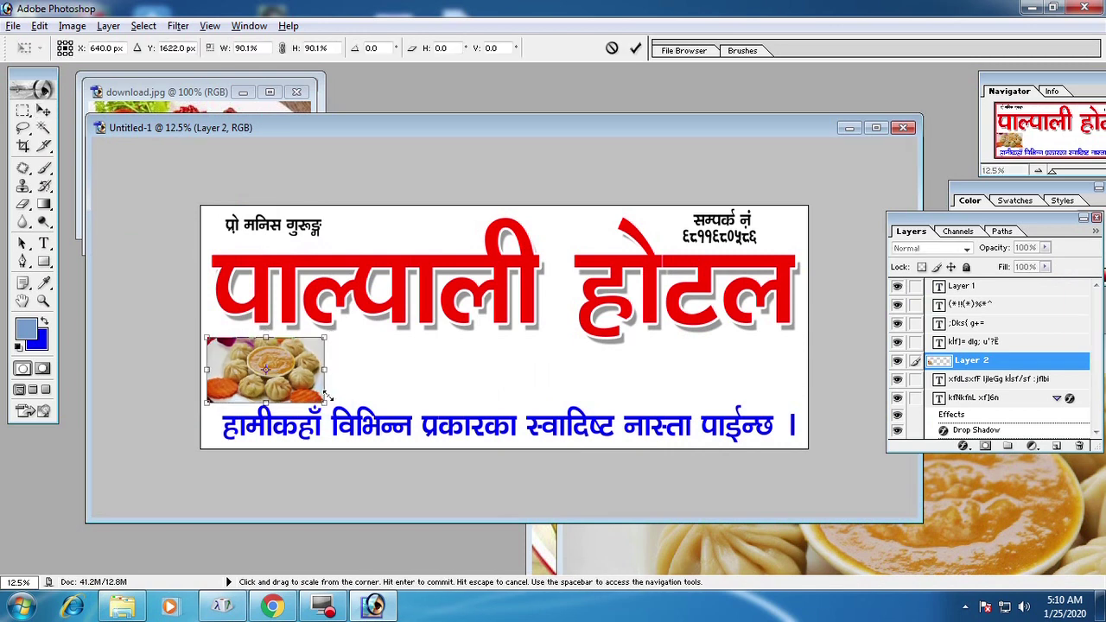
pyautogui.press('Return')
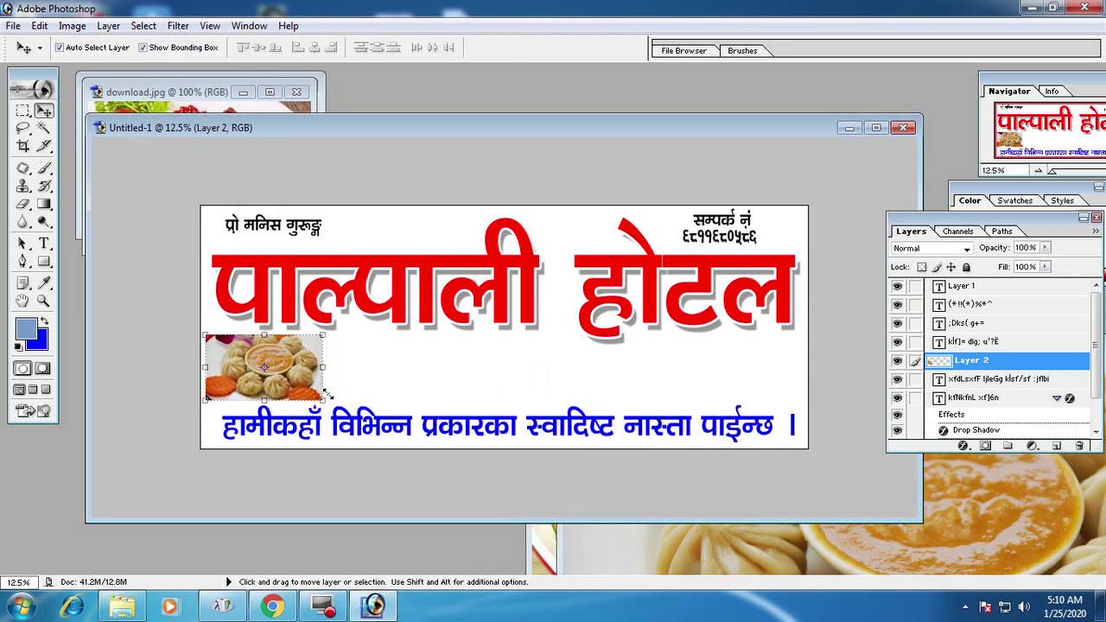
pyautogui.click(870, 560)
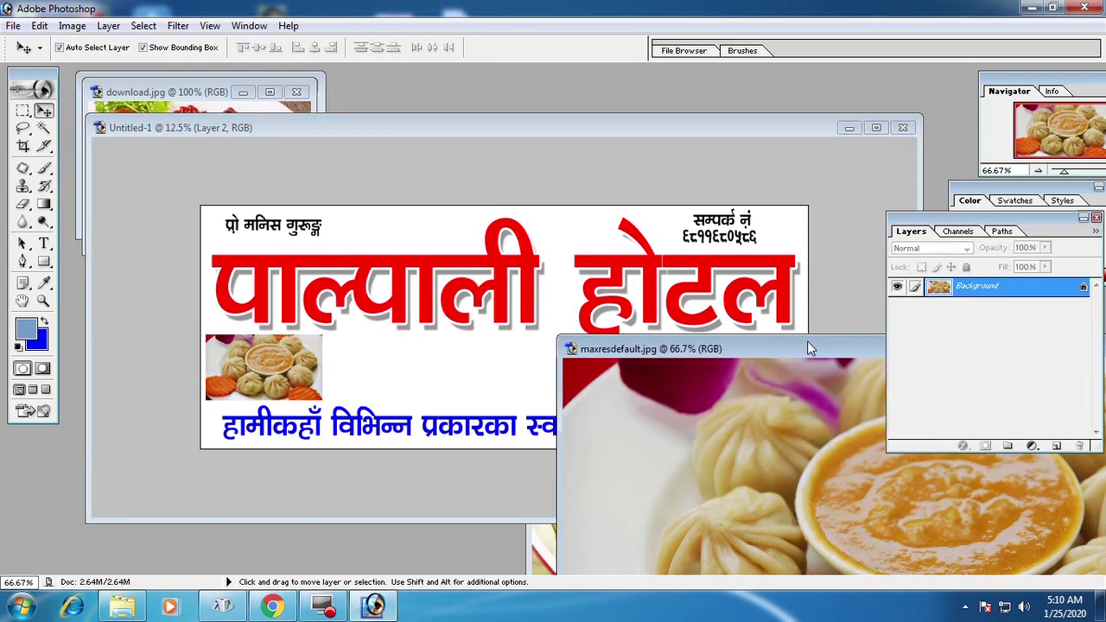
pyautogui.click(721, 350)
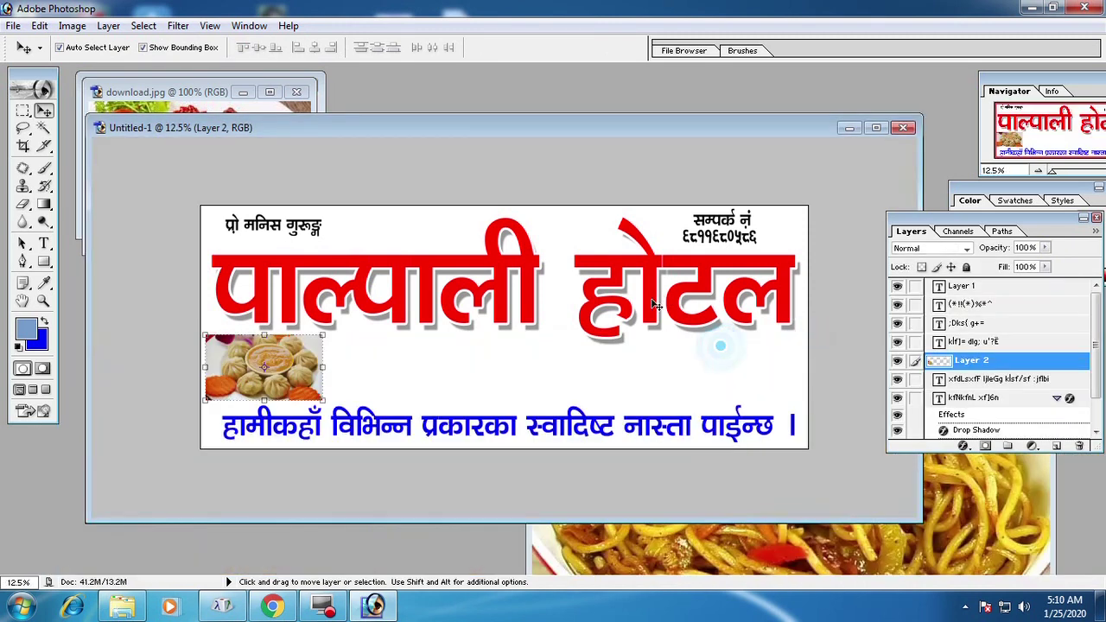
# Place the chowmein photo beside the momos at about 127%, then drag in the chicken photo
pyautogui.click(756, 538)
pyautogui.moveTo(664, 493); pyautogui.dragTo(414, 363)
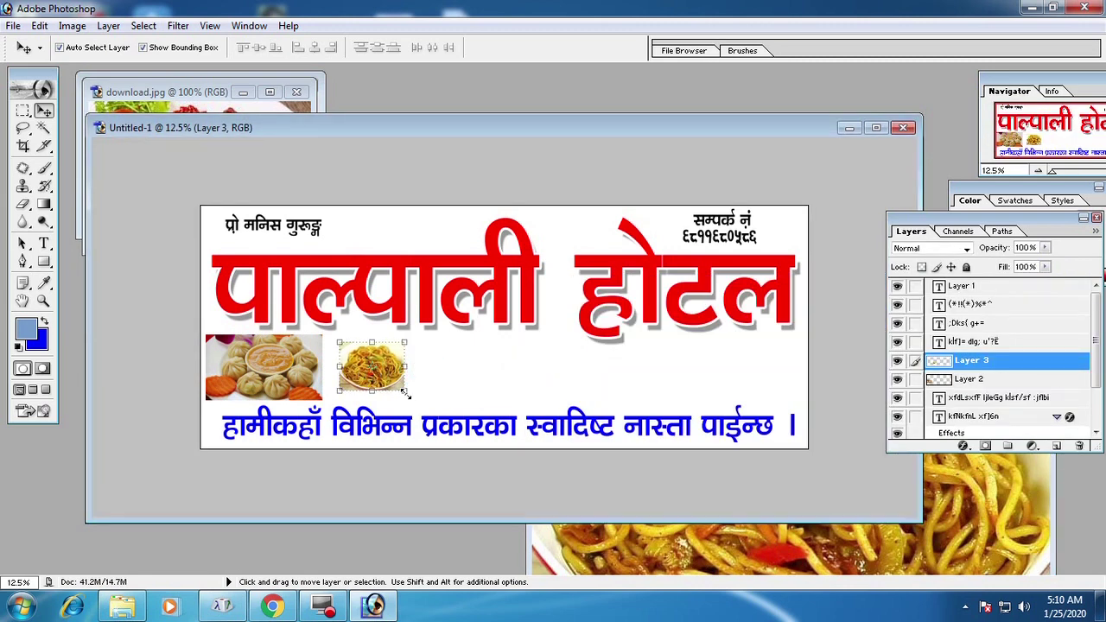
pyautogui.moveTo(406, 394); pyautogui.dragTo(414, 401)
pyautogui.press('Return')
pyautogui.moveTo(370, 368); pyautogui.dragTo(366, 368)
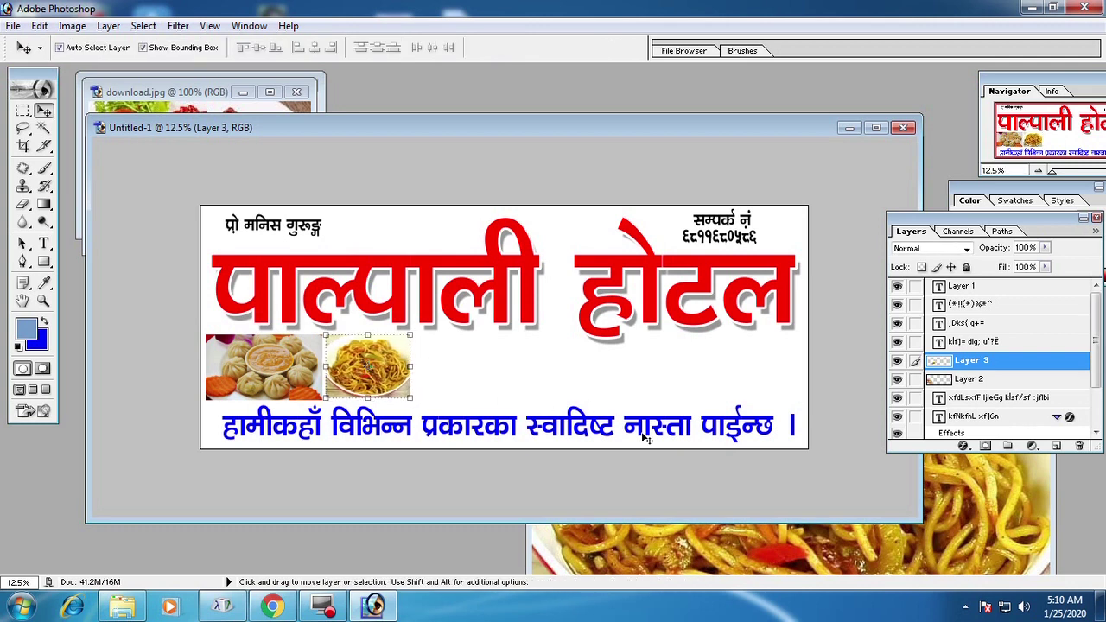
pyautogui.click(801, 549)
pyautogui.moveTo(791, 289); pyautogui.dragTo(265, 316)
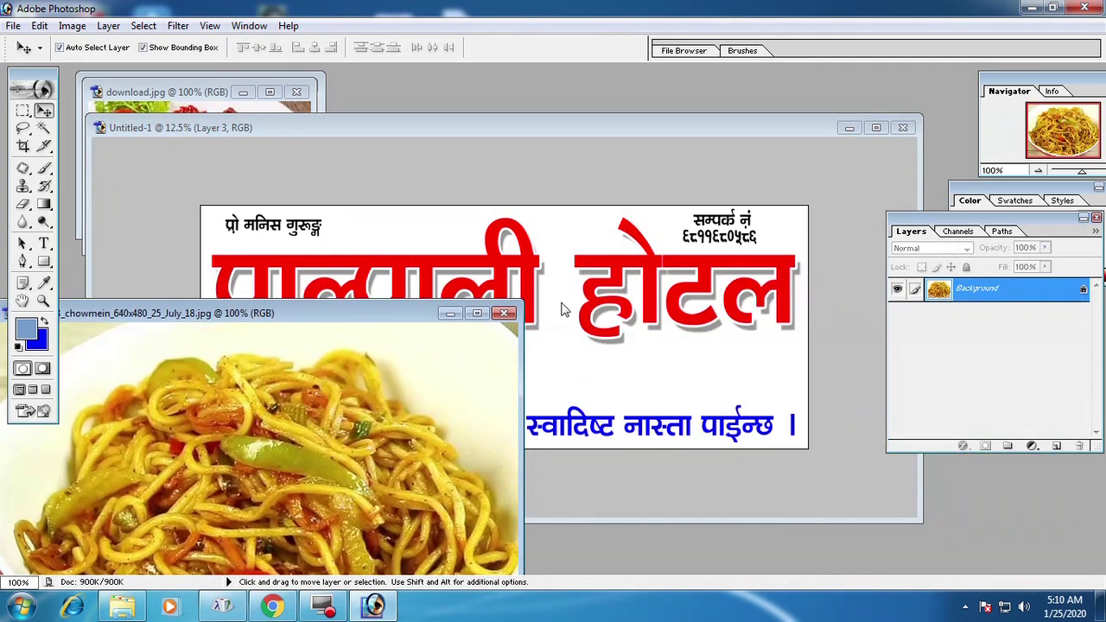
pyautogui.click(506, 314)
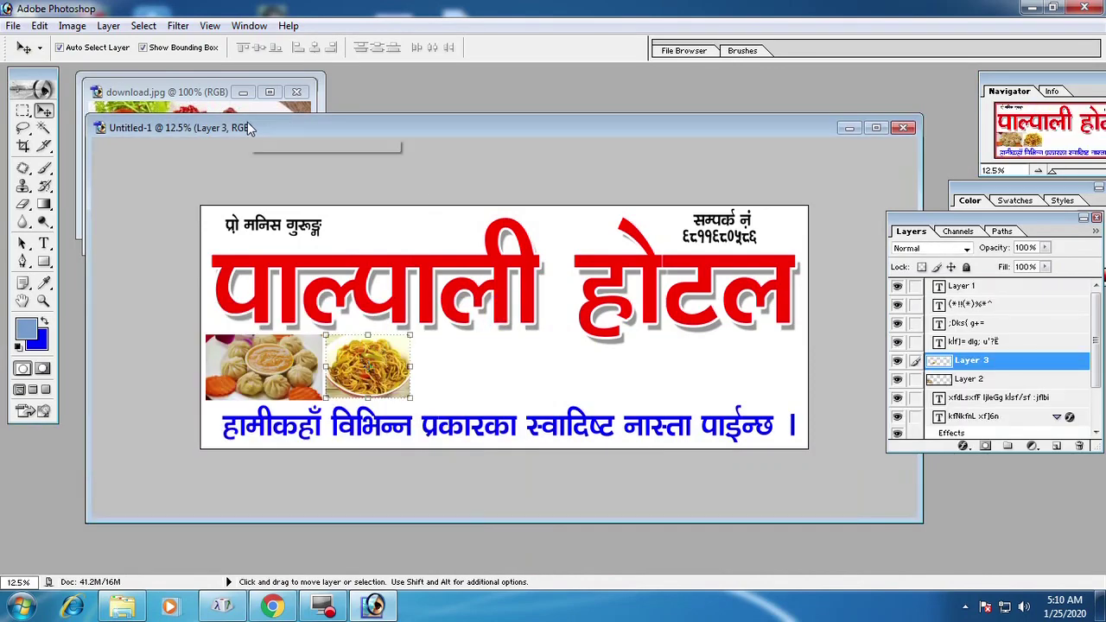
pyautogui.moveTo(254, 126); pyautogui.dragTo(361, 118)
pyautogui.moveTo(165, 143)
pyautogui.mouseDown()
pyautogui.moveTo(590, 364)
pyautogui.moveTo(700, 358)
pyautogui.mouseUp()
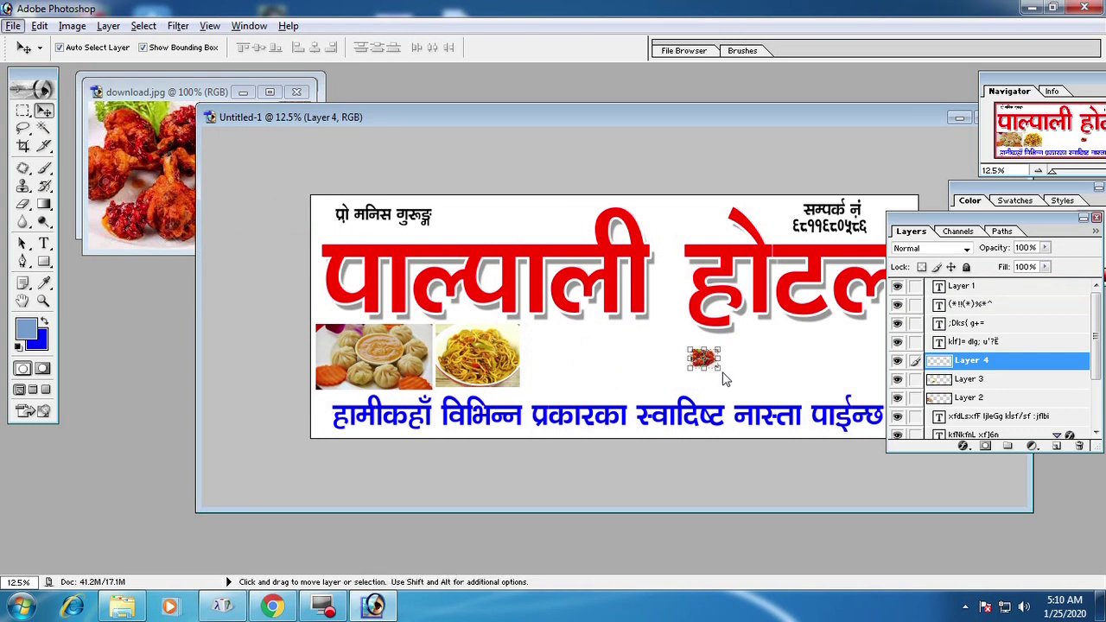
# Enlarge the chicken photo on Layer 4 to about 310%, keeping original proportions
pyautogui.hotkey('ctrl', 't')
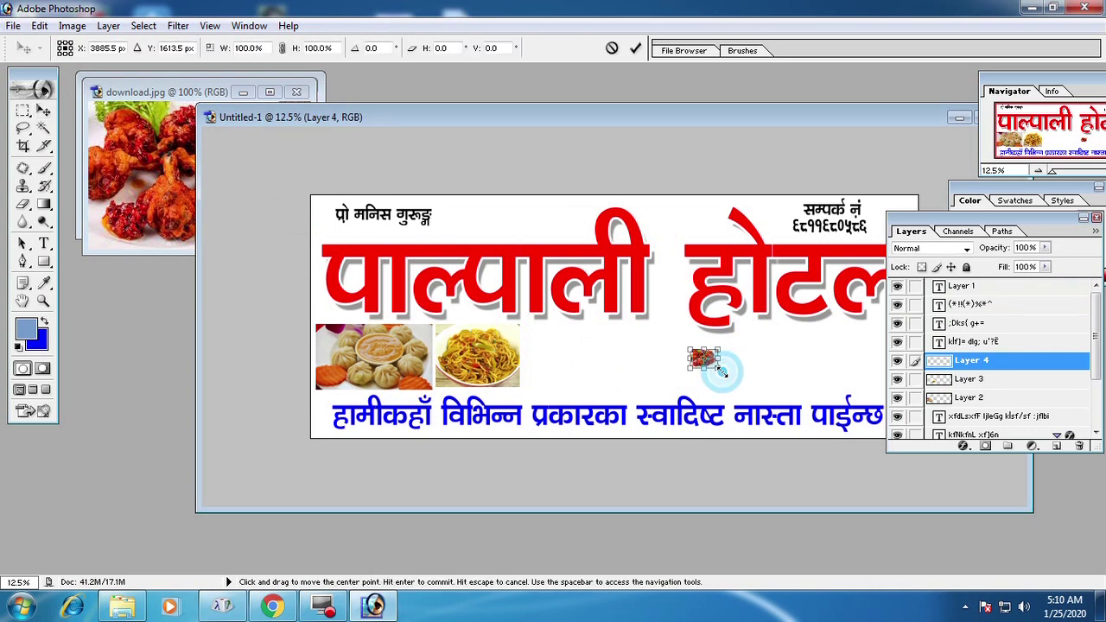
pyautogui.moveTo(719, 368); pyautogui.dragTo(750, 391)
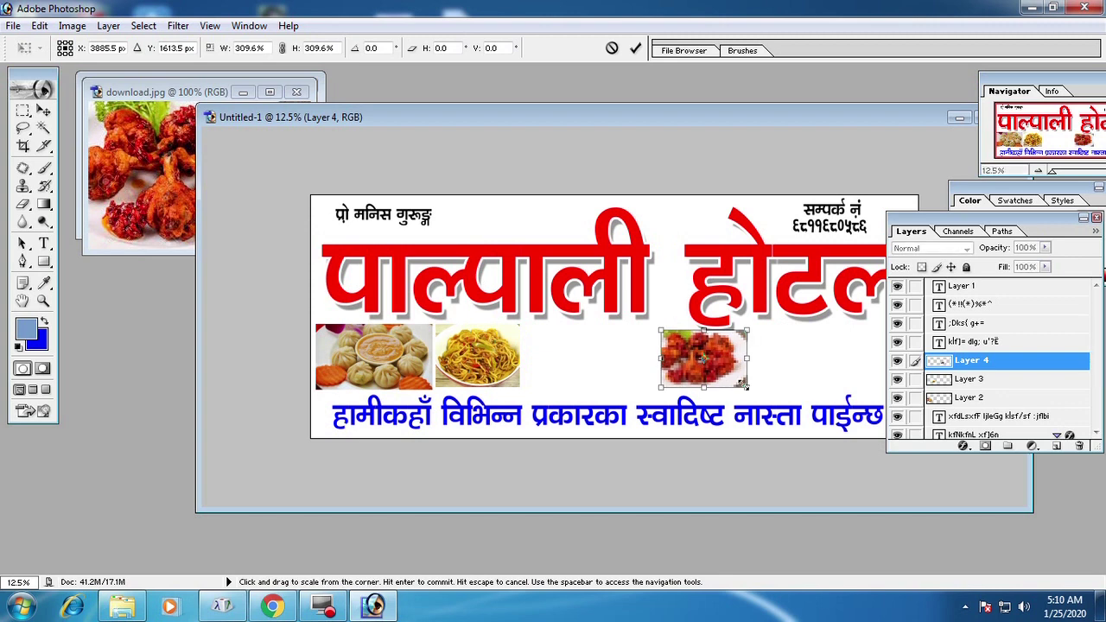
pyautogui.press('Return')
pyautogui.hotkey('ctrl', 't')
pyautogui.moveTo(747, 386)
pyautogui.mouseDown()
pyautogui.moveTo(743, 405)
pyautogui.moveTo(732, 394)
pyautogui.mouseUp()
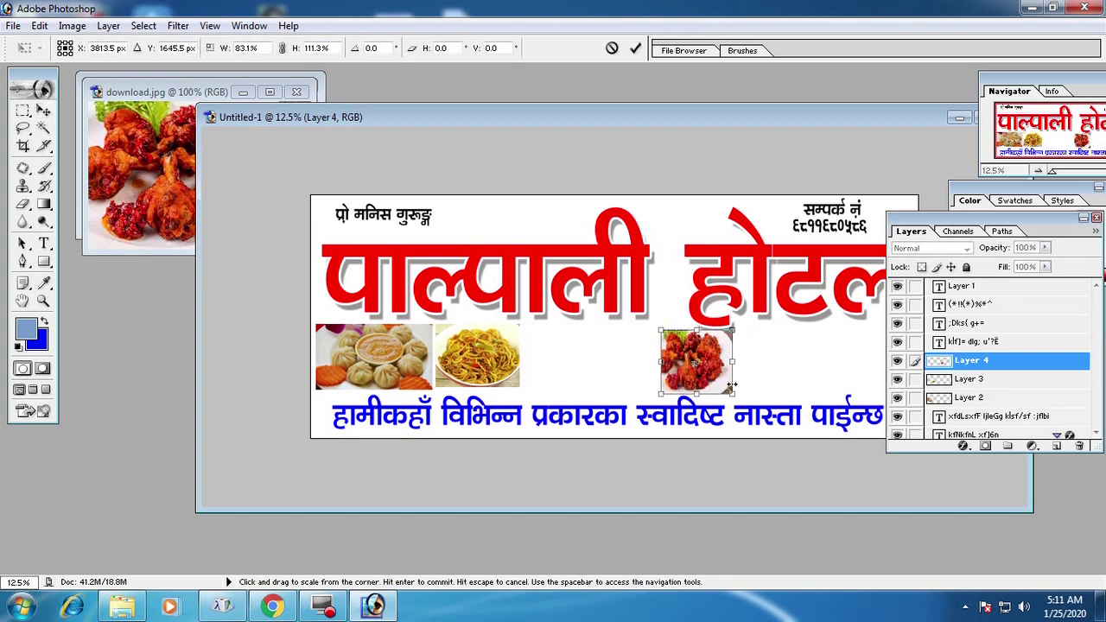
pyautogui.hotkey('ctrl', 'z')
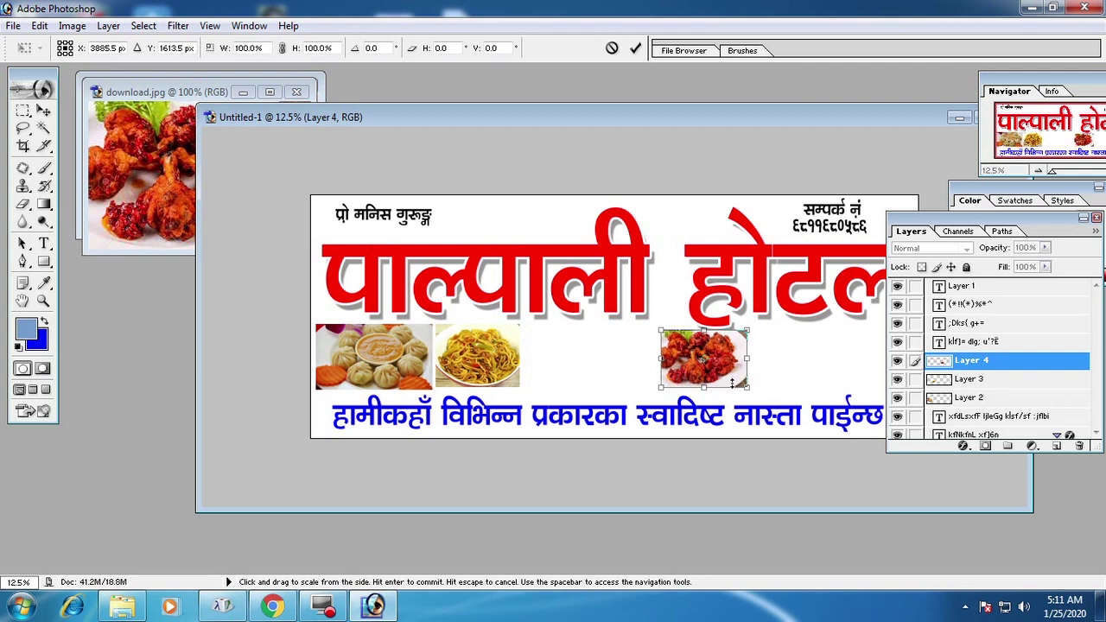
pyautogui.press('Return')
pyautogui.moveTo(630, 118); pyautogui.dragTo(541, 113)
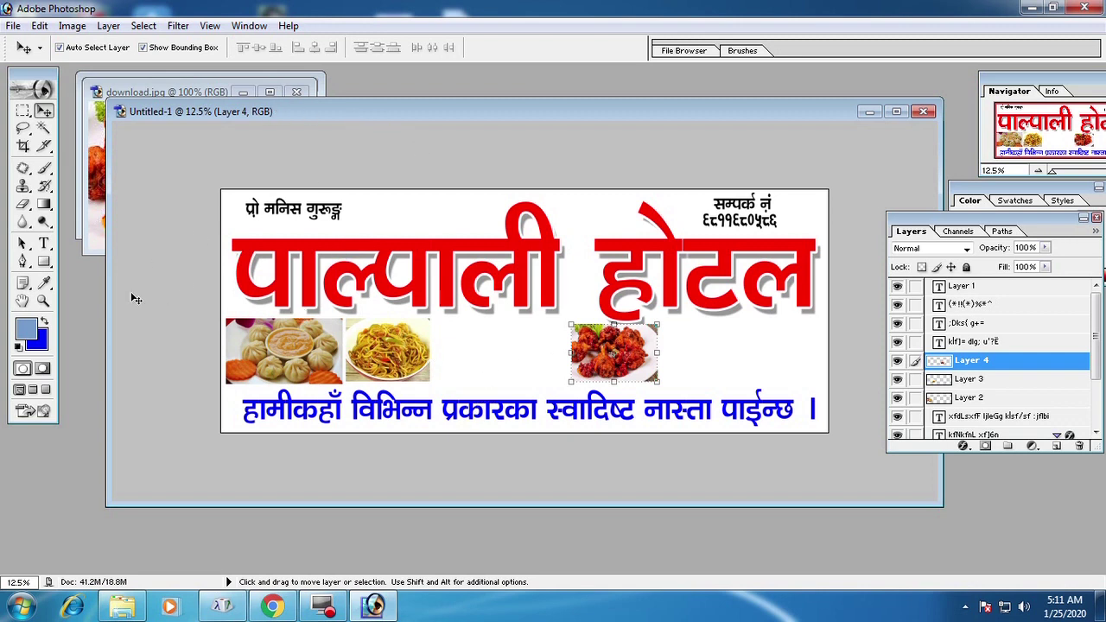
pyautogui.click(176, 26)
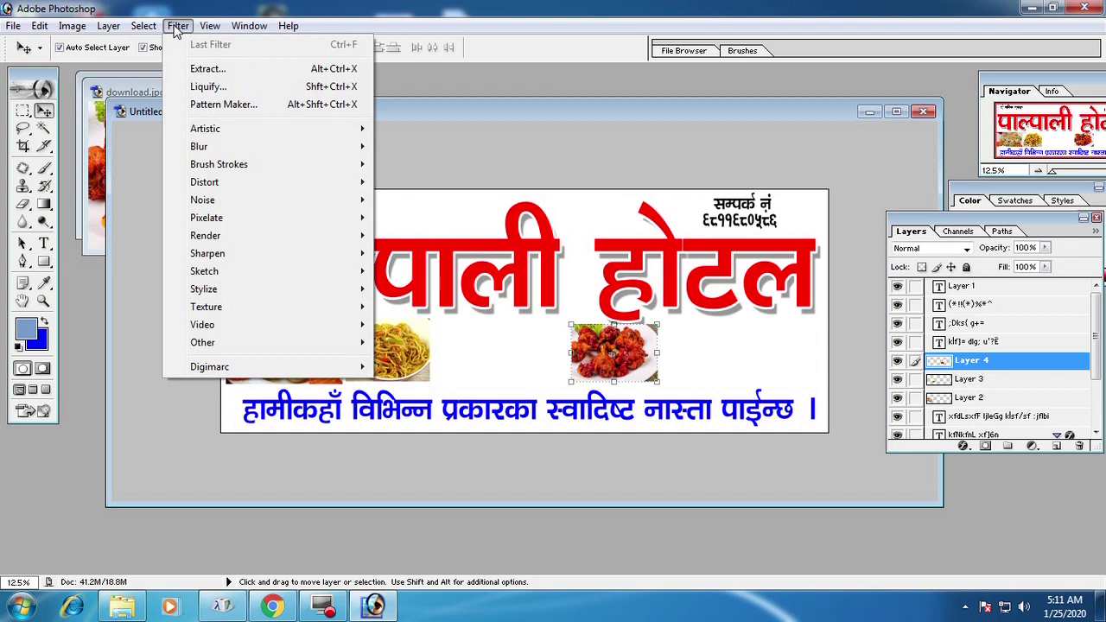
# Show rulers, place a horizontal guide at the food photos' bottom edge, and switch to download.jpg
pyautogui.click(210, 26)
pyautogui.click(210, 26)
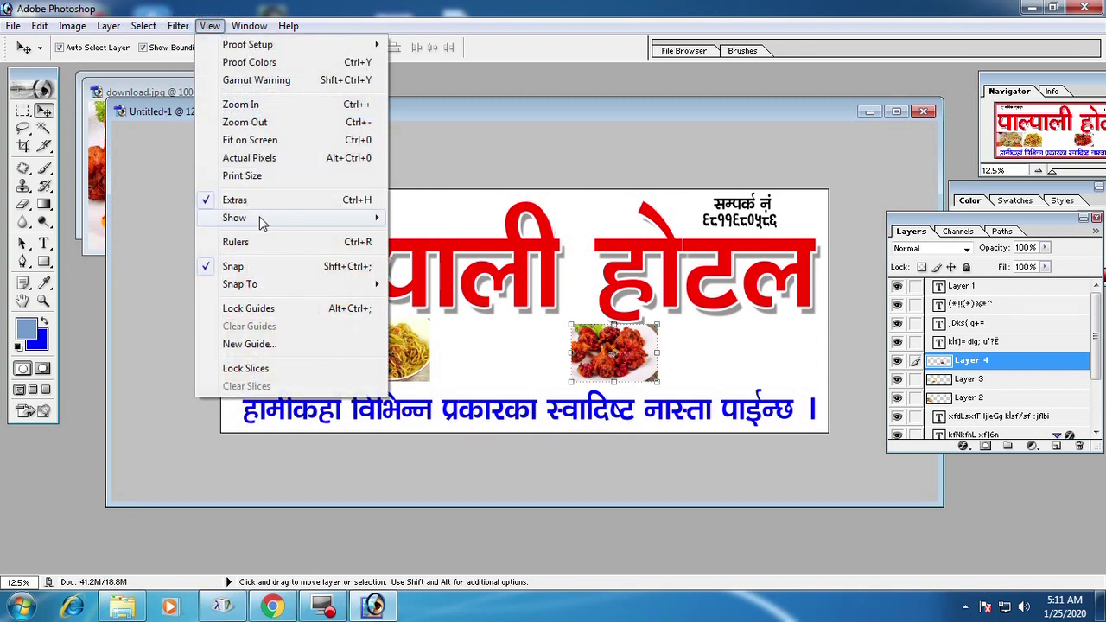
pyautogui.click(207, 248)
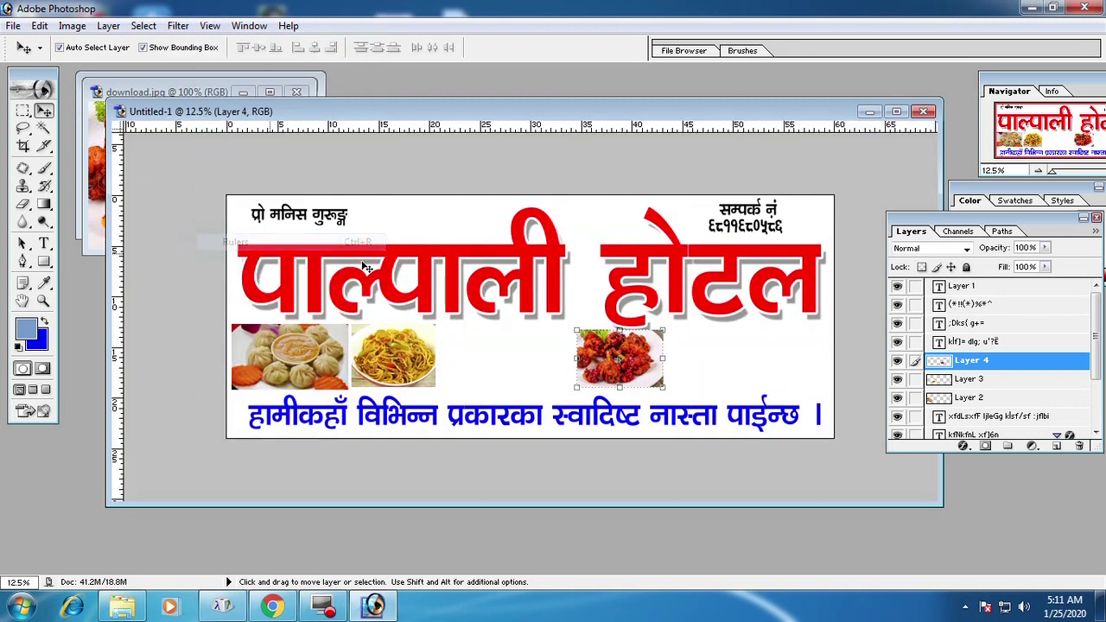
pyautogui.moveTo(524, 128)
pyautogui.mouseDown()
pyautogui.moveTo(526, 306)
pyautogui.moveTo(540, 389)
pyautogui.mouseUp()
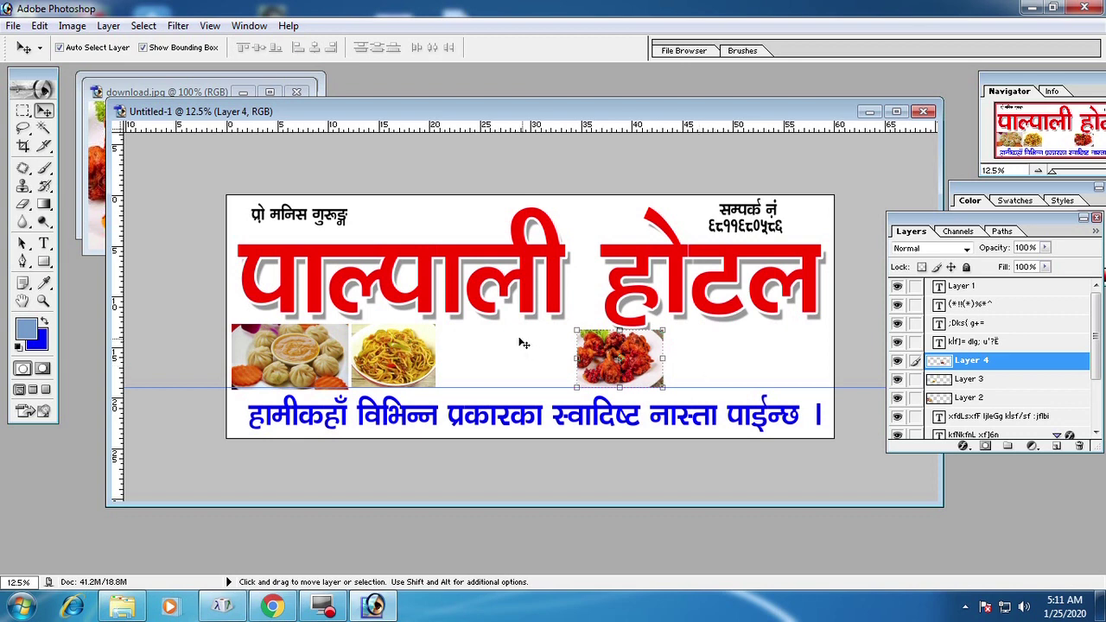
pyautogui.moveTo(158, 112); pyautogui.dragTo(234, 131)
pyautogui.click(162, 94)
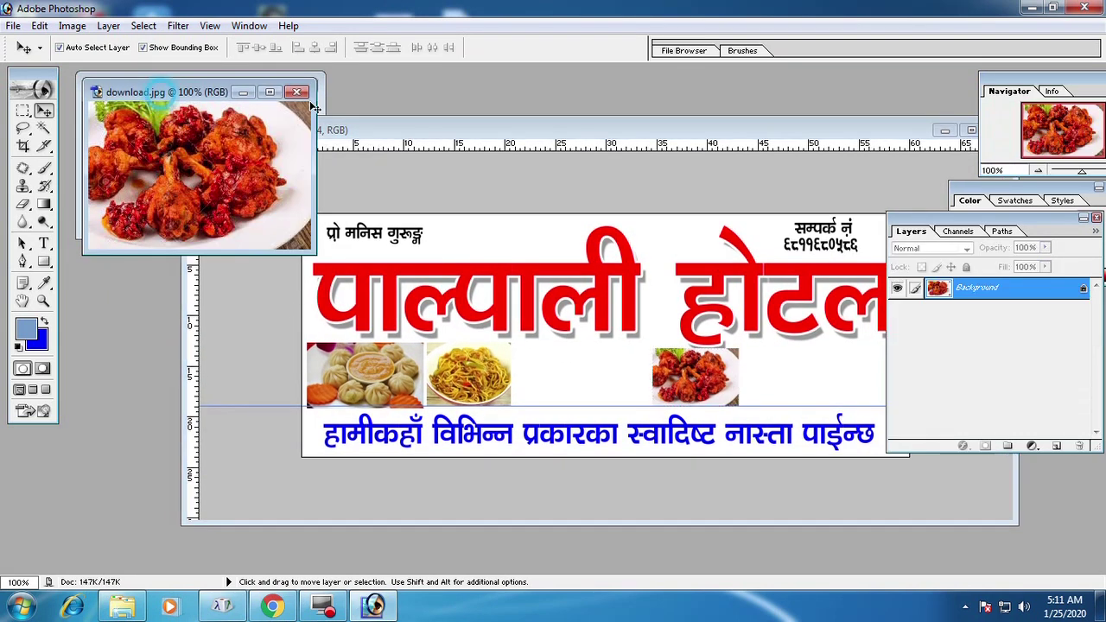
# Close download.jpg, then copy the samosa photo into the banner, enlarged and nudged down onto the guide
pyautogui.click(297, 92)
pyautogui.click(163, 129)
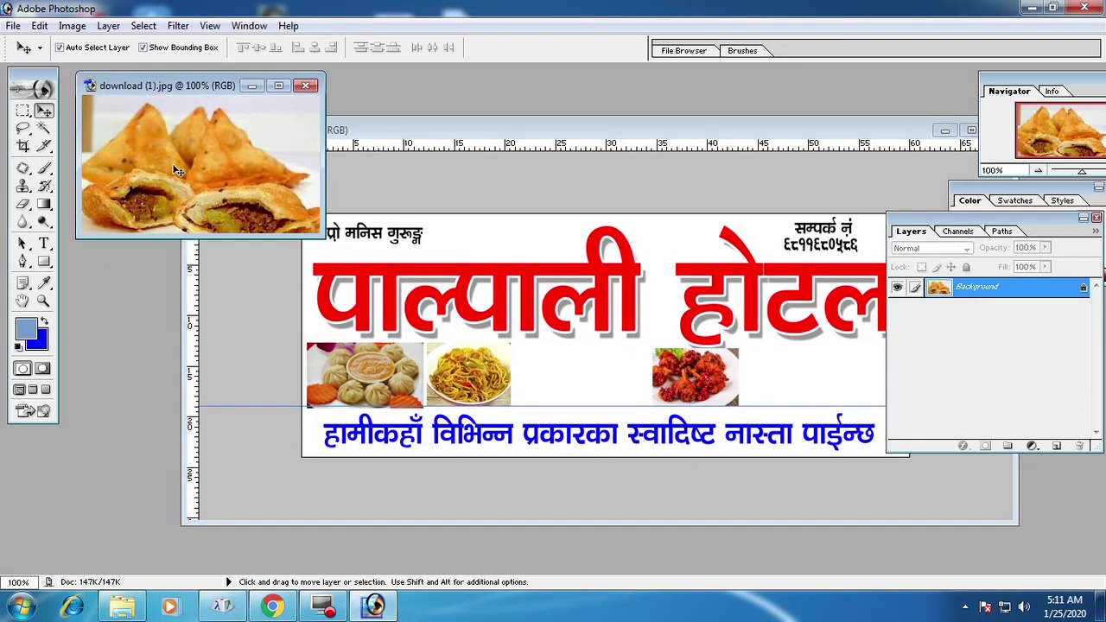
pyautogui.moveTo(177, 170); pyautogui.dragTo(748, 351)
pyautogui.moveTo(709, 137)
pyautogui.mouseDown()
pyautogui.moveTo(536, 134)
pyautogui.moveTo(446, 113)
pyautogui.mouseUp()
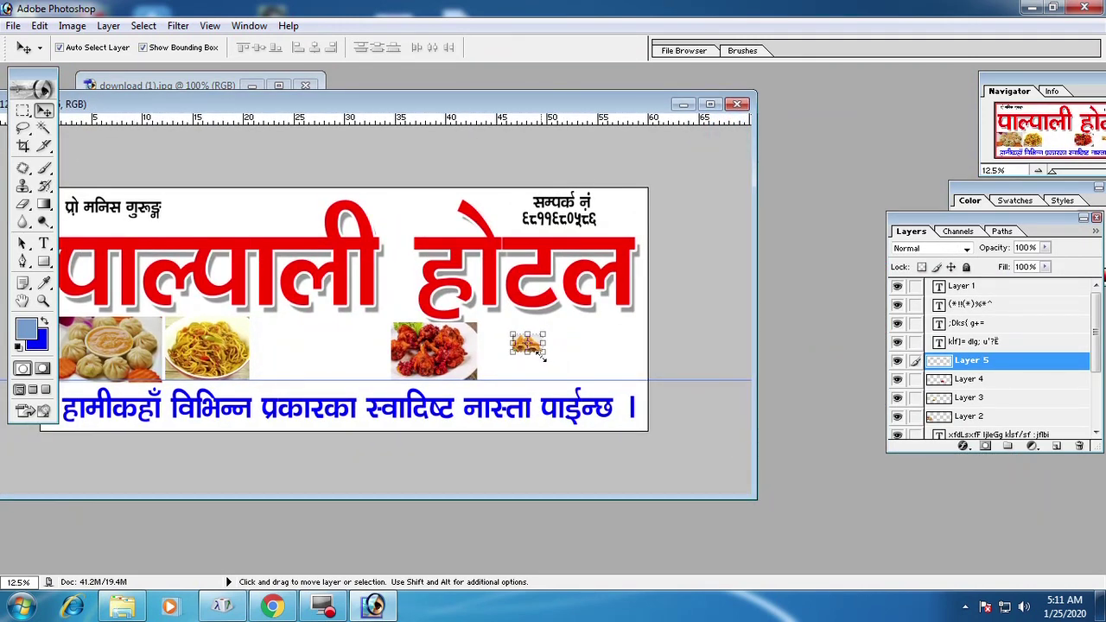
pyautogui.moveTo(542, 355); pyautogui.dragTo(572, 387)
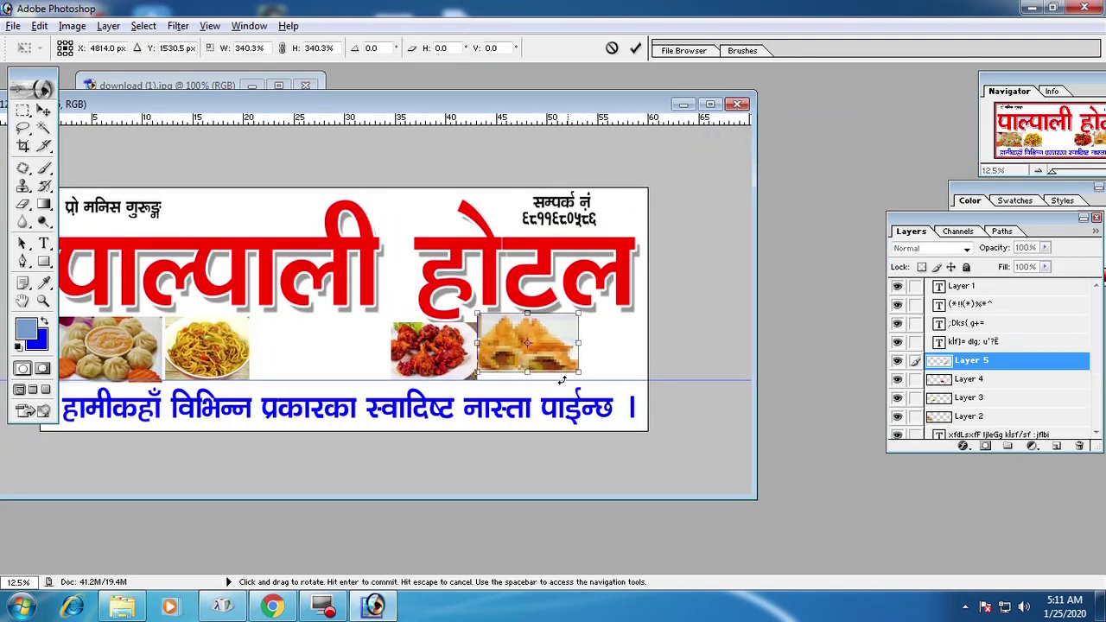
pyautogui.doubleClick(535, 365)
pyautogui.press('Down')
pyautogui.press('Down')
pyautogui.press('Down')
pyautogui.press('Down')
pyautogui.press('Down')
pyautogui.press('Down')
pyautogui.press('Down')
pyautogui.press('Down')
pyautogui.press('Down')
pyautogui.press('Down')
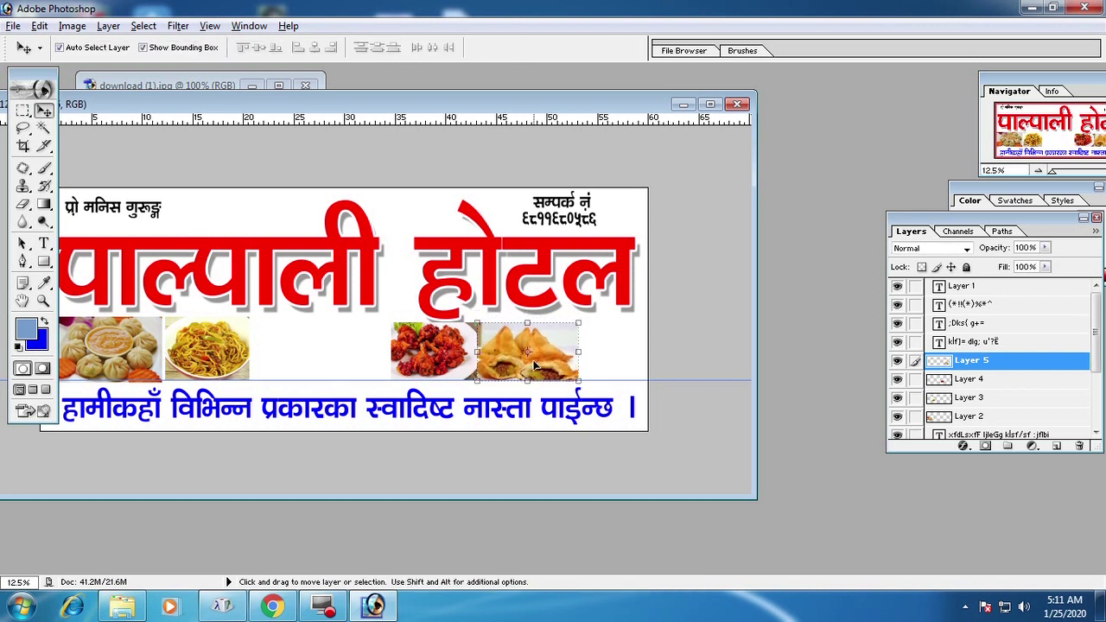
# Move the samosa to the banner's right edge with the chicken photo beside it
pyautogui.moveTo(531, 363); pyautogui.dragTo(600, 363)
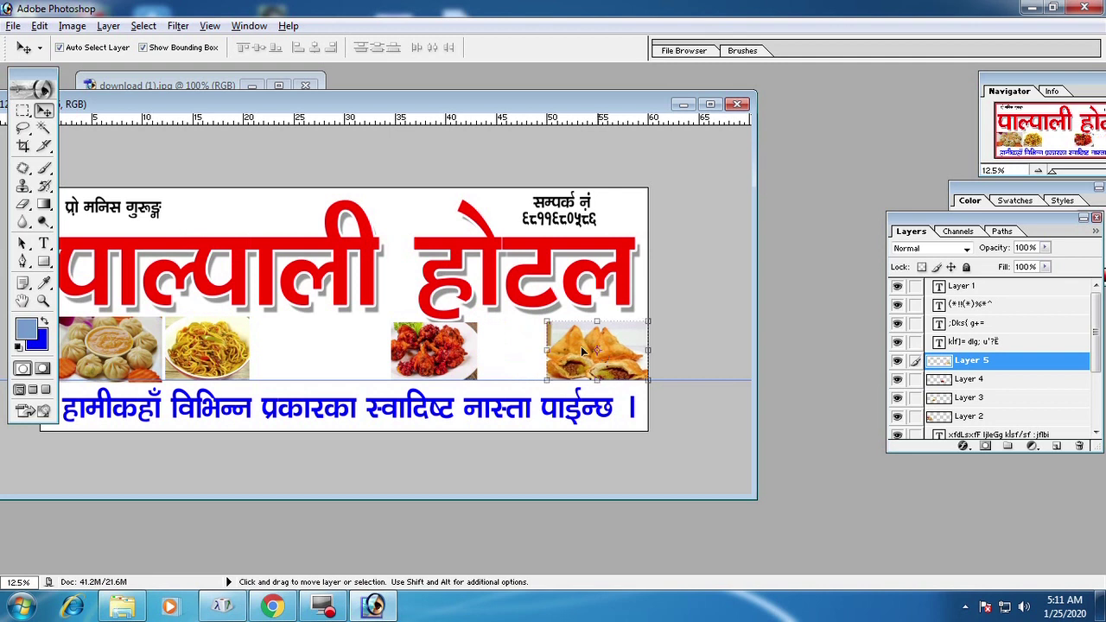
pyautogui.moveTo(439, 346); pyautogui.dragTo(499, 347)
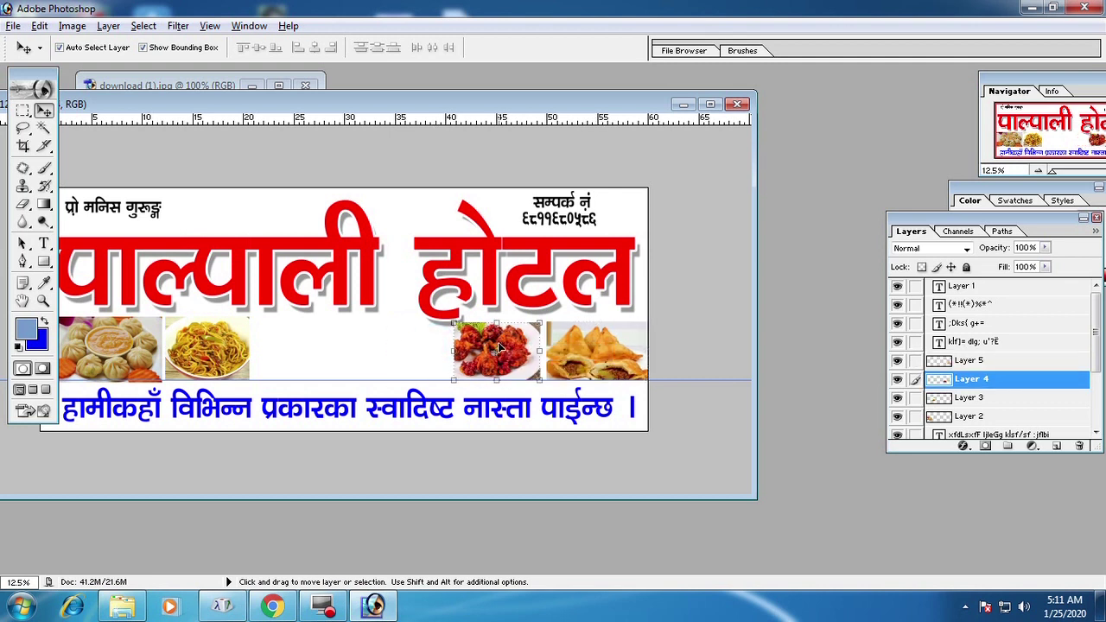
pyautogui.press('Right')
pyautogui.press('Right')
pyautogui.press('Right')
pyautogui.press('Right')
pyautogui.press('Right')
pyautogui.press('Right')
pyautogui.press('Right')
pyautogui.press('Right')
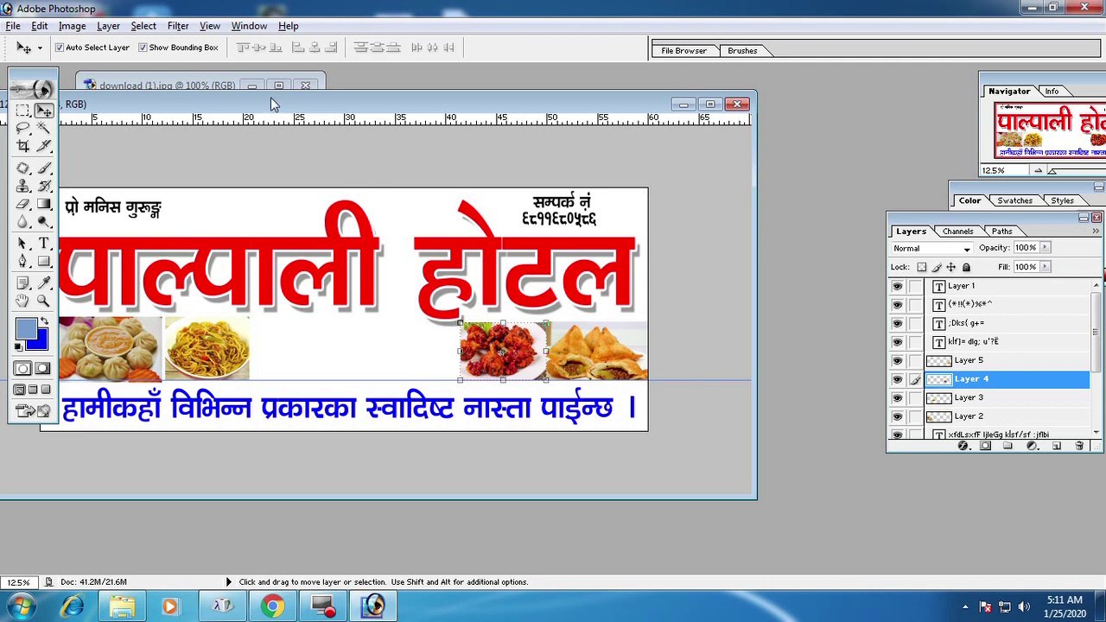
pyautogui.moveTo(274, 103); pyautogui.dragTo(401, 100)
pyautogui.click(543, 352)
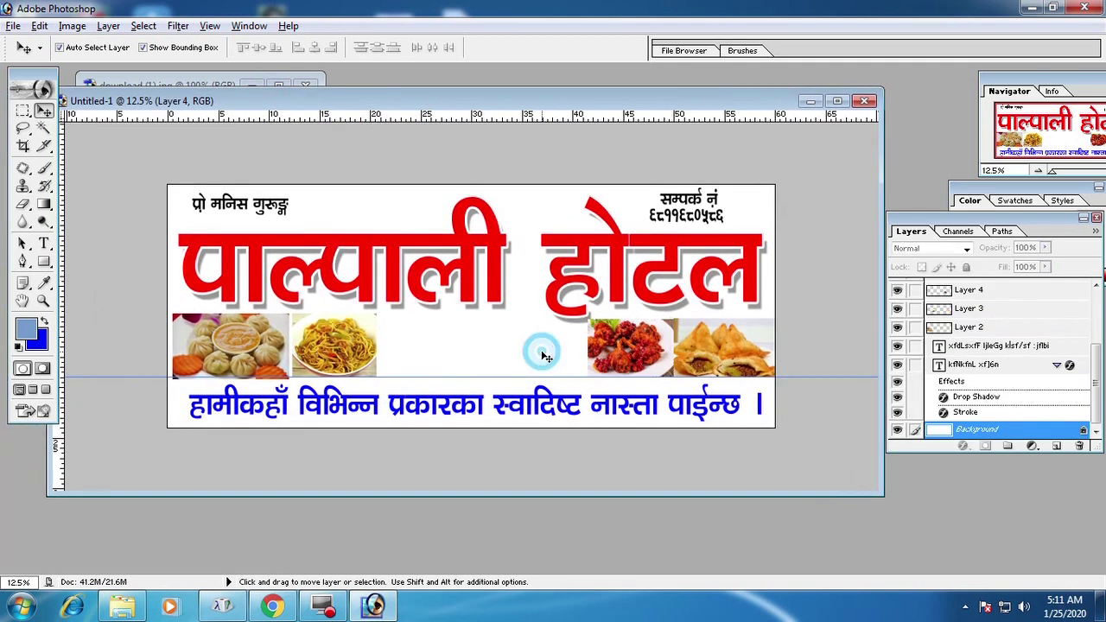
# Dismiss the locked-layer alert, nudge the chicken photo beside the samosa, and select the blue tagline's layer
pyautogui.press('Right')
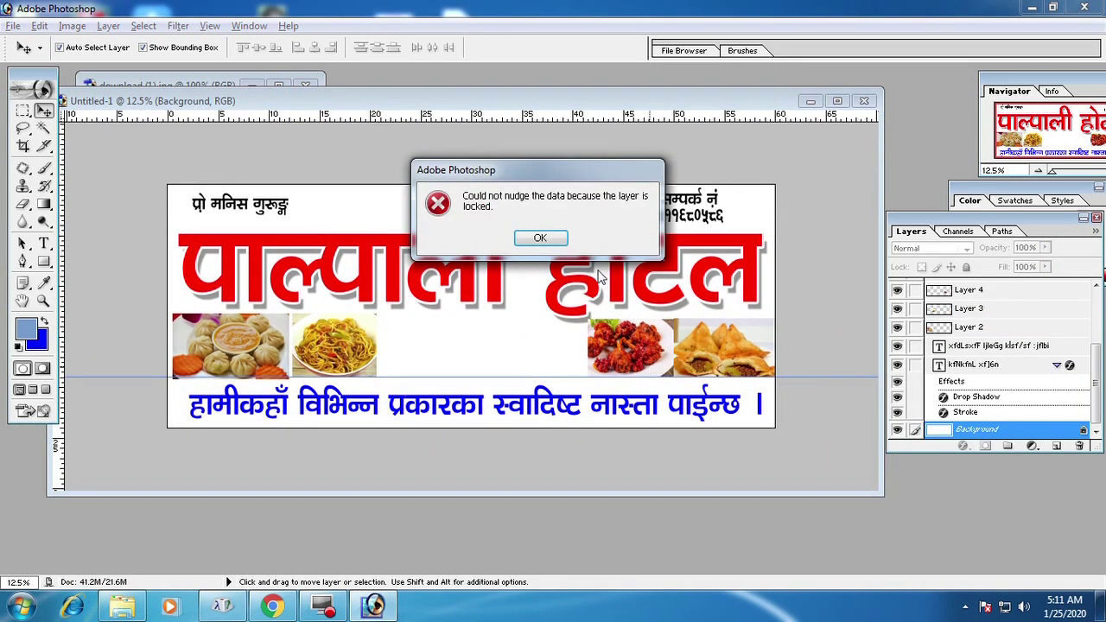
pyautogui.click(543, 237)
pyautogui.moveTo(626, 353); pyautogui.dragTo(640, 367)
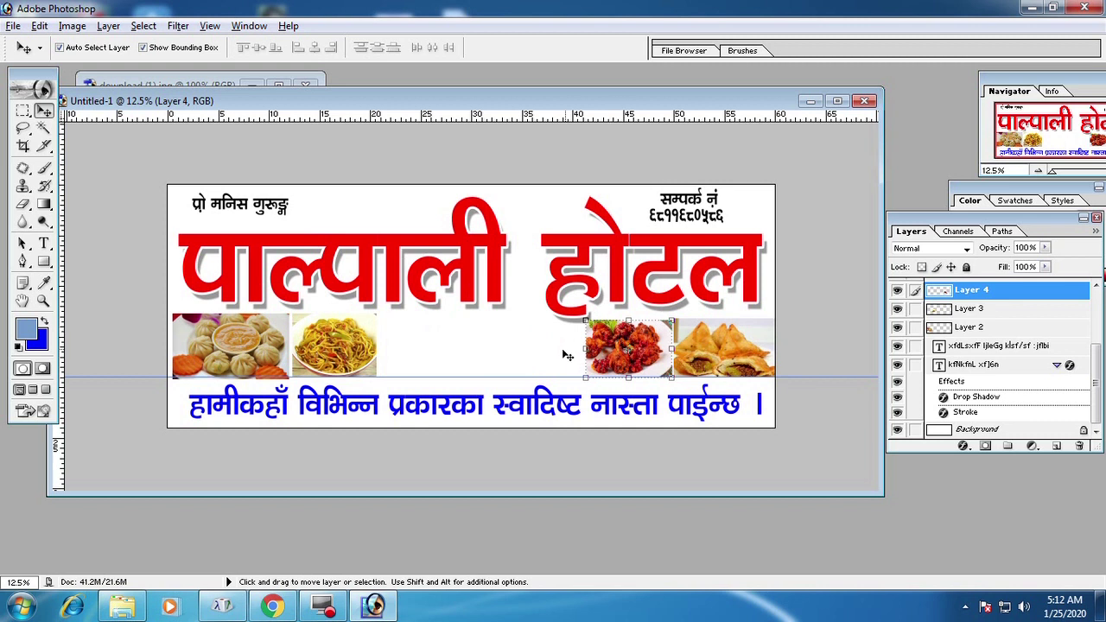
pyautogui.rightClick(413, 402)
pyautogui.click(425, 406)
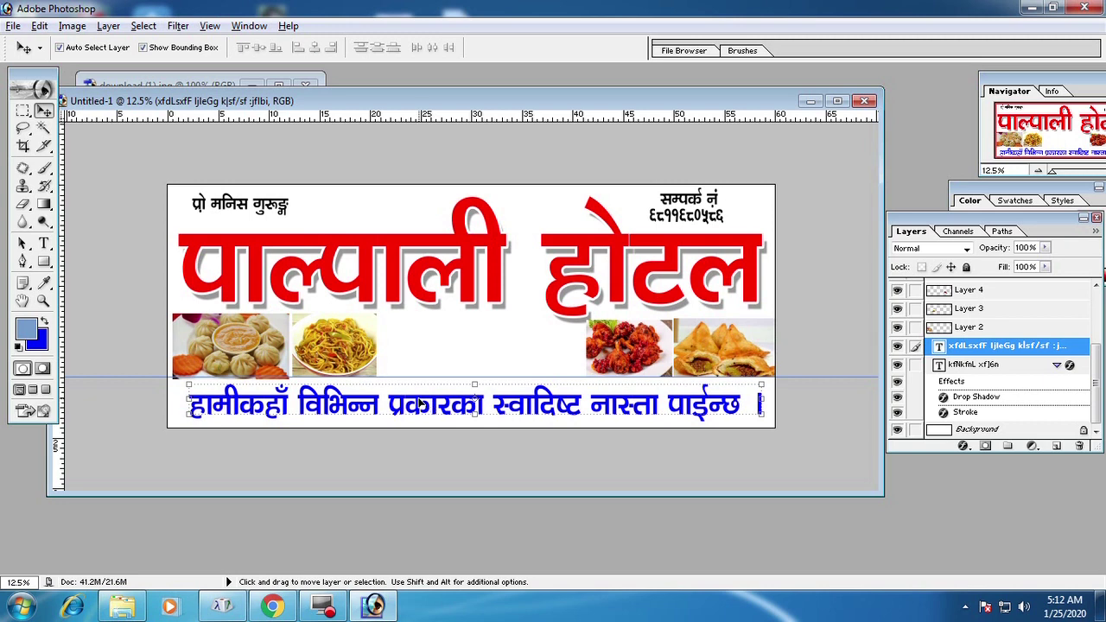
# Alt-drag a copy of the blue tagline above the photos and scale it to about a third
pyautogui.moveTo(421, 404); pyautogui.dragTo(428, 354)
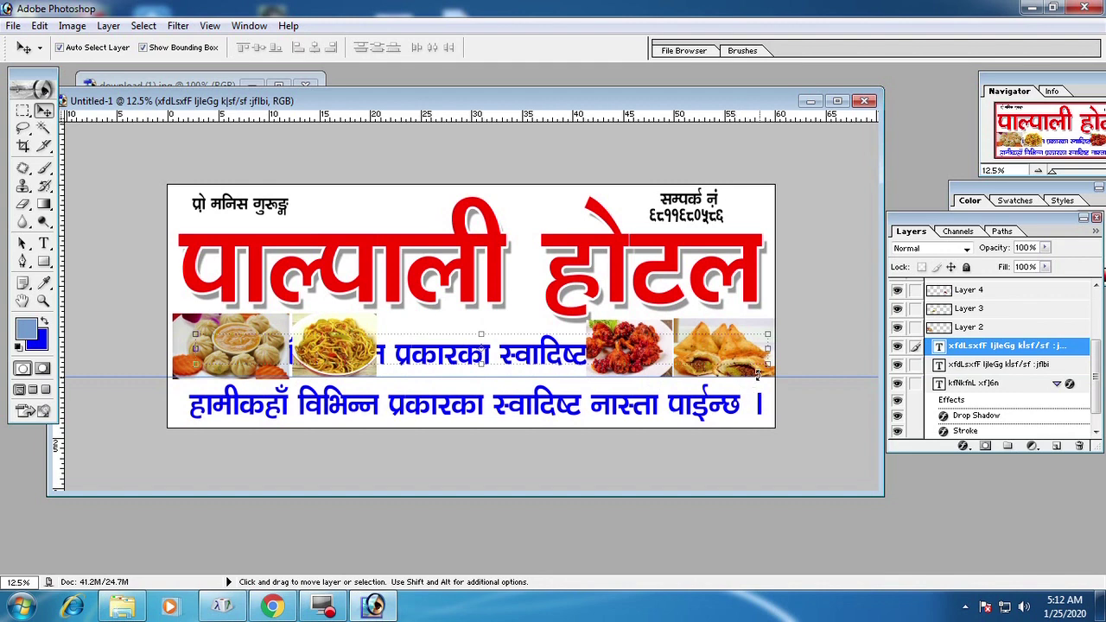
pyautogui.moveTo(768, 364); pyautogui.dragTo(654, 370)
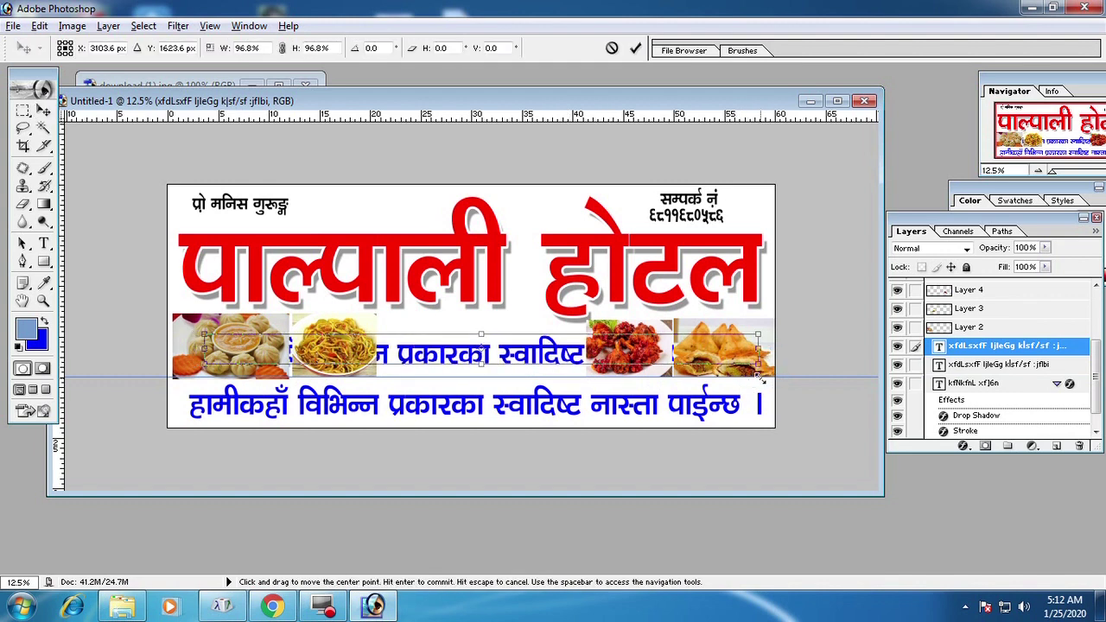
pyautogui.moveTo(654, 370); pyautogui.dragTo(579, 367)
pyautogui.press('Return')
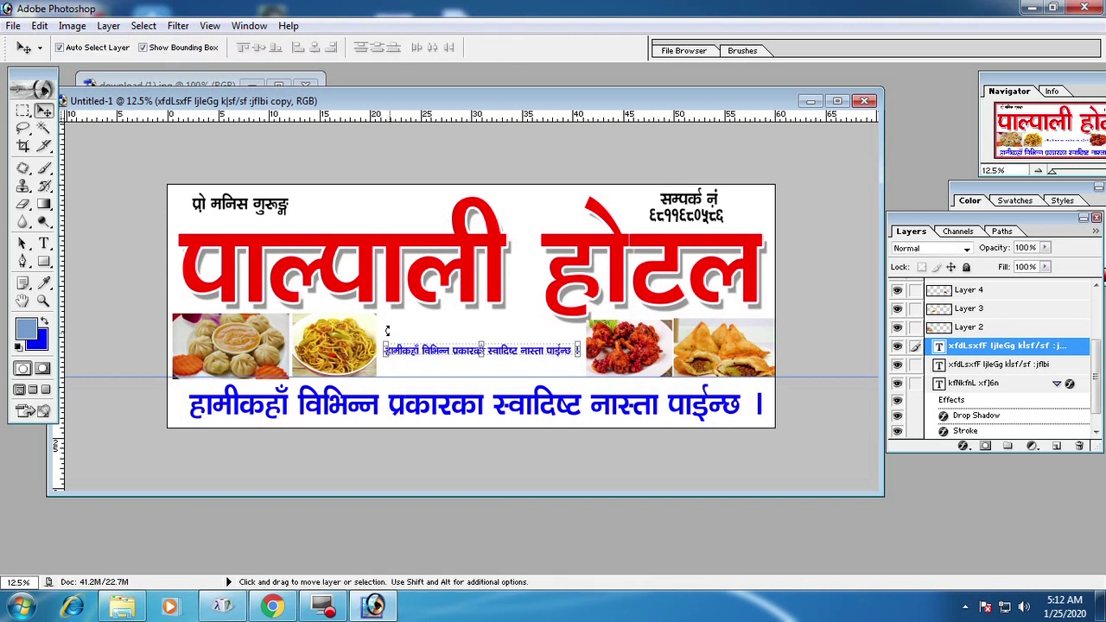
# Replace the small copy's text with the hotel's address
pyautogui.click(48, 245)
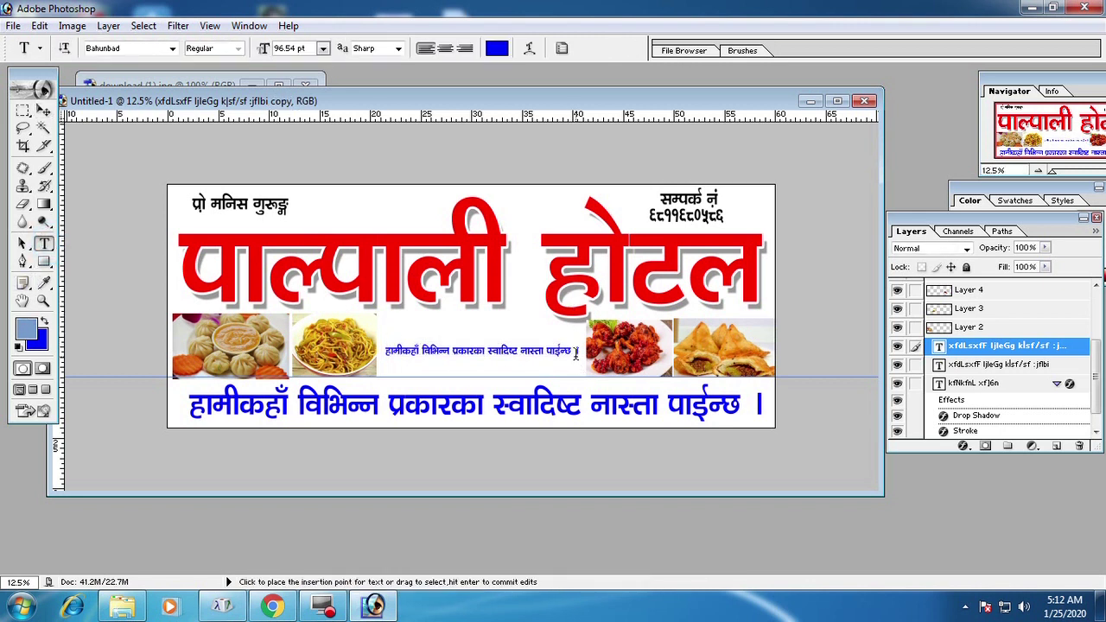
pyautogui.click(578, 350)
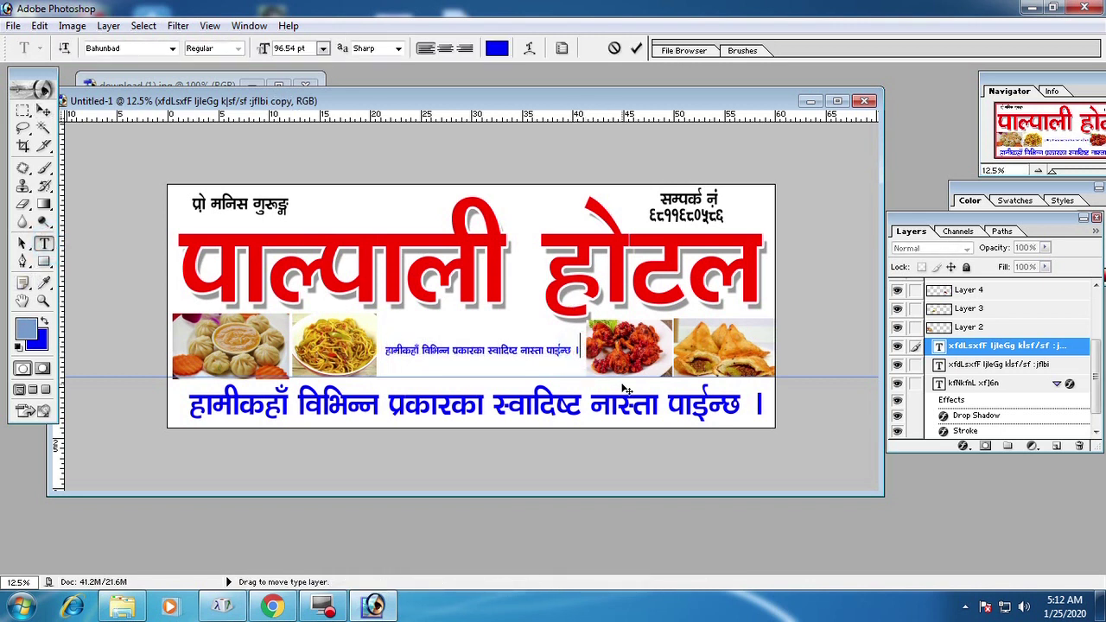
pyautogui.press('BackSpace')
pyautogui.press('BackSpace')
pyautogui.press('BackSpace')
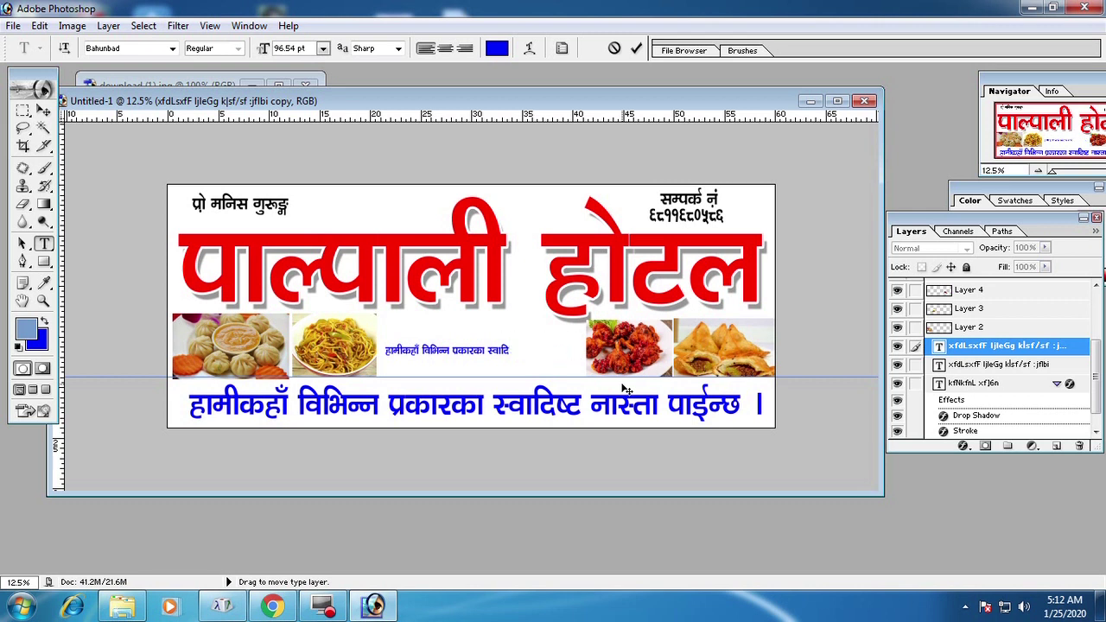
pyautogui.press('BackSpace')
pyautogui.press('BackSpace')
pyautogui.press('BackSpace')
pyautogui.press('BackSpace')
pyautogui.press('BackSpace')
pyautogui.press('BackSpace')
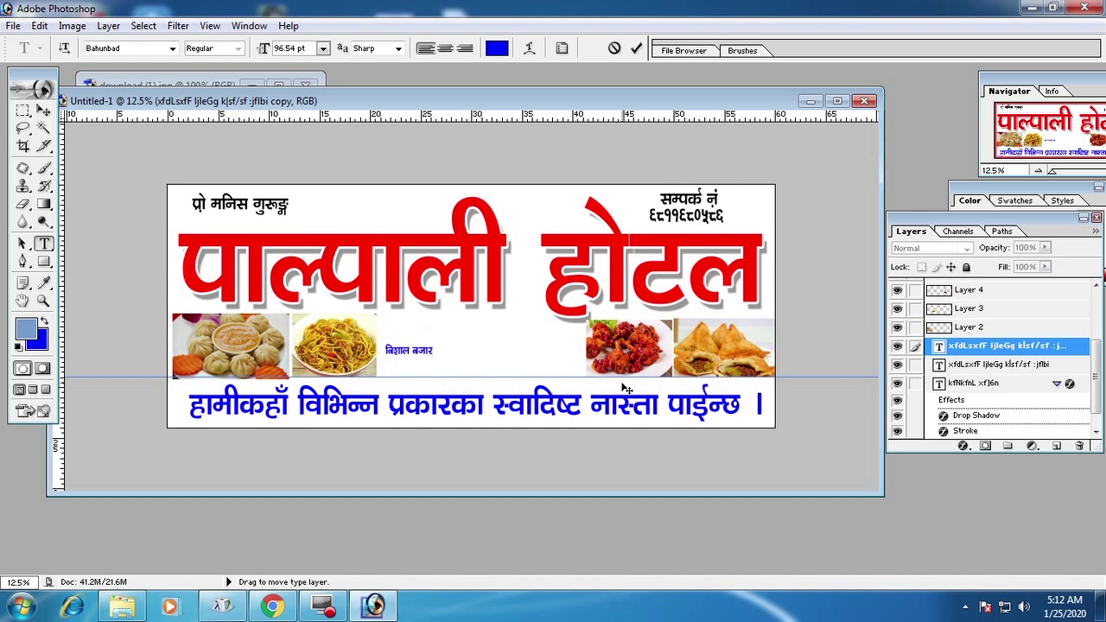
pyautogui.write('k')
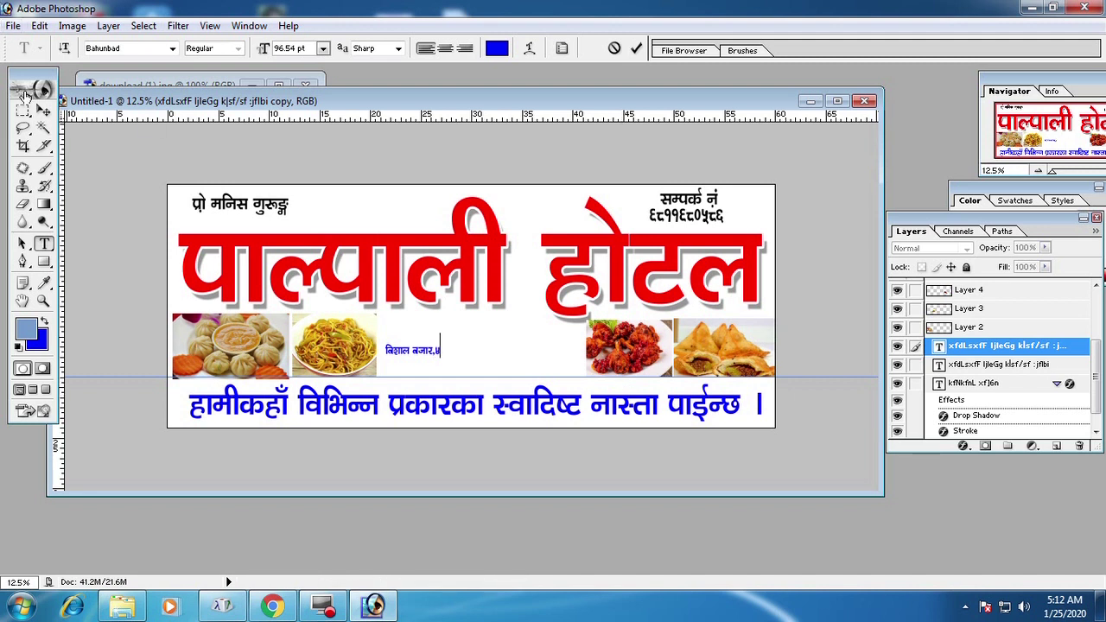
pyautogui.click(44, 111)
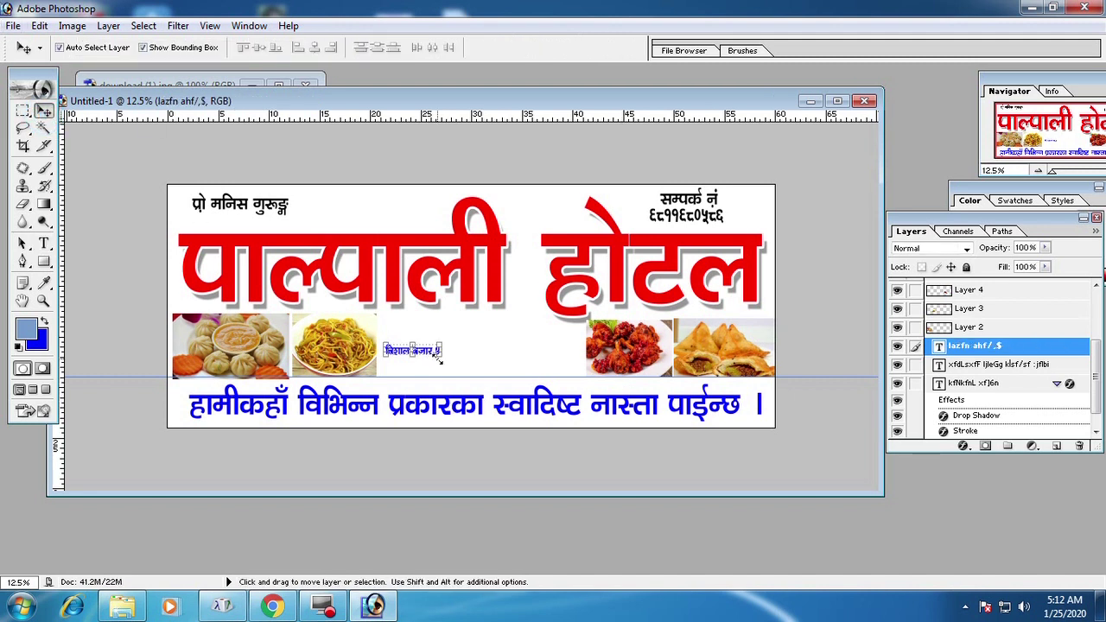
# Enlarge the बिशाल बजार-४ address text between the photos
pyautogui.moveTo(440, 359)
pyautogui.mouseDown()
pyautogui.moveTo(459, 373)
pyautogui.moveTo(484, 333)
pyautogui.mouseUp()
pyautogui.press('Return')
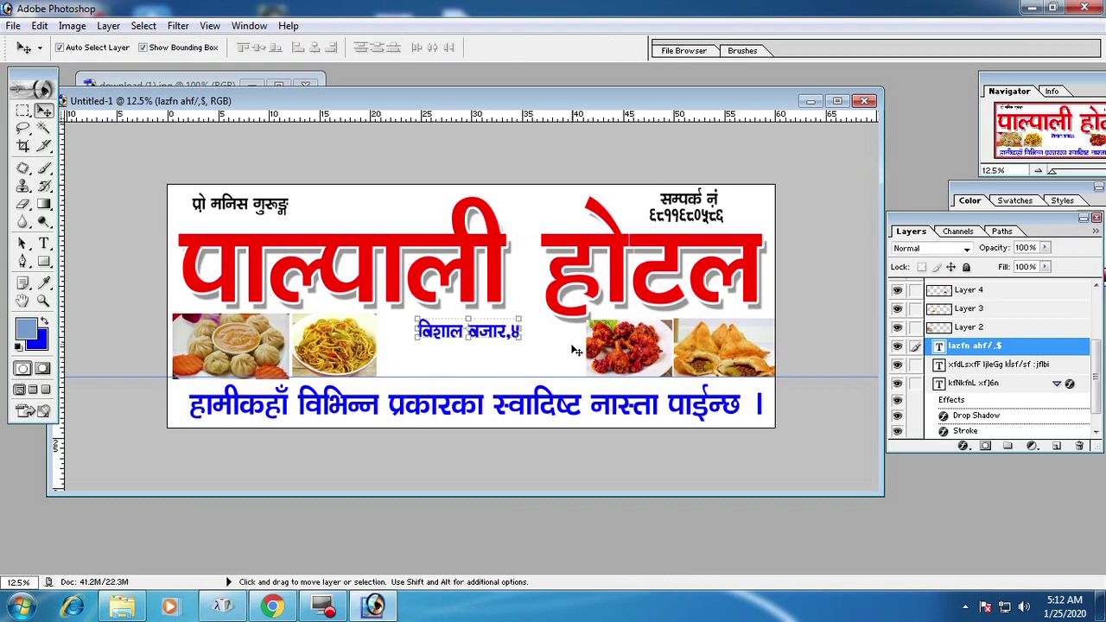
pyautogui.moveTo(522, 344); pyautogui.dragTo(545, 358)
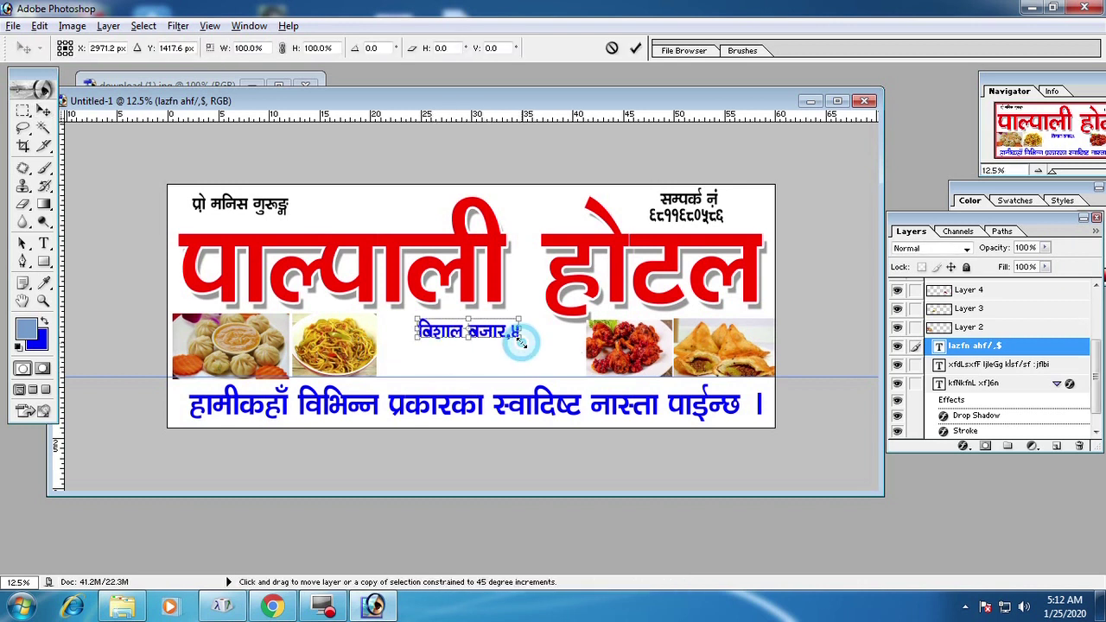
pyautogui.doubleClick(464, 339)
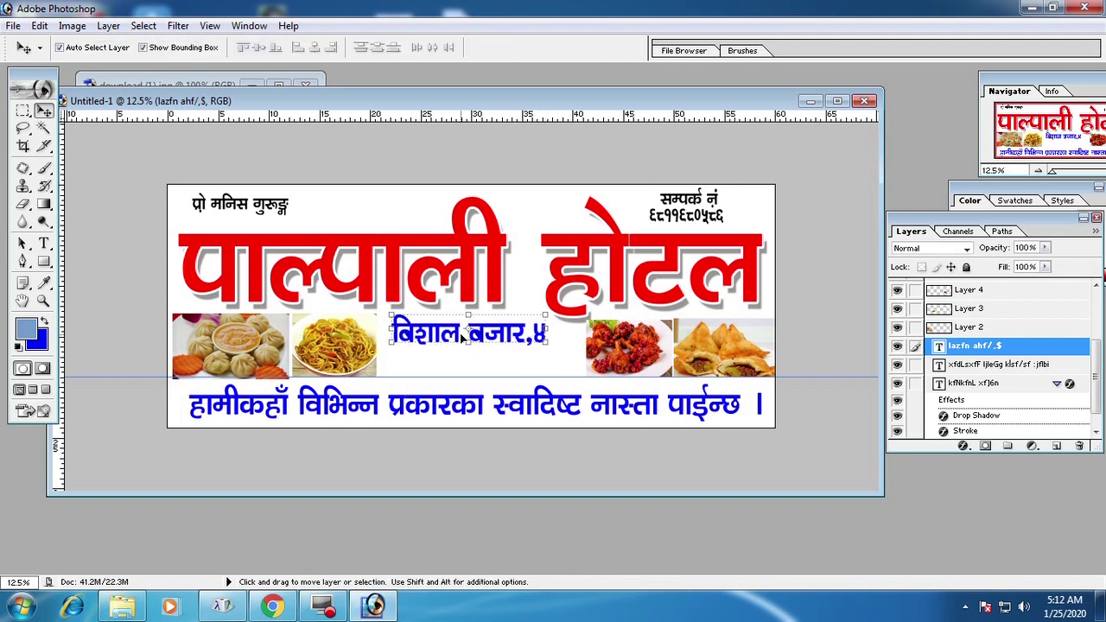
# Duplicate the address line below and retype it as तानसेन,पाल्पा
pyautogui.keyDown('alt'); pyautogui.moveTo(449, 343); pyautogui.dragTo(460, 363); pyautogui.keyUp('alt')
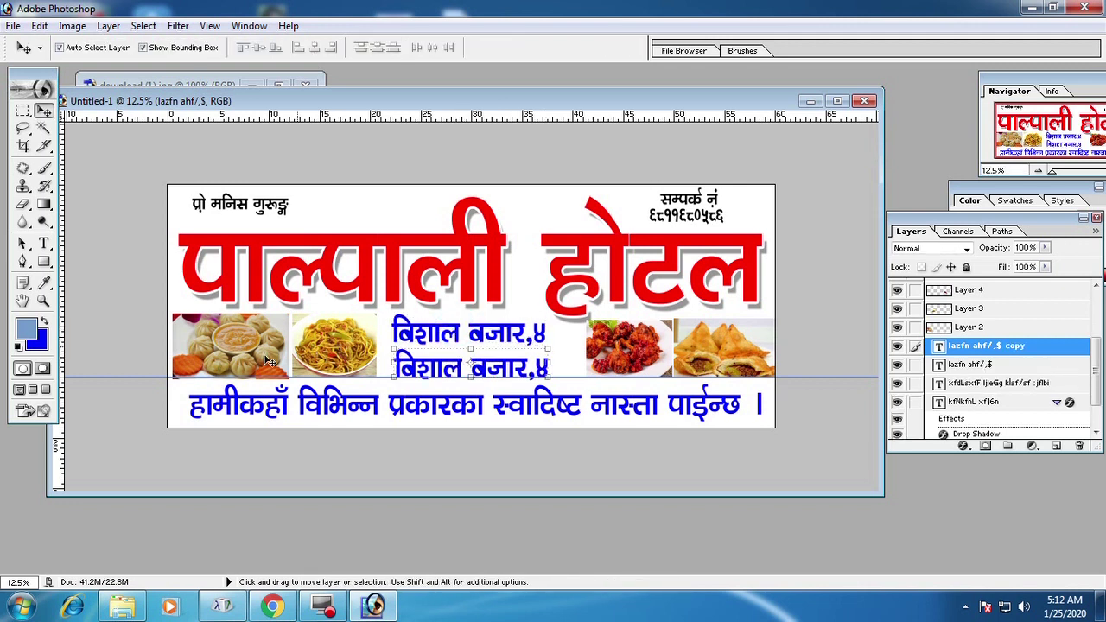
pyautogui.click(45, 244)
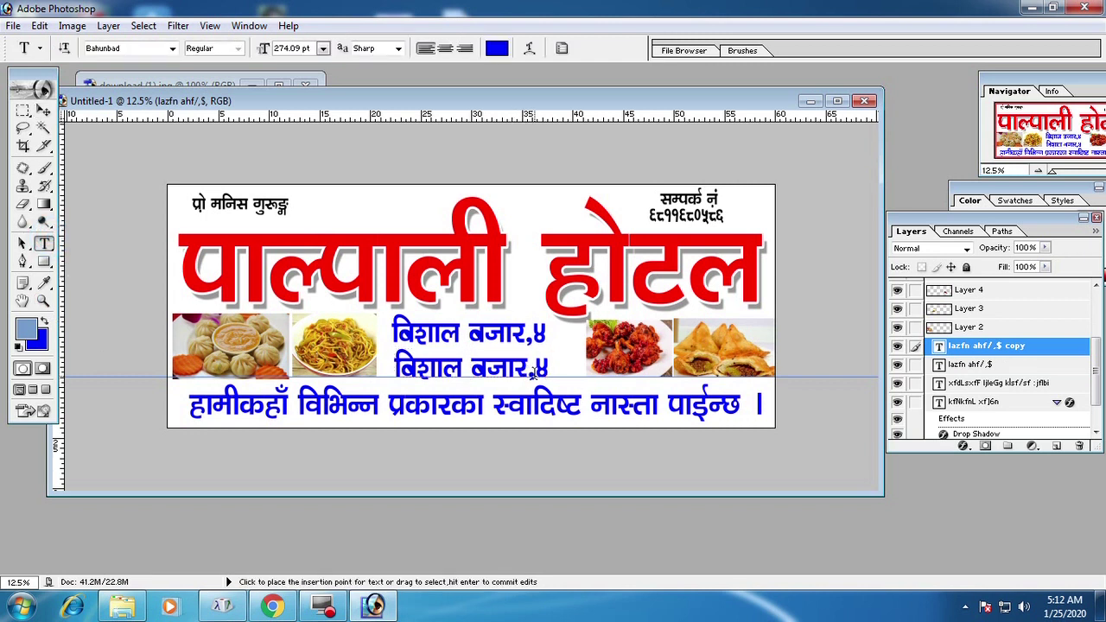
pyautogui.click(546, 371)
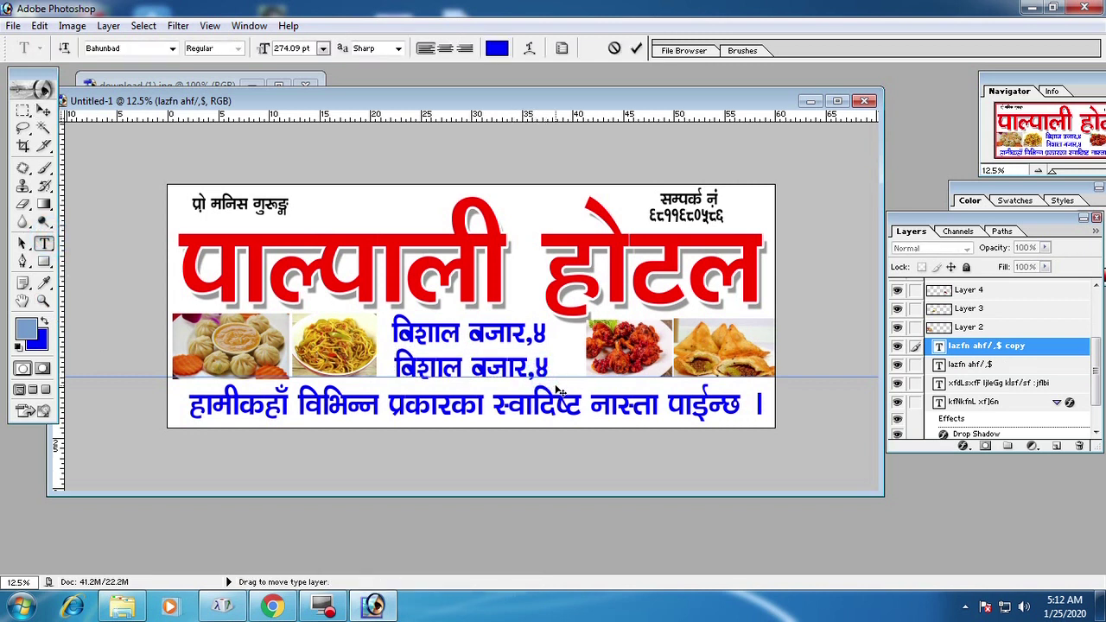
pyautogui.press('BackSpace')
pyautogui.press('BackSpace')
pyautogui.press('BackSpace')
pyautogui.press('BackSpace')
pyautogui.press('BackSpace')
pyautogui.press('BackSpace')
pyautogui.press('BackSpace')
pyautogui.press('BackSpace')
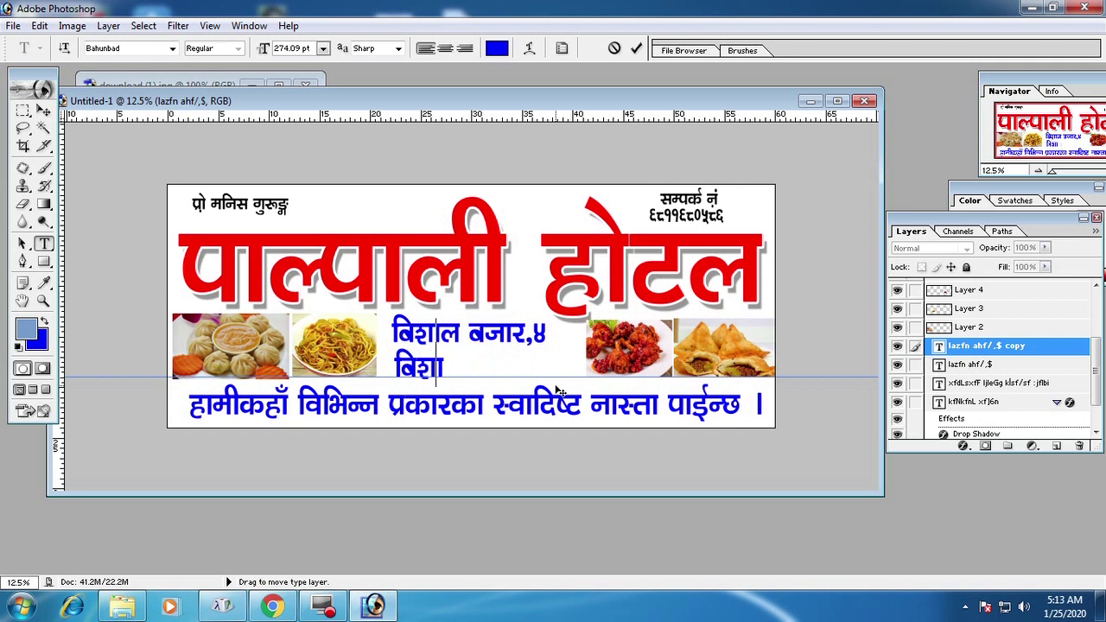
pyautogui.press('BackSpace')
pyautogui.press('BackSpace')
pyautogui.press('BackSpace')
pyautogui.press('BackSpace')
pyautogui.write('tf')
pyautogui.write('g')
pyautogui.write(';]g')
pyautogui.write(',')
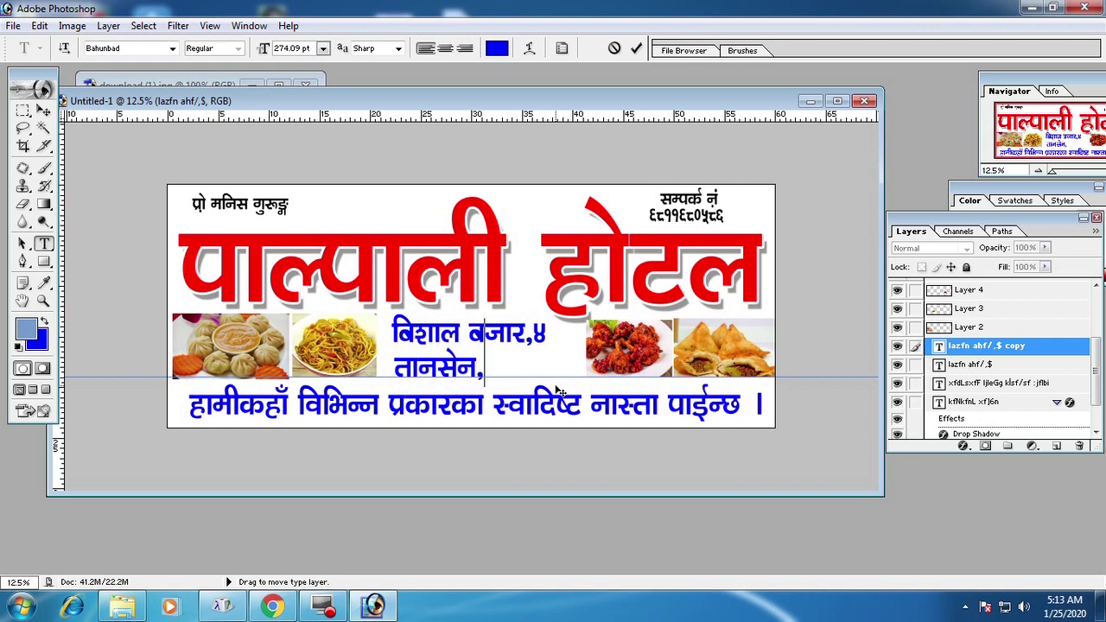
pyautogui.write('k')
pyautogui.write('\\kf')
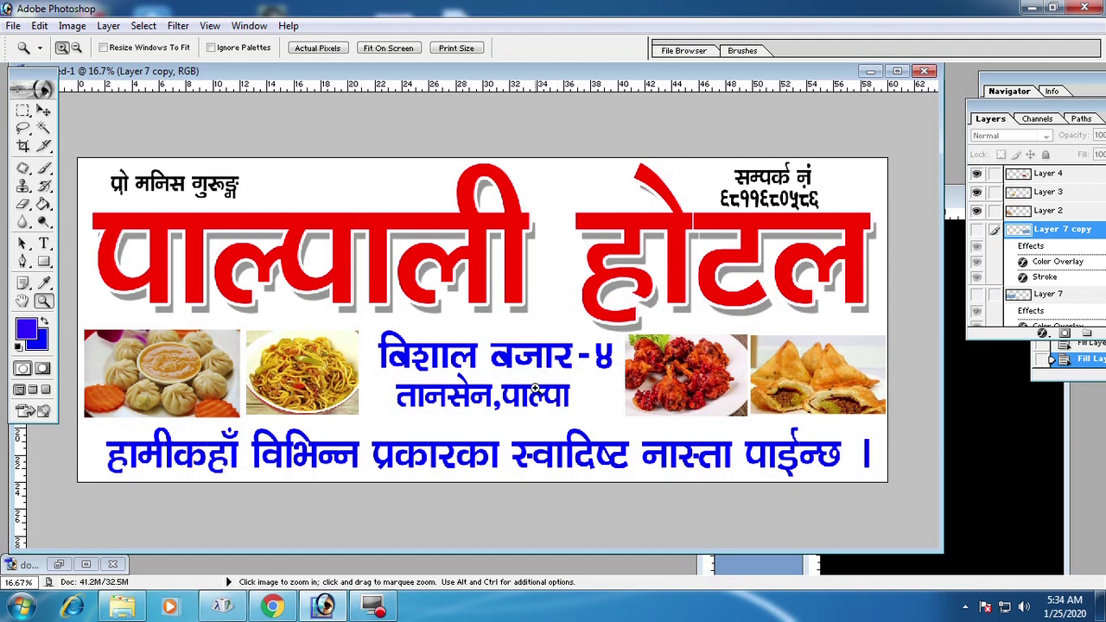
# Colour the बिशाल बजार-४ address text dark green #003300
pyautogui.click(43, 111)
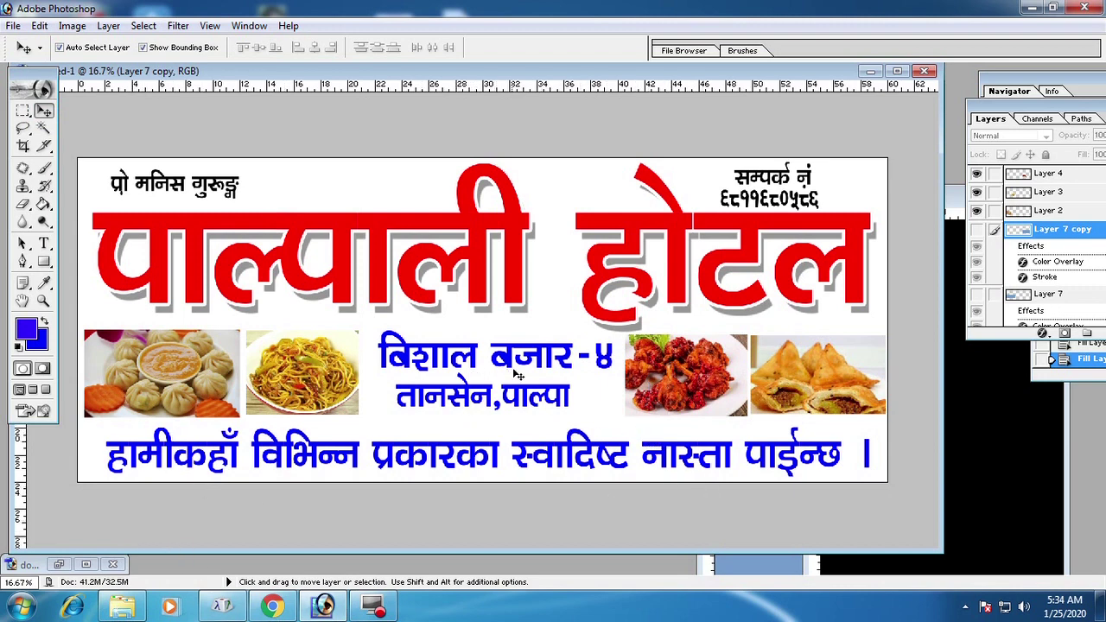
pyautogui.click(510, 362)
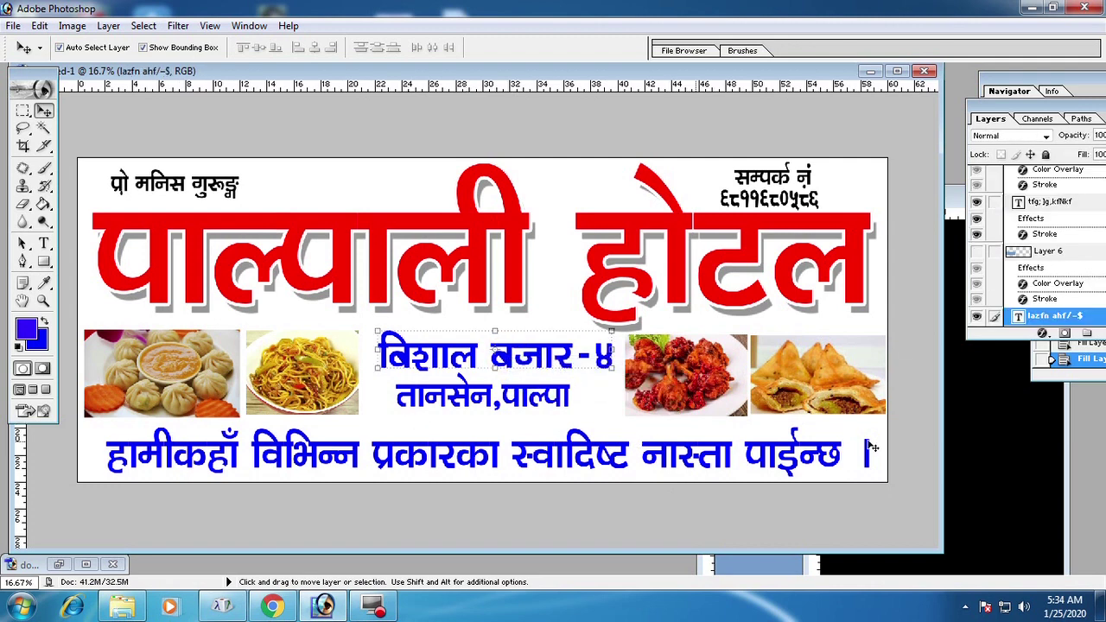
pyautogui.click(42, 342)
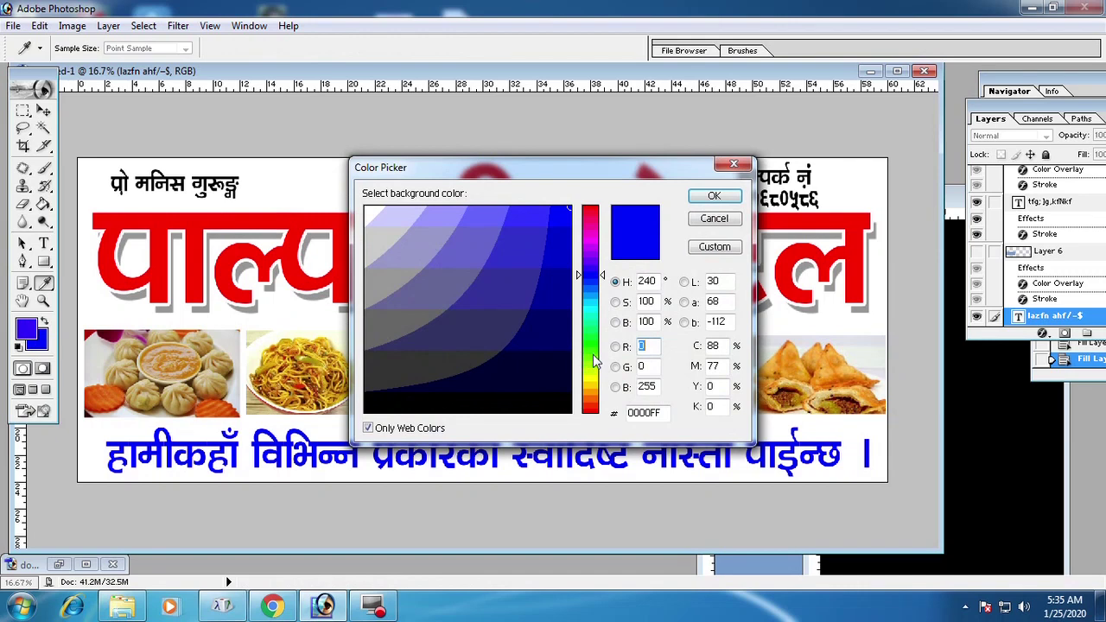
pyautogui.moveTo(595, 361); pyautogui.dragTo(595, 351)
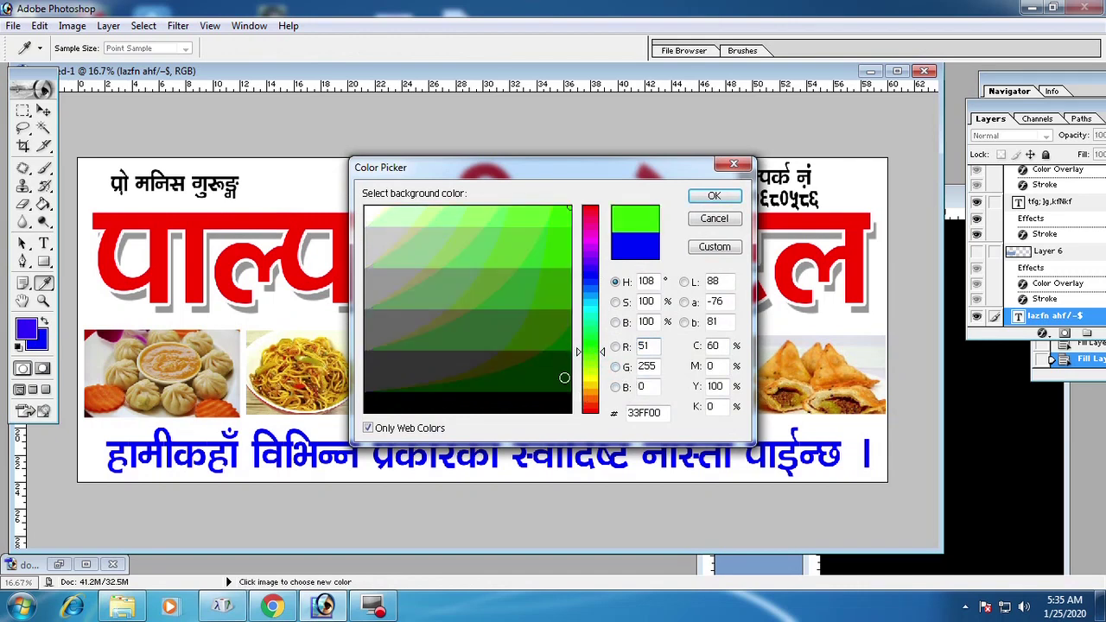
pyautogui.click(559, 378)
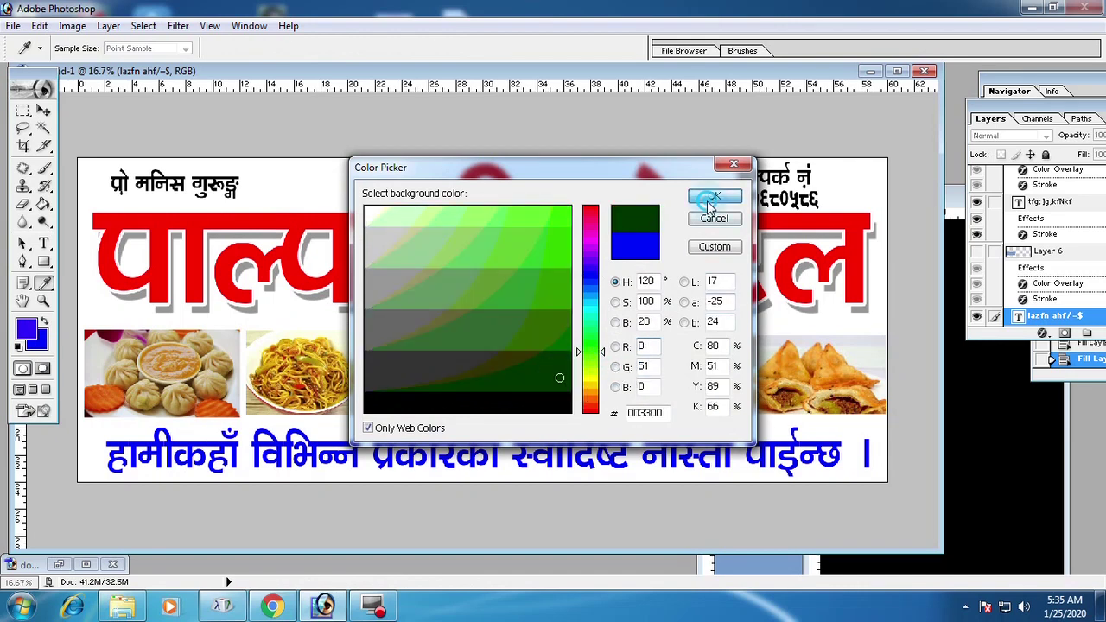
pyautogui.click(710, 198)
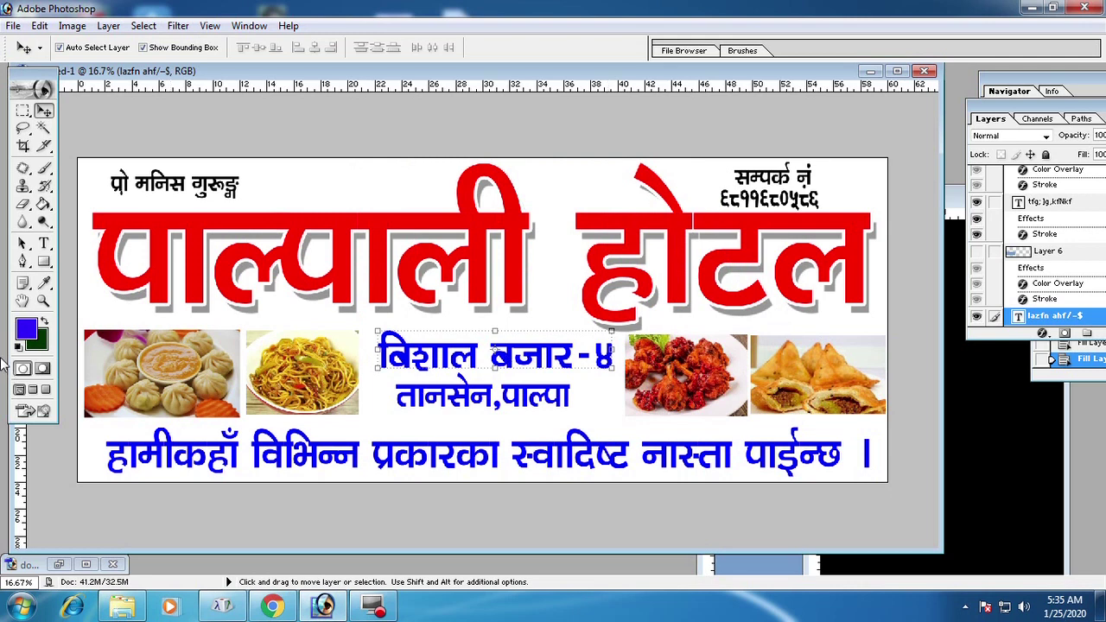
# Nudge the तानसेन,पाल्पा line slightly up and left
pyautogui.click(517, 394)
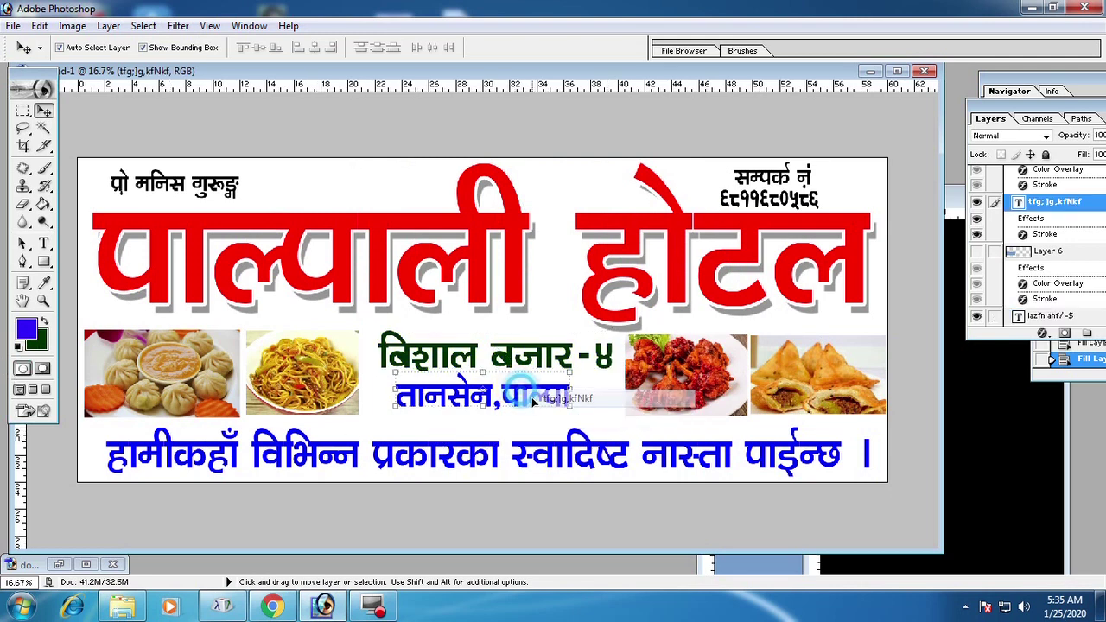
pyautogui.press('Left')
pyautogui.press('Up')
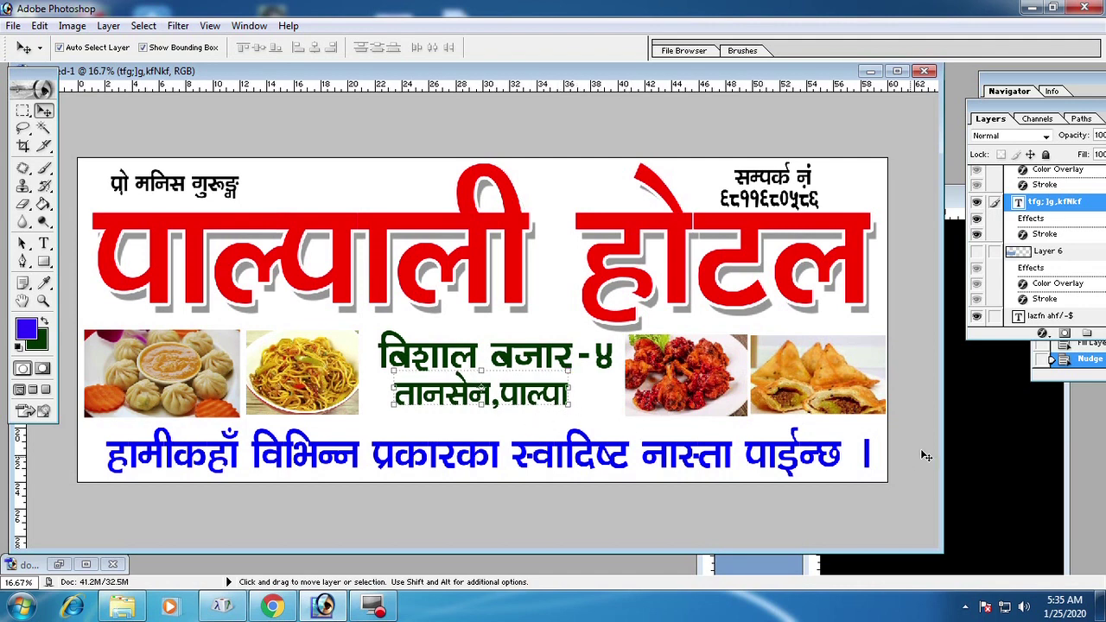
pyautogui.click(1043, 334)
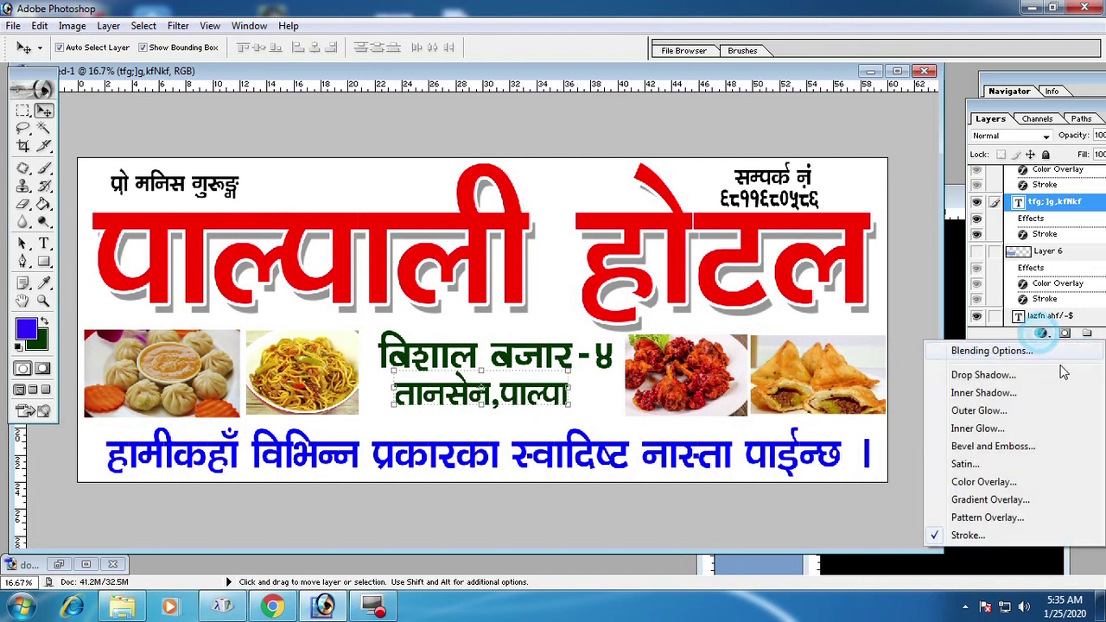
# Apply a 10 px outside Stroke to the तानसेन,पाल्पा text and reselect its layer
pyautogui.click(967, 536)
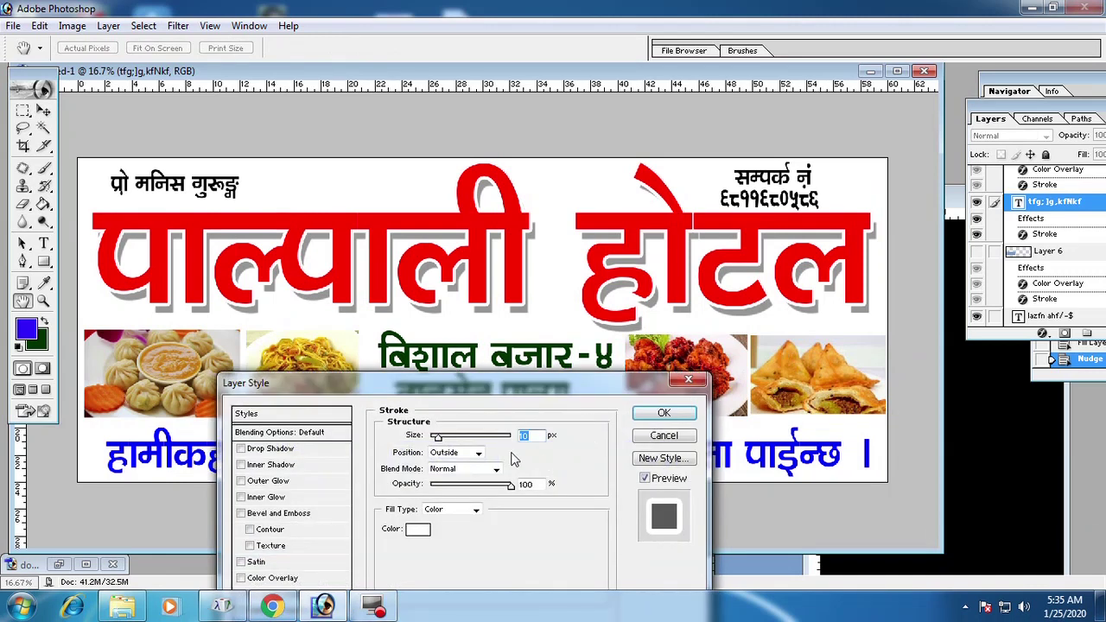
pyautogui.click(664, 414)
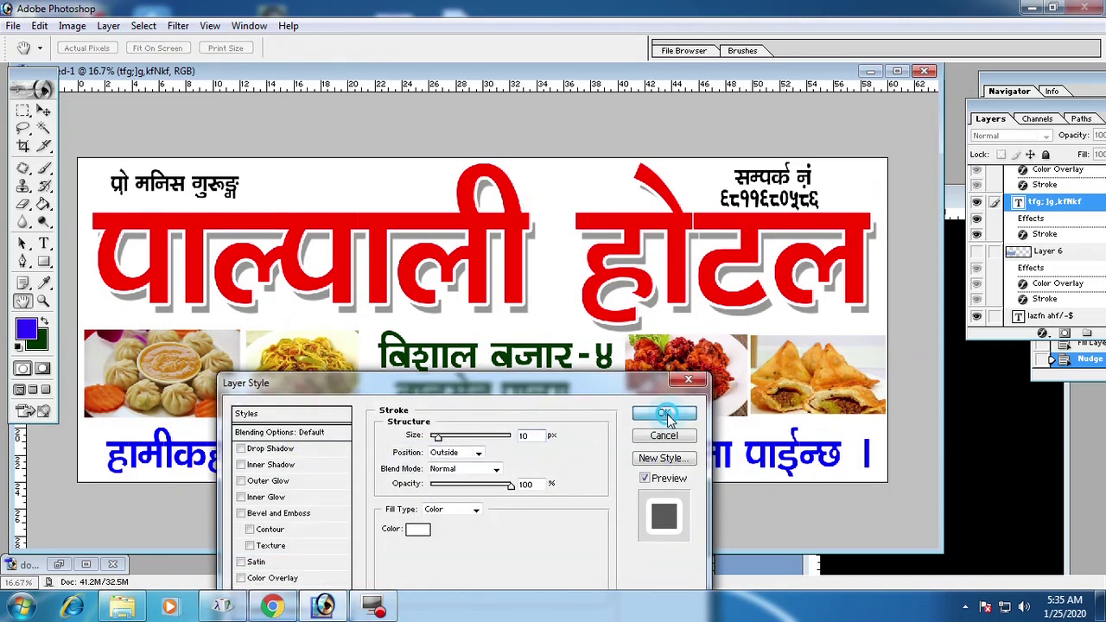
pyautogui.rightClick(510, 400)
pyautogui.click(538, 410)
pyautogui.rightClick(510, 400)
pyautogui.click(531, 403)
# Reopen the text layer's Stroke settings and confirm them
pyautogui.click(1041, 334)
pyautogui.click(972, 536)
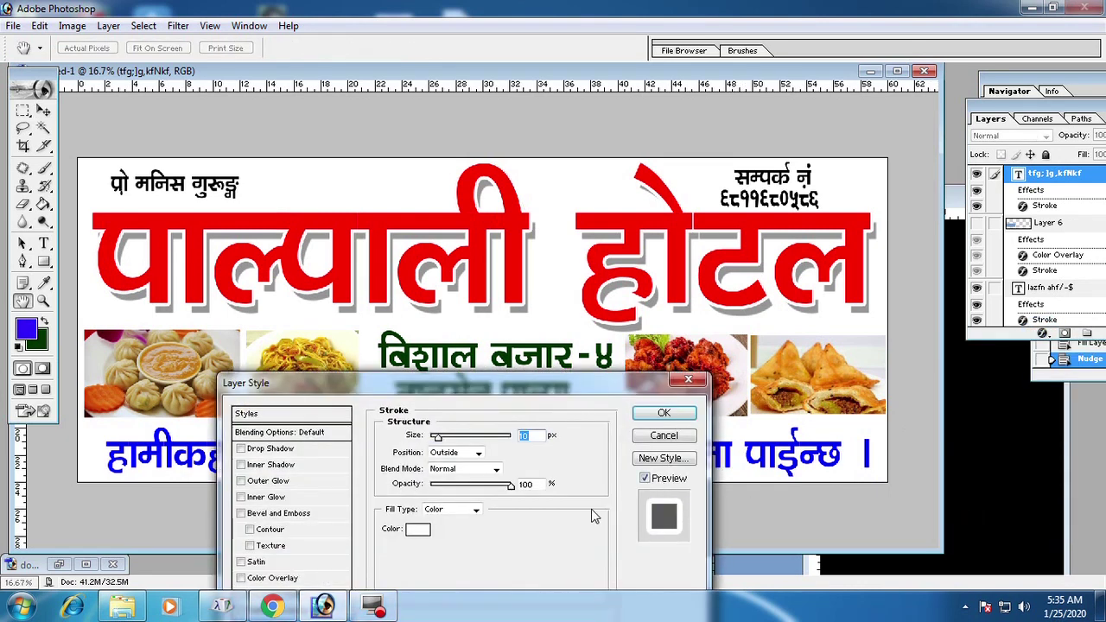
pyautogui.click(653, 414)
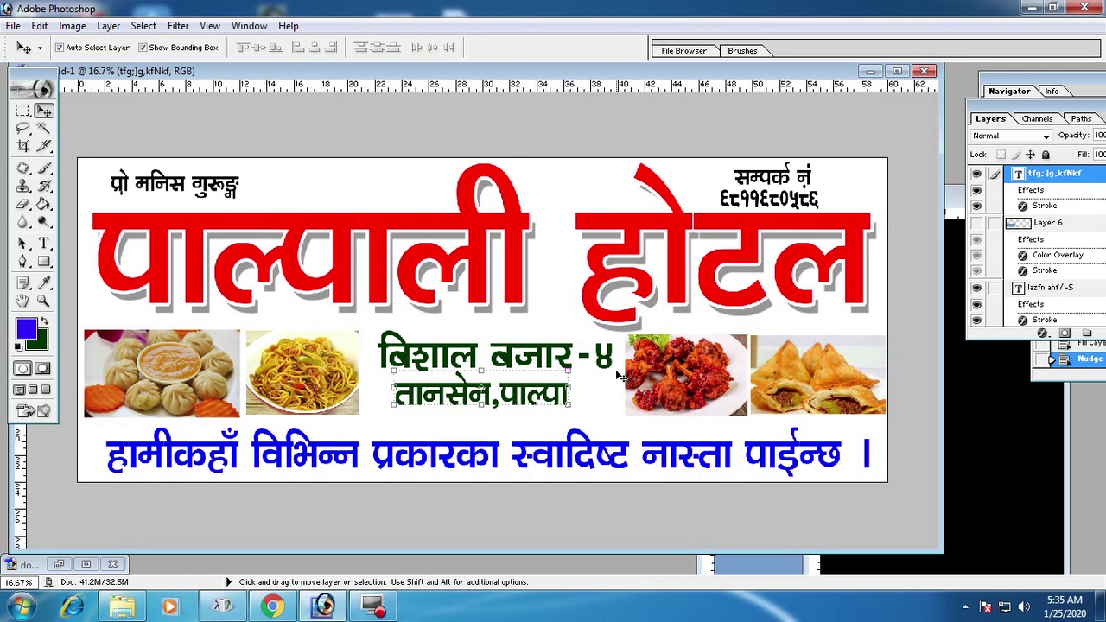
pyautogui.click(956, 410)
# Close Untitled-3 and Untitled-2 without saving
pyautogui.moveTo(890, 201); pyautogui.dragTo(403, 259)
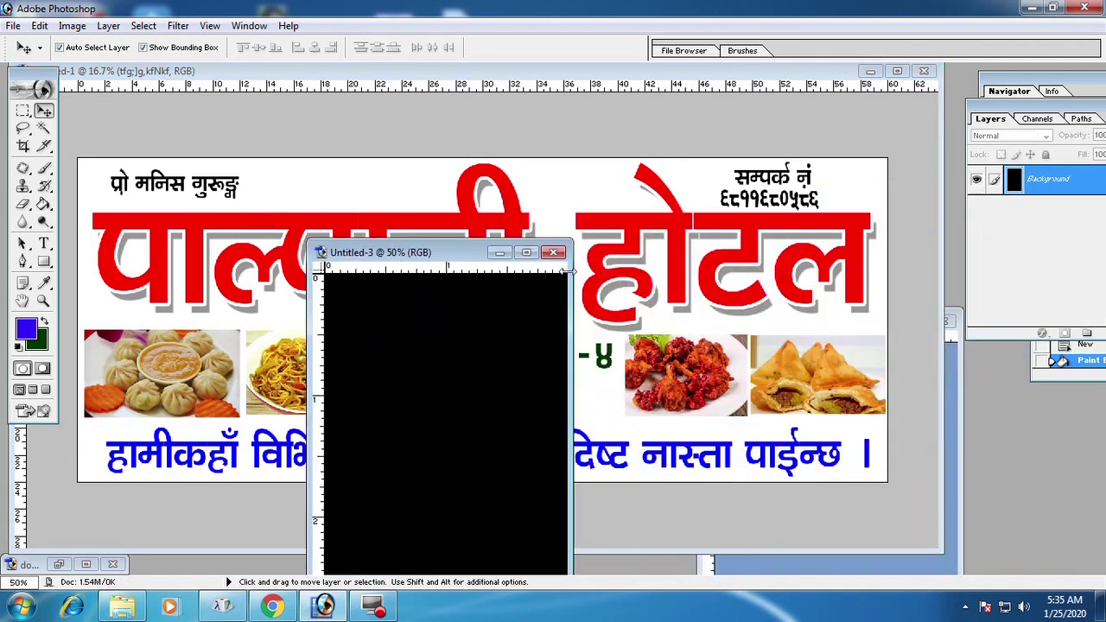
pyautogui.click(553, 252)
pyautogui.click(555, 238)
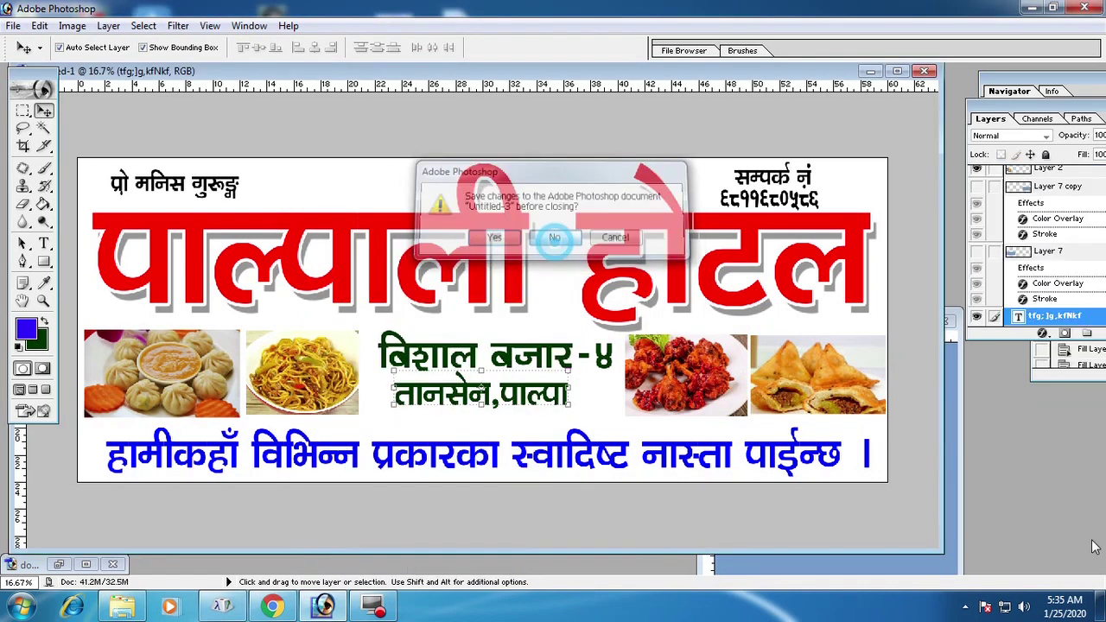
pyautogui.click(943, 570)
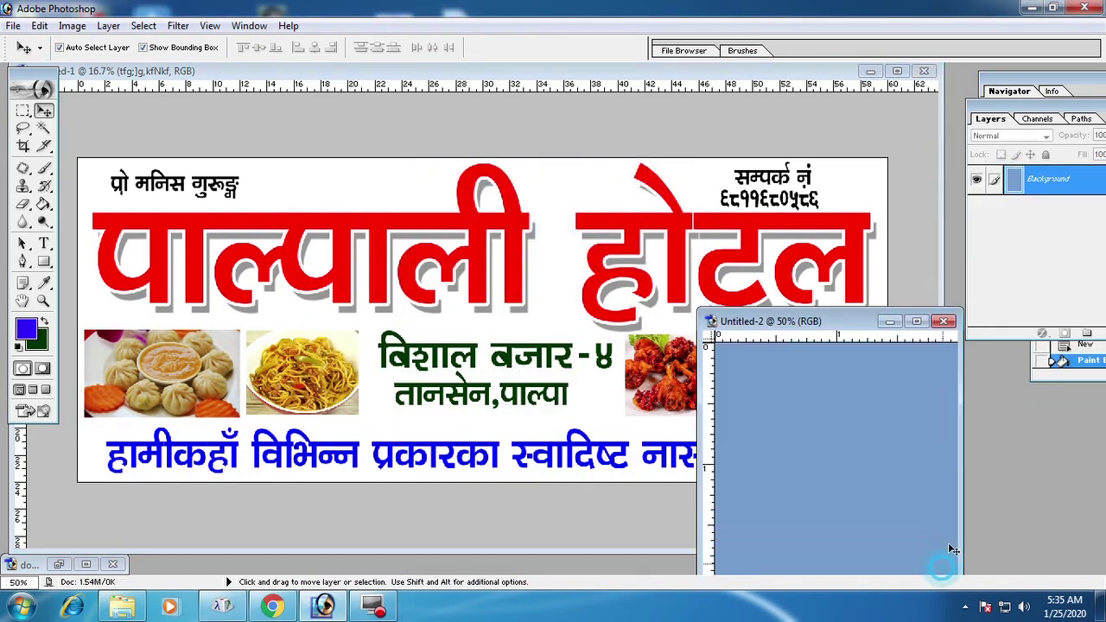
pyautogui.click(943, 321)
pyautogui.click(557, 240)
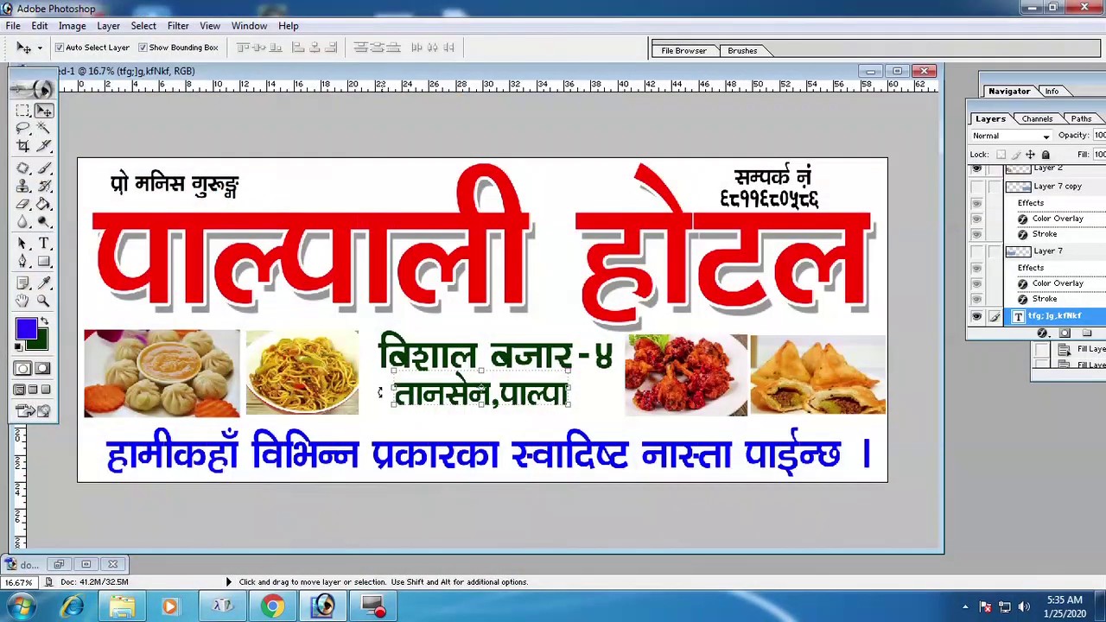
# Create a new 2 x 3 inch document at 300 ppi
pyautogui.click(13, 25)
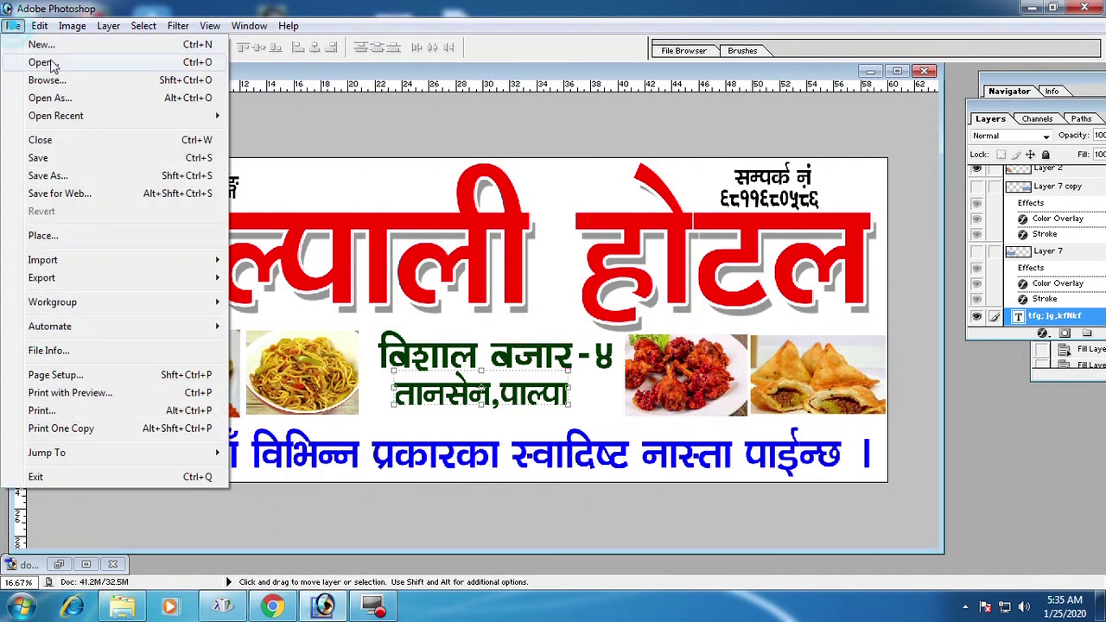
pyautogui.click(30, 42)
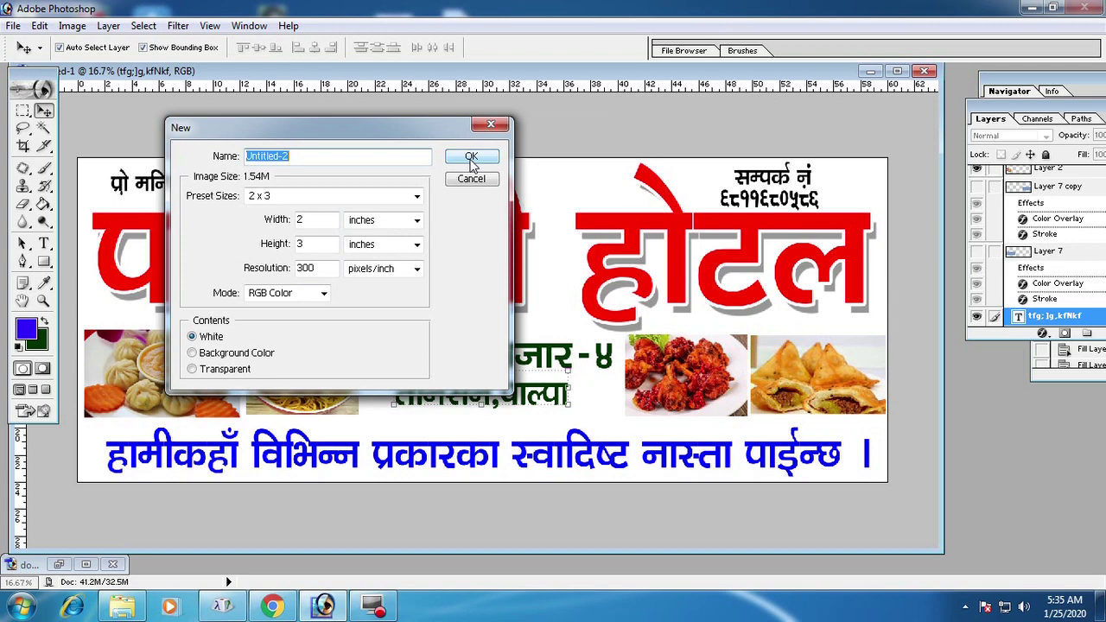
pyautogui.click(472, 159)
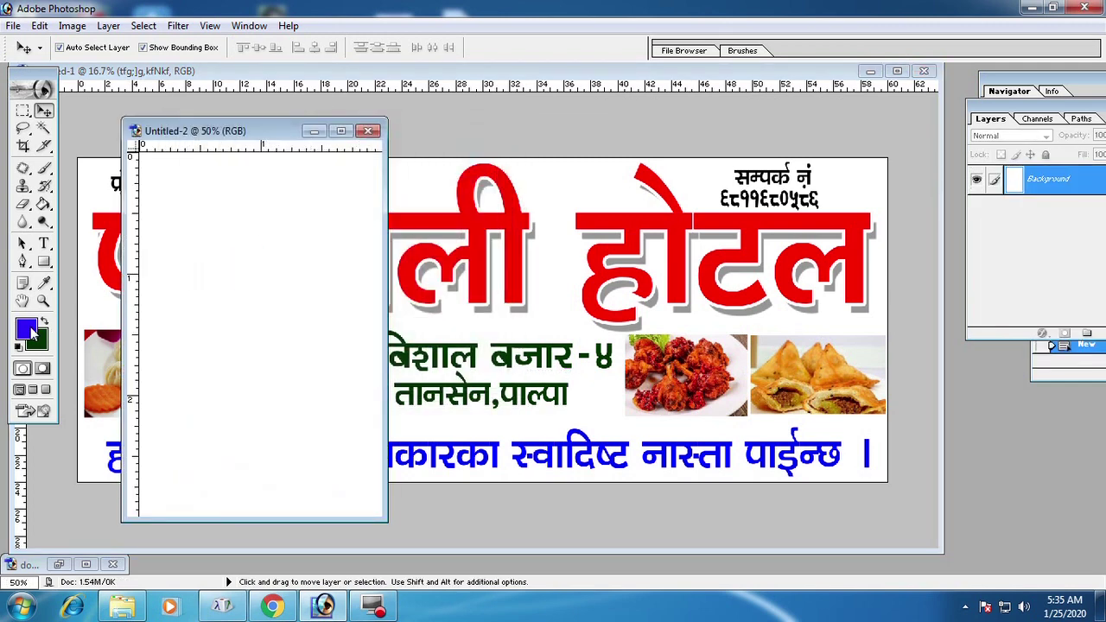
# Fill the new canvas with black and drag its layer into the signboard as Layer 8
pyautogui.click(29, 329)
pyautogui.click(515, 407)
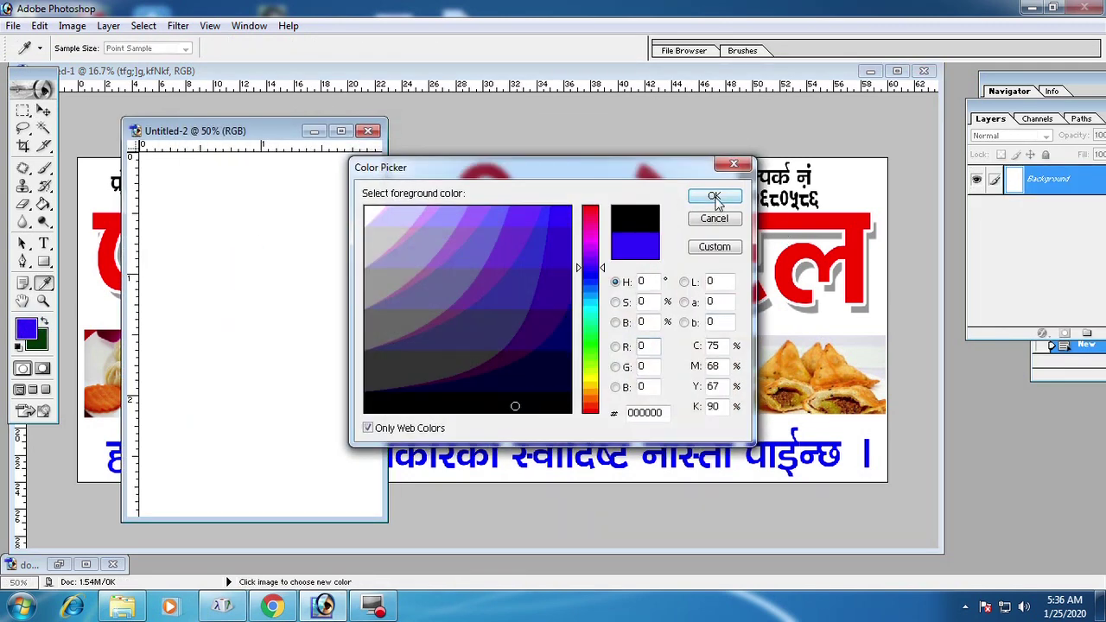
pyautogui.click(714, 197)
pyautogui.press('v')
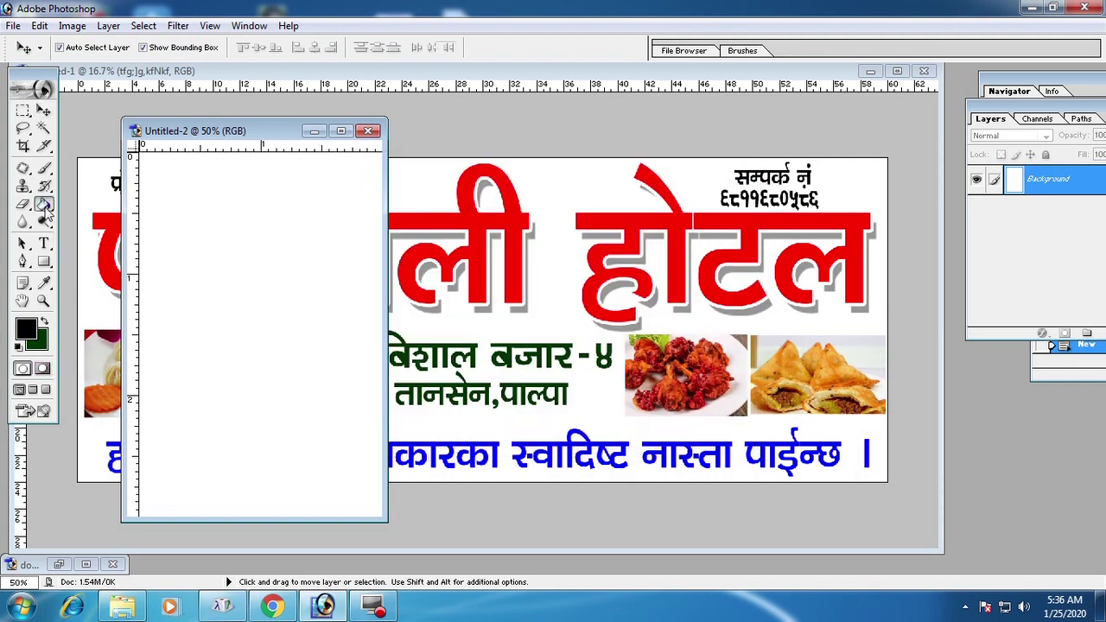
pyautogui.click(43, 204)
pyautogui.click(253, 267)
pyautogui.click(44, 110)
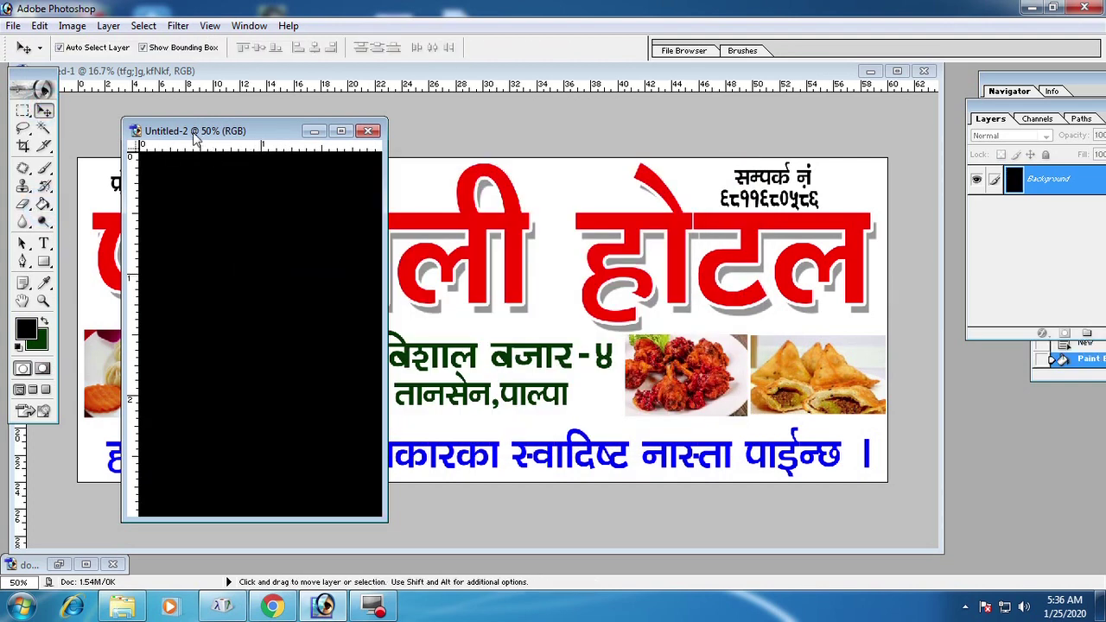
pyautogui.moveTo(216, 130); pyautogui.dragTo(748, 228)
pyautogui.moveTo(758, 349)
pyautogui.mouseDown()
pyautogui.moveTo(372, 380)
pyautogui.moveTo(138, 380)
pyautogui.moveTo(370, 411)
pyautogui.mouseUp()
# Shorten the black frame behind the left photos and place a copy behind the right photos
pyautogui.hotkey('ctrl', 't')
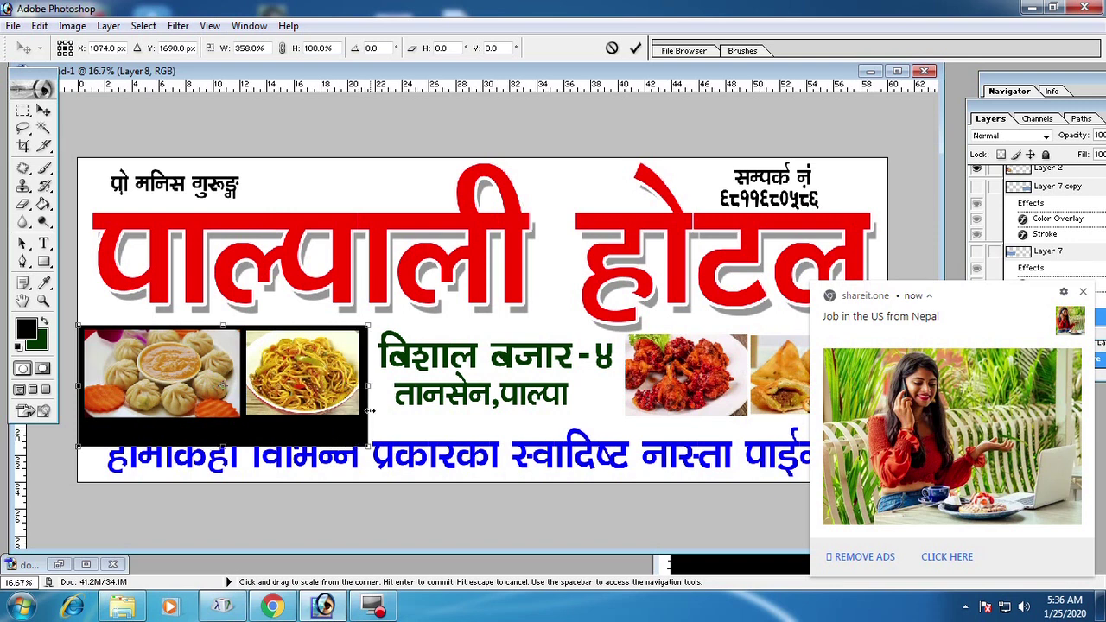
pyautogui.moveTo(275, 447); pyautogui.dragTo(276, 424)
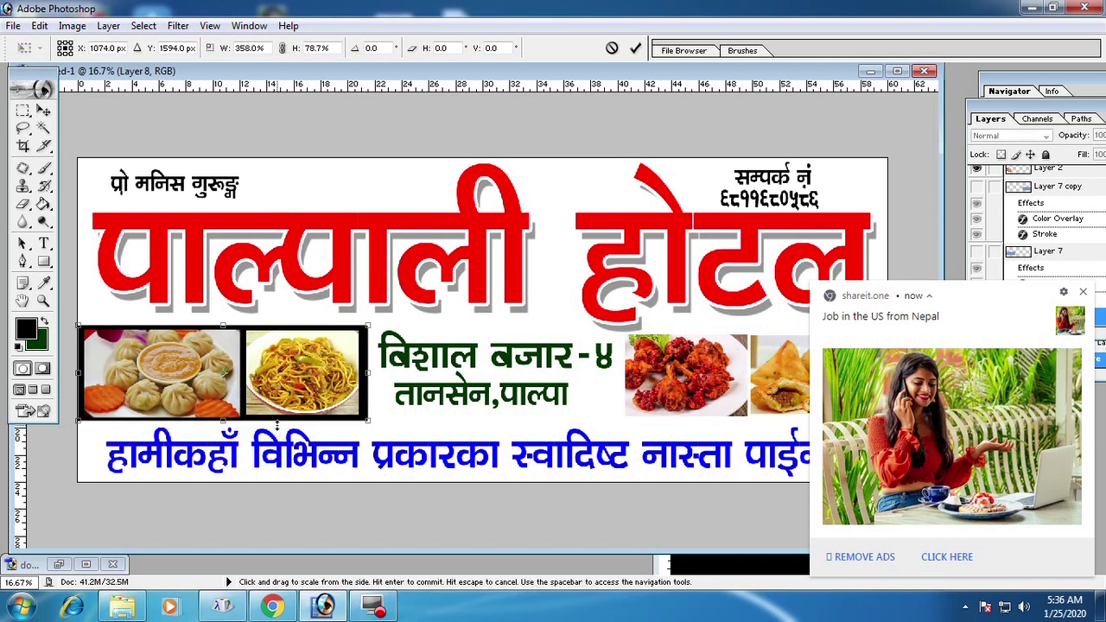
pyautogui.press('Return')
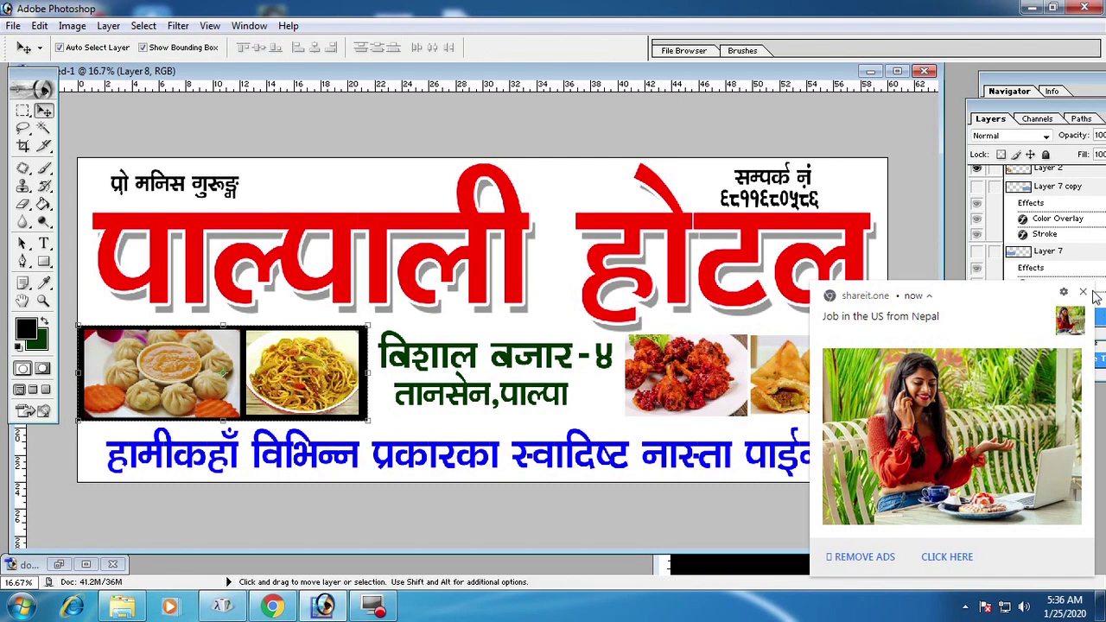
pyautogui.click(1083, 292)
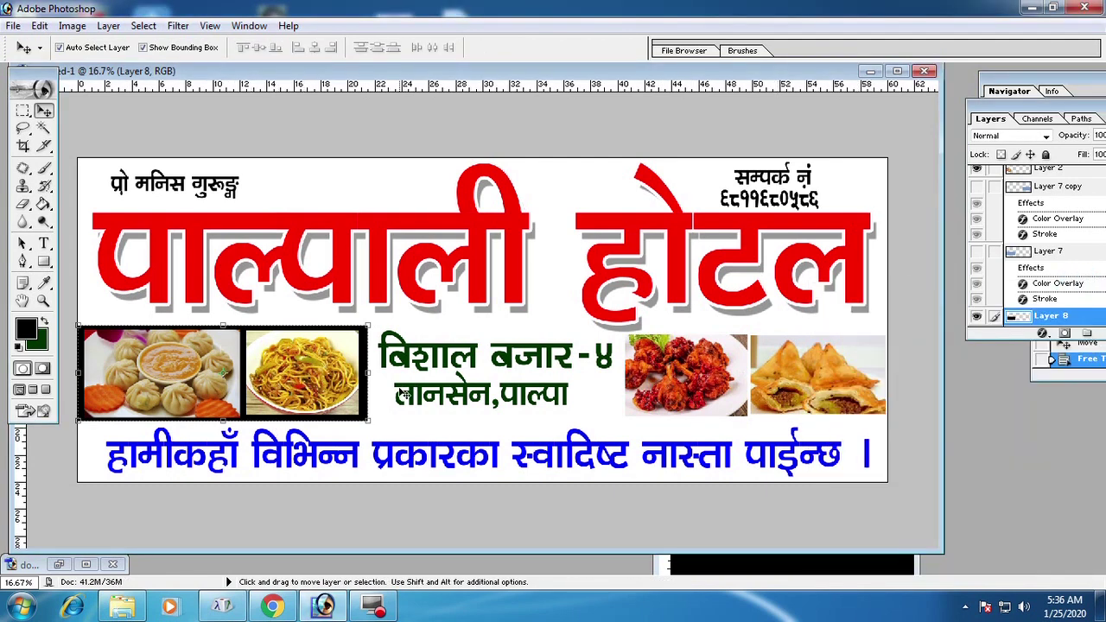
pyautogui.moveTo(364, 393); pyautogui.dragTo(896, 398)
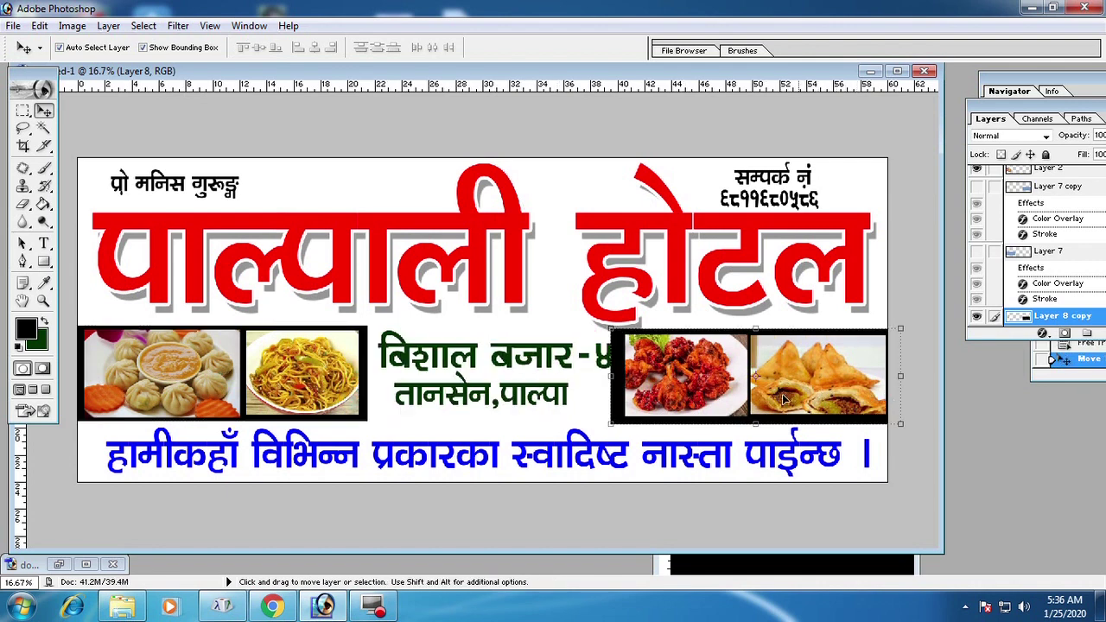
pyautogui.hotkey('shift', 'Right')
pyautogui.hotkey('shift', 'Right')
pyautogui.hotkey('shift', 'Right')
pyautogui.hotkey('shift', 'Right')
pyautogui.hotkey('shift', 'Right')
pyautogui.hotkey('shift', 'Right')
pyautogui.hotkey('shift', 'Right')
# Nudge the samosa photo into place and pull a horizontal guide across the banner
pyautogui.click(687, 383)
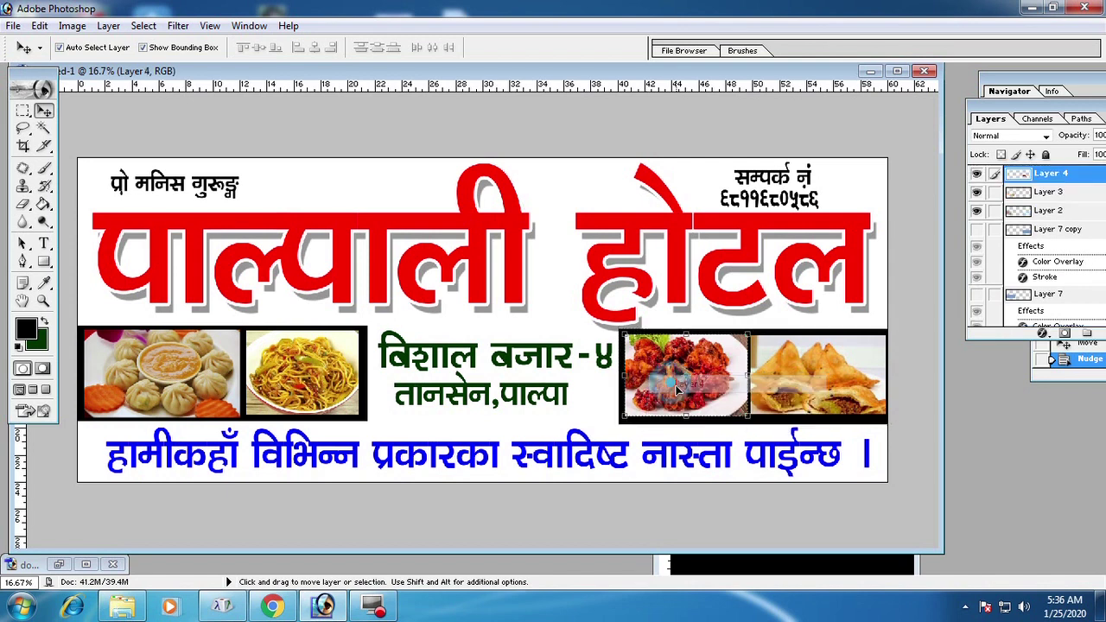
pyautogui.moveTo(781, 414); pyautogui.dragTo(790, 395)
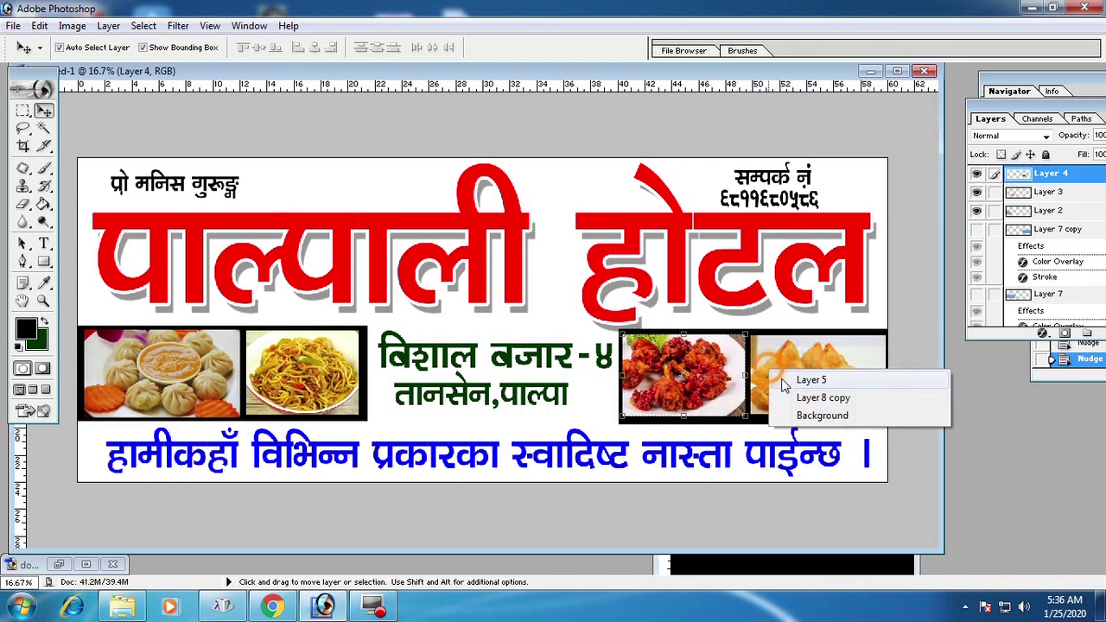
pyautogui.press('Down')
pyautogui.press('Up')
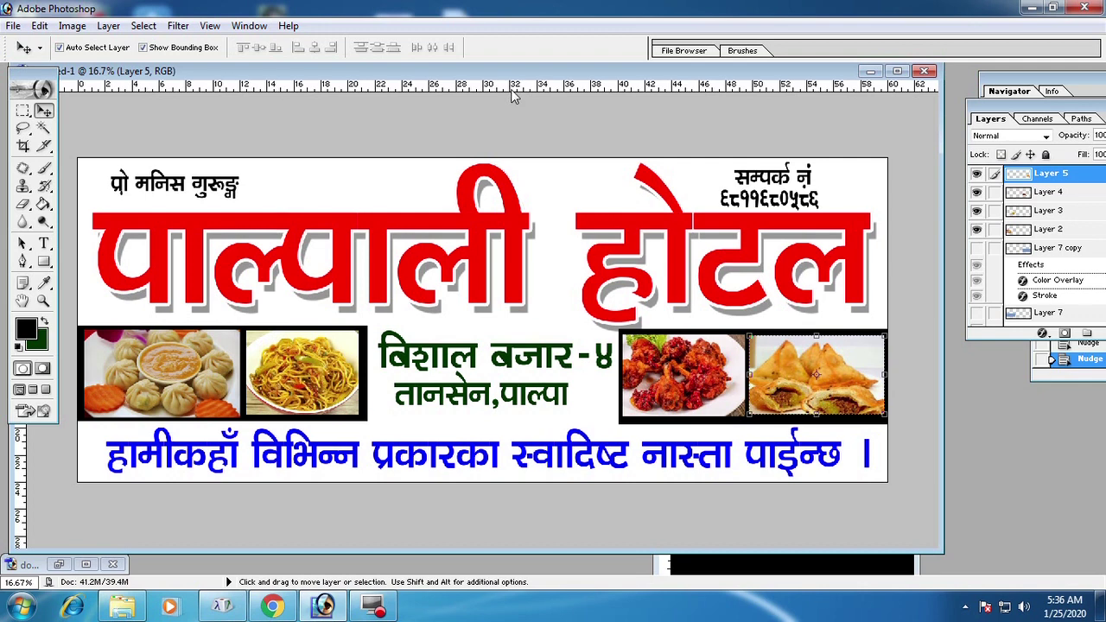
pyautogui.moveTo(513, 95); pyautogui.dragTo(553, 99)
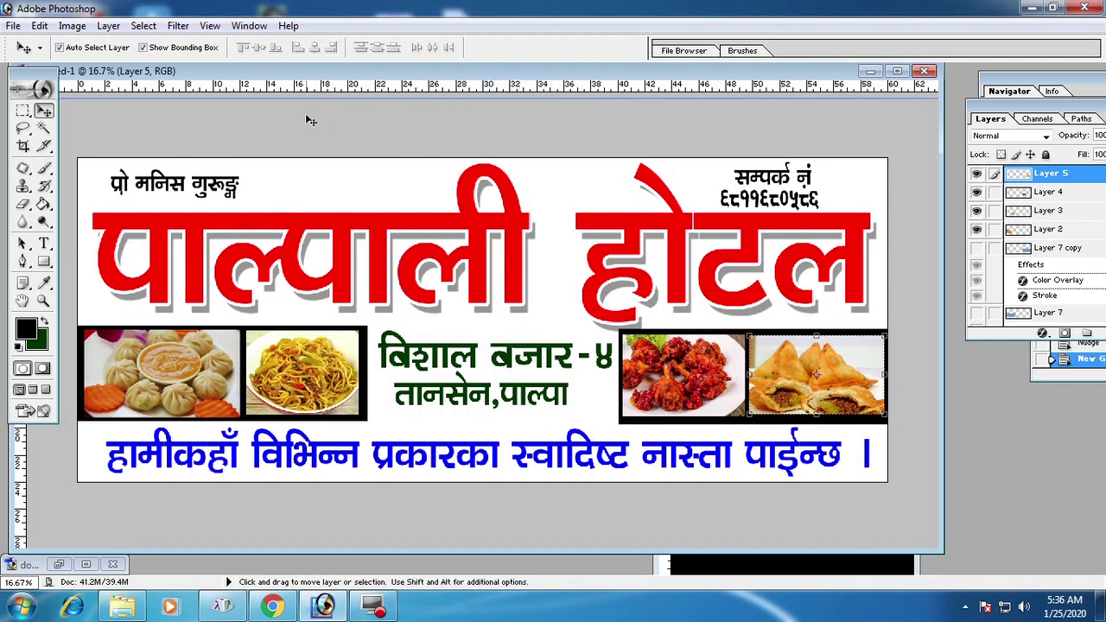
pyautogui.click(177, 26)
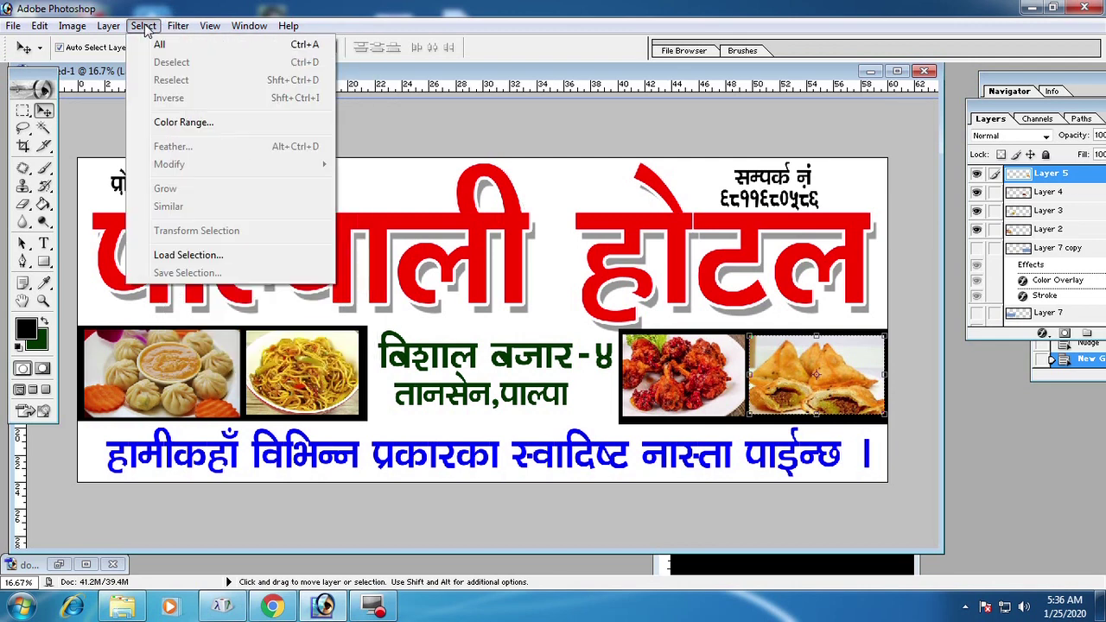
pyautogui.moveTo(210, 26)
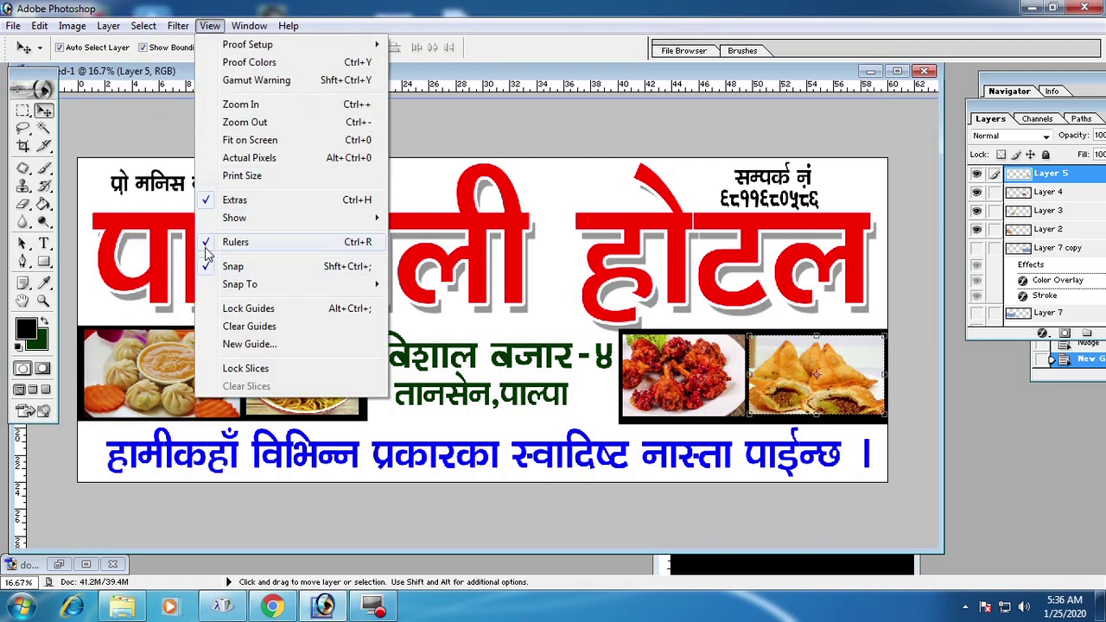
# Place a horizontal guide along the bottom of the food photos
pyautogui.click(260, 243)
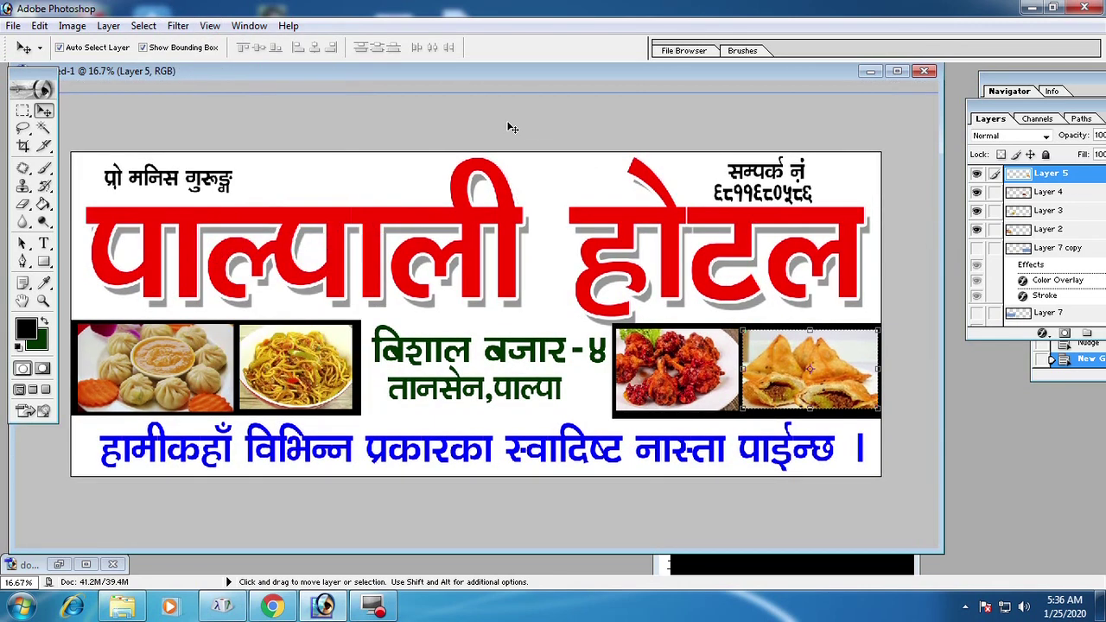
pyautogui.click(210, 26)
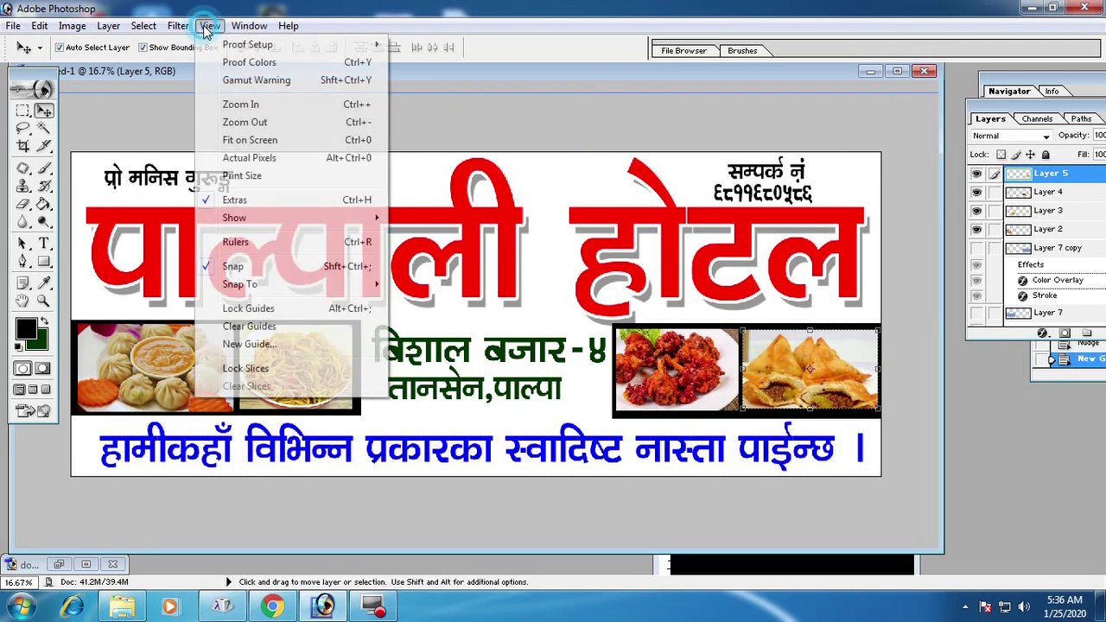
pyautogui.click(216, 243)
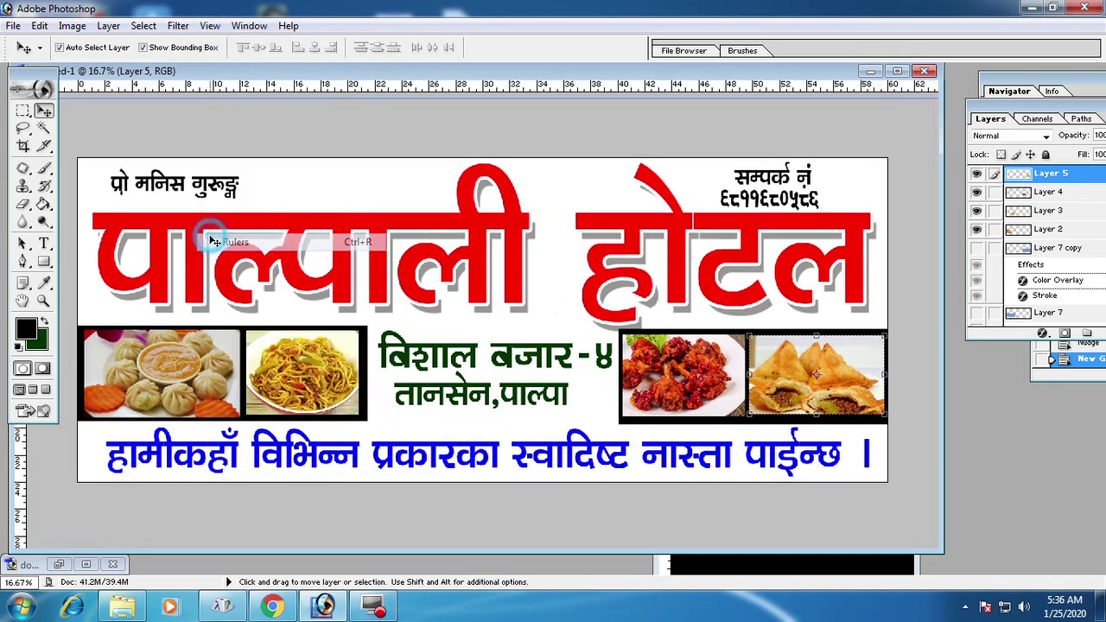
pyautogui.moveTo(436, 88); pyautogui.dragTo(445, 416)
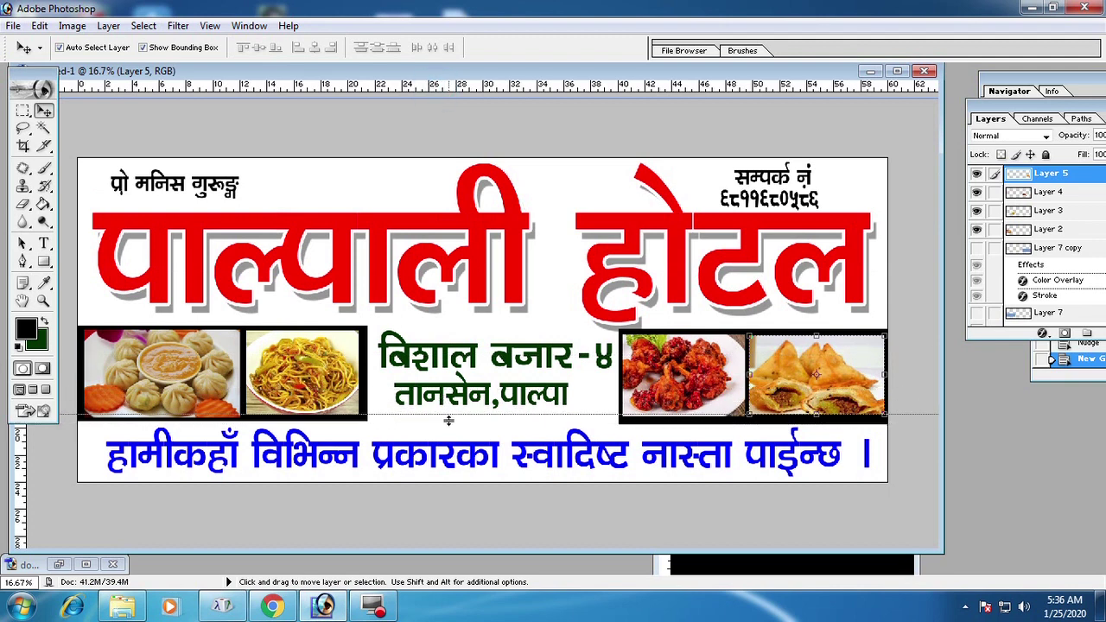
# Nudge the chicken photo up slightly and select the momo photo's layer
pyautogui.rightClick(331, 402)
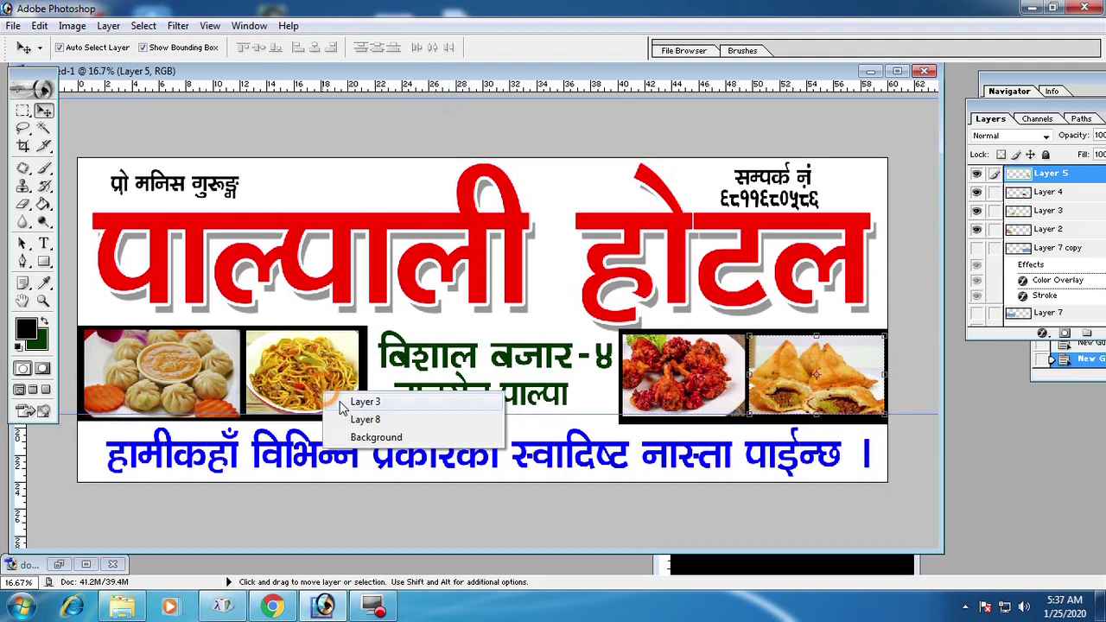
pyautogui.click(366, 402)
pyautogui.rightClick(666, 351)
pyautogui.click(701, 351)
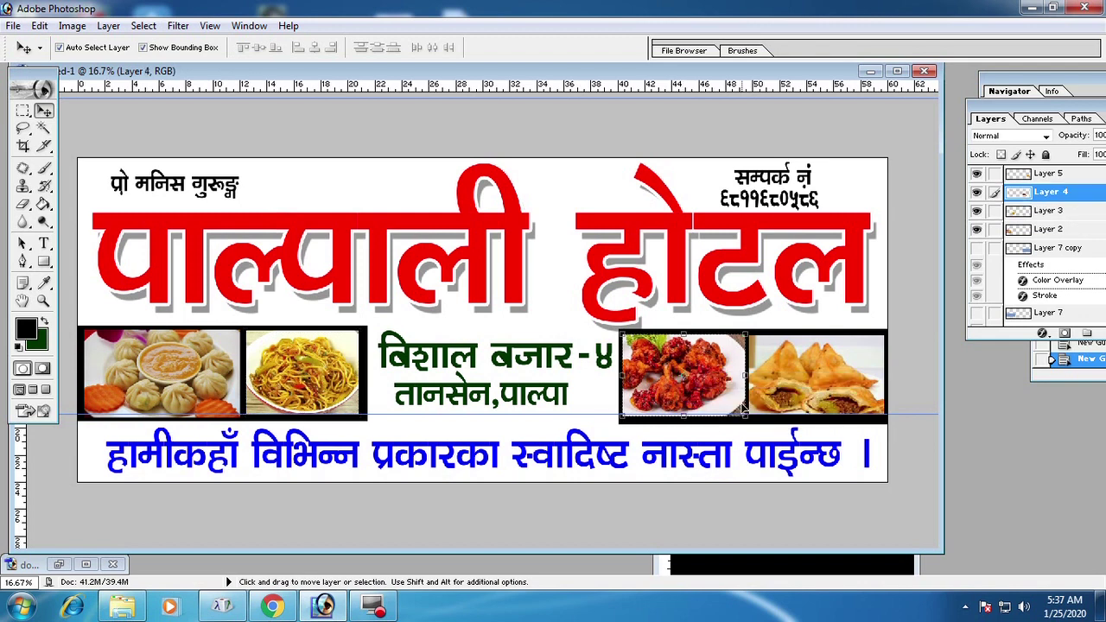
pyautogui.press('Up')
pyautogui.rightClick(200, 393)
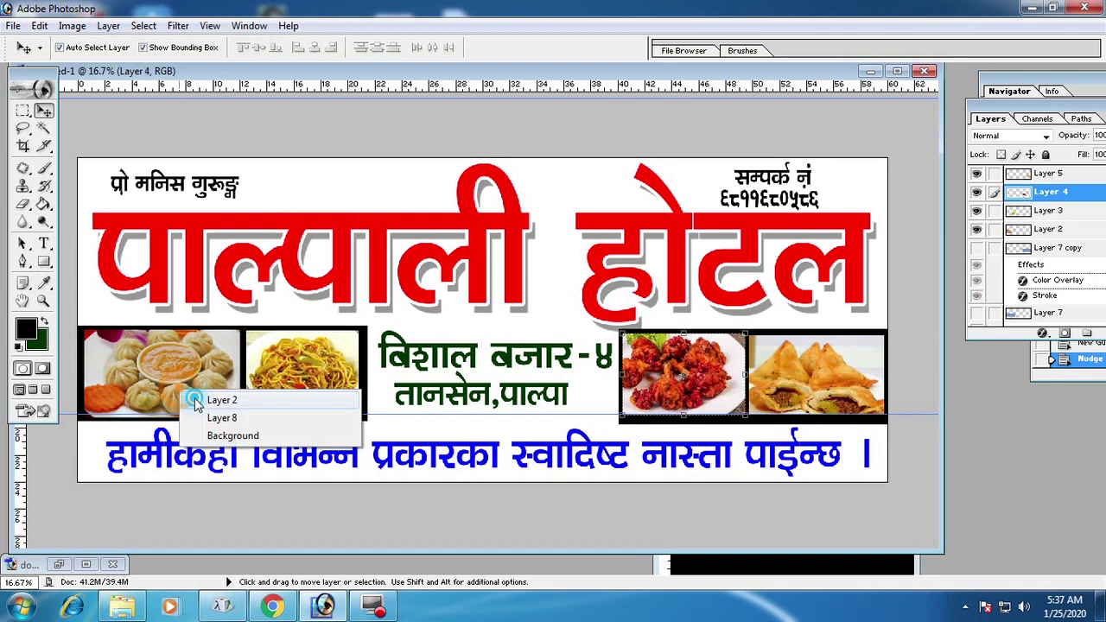
pyautogui.click(216, 398)
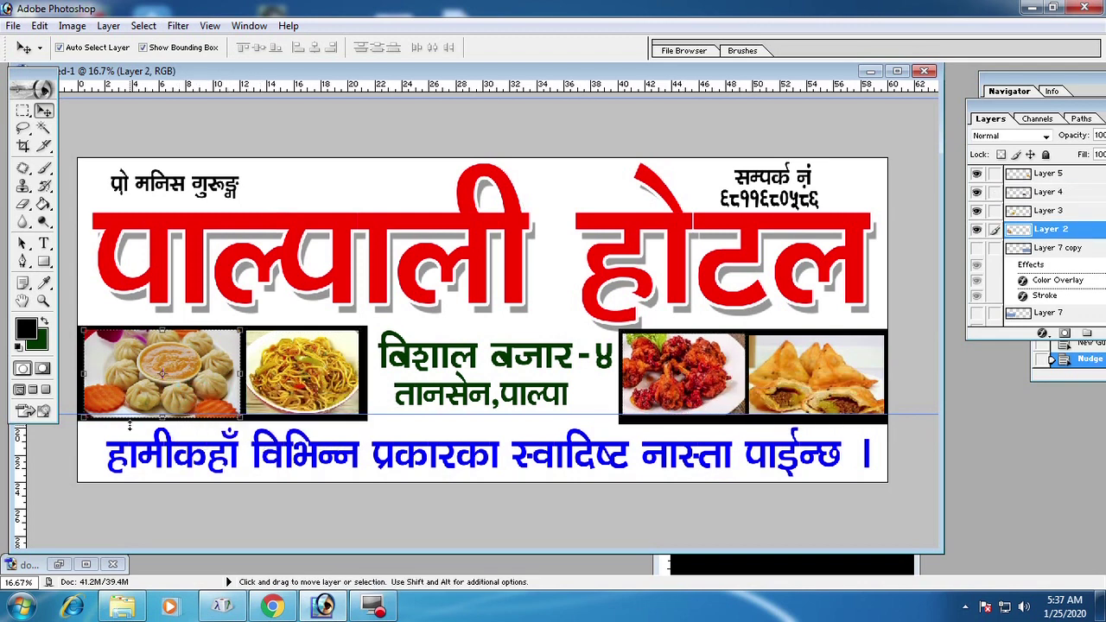
# Delete the part of the momo photo hanging below the guide
pyautogui.click(23, 110)
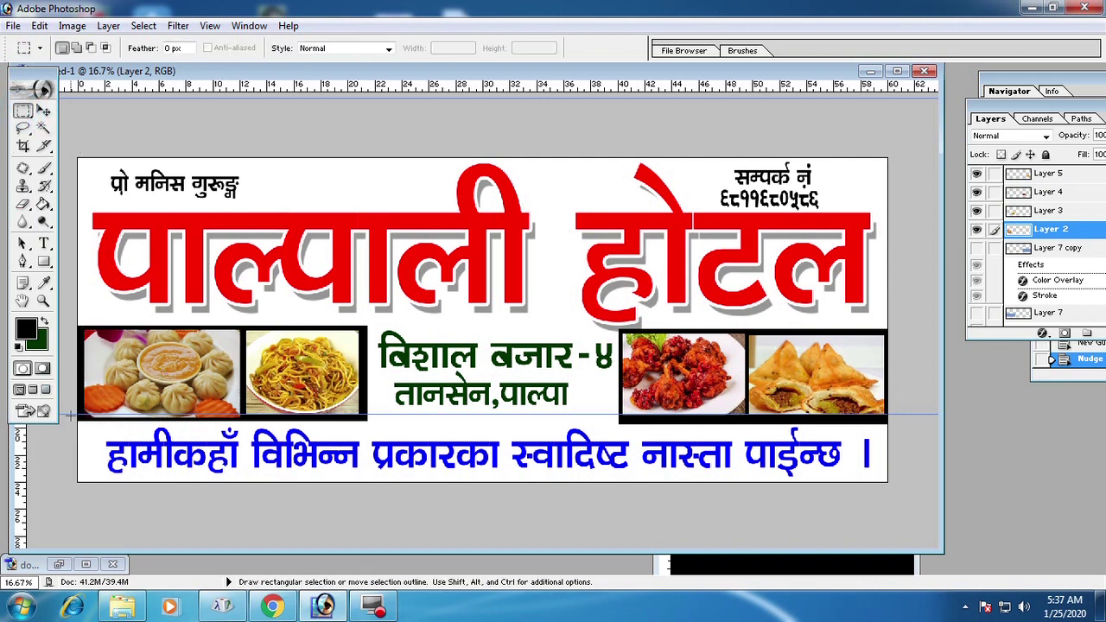
pyautogui.moveTo(78, 416); pyautogui.dragTo(264, 467)
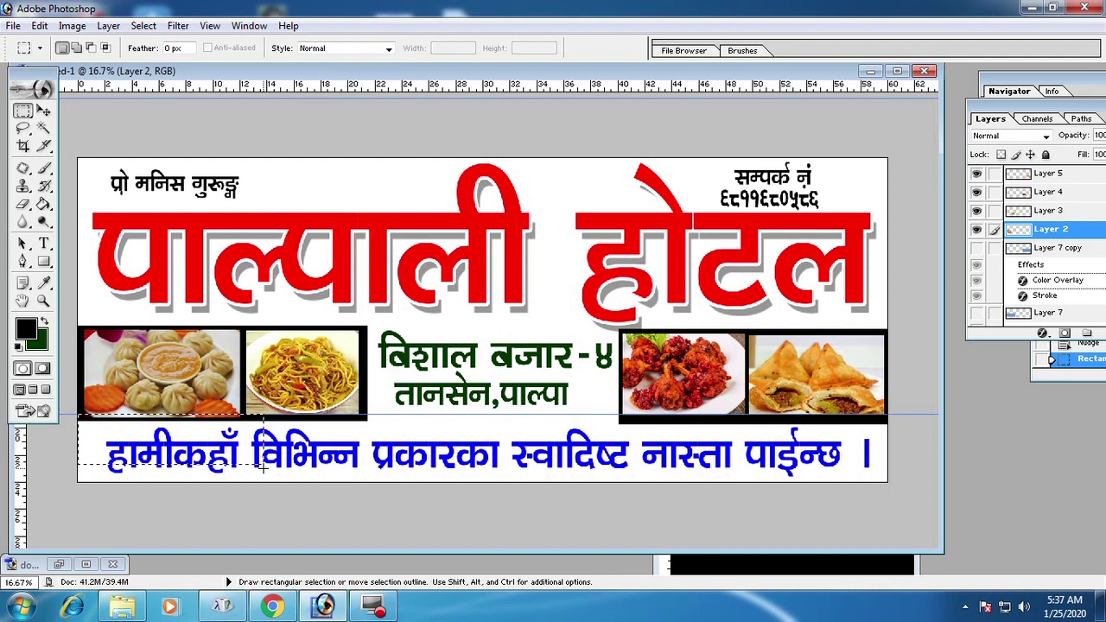
pyautogui.press('Delete')
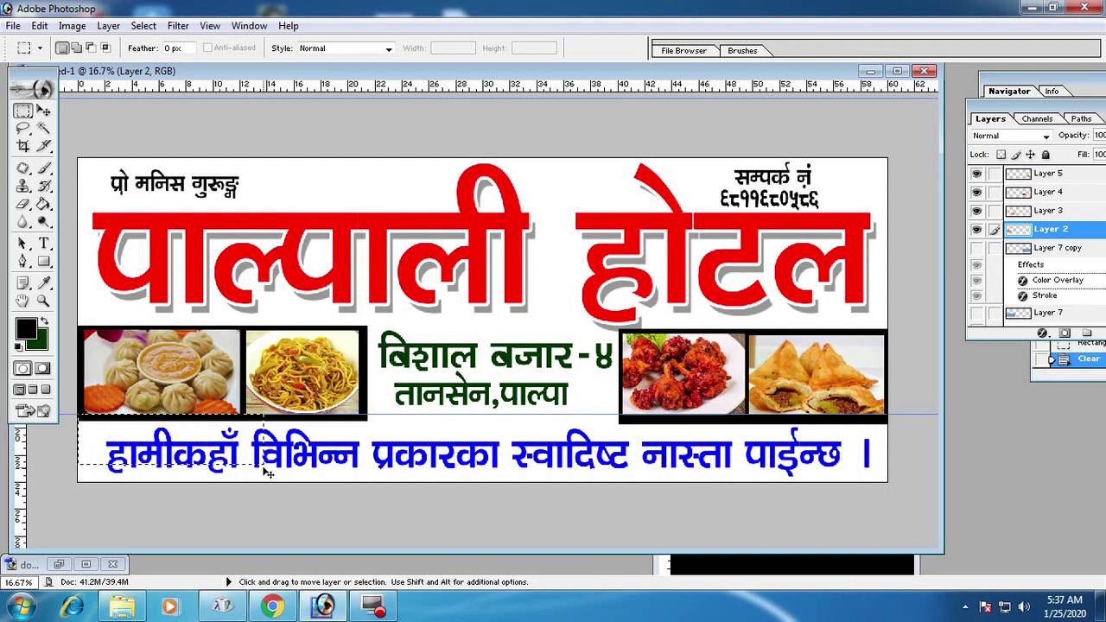
pyautogui.hotkey('ctrl', 'd')
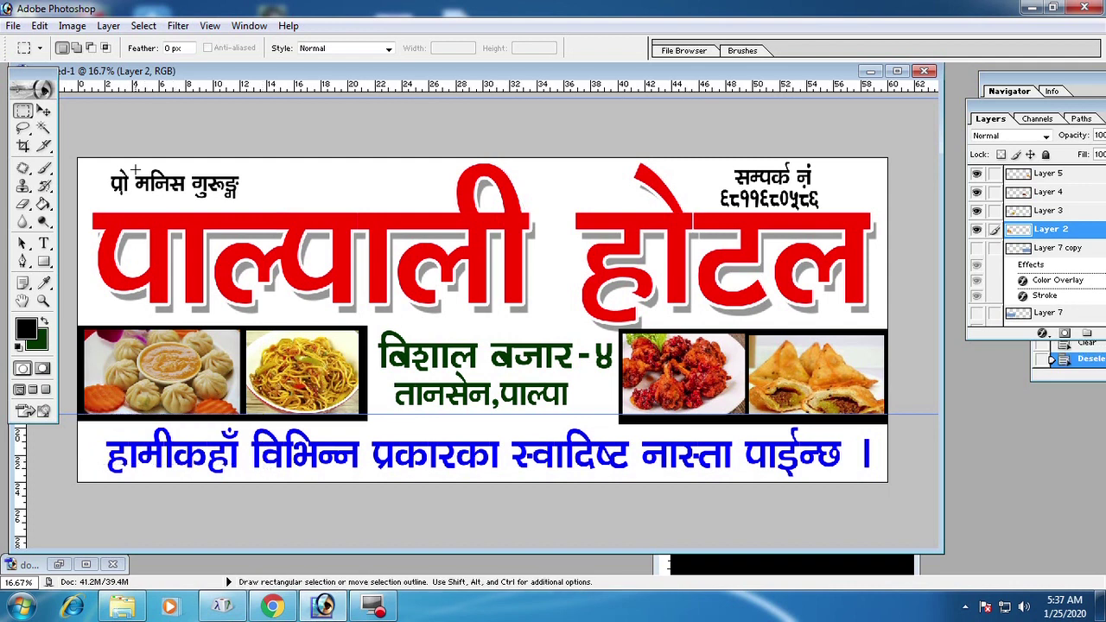
pyautogui.click(43, 111)
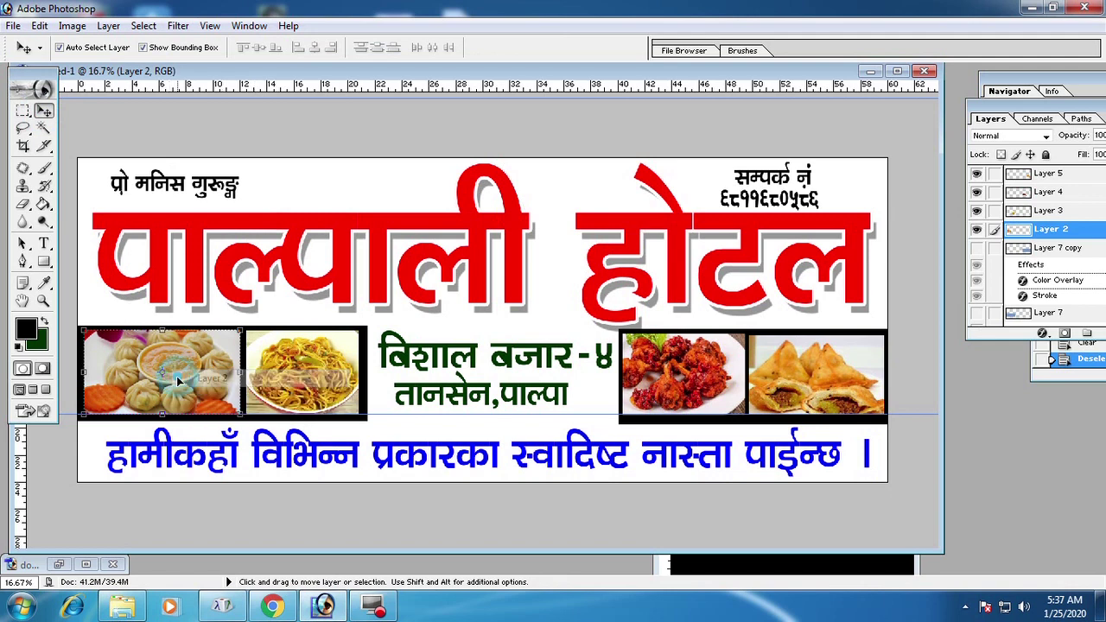
# Nudge the momo and noodles photos slightly left
pyautogui.press('Left')
pyautogui.rightClick(294, 399)
pyautogui.click(295, 399)
pyautogui.press('Left')
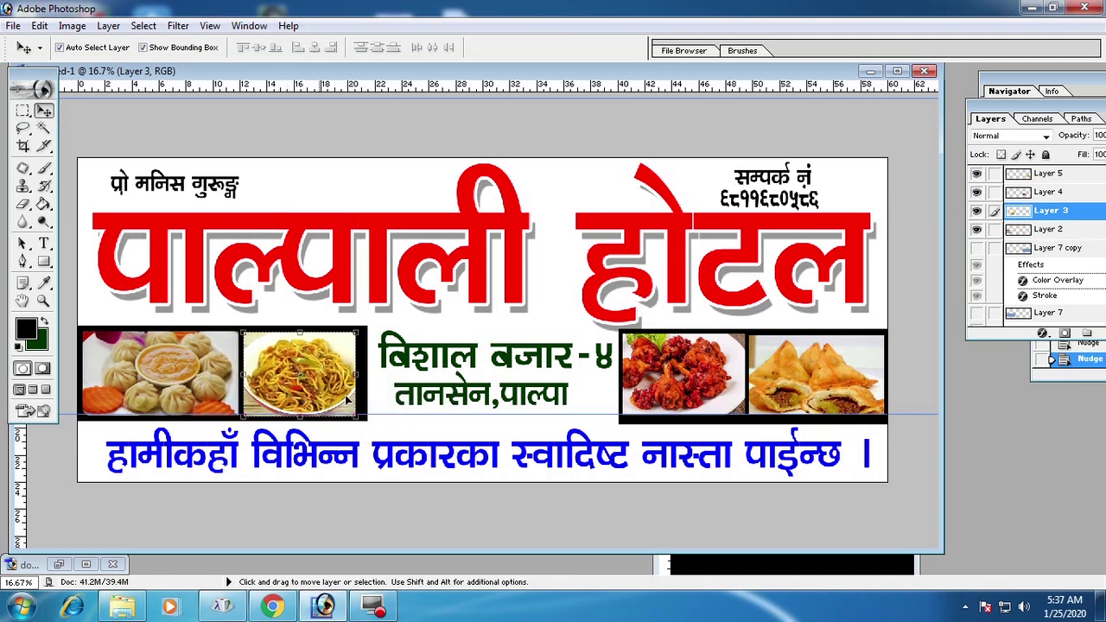
# Move the left black frame down and shorten it to meet the guide
pyautogui.rightClick(363, 383)
pyautogui.click(374, 391)
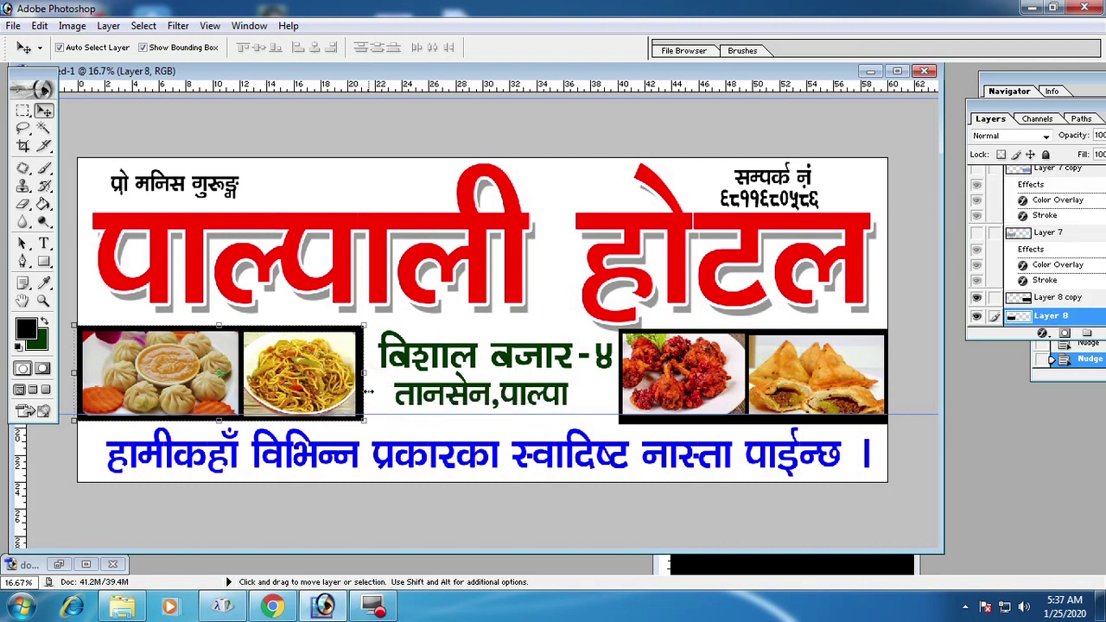
pyautogui.press('Down')
pyautogui.press('Down')
pyautogui.moveTo(228, 428); pyautogui.dragTo(230, 422)
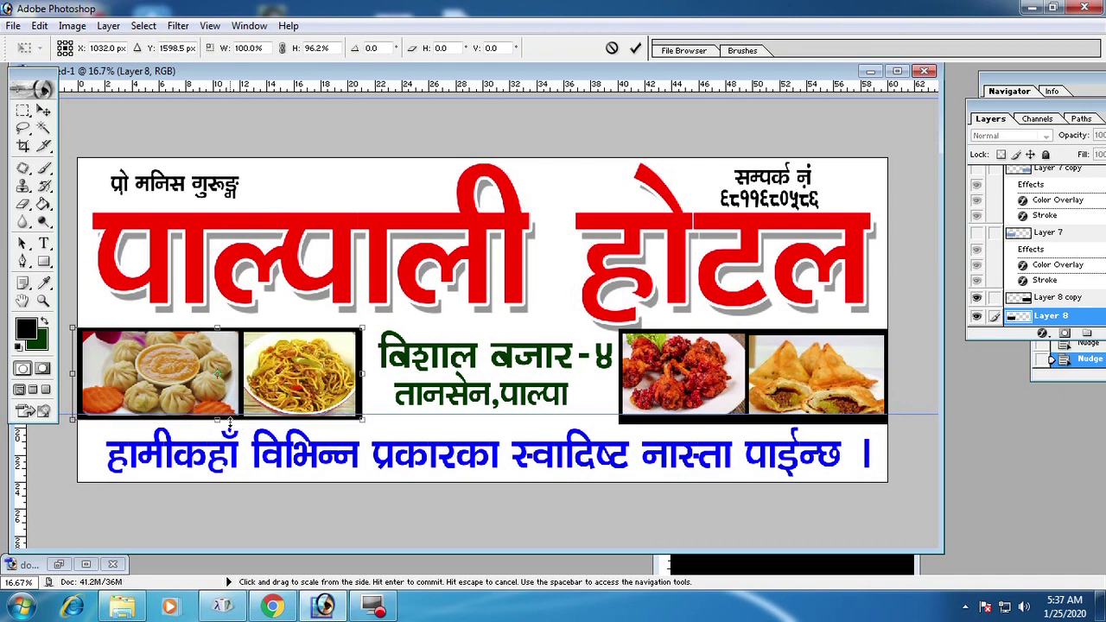
pyautogui.press('Return')
# Resize the right black frame to the taller height behind the chicken and samosa
pyautogui.rightClick(682, 429)
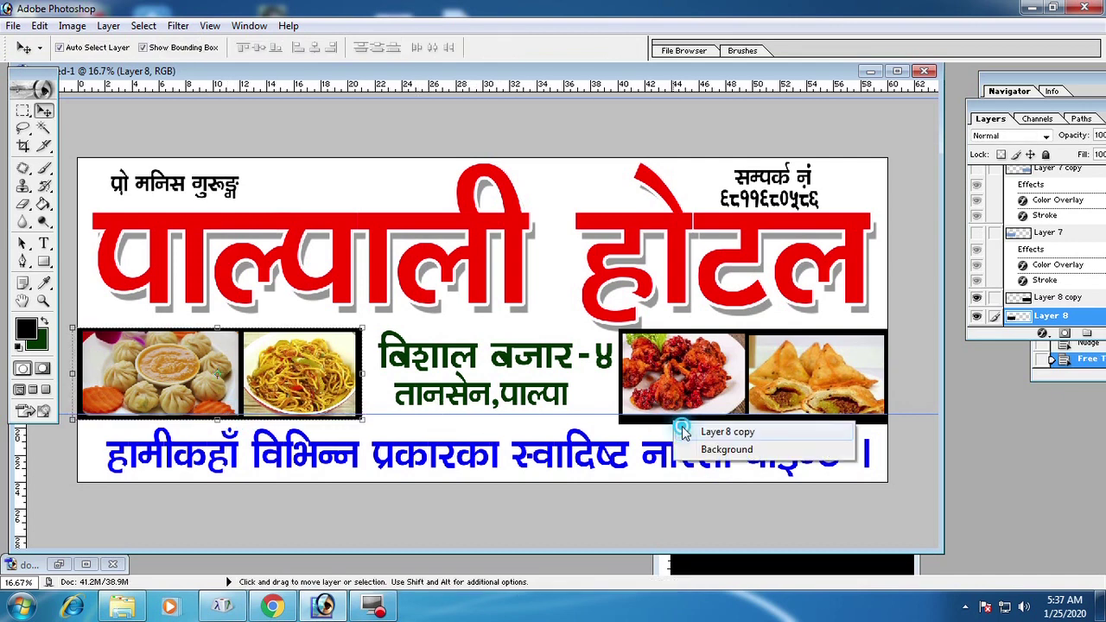
pyautogui.click(692, 431)
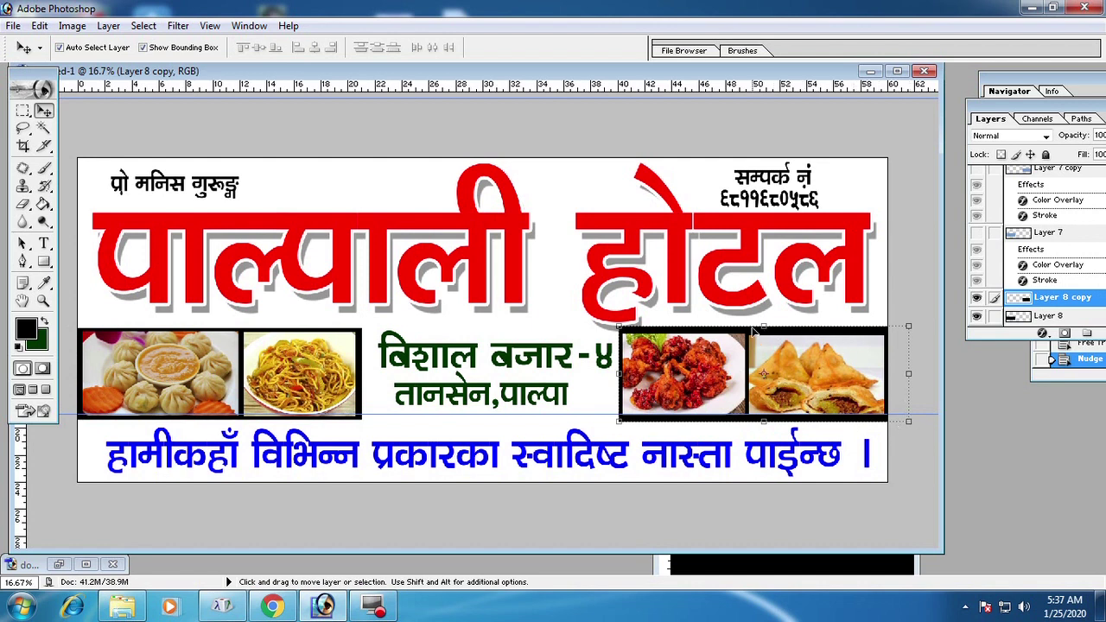
pyautogui.moveTo(763, 422); pyautogui.dragTo(763, 425)
pyautogui.hotkey('ctrl', 'z')
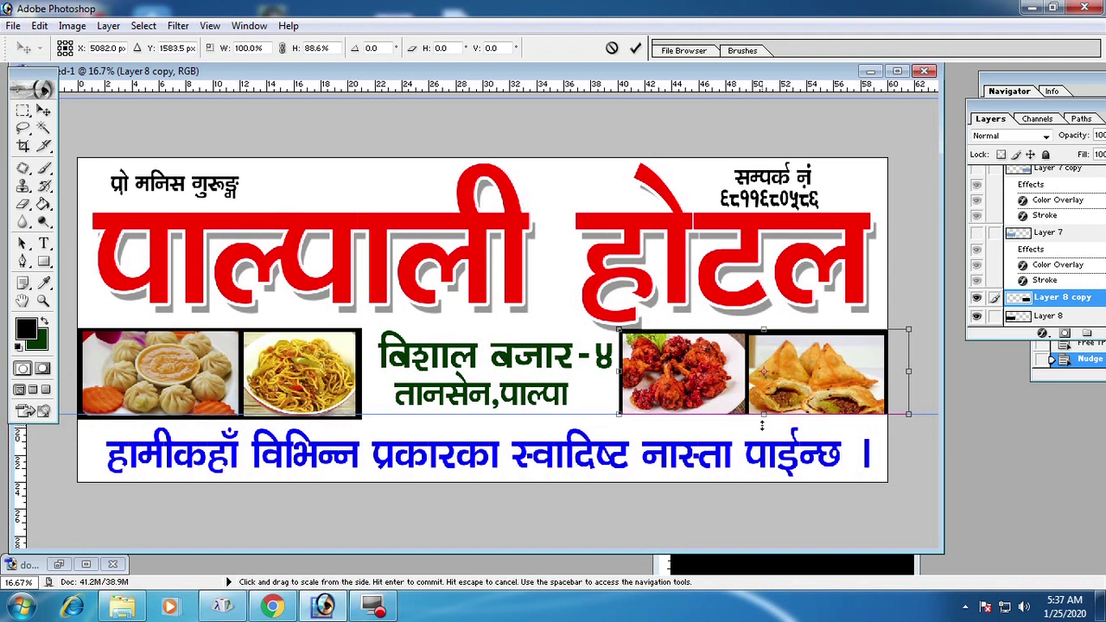
pyautogui.hotkey('ctrl', 'z')
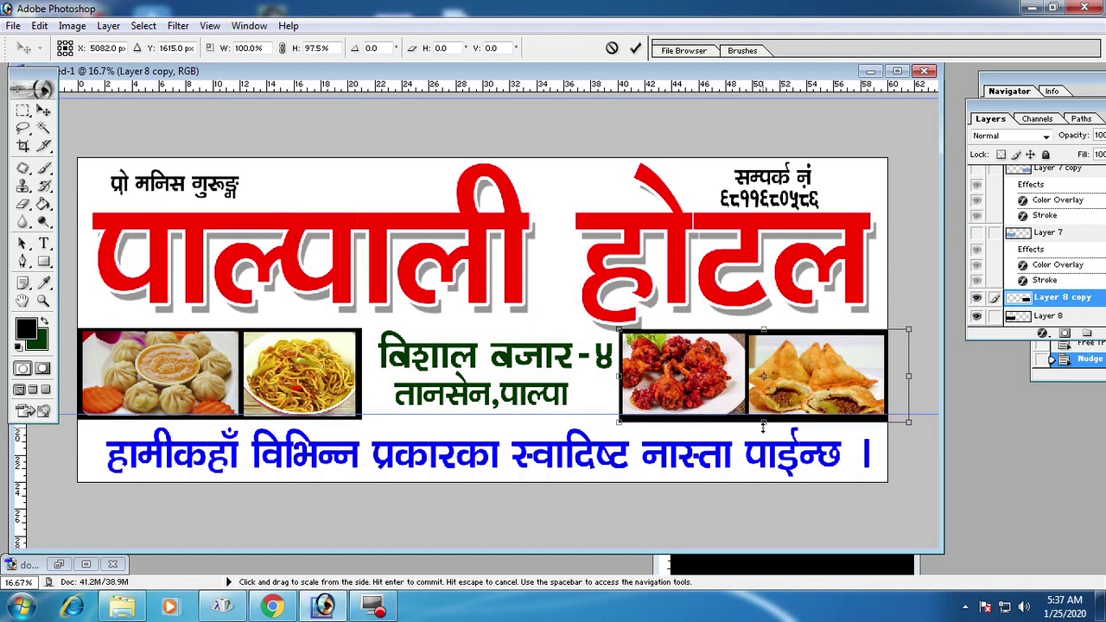
pyautogui.press('Return')
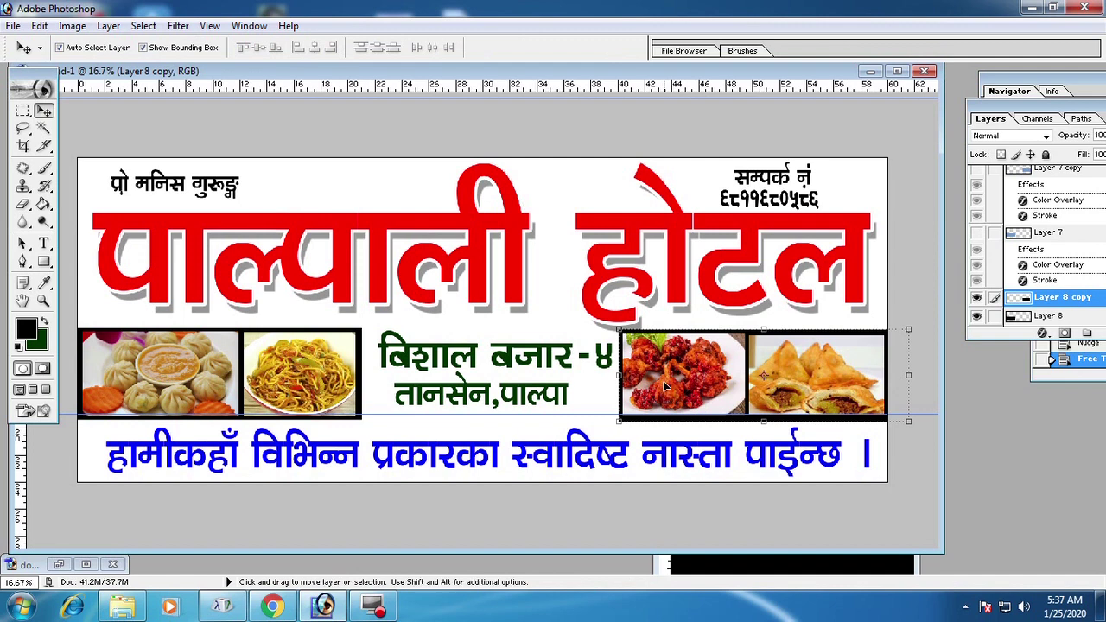
# Nudge the chicken photo left into place beside the samosa
pyautogui.click(666, 387)
pyautogui.press('Left')
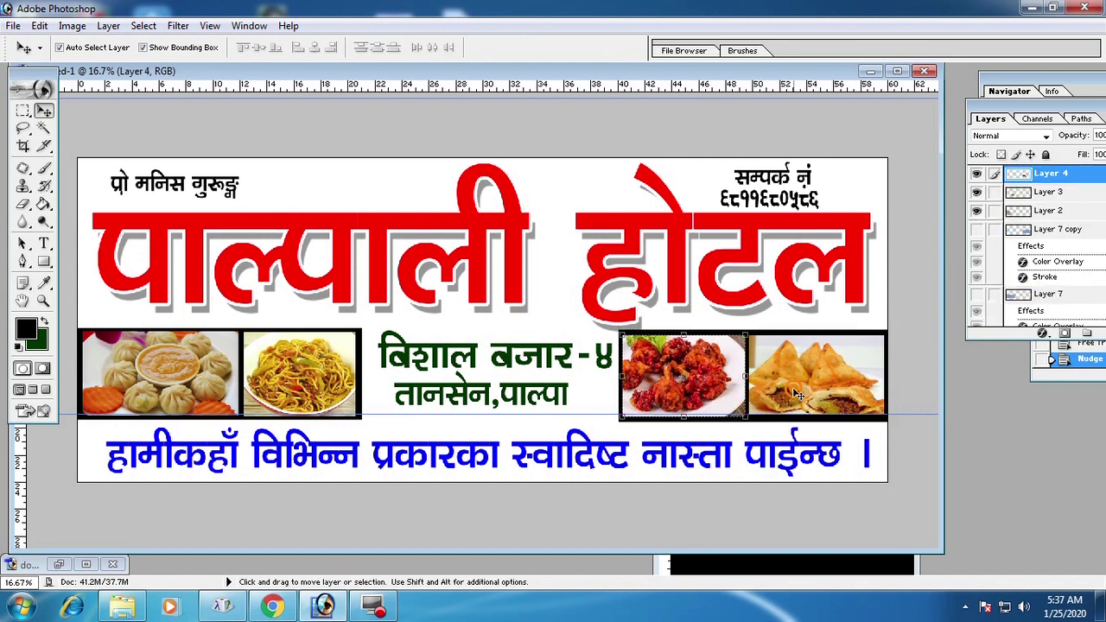
pyautogui.click(811, 408)
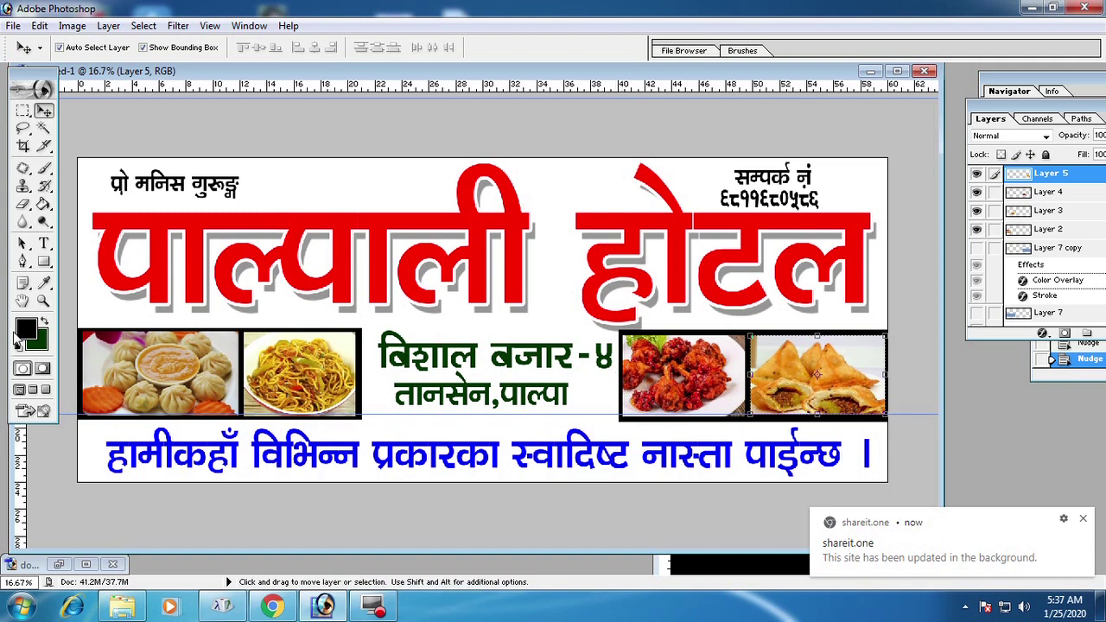
# Zoom out to view the whole banner and dismiss the pop-up notifications
pyautogui.click(43, 301)
pyautogui.click(313, 313)
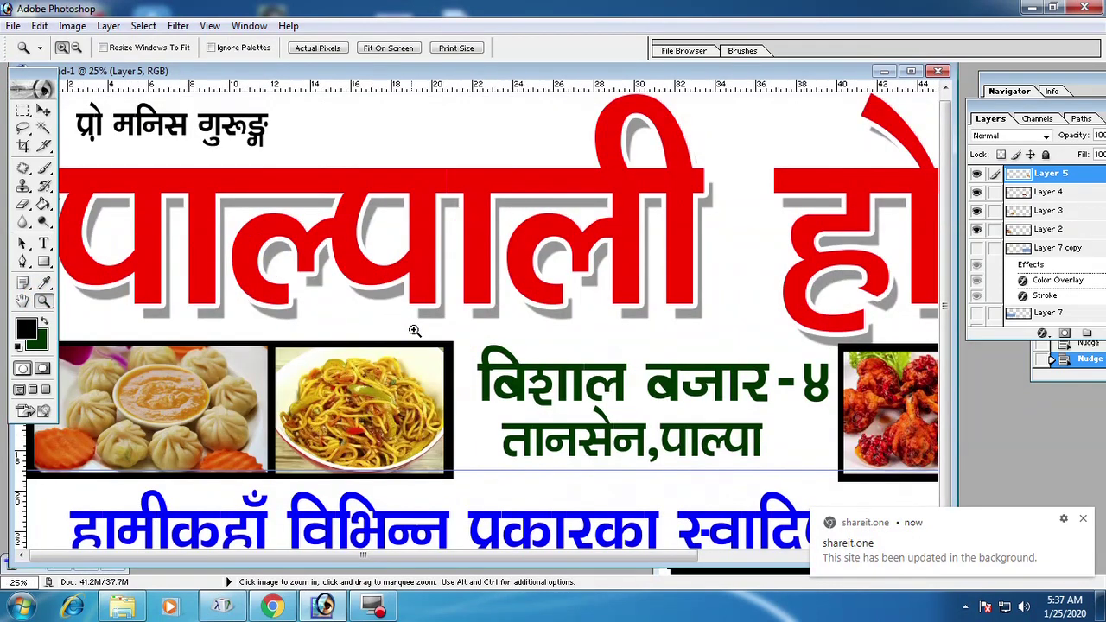
pyautogui.keyDown('alt'); pyautogui.click(373, 323); pyautogui.keyUp('alt')
pyautogui.keyDown('alt'); pyautogui.click(432, 320); pyautogui.keyUp('alt')
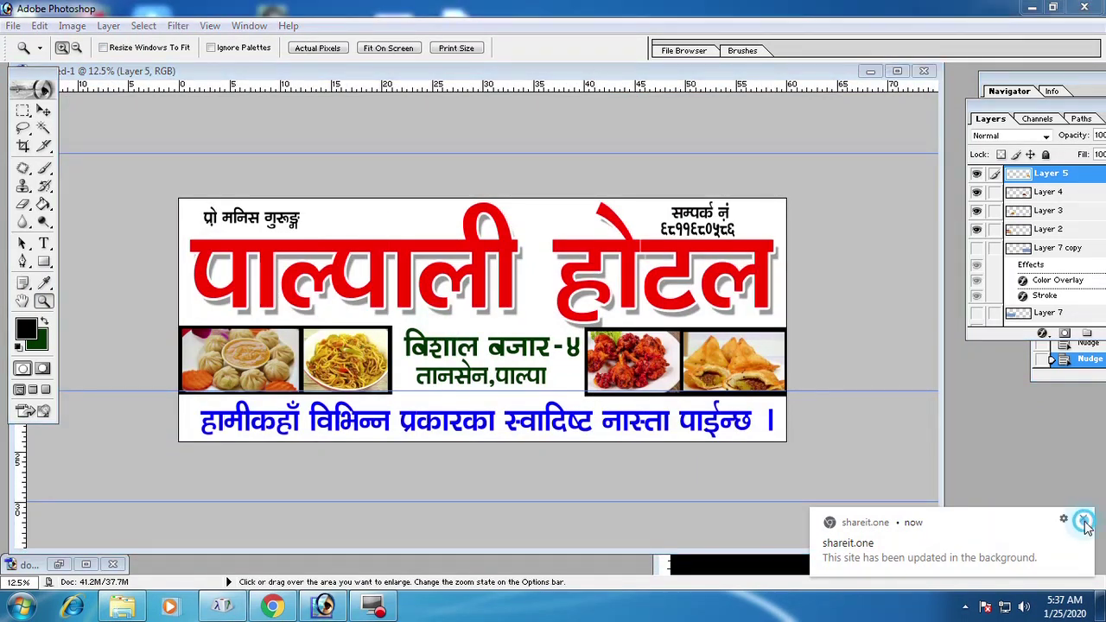
pyautogui.click(1083, 518)
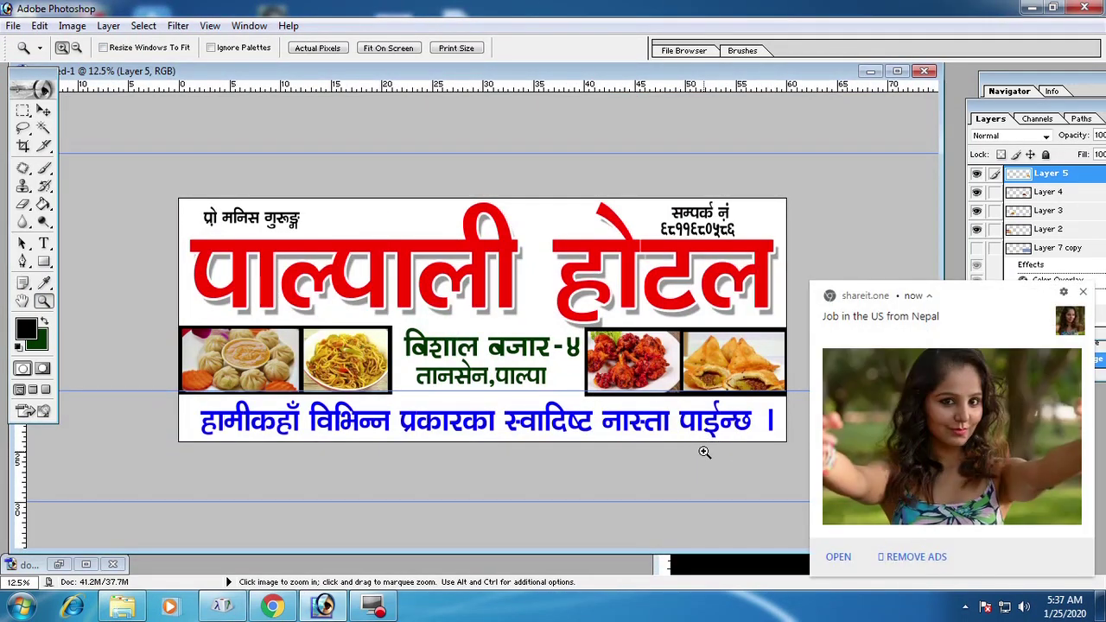
pyautogui.click(1084, 294)
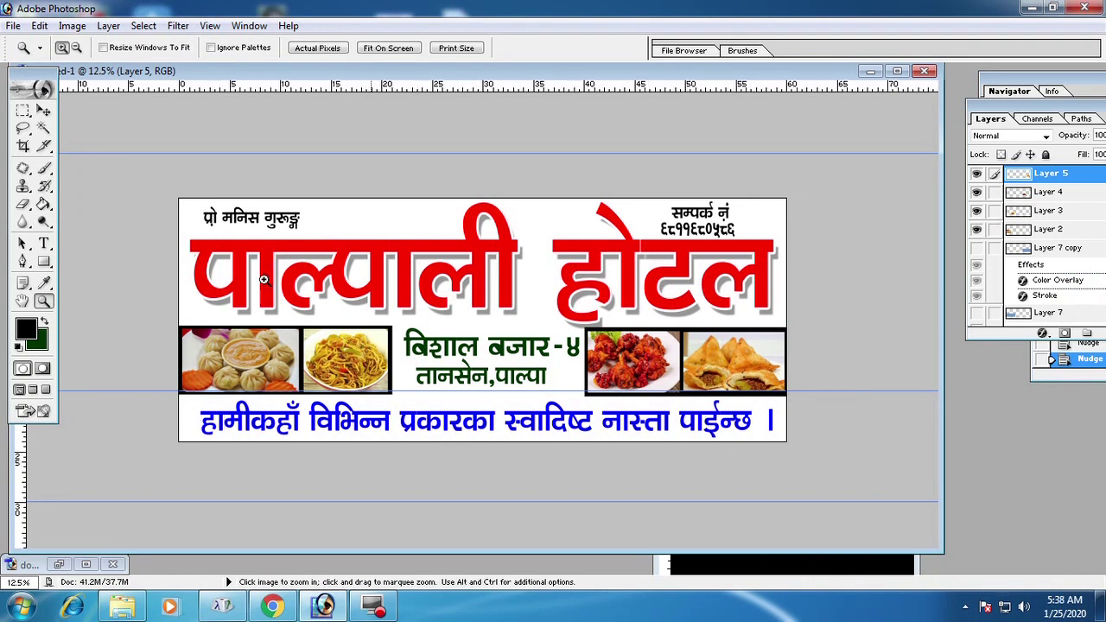
# Select the Background layer and convert it into editable Layer 0
pyautogui.click(43, 111)
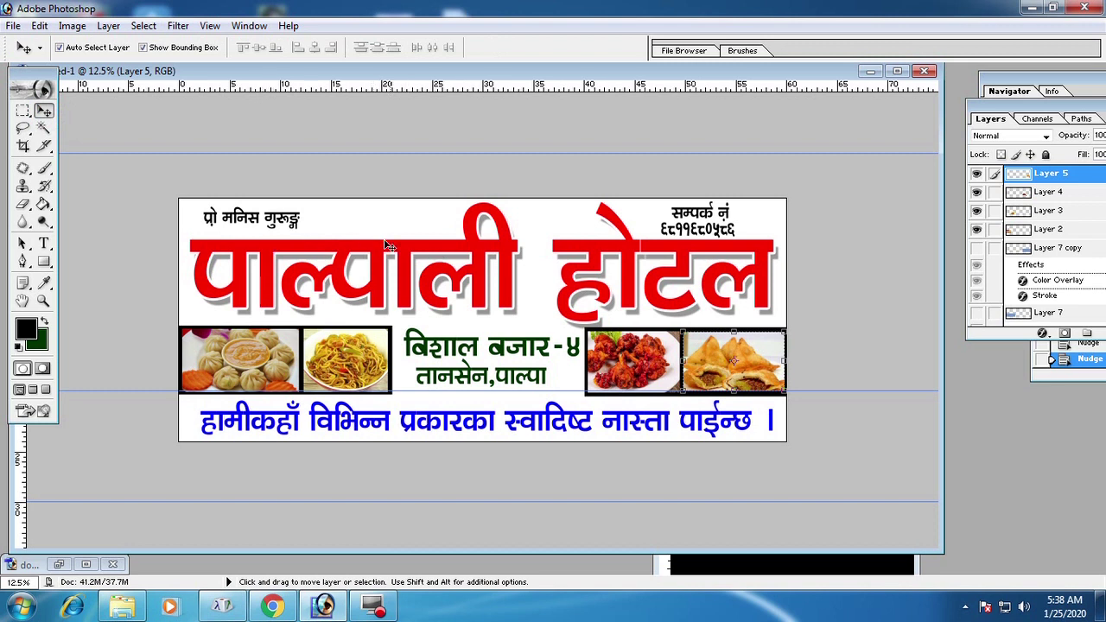
pyautogui.rightClick(331, 226)
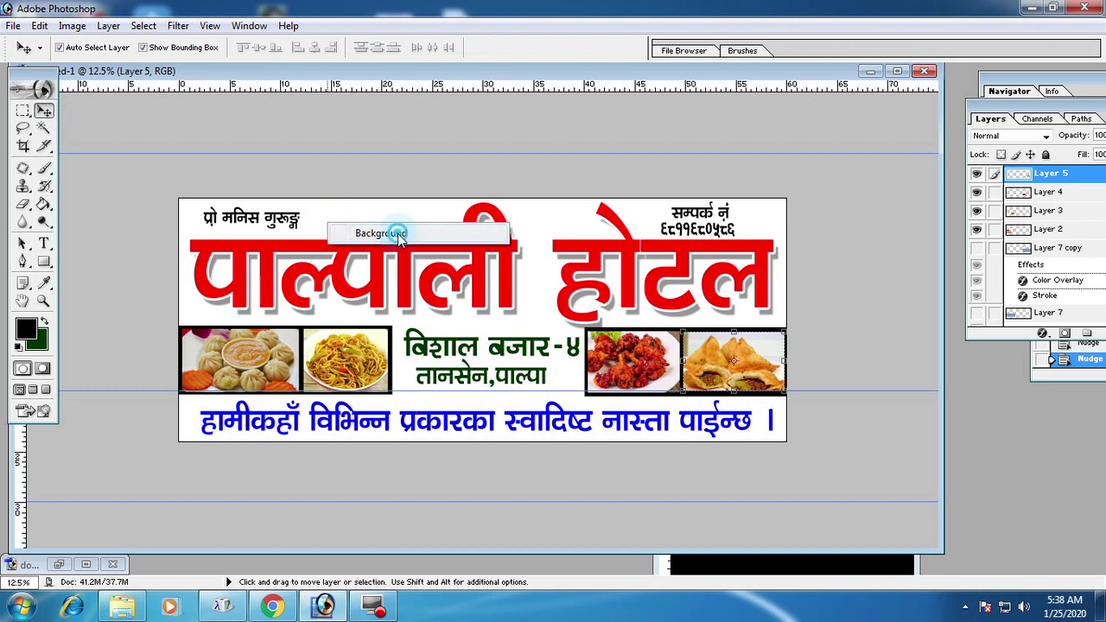
pyautogui.click(391, 232)
pyautogui.doubleClick(1062, 319)
pyautogui.click(706, 281)
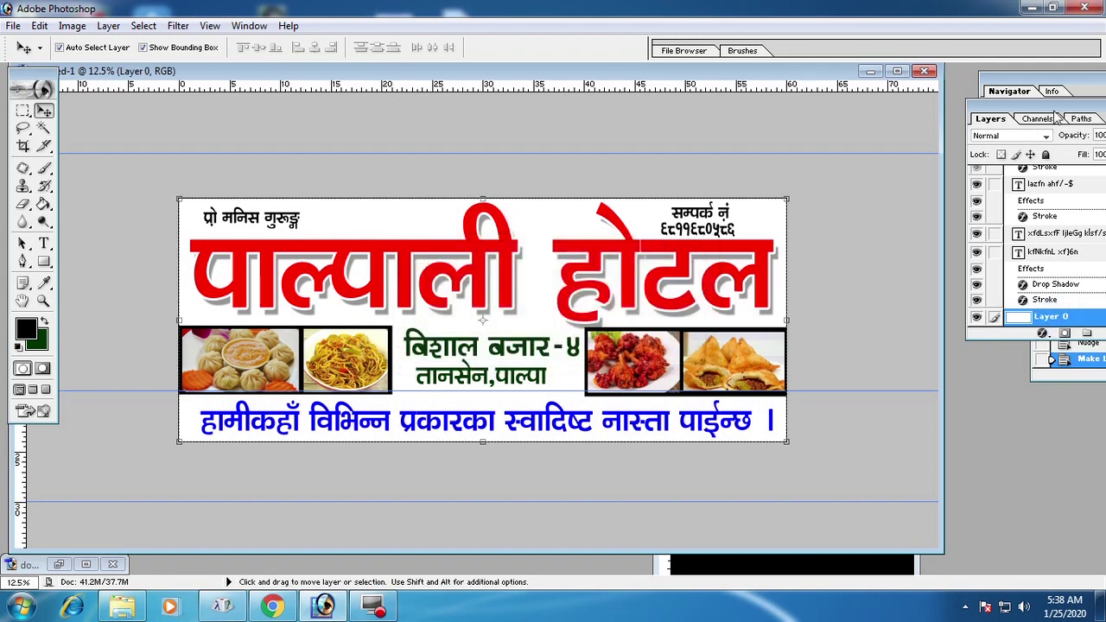
pyautogui.moveTo(1072, 105); pyautogui.dragTo(937, 100)
# Open Layer 0's Layer Style presets and preview red-outline and light-blue styles
pyautogui.click(908, 331)
pyautogui.click(938, 536)
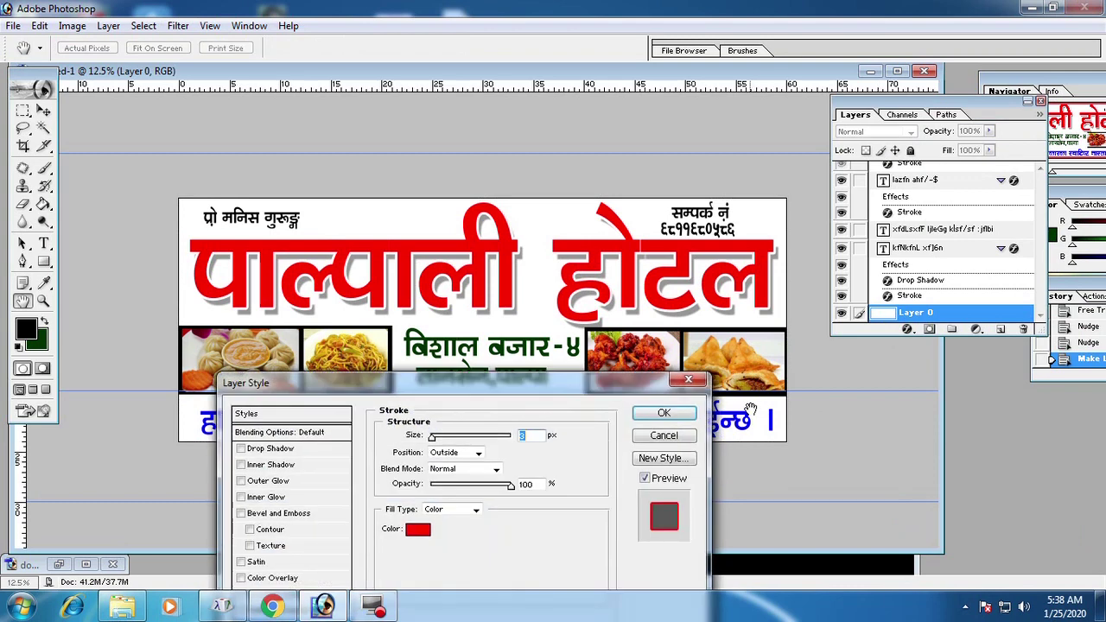
pyautogui.click(271, 416)
pyautogui.click(439, 457)
pyautogui.click(517, 429)
# Preview several more preset styles, including blue-sky gradients, on the banner
pyautogui.moveTo(446, 383)
pyautogui.mouseDown()
pyautogui.moveTo(818, 275)
pyautogui.moveTo(881, 271)
pyautogui.mouseUp()
pyautogui.click(824, 393)
pyautogui.click(824, 369)
pyautogui.click(824, 343)
pyautogui.click(850, 316)
pyautogui.click(876, 342)
pyautogui.click(901, 316)
pyautogui.click(980, 316)
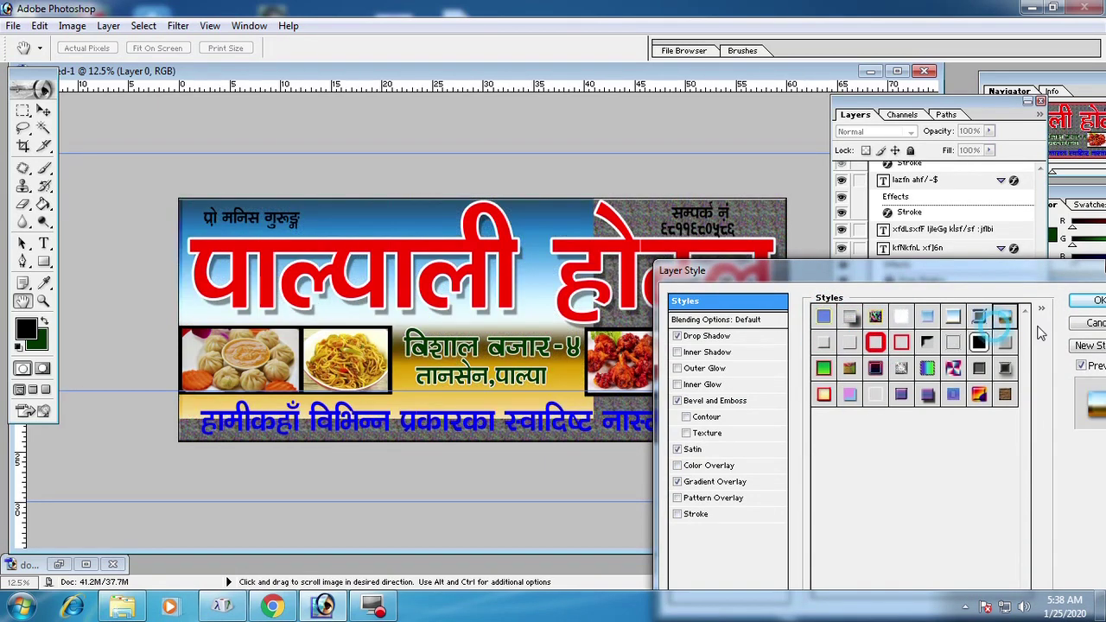
# Apply the cream-to-yellow gradient preset with a thin outline to the background
pyautogui.click(1041, 309)
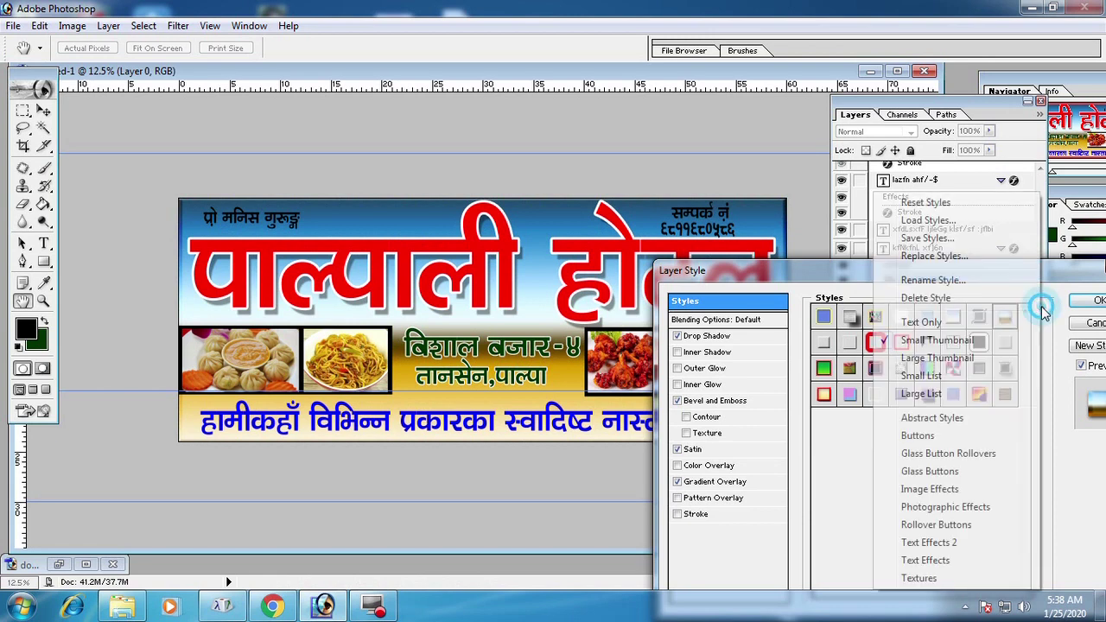
pyautogui.click(851, 371)
pyautogui.click(824, 394)
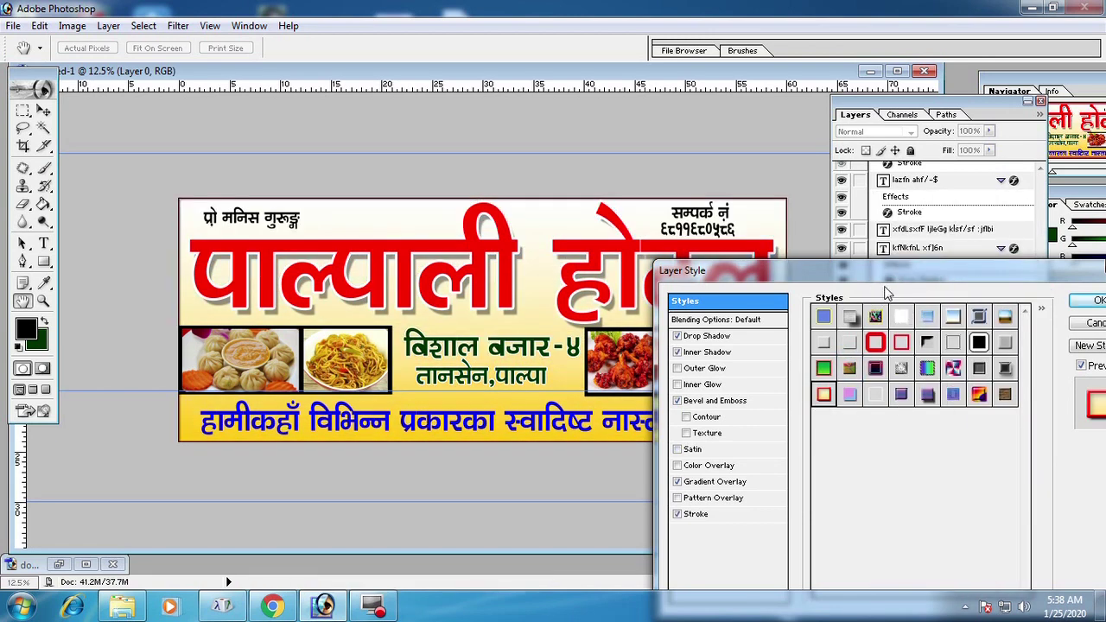
pyautogui.moveTo(903, 275); pyautogui.dragTo(715, 352)
pyautogui.click(908, 371)
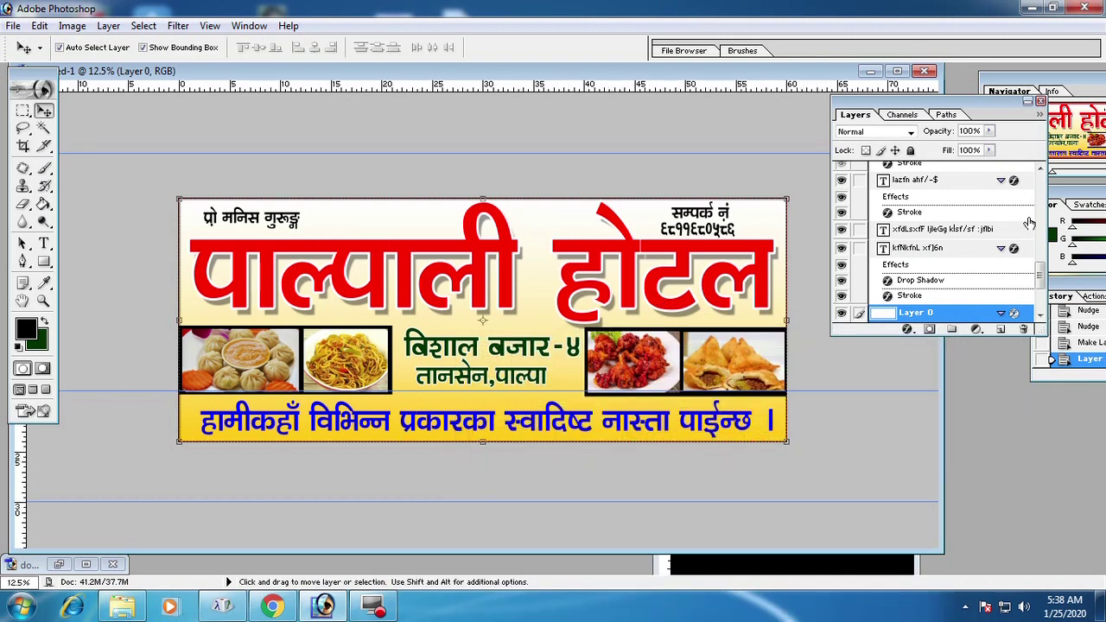
# Add a horizontal guide above the banner
pyautogui.moveTo(860, 102); pyautogui.dragTo(916, 103)
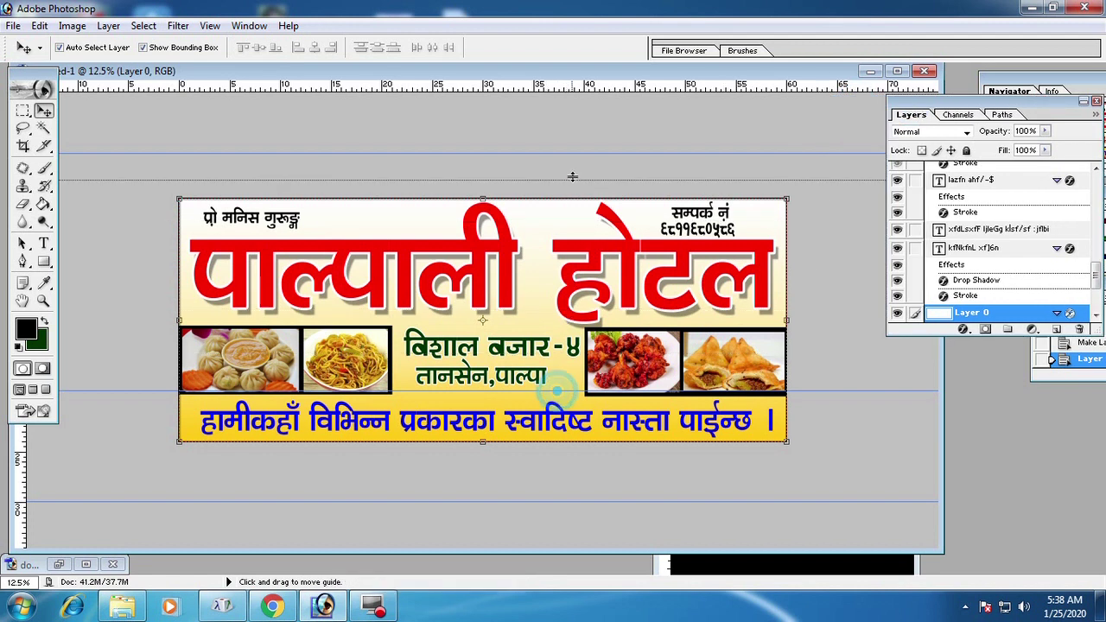
pyautogui.moveTo(548, 394); pyautogui.dragTo(554, 176)
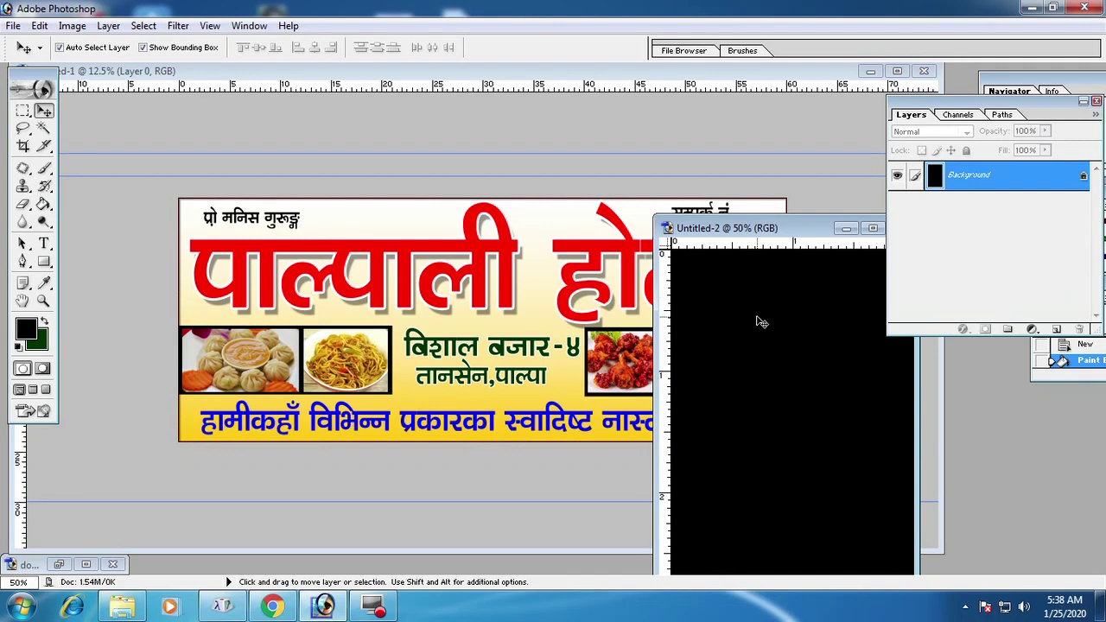
pyautogui.click(258, 403)
# Bring the black block into the banner as Layer 9, placed at the strip's left end
pyautogui.moveTo(258, 407); pyautogui.dragTo(232, 417)
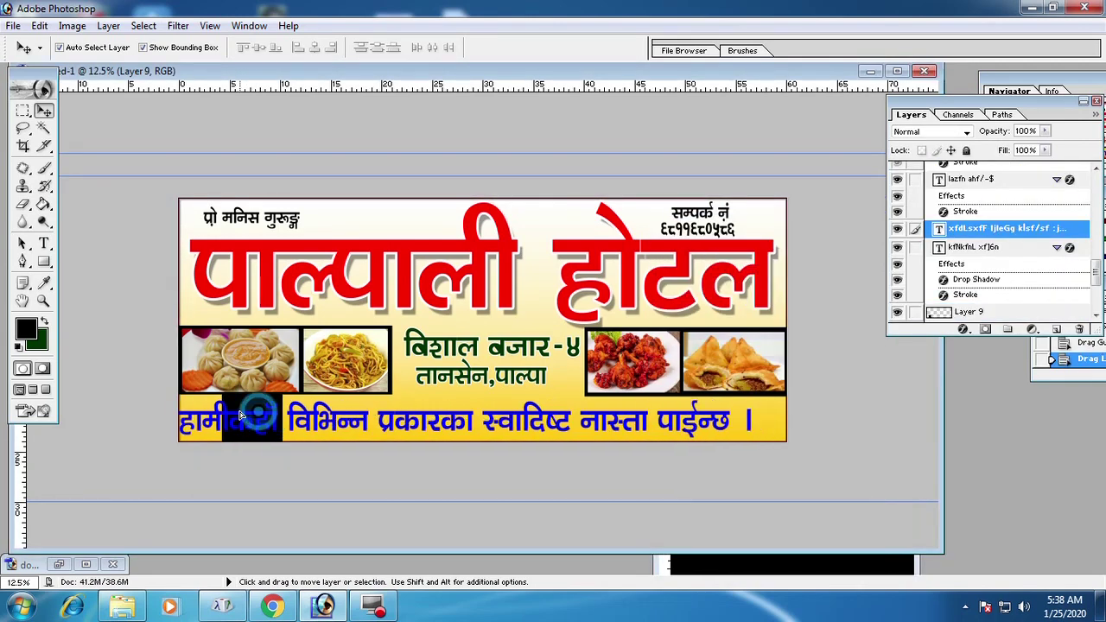
pyautogui.hotkey('ctrl', 'z')
pyautogui.rightClick(234, 407)
pyautogui.click(244, 408)
pyautogui.rightClick(240, 398)
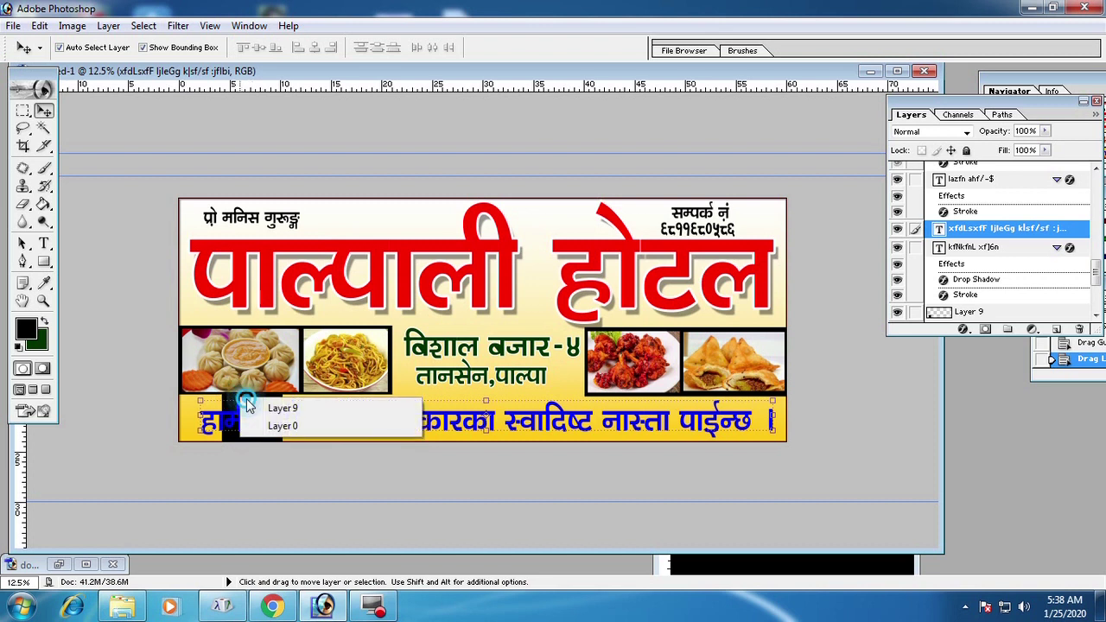
pyautogui.click(274, 409)
pyautogui.moveTo(248, 402); pyautogui.dragTo(203, 402)
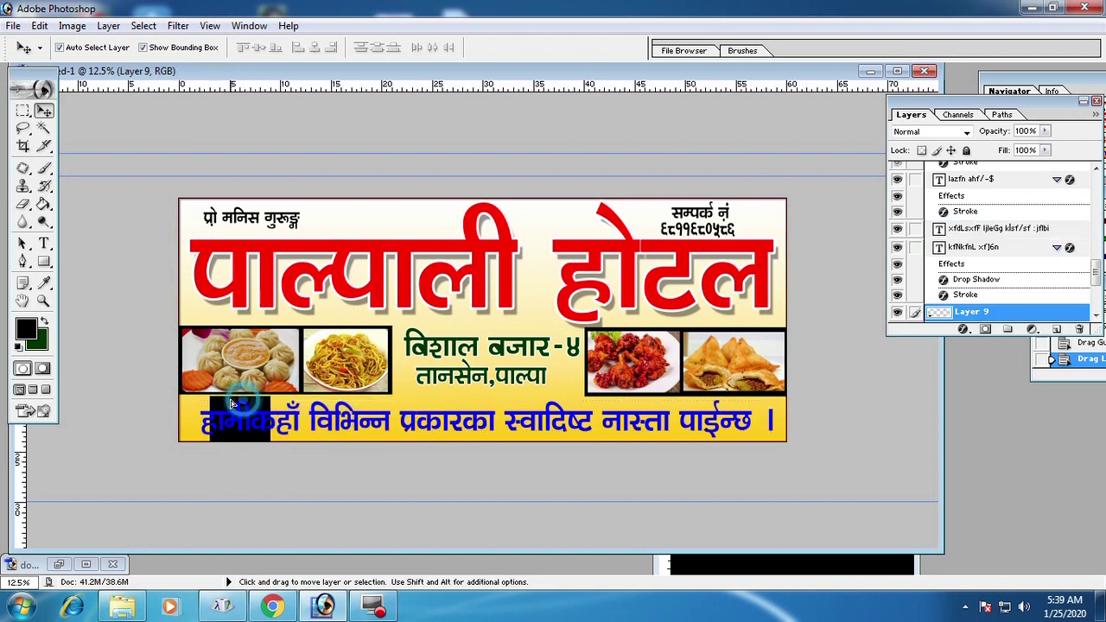
# Stretch the black Layer 9 bar across the full bottom strip, then select the tagline layer
pyautogui.hotkey('ctrl', 't')
pyautogui.moveTo(241, 433); pyautogui.dragTo(797, 471)
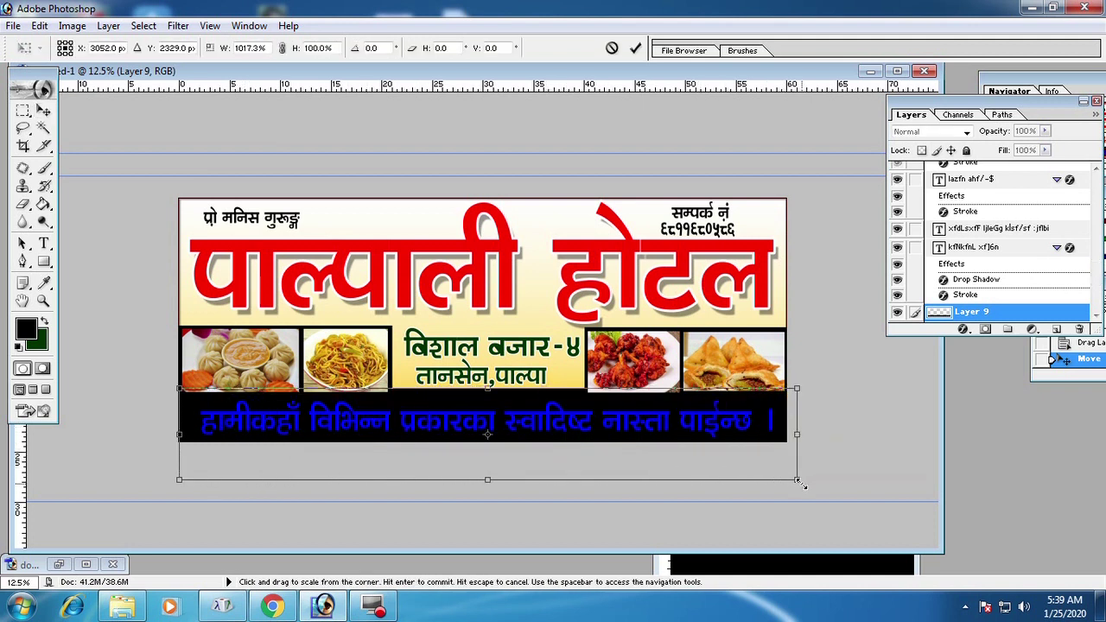
pyautogui.press('Return')
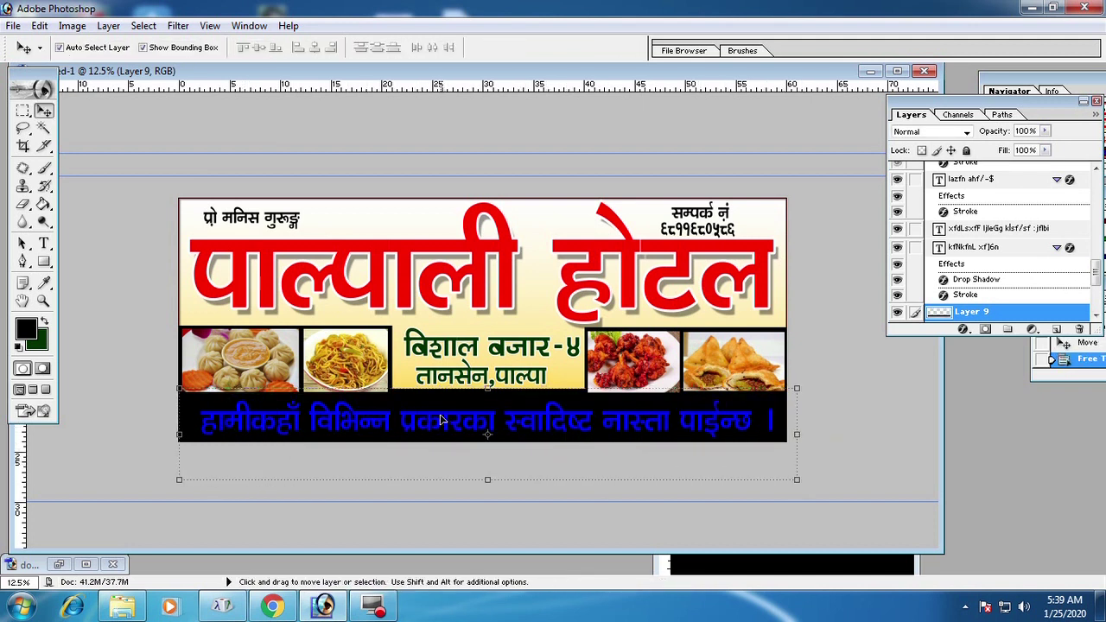
pyautogui.rightClick(425, 419)
pyautogui.click(441, 425)
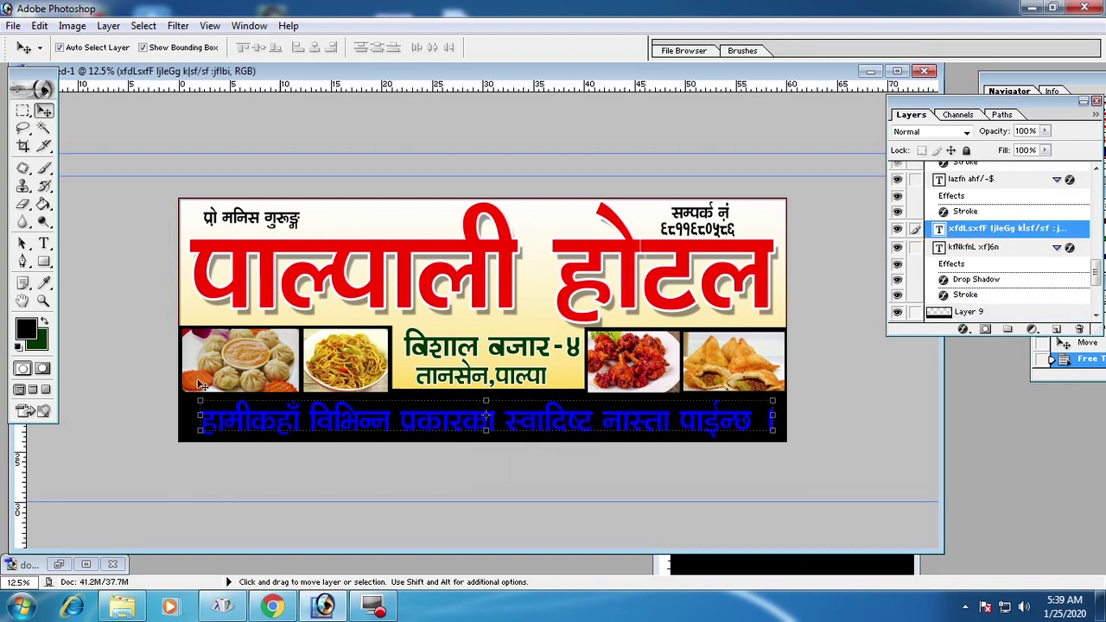
# Set the background colour to white and fill the tagline text white
pyautogui.click(37, 339)
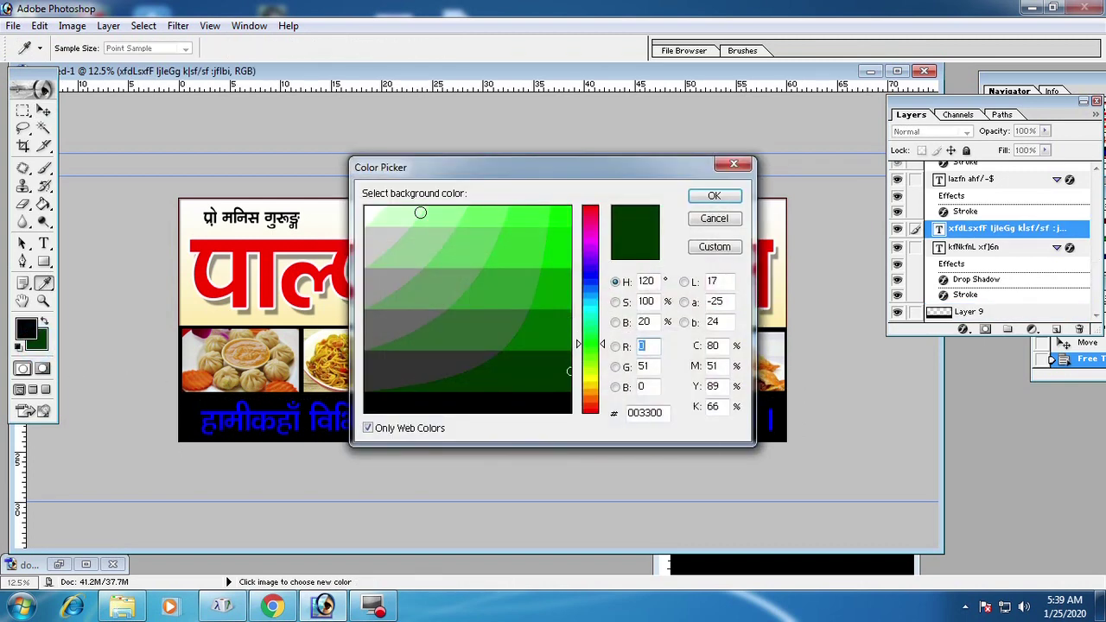
pyautogui.click(365, 211)
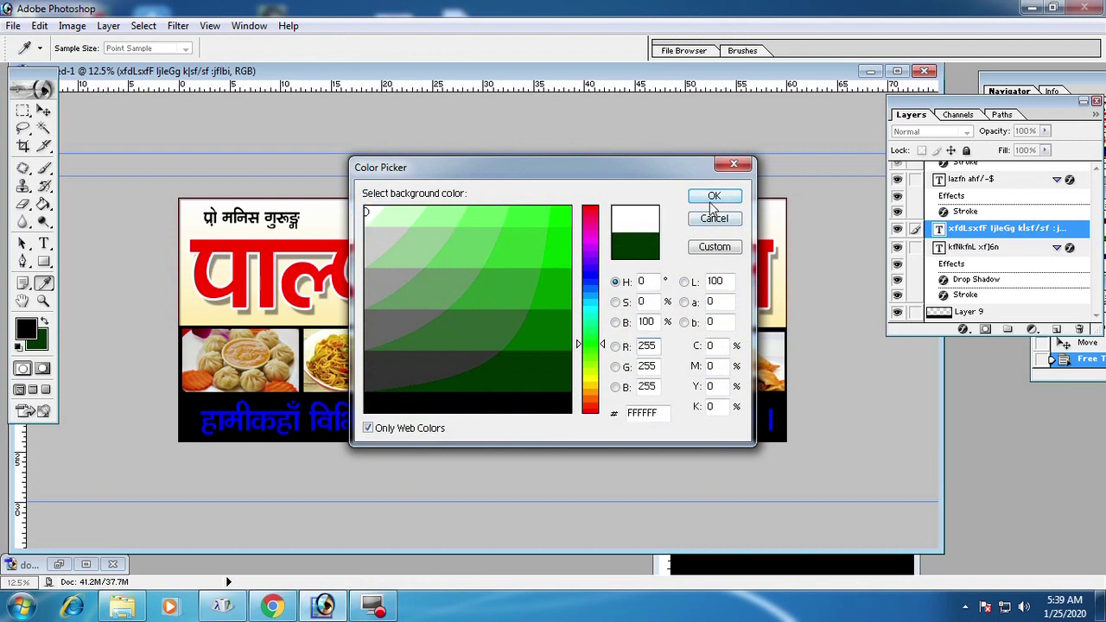
pyautogui.click(715, 196)
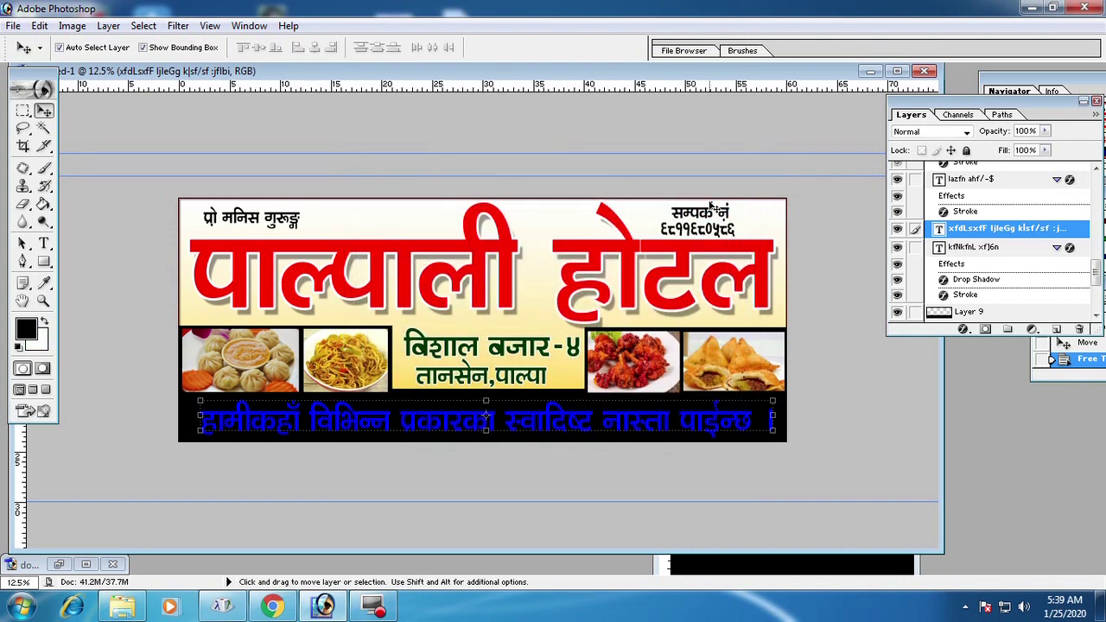
pyautogui.hotkey('ctrl', 'BackSpace')
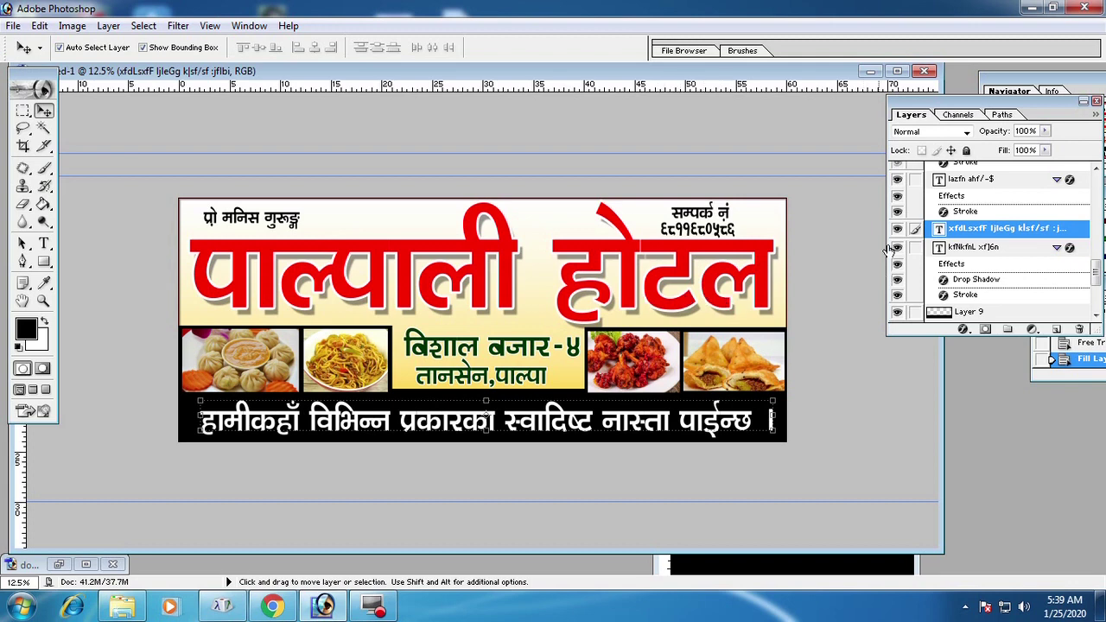
# Toggle the black strip's visibility to compare the white tagline against it
pyautogui.moveTo(910, 111); pyautogui.dragTo(970, 113)
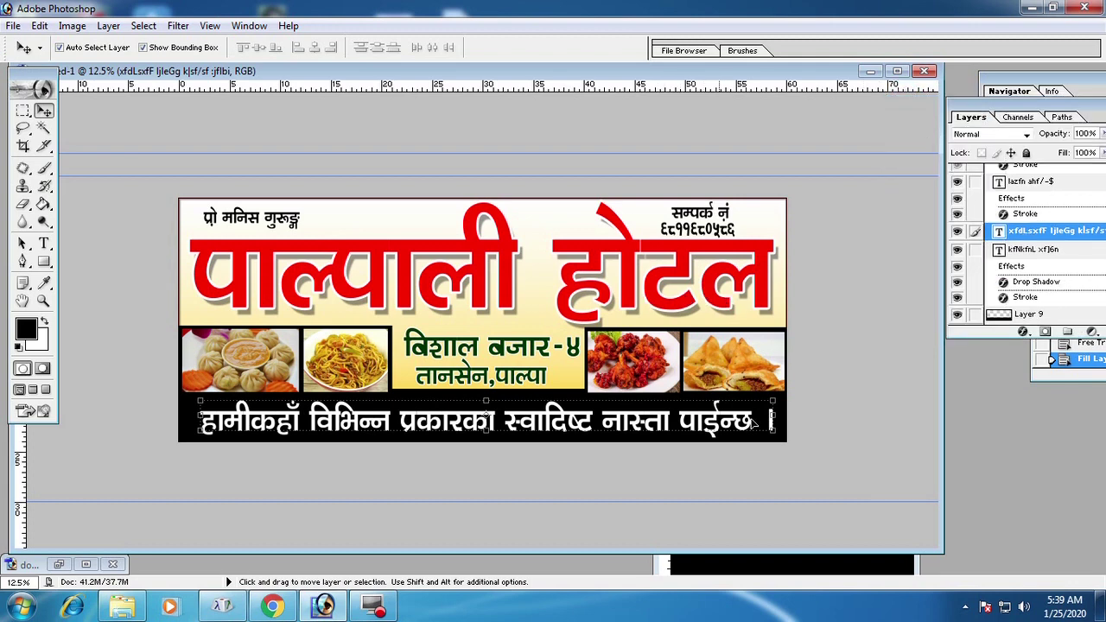
pyautogui.click(957, 317)
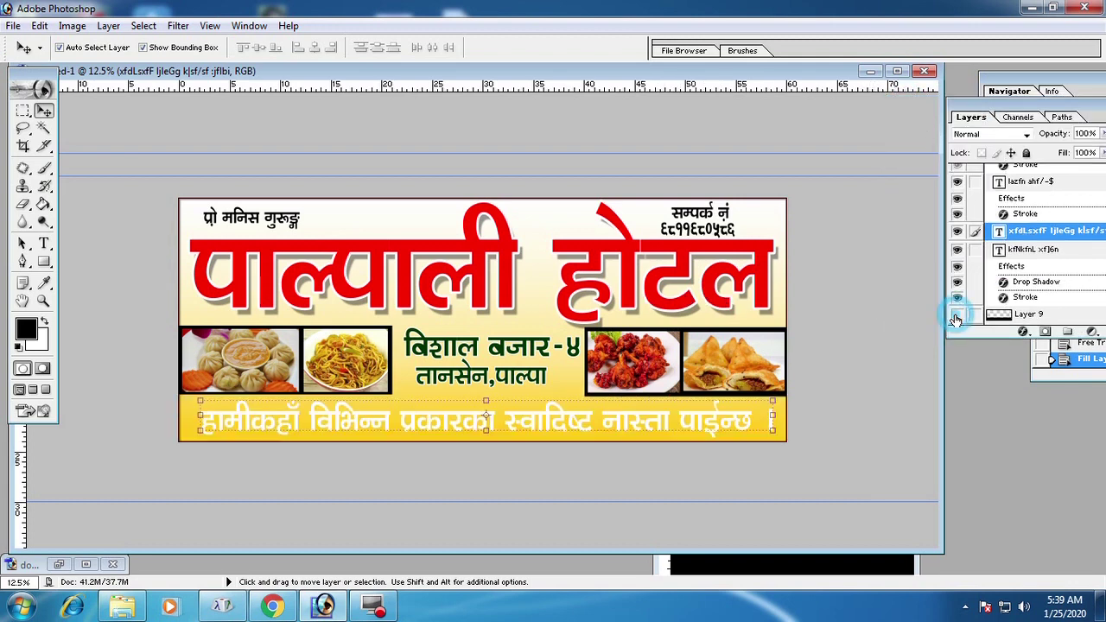
pyautogui.click(957, 317)
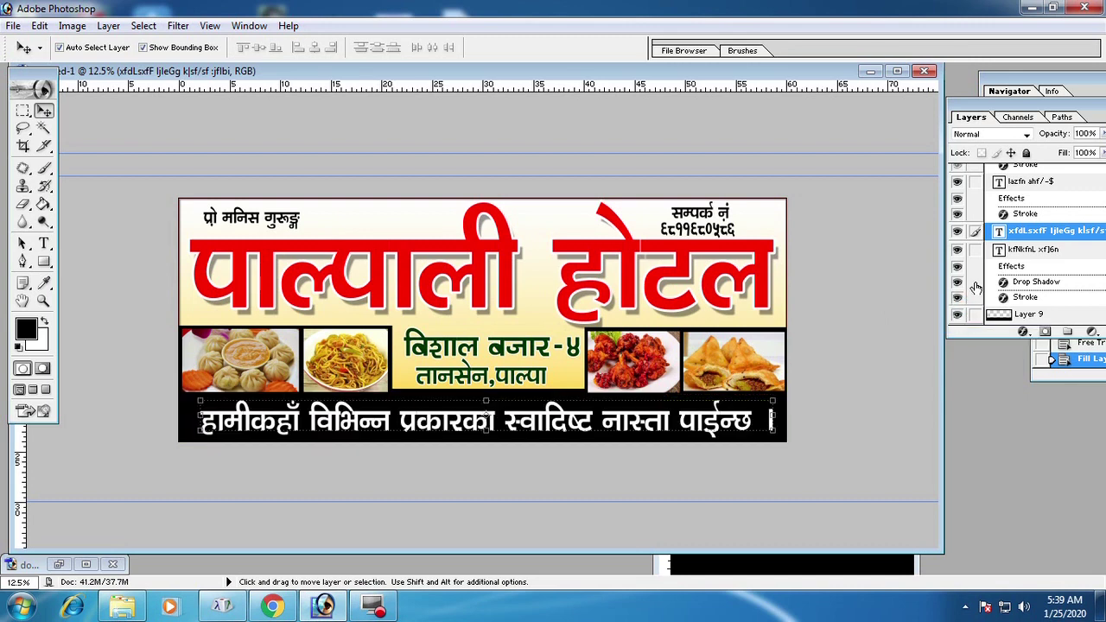
pyautogui.moveTo(1020, 110); pyautogui.dragTo(900, 103)
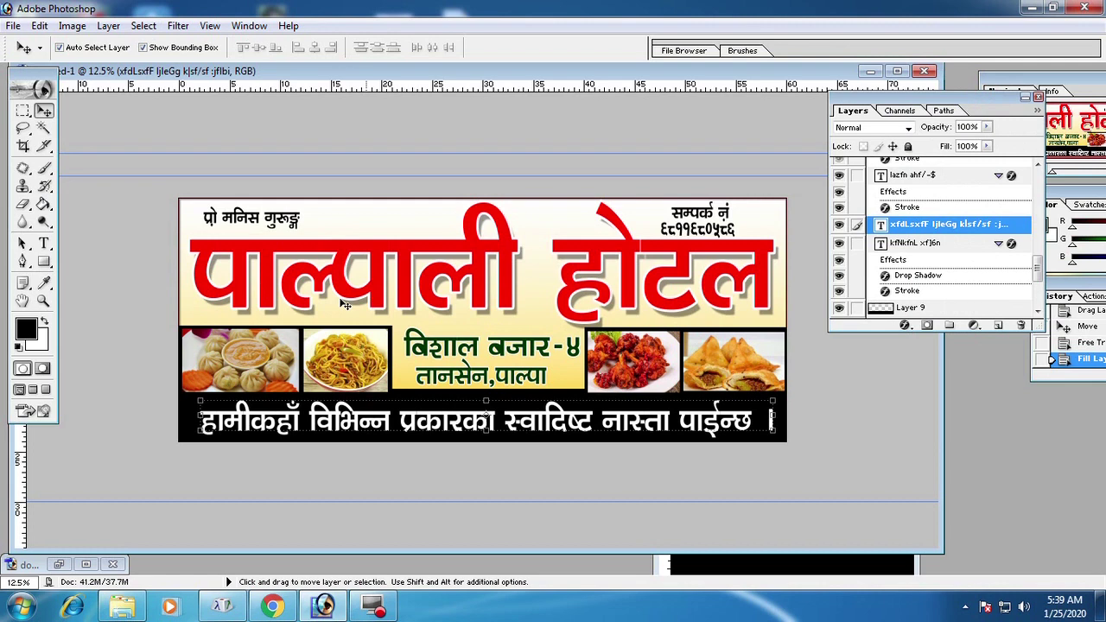
pyautogui.moveTo(1038, 270); pyautogui.dragTo(1038, 181)
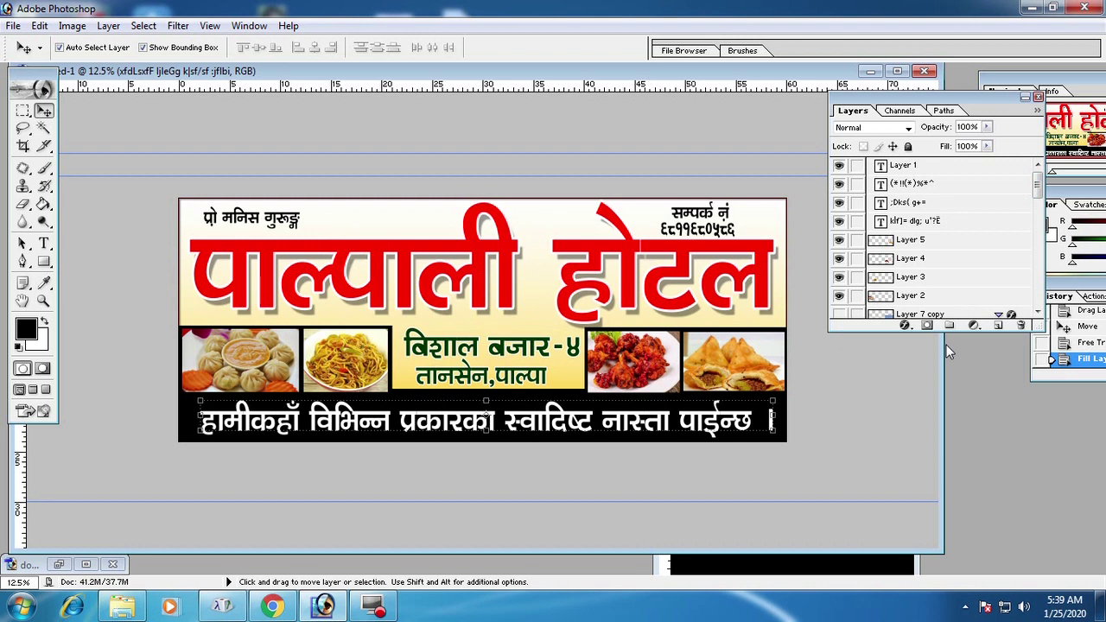
# Merge all visible layers into one with Shift+Ctrl+E
pyautogui.press('shift')
pyautogui.hotkey('ctrl', 'shift', 'e')
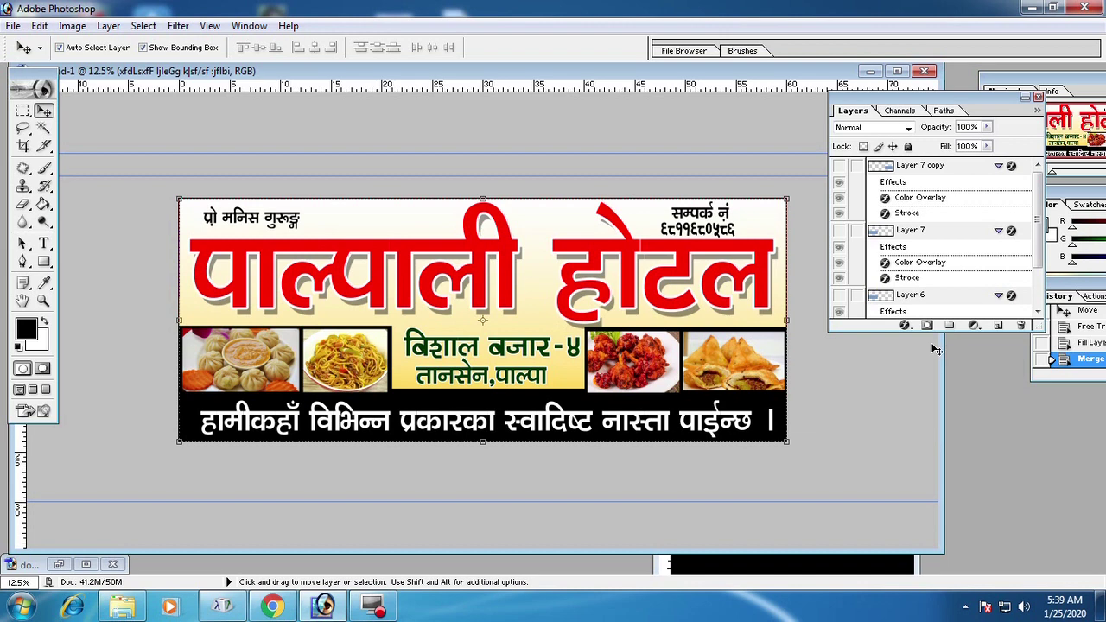
pyautogui.moveTo(852, 108); pyautogui.dragTo(897, 118)
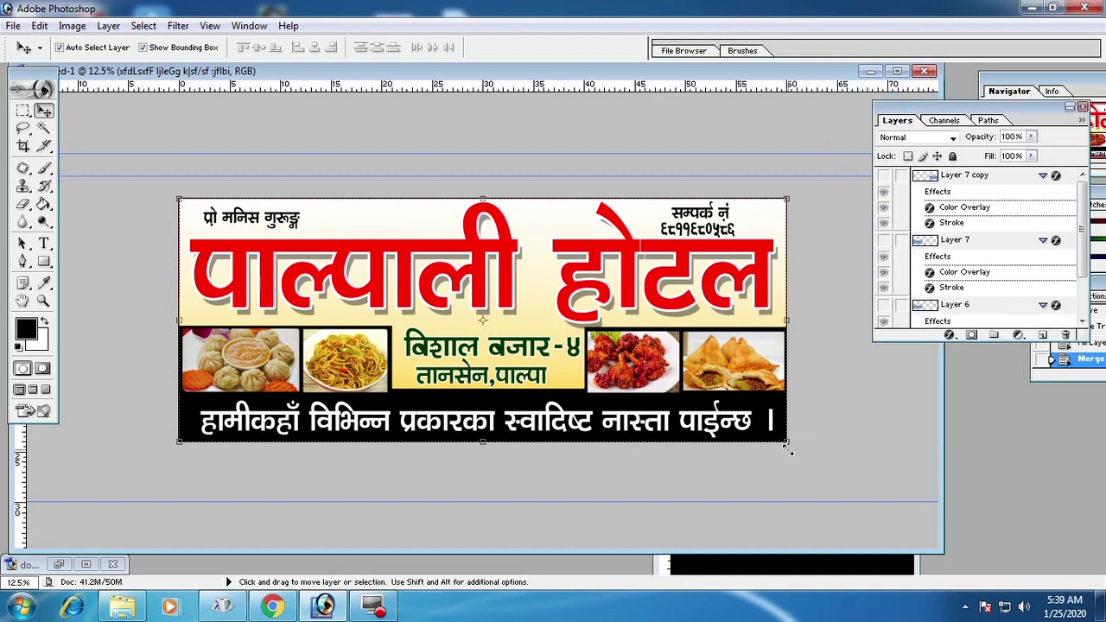
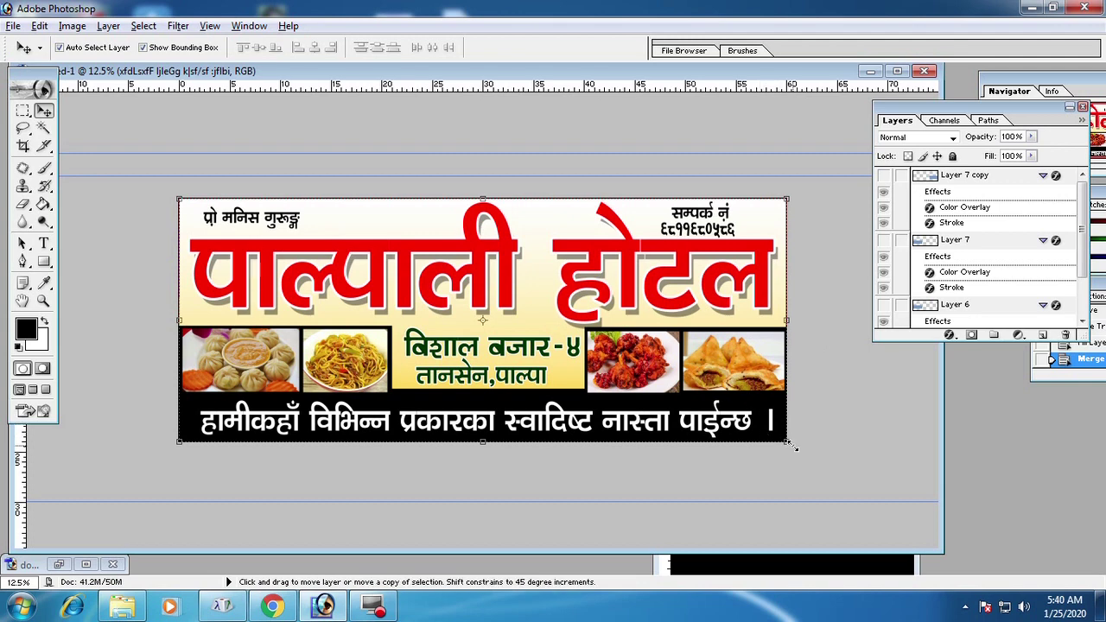
# Scale, shift left and stretch the banner layer so it covers the whole canvas without gaps
pyautogui.hotkey('ctrl', 't')
pyautogui.moveTo(792, 446); pyautogui.dragTo(784, 441)
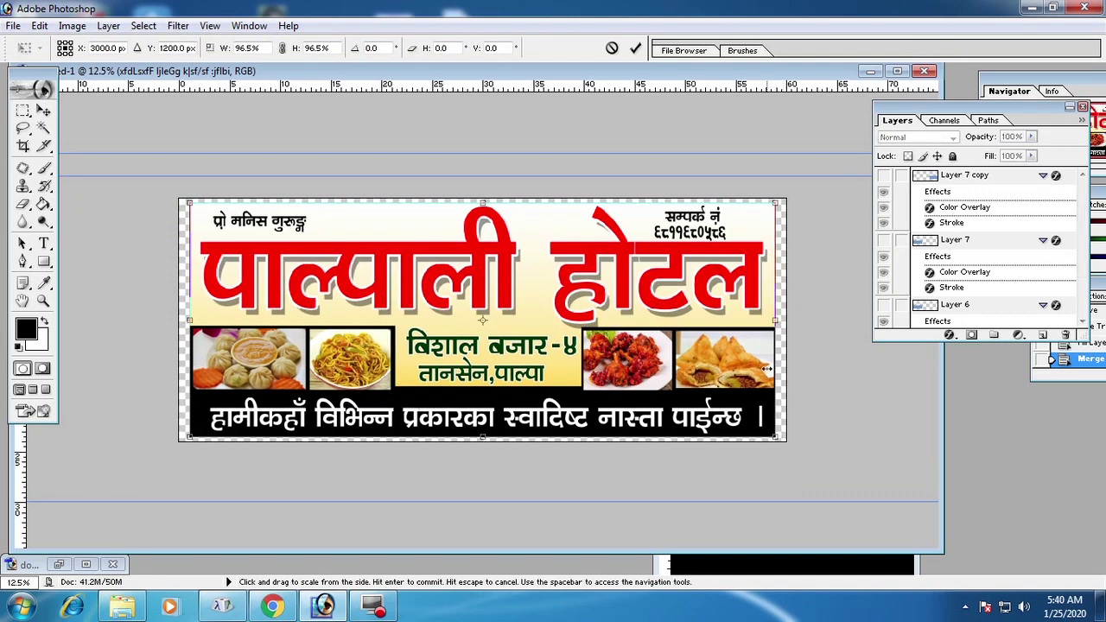
pyautogui.press('Return')
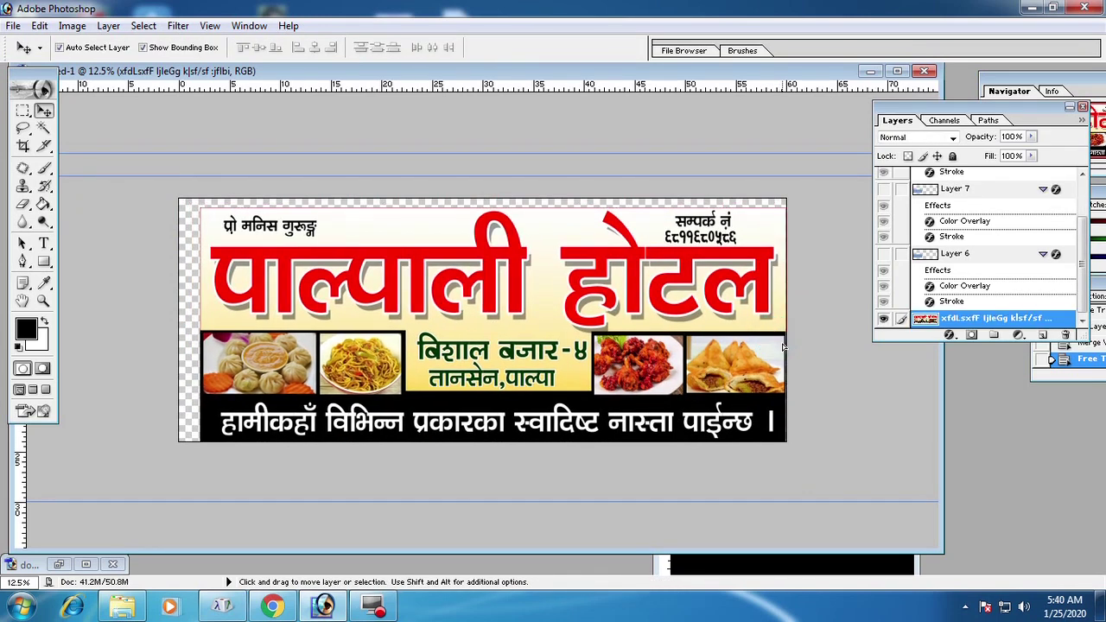
pyautogui.moveTo(392, 321); pyautogui.dragTo(369, 339)
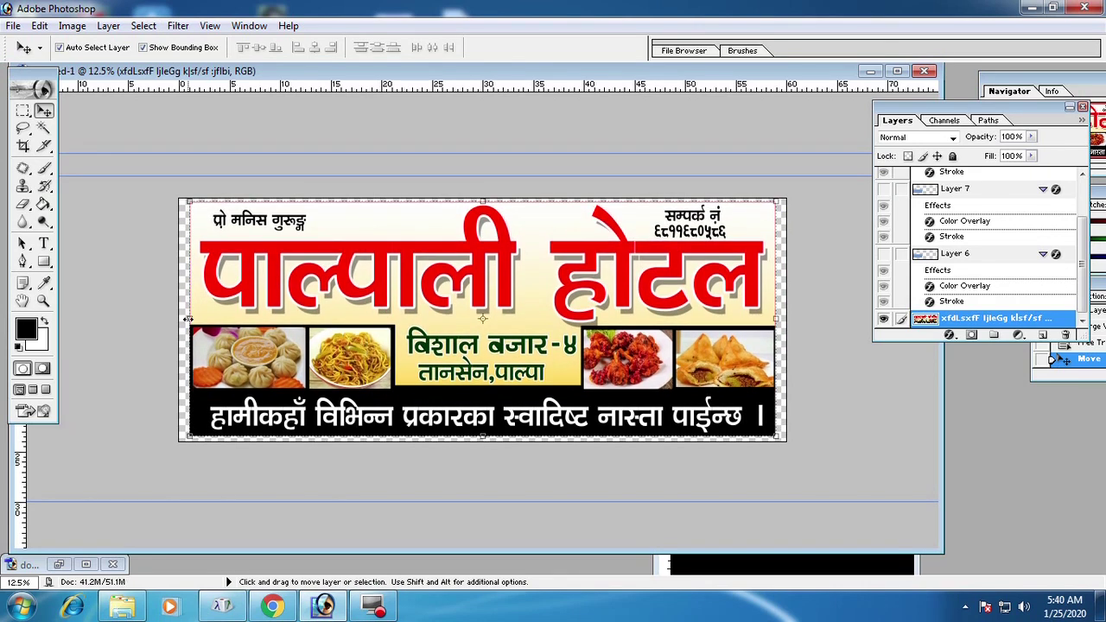
pyautogui.hotkey('ctrl', 't')
pyautogui.moveTo(187, 320); pyautogui.dragTo(244, 322)
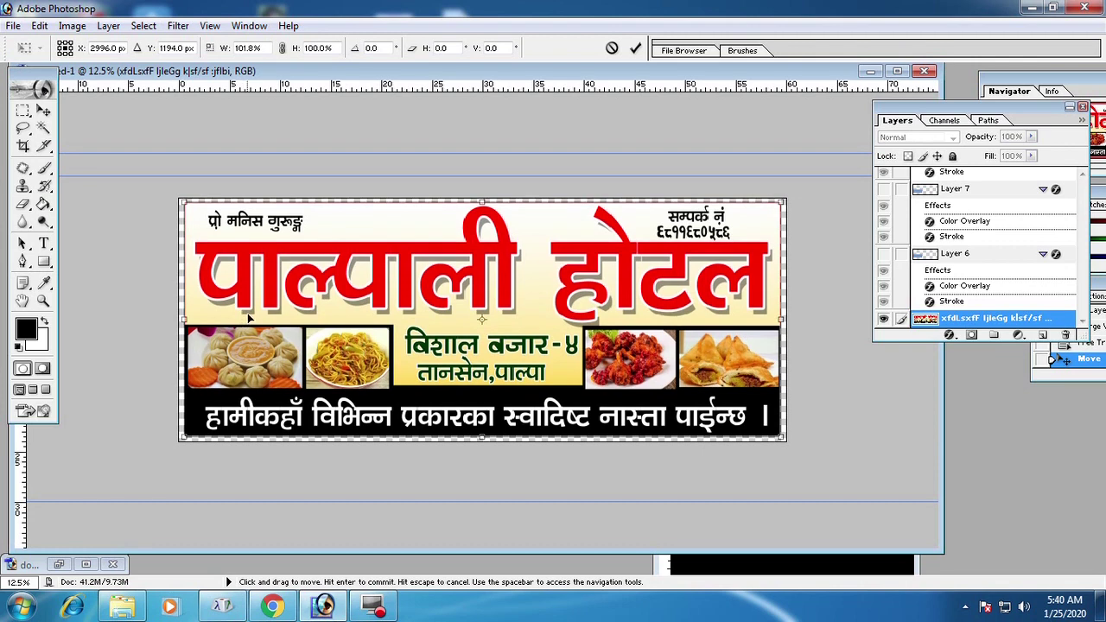
pyautogui.press('Return')
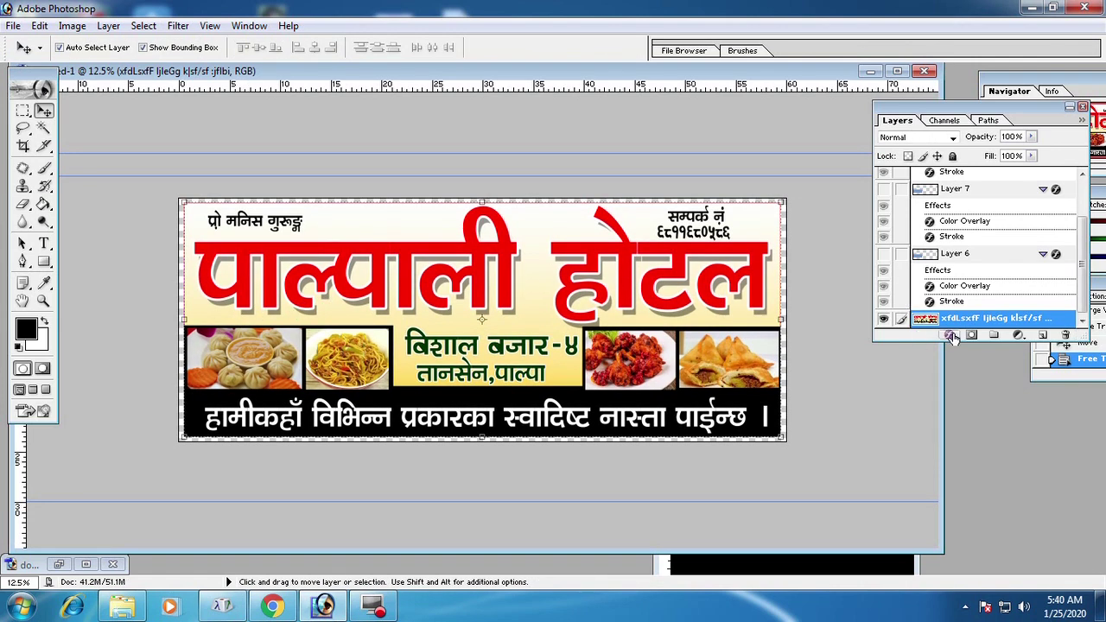
# Add a thick black Stroke layer style to the banner, then maximize the document window
pyautogui.click(951, 336)
pyautogui.click(982, 539)
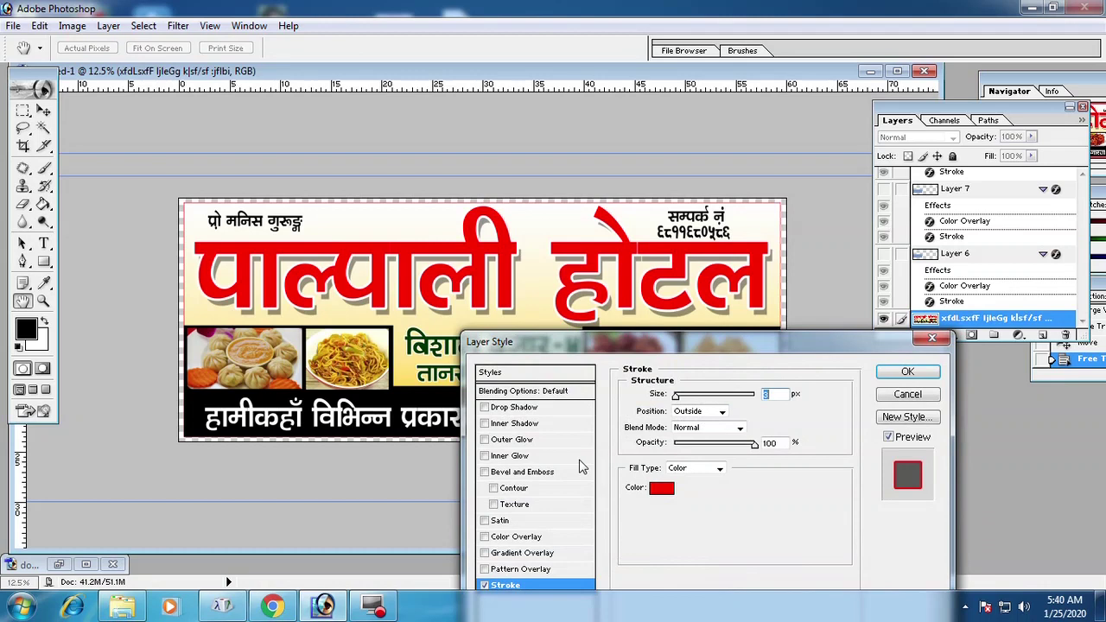
pyautogui.click(662, 488)
pyautogui.click(552, 413)
pyautogui.click(714, 197)
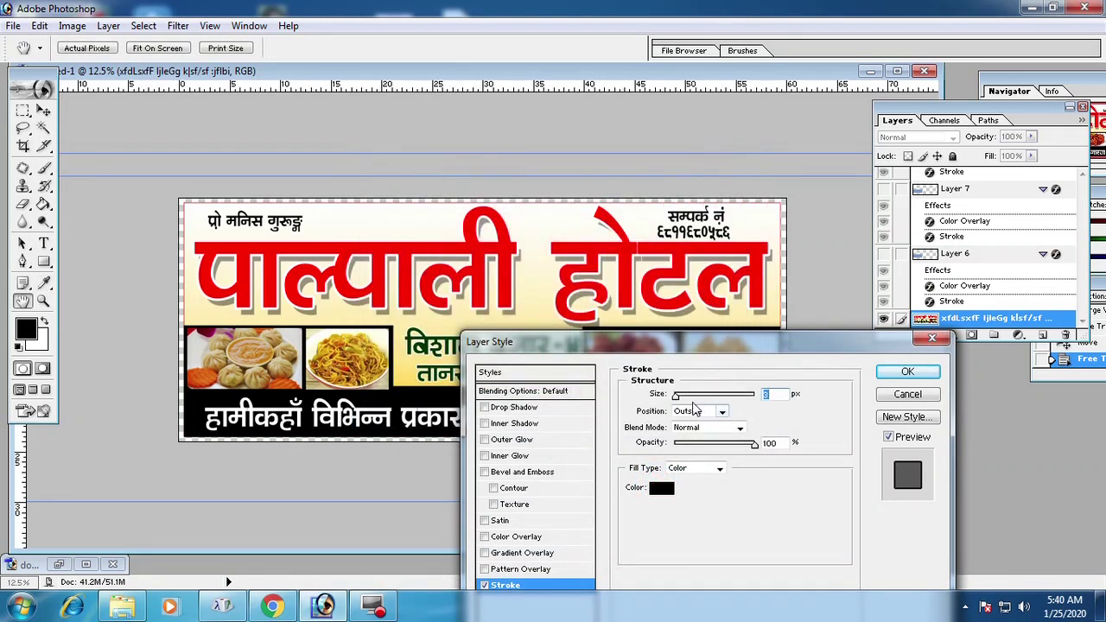
pyautogui.moveTo(675, 395); pyautogui.dragTo(685, 395)
pyautogui.click(908, 372)
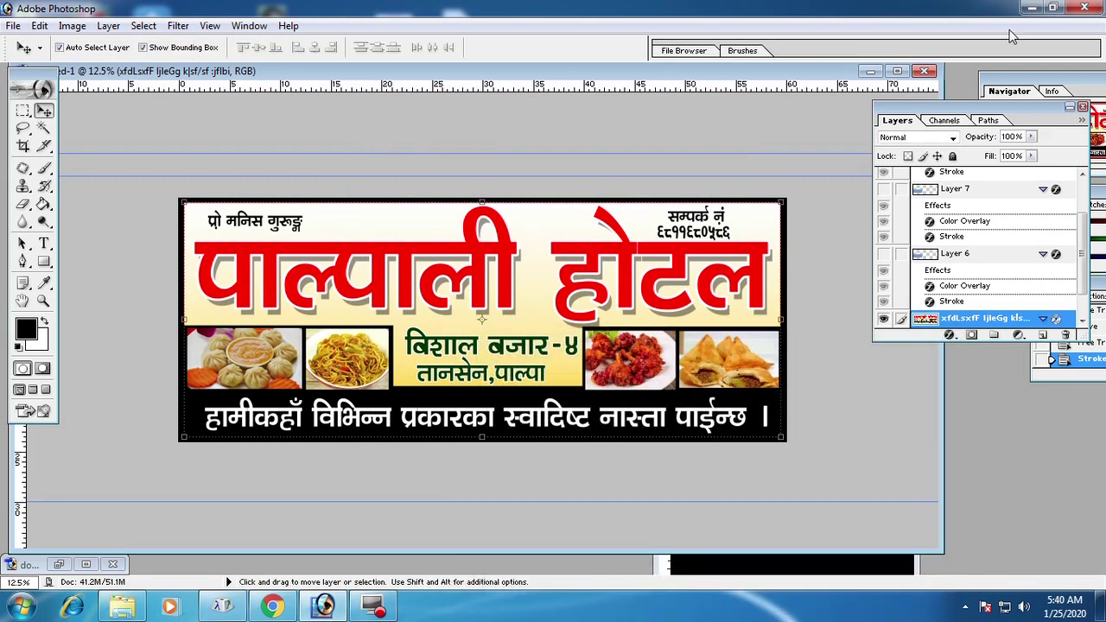
pyautogui.click(897, 70)
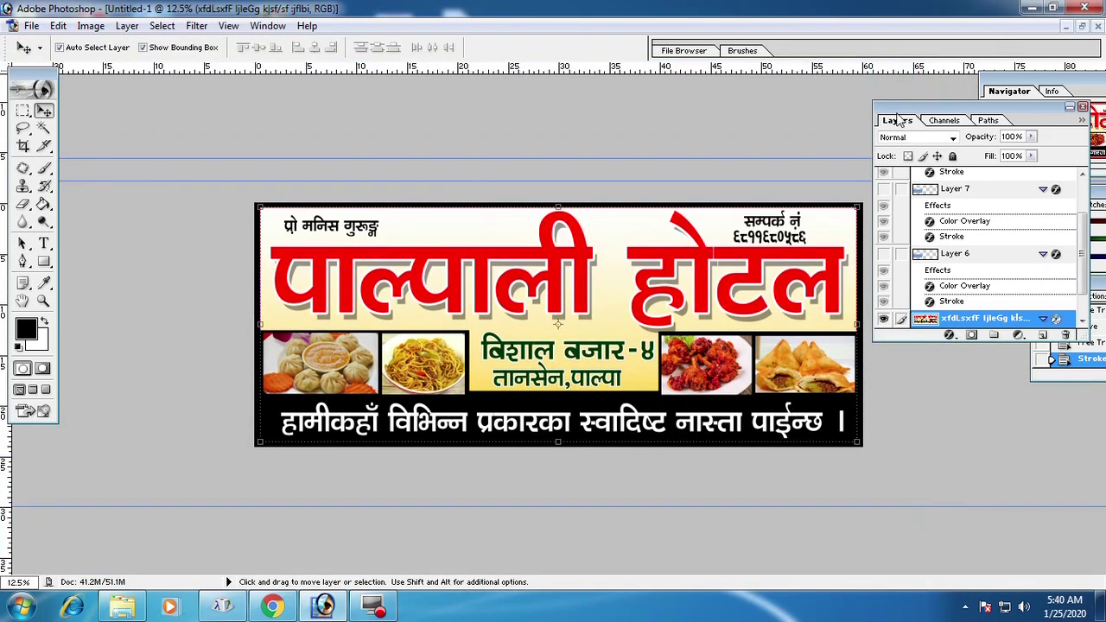
pyautogui.moveTo(897, 117); pyautogui.dragTo(963, 118)
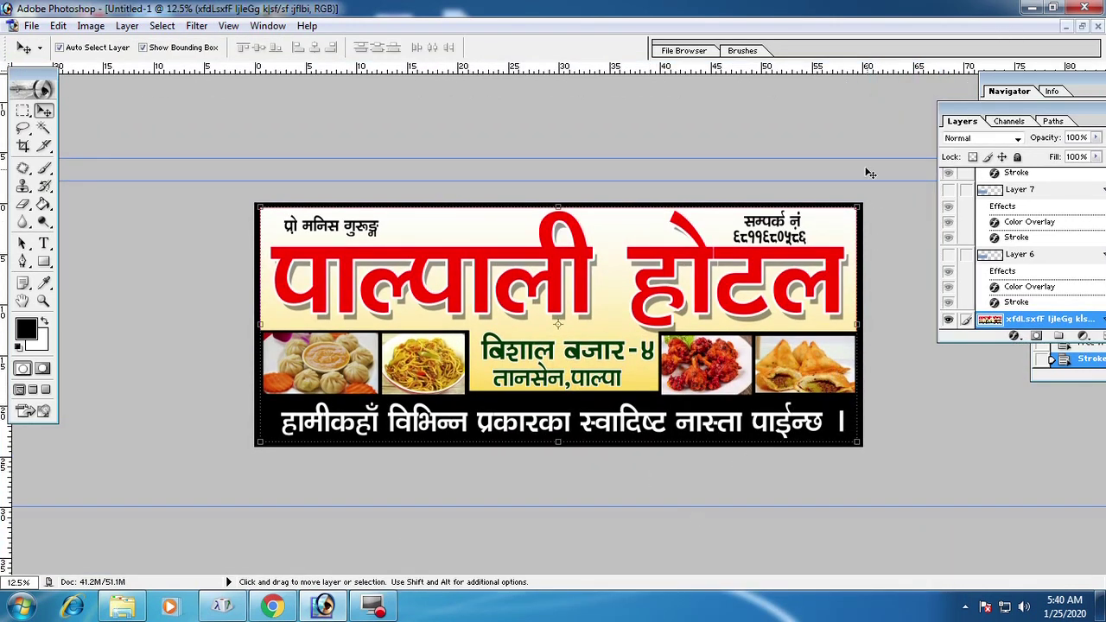
# Set up Save As in JPEG format with the file name 2x5 baanner dfg.jpg
pyautogui.click(31, 25)
pyautogui.click(39, 173)
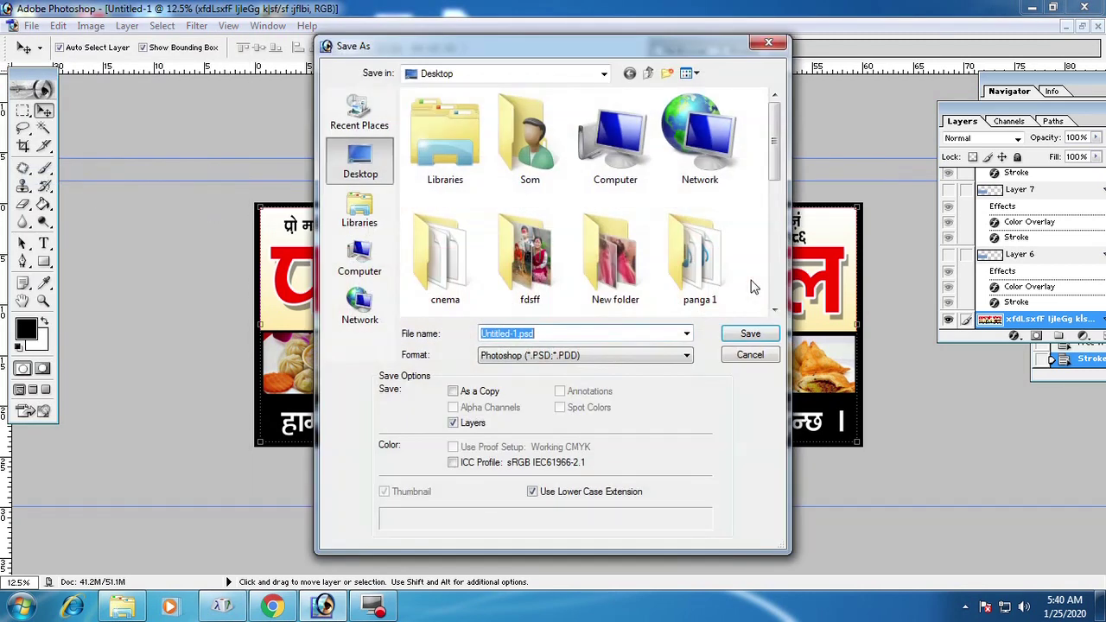
pyautogui.click(562, 355)
pyautogui.click(595, 431)
pyautogui.doubleClick(574, 336)
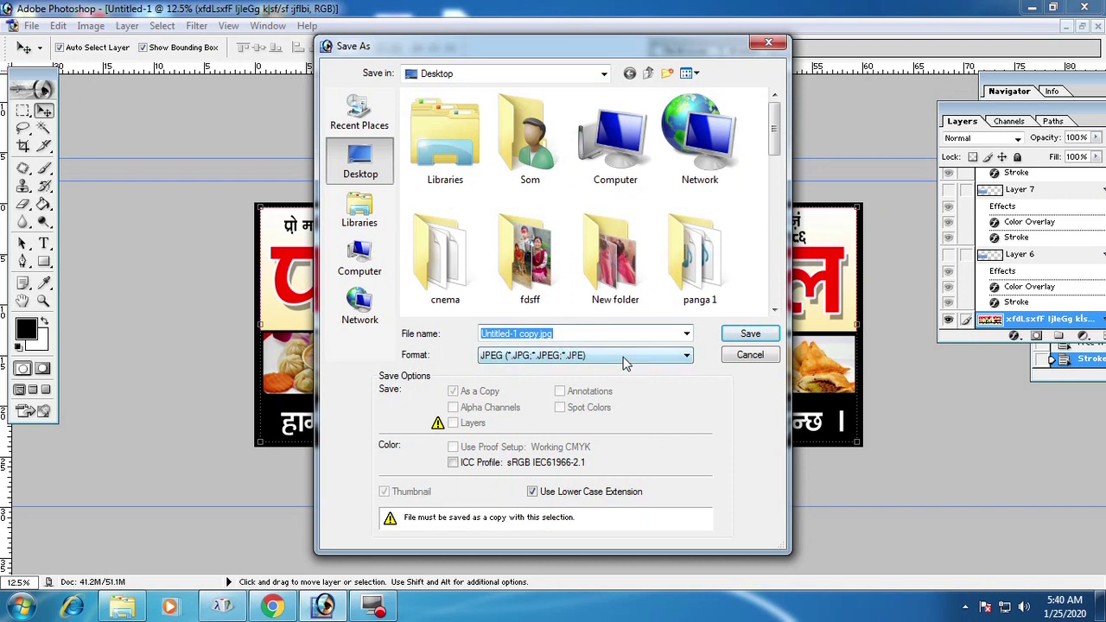
pyautogui.write('2x5 ba')
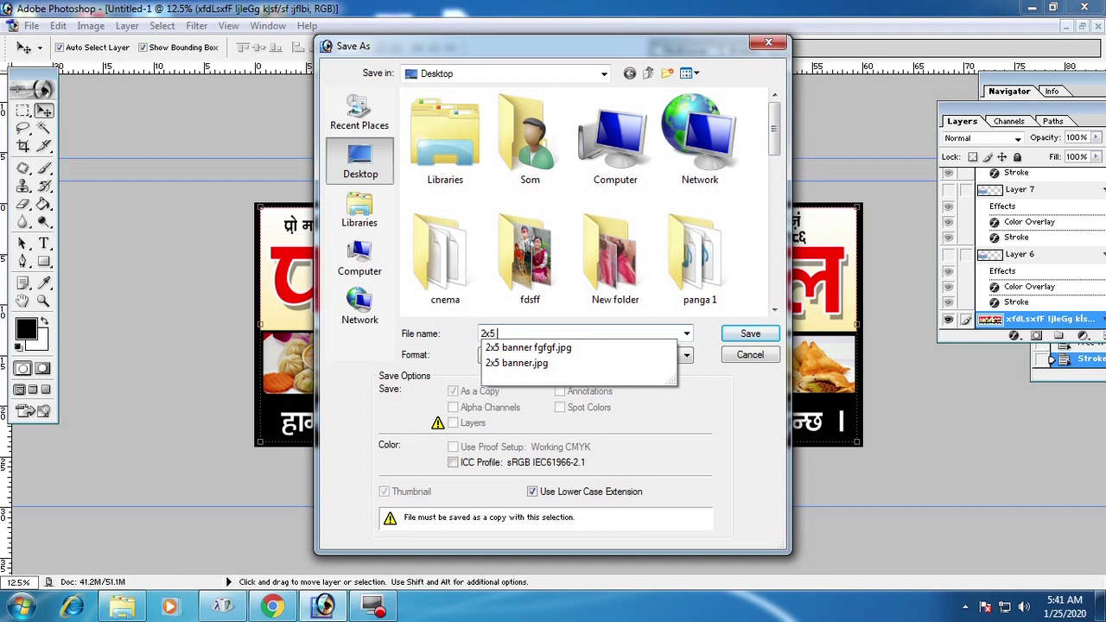
pyautogui.write('NNAE')
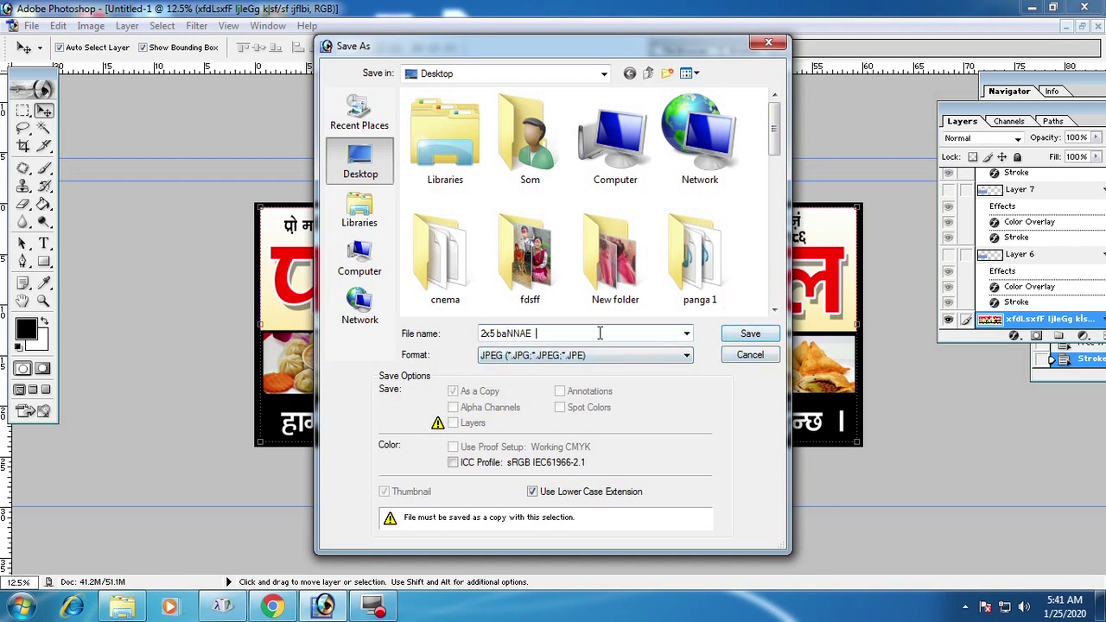
pyautogui.press('BackSpace')
pyautogui.press('BackSpace')
pyautogui.press('BackSpace')
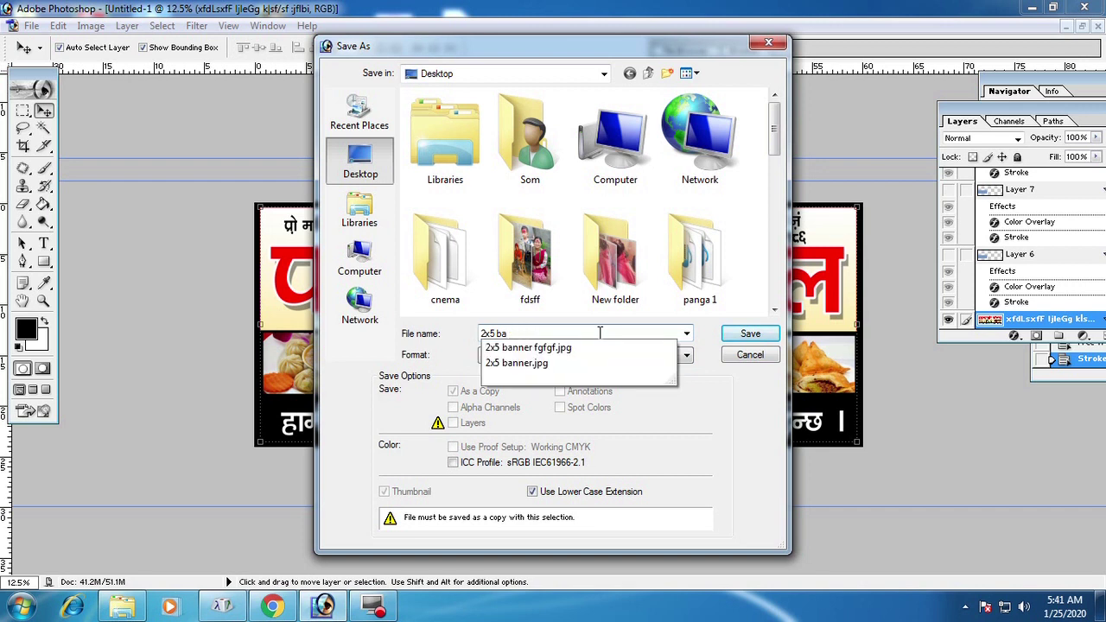
pyautogui.write('anner')
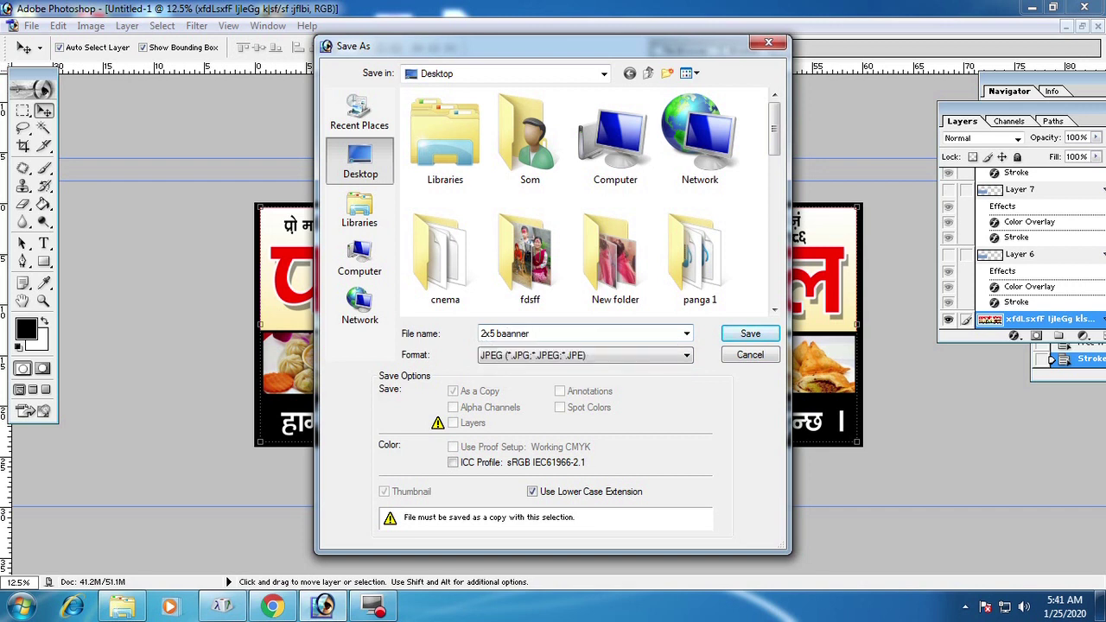
pyautogui.write('.jpg')
# Save the JPEG at maximum quality 12, then minimize Photoshop and Explorer to show the desktop
pyautogui.click(750, 337)
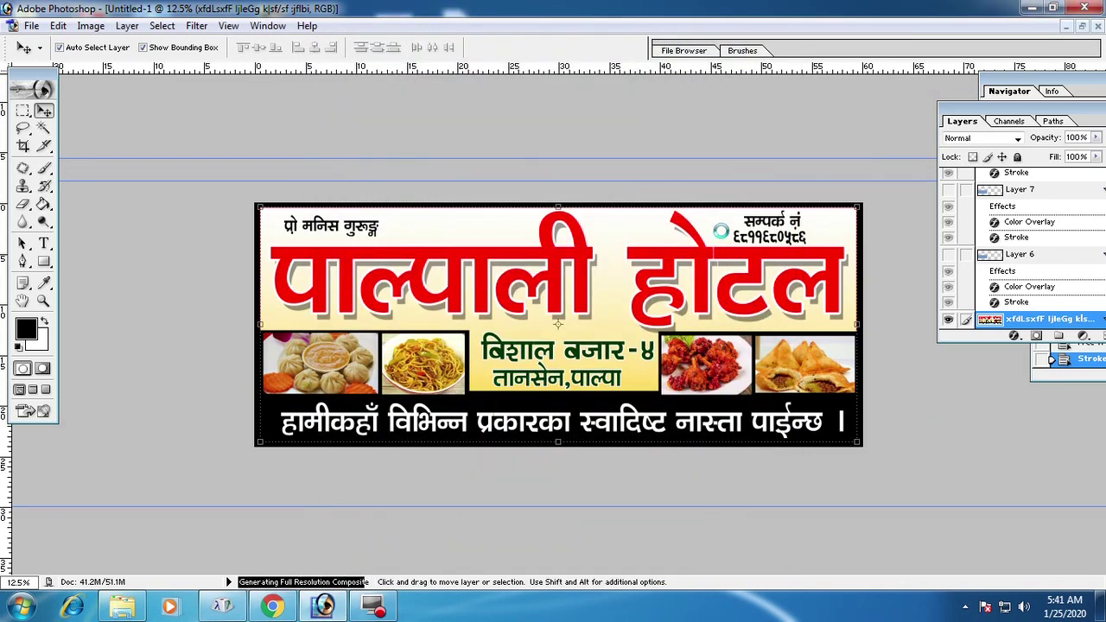
pyautogui.press('h')
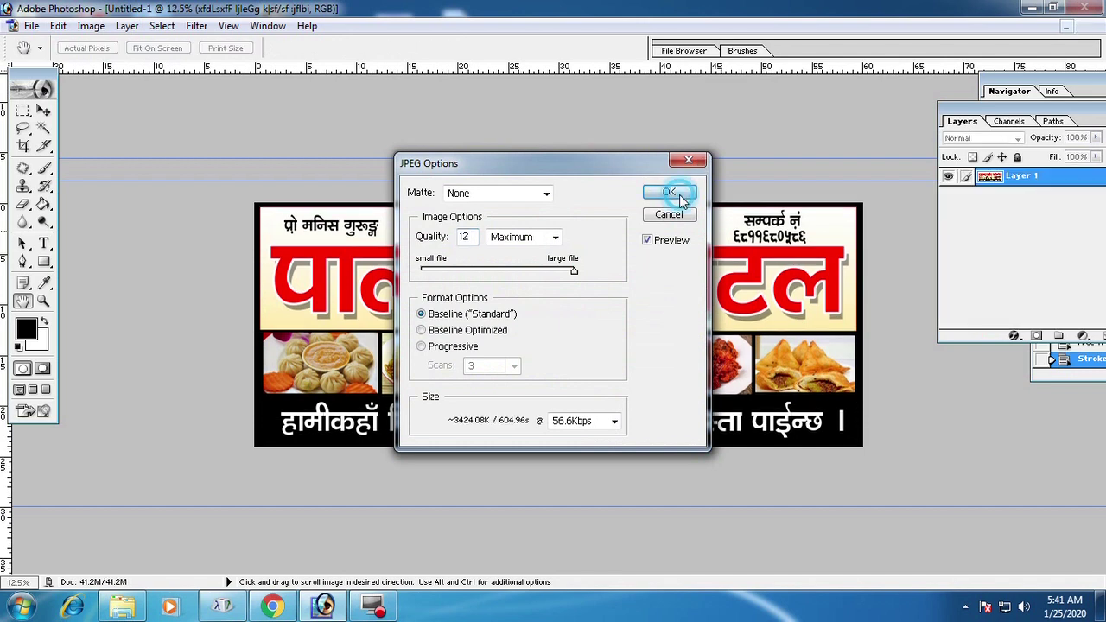
pyautogui.click(679, 195)
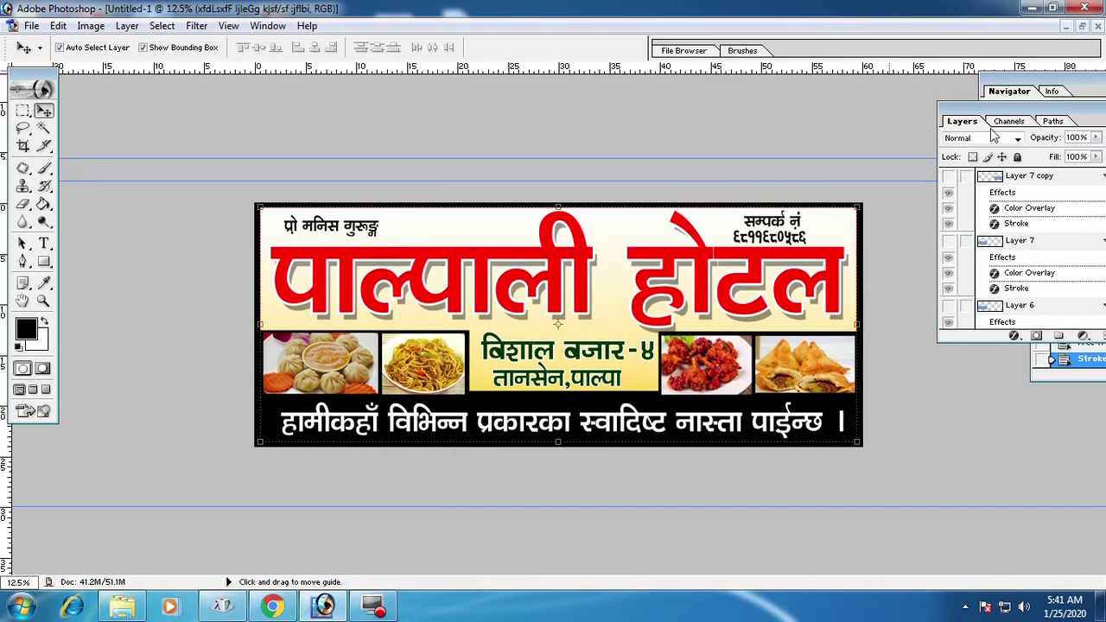
pyautogui.click(1031, 9)
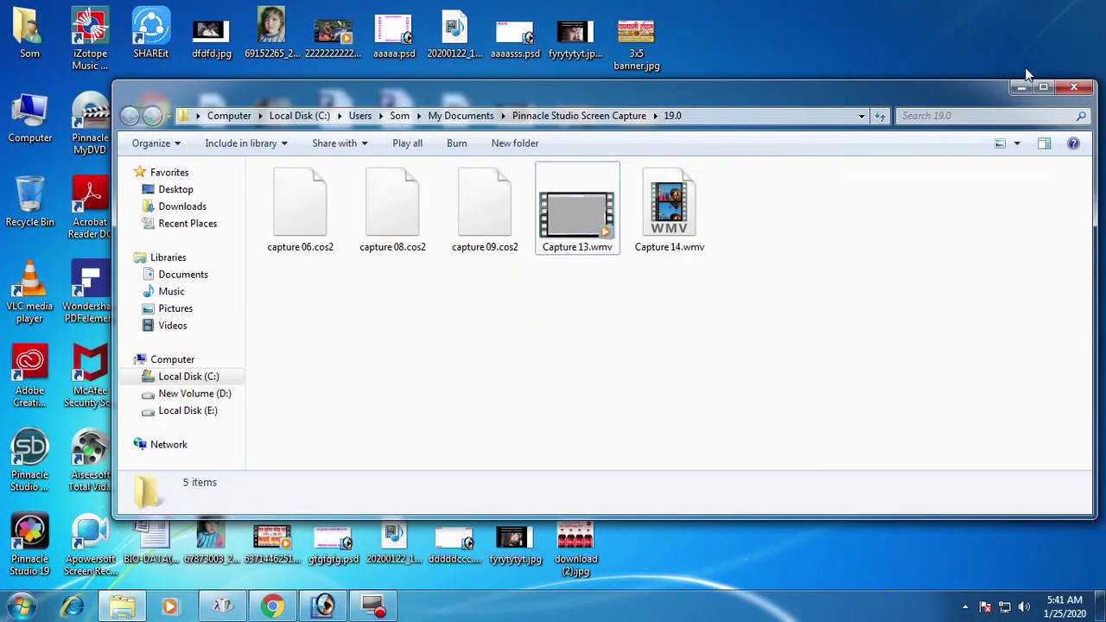
pyautogui.click(1020, 87)
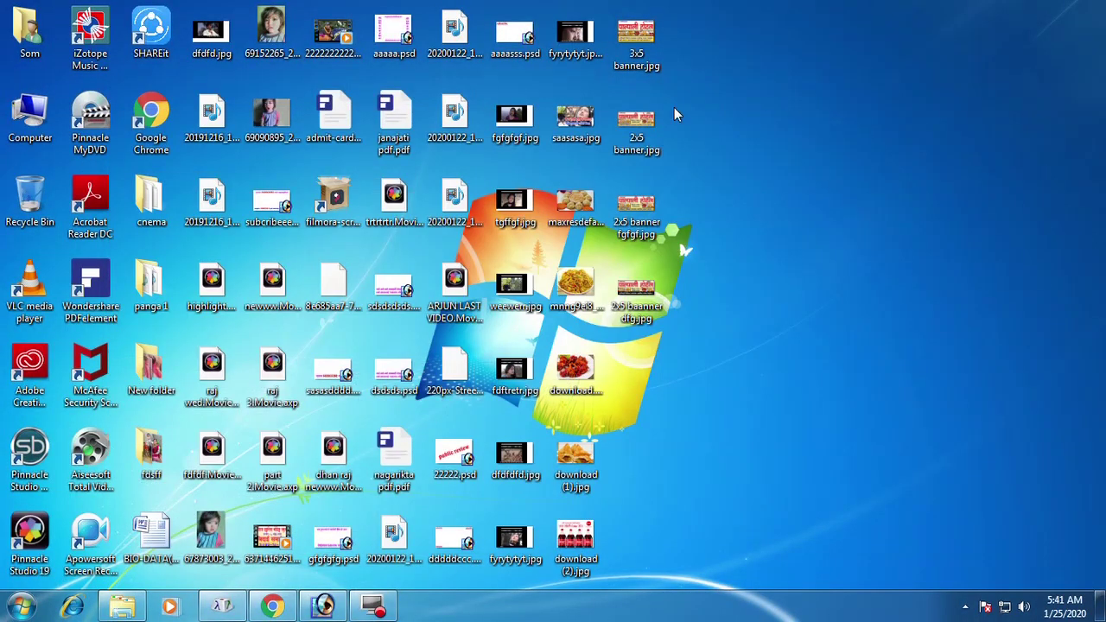
pyautogui.doubleClick(638, 295)
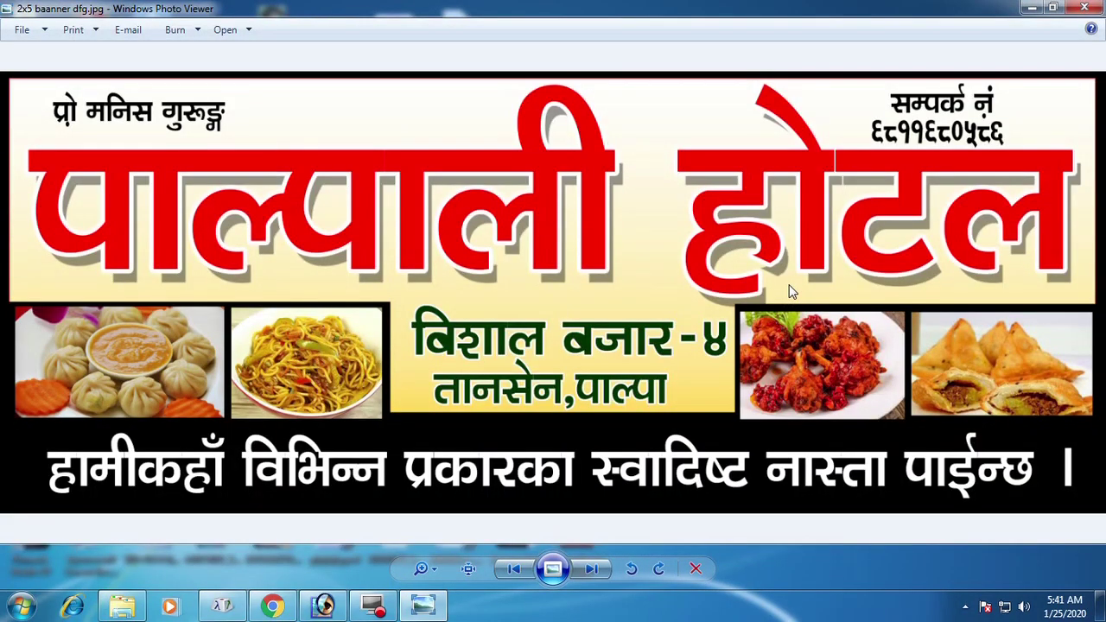
pyautogui.scroll(3, 475, 241)
pyautogui.scroll(-3, 474, 241)
pyautogui.scroll(3, 475, 241)
pyautogui.scroll(-3, 475, 241)
pyautogui.click(1087, 10)
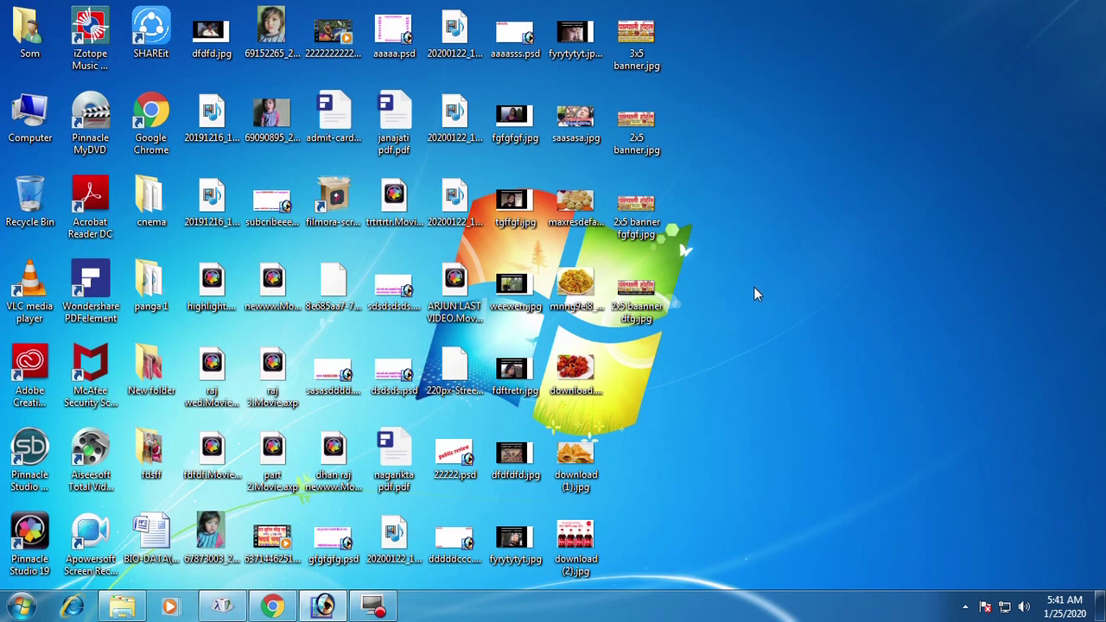
pyautogui.doubleClick(656, 304)
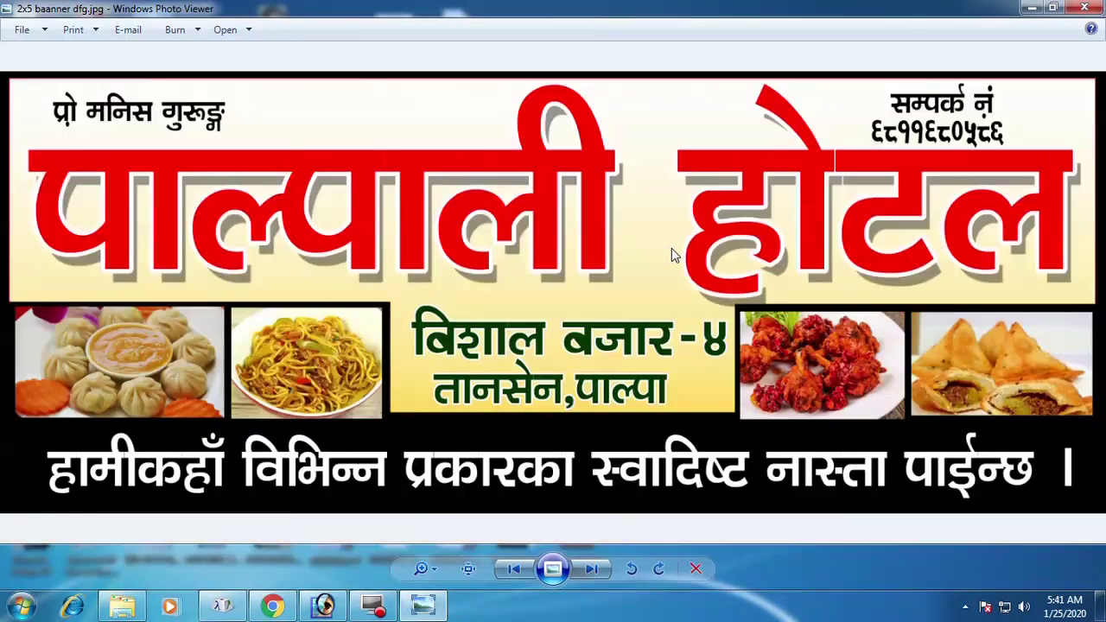
pyautogui.click(1085, 8)
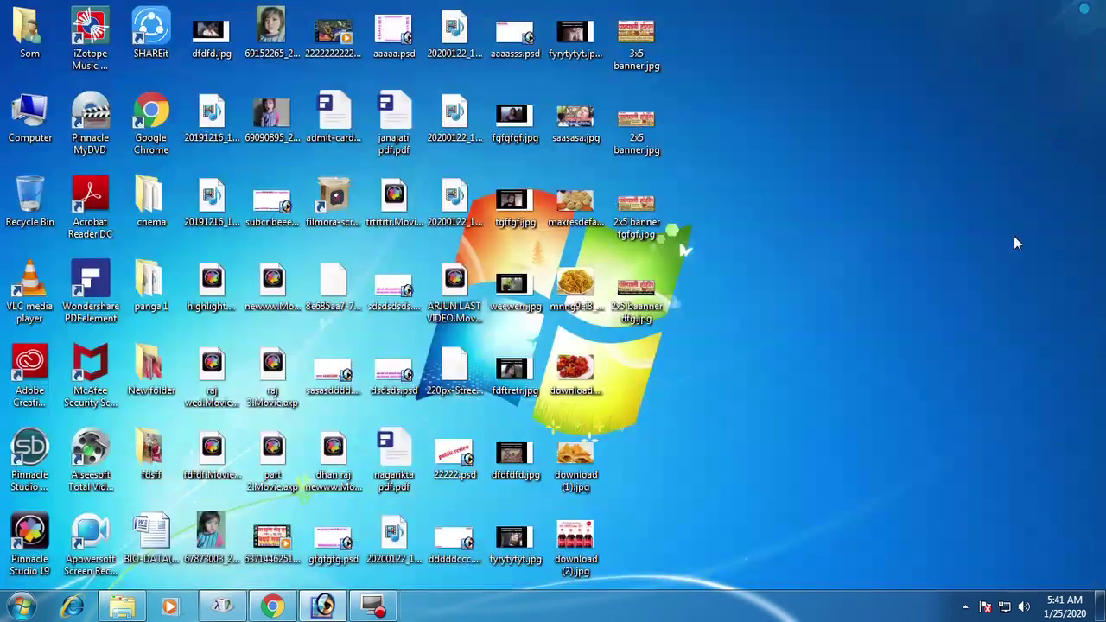
pyautogui.rightClick(805, 160)
pyautogui.click(834, 210)
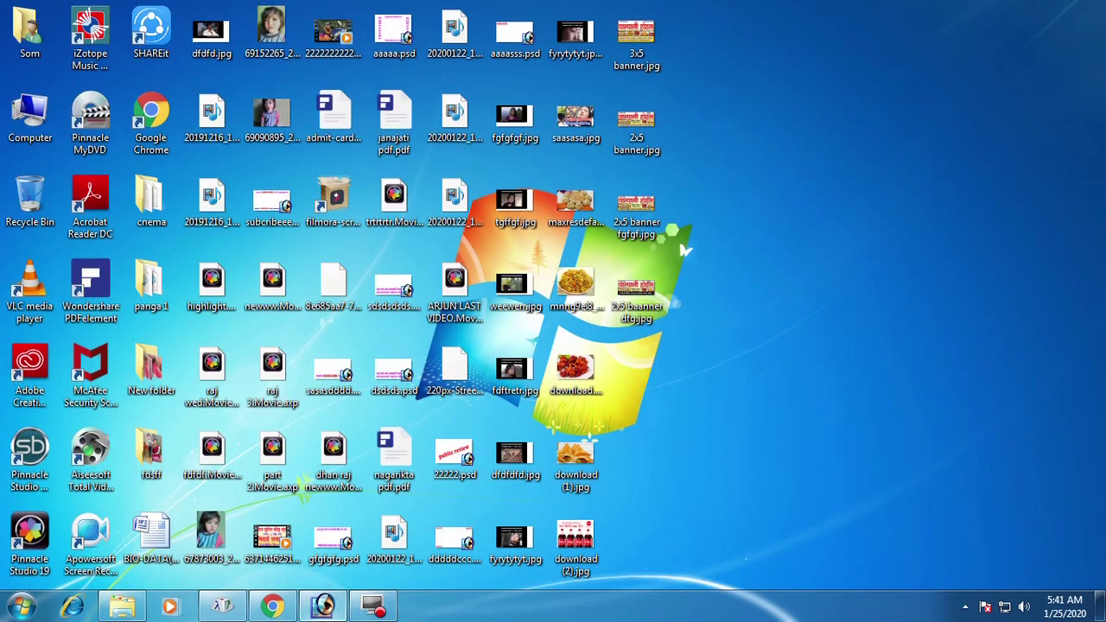